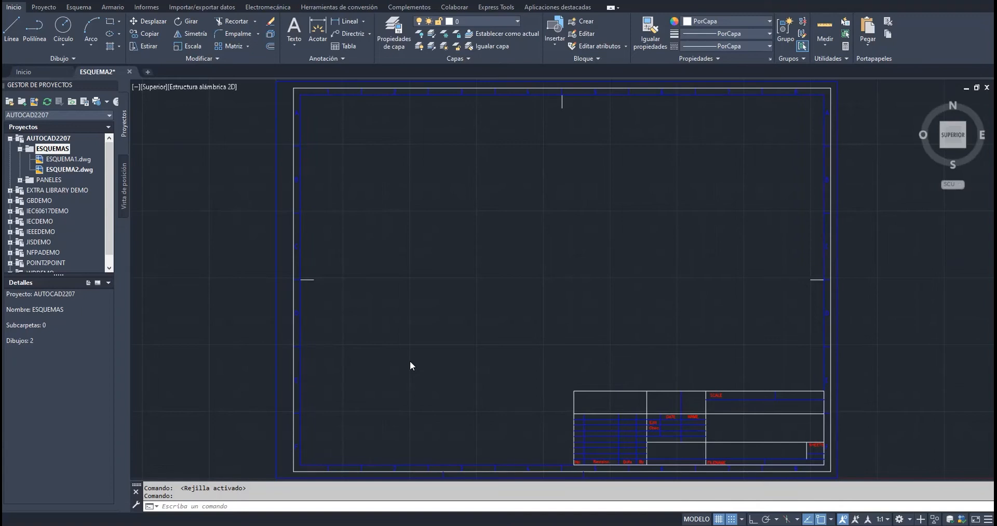
Open the Circuit Builder, pick the three-phase motor circuit Vertical - FVR - con inversión, and choose to configure it
{"action": "left_click", "coordinate": [84, 11]}
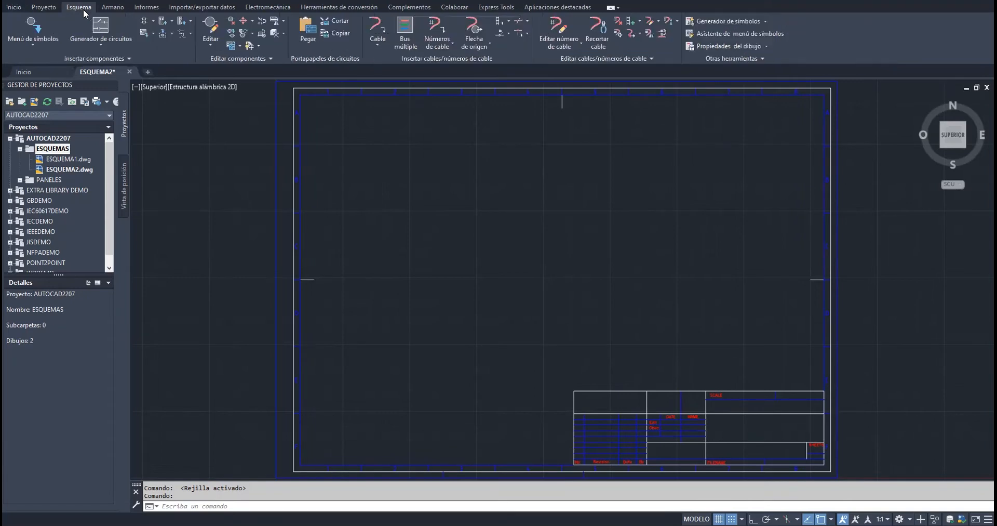
{"action": "left_click", "coordinate": [105, 26]}
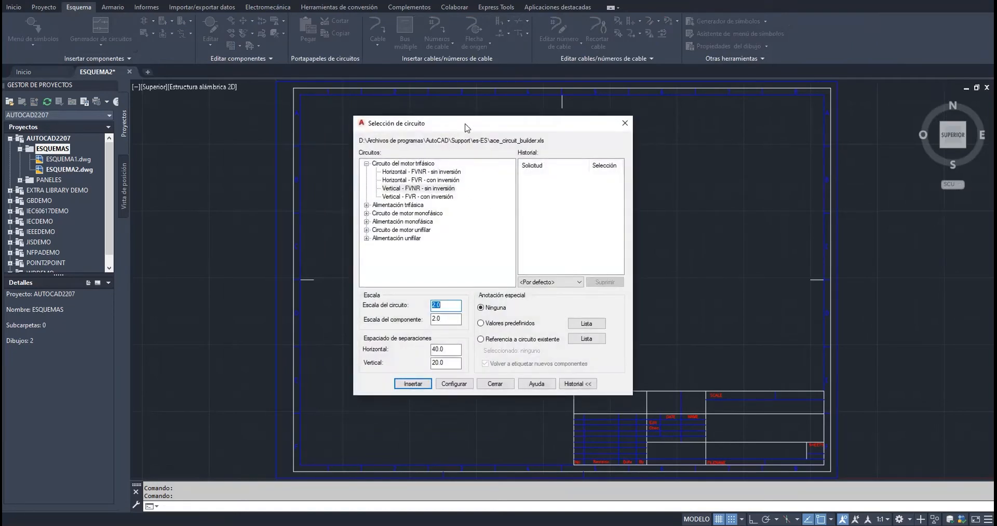
{"action": "left_click_drag", "start_coordinate": [466, 127], "coordinate": [616, 119]}
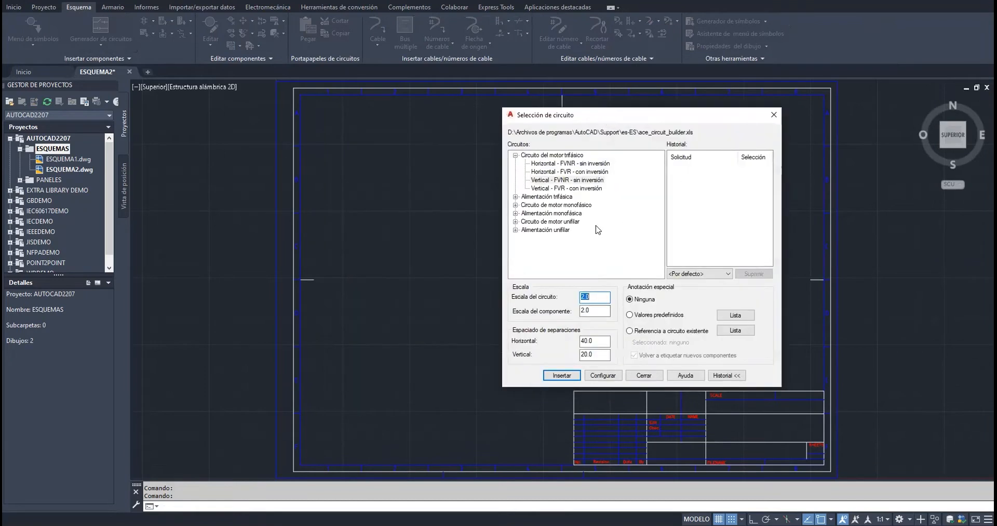
{"action": "left_click", "coordinate": [563, 189]}
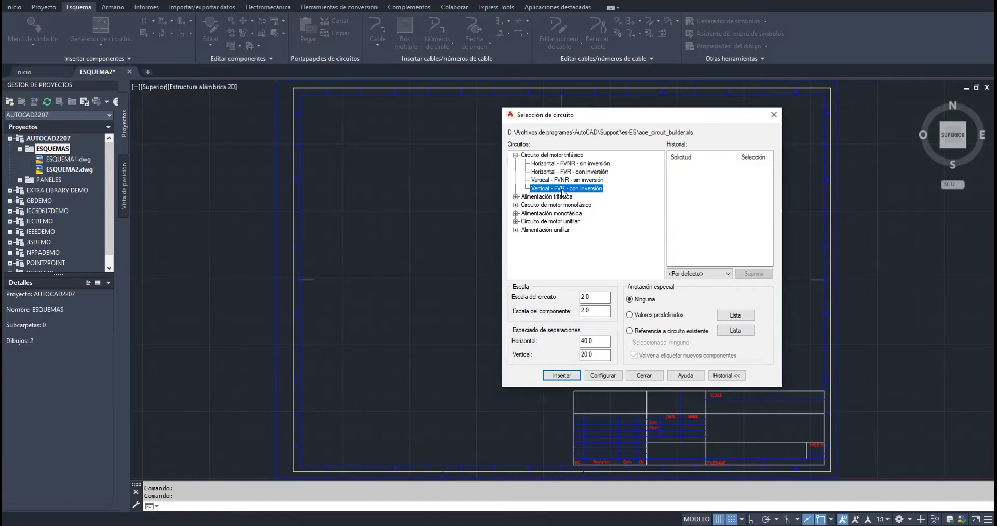
{"action": "left_click", "coordinate": [604, 376]}
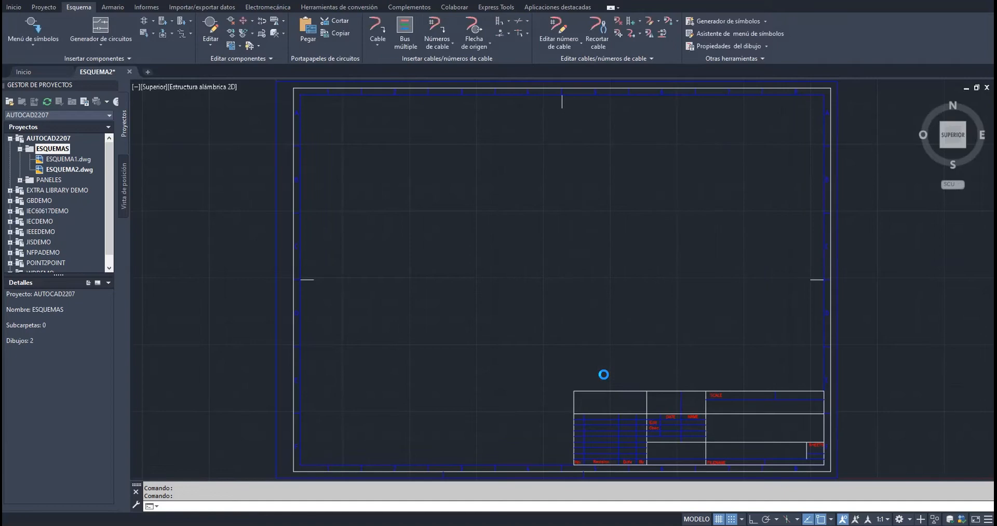
Place the circuit's insertion point in the drawing, above the title-block sheet
{"action": "scroll", "coordinate": [763, 255], "scroll_direction": "down", "scroll_amount": 4}
{"action": "mouse_move", "coordinate": [839, 195]}
{"action": "middle_mouse_down"}
{"action": "mouse_move", "coordinate": [566, 184]}
{"action": "mouse_move", "coordinate": [579, 187]}
{"action": "mouse_move", "coordinate": [505, 295]}
{"action": "middle_mouse_up"}
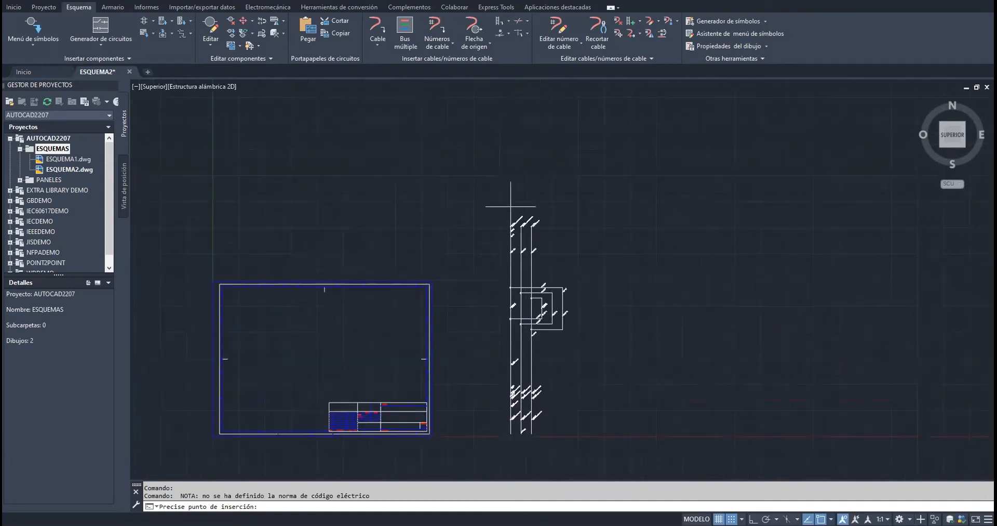
{"action": "left_click", "coordinate": [511, 154]}
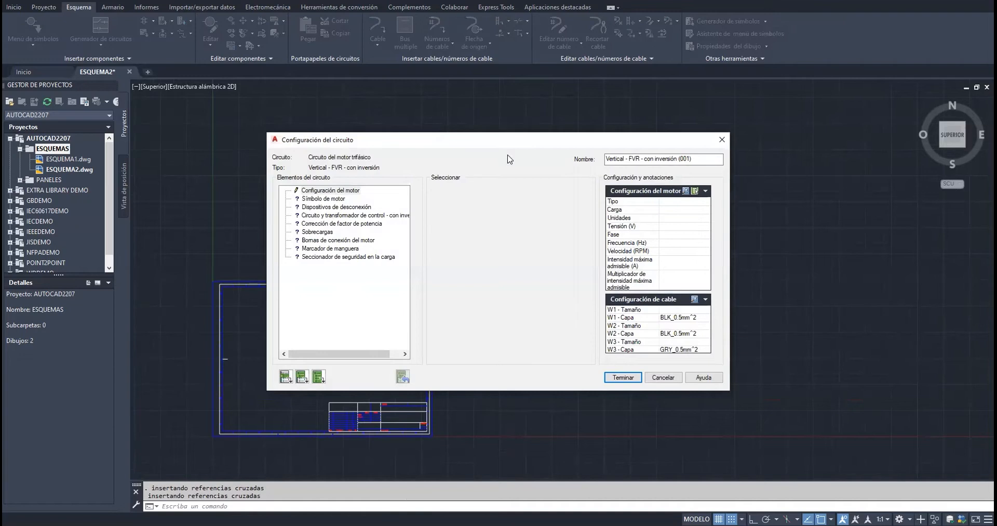
Set the motor configuration to the 100 HP, 3-phase, 3600 RPM induction motor at 240 V and 60 Hz from the motor table
{"action": "left_click", "coordinate": [334, 190]}
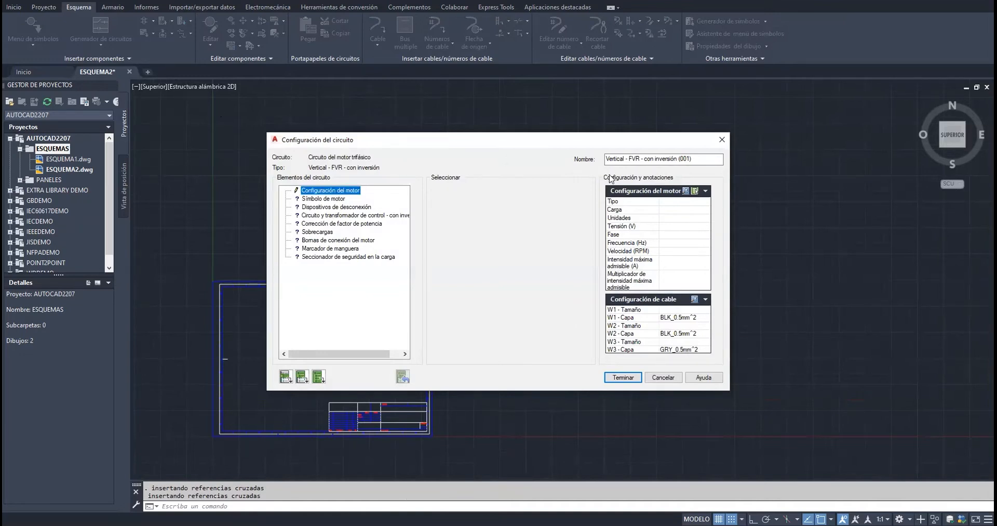
{"action": "left_click", "coordinate": [685, 191]}
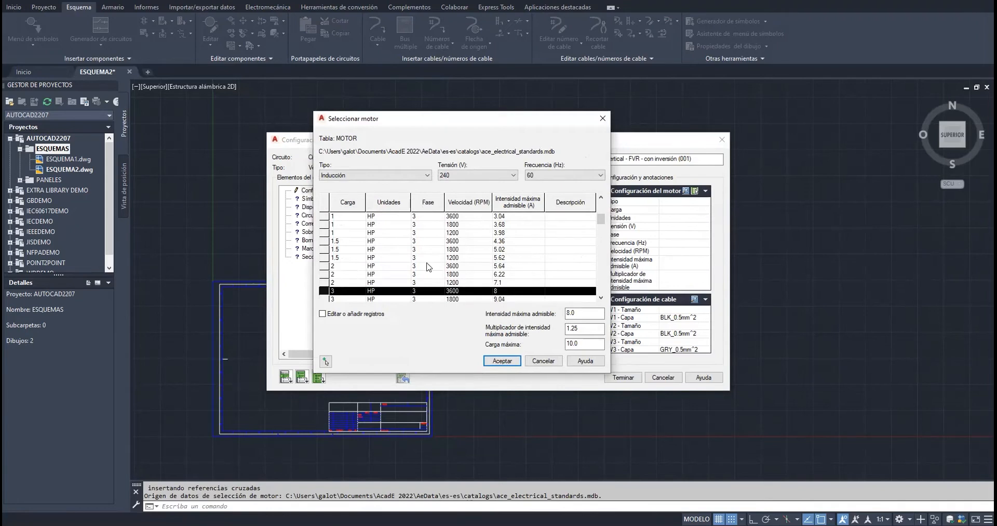
{"action": "scroll", "coordinate": [429, 266], "scroll_direction": "down", "scroll_amount": 12}
{"action": "scroll", "coordinate": [429, 266], "scroll_direction": "up", "scroll_amount": 2}
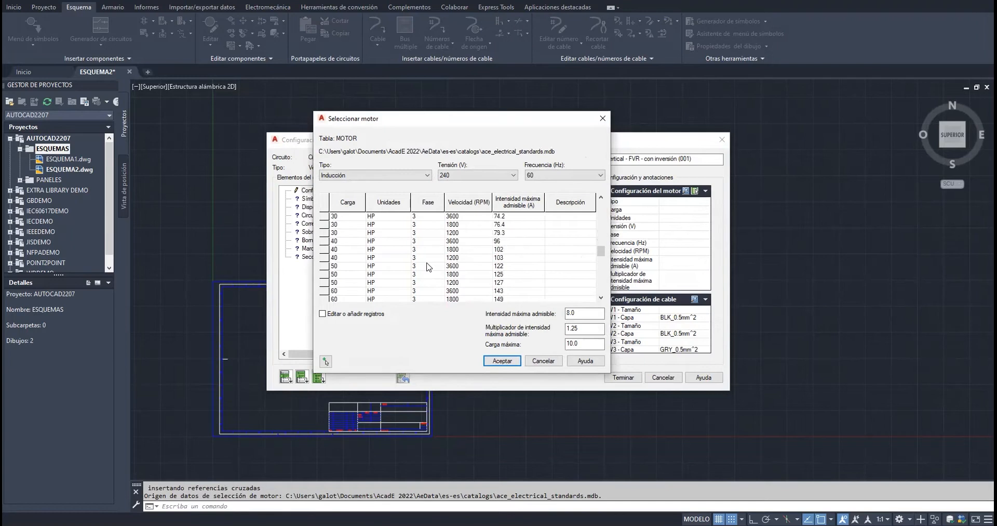
{"action": "scroll", "coordinate": [429, 267], "scroll_direction": "down", "scroll_amount": 3}
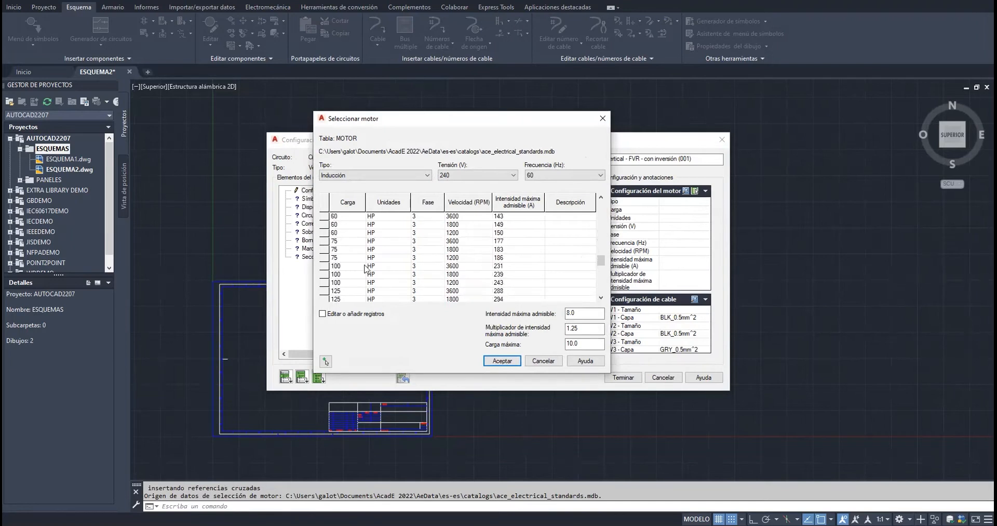
{"action": "left_click", "coordinate": [402, 268]}
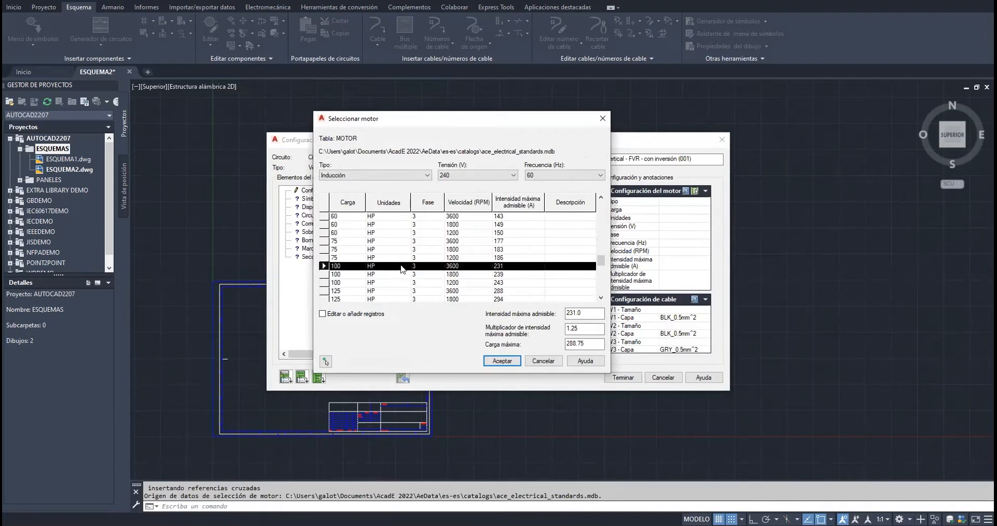
{"action": "mouse_move", "coordinate": [552, 335]}
{"action": "left_click", "coordinate": [507, 362]}
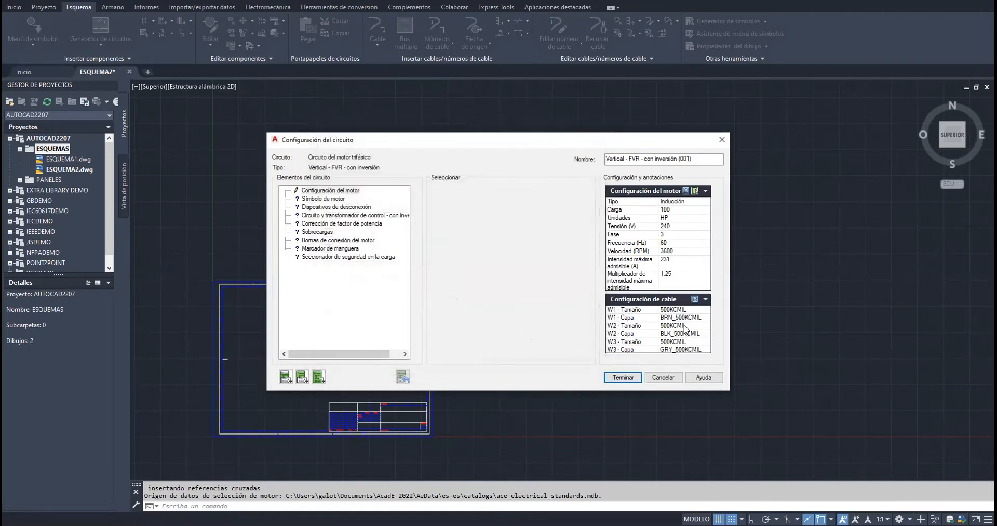
Look up cable sizes with CU conductors and THWN / 75C insulation, and assign 600 KCMIL to the motor wires
{"action": "left_click", "coordinate": [694, 300]}
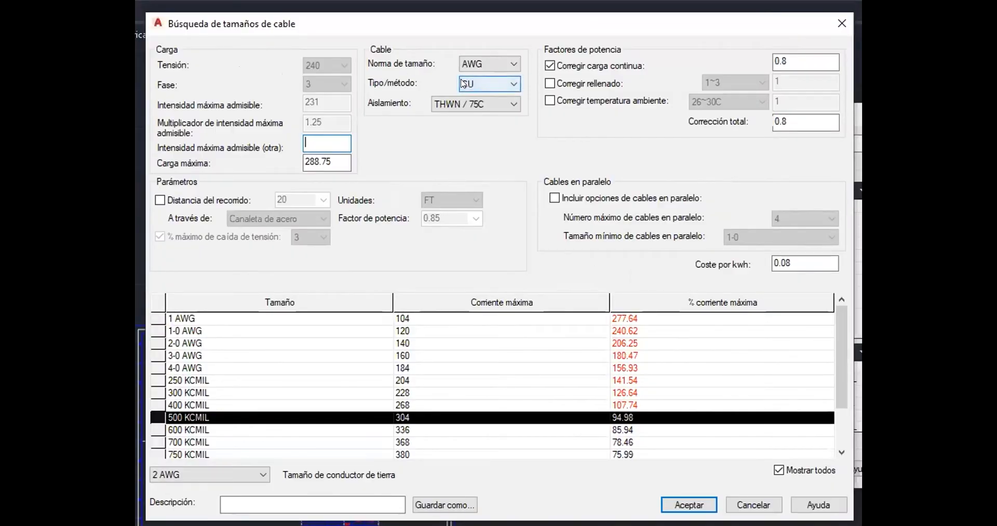
{"action": "mouse_move", "coordinate": [463, 83]}
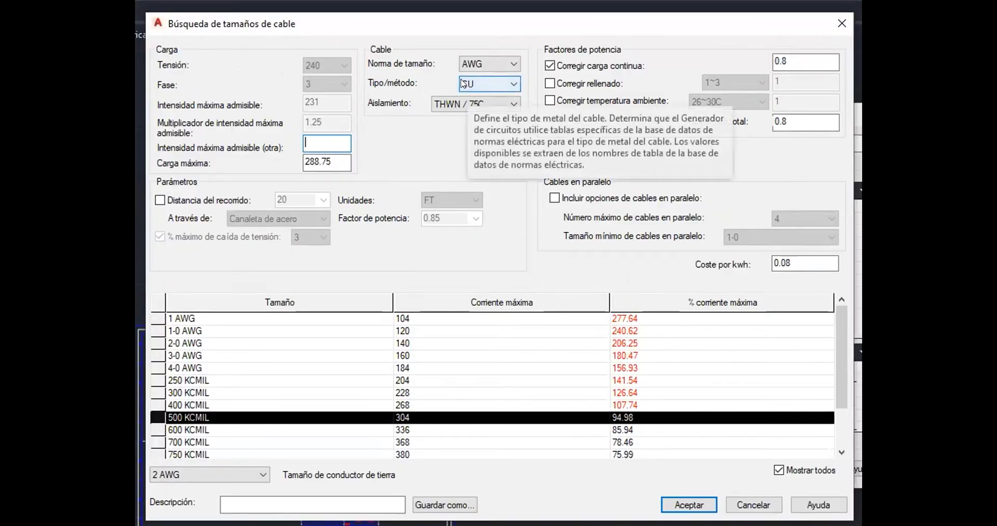
{"action": "left_click", "coordinate": [463, 84]}
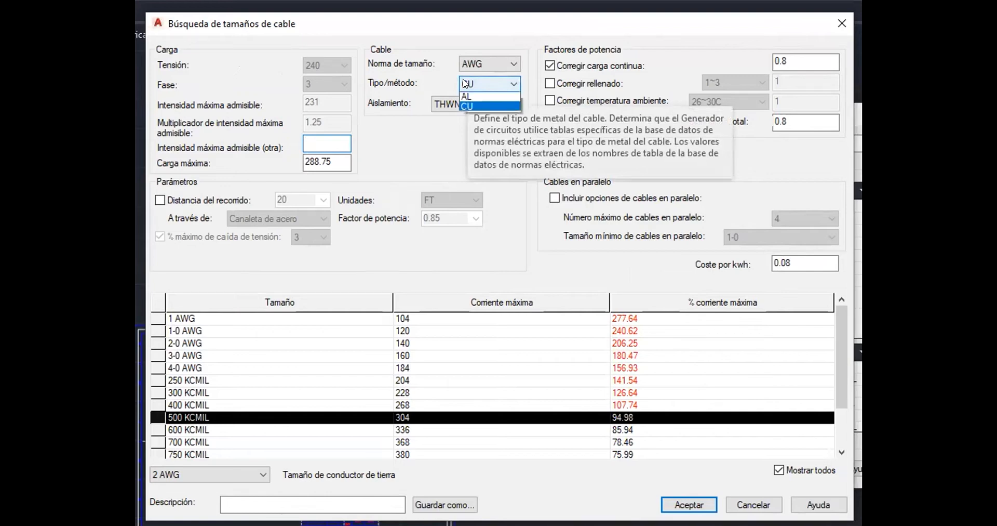
{"action": "left_click", "coordinate": [391, 104]}
{"action": "mouse_move", "coordinate": [435, 110]}
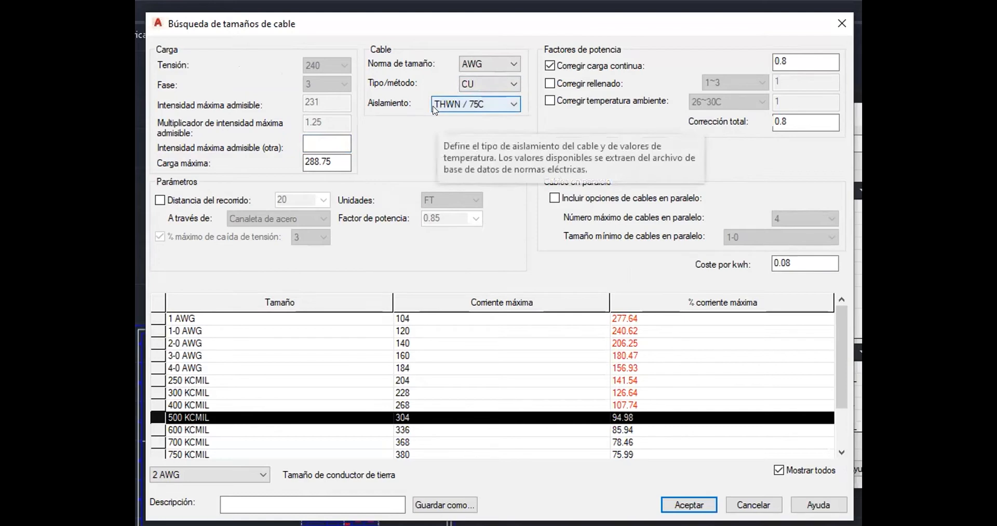
{"action": "left_click", "coordinate": [612, 432]}
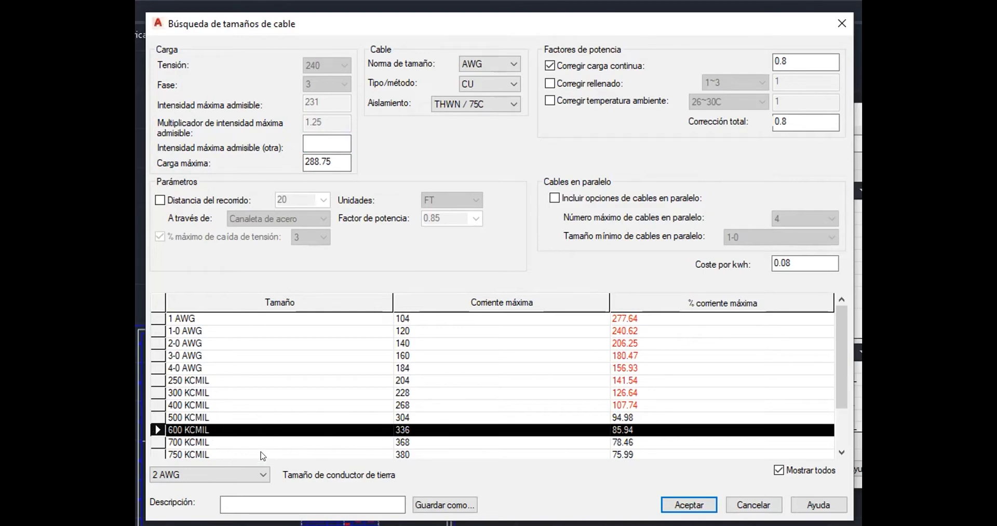
{"action": "left_click", "coordinate": [689, 504]}
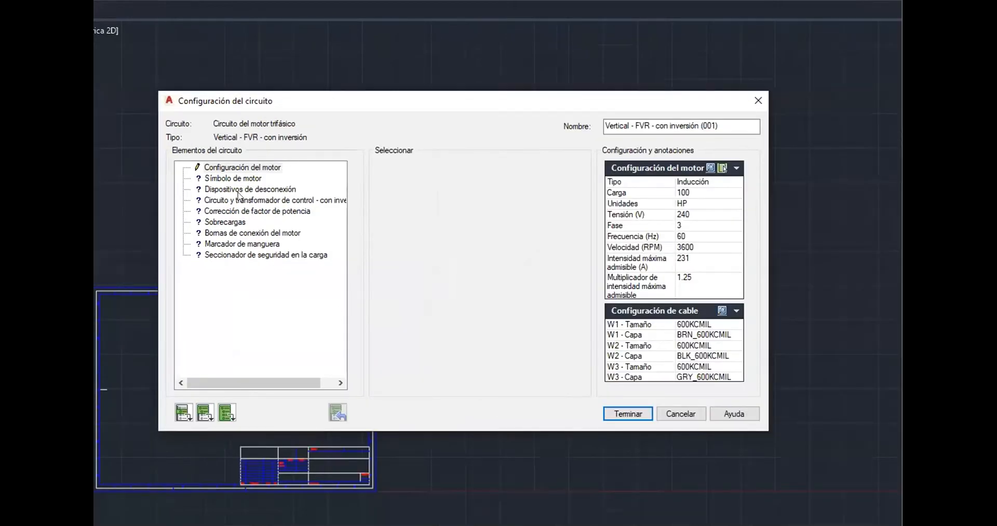
Open the catalog browser for the motor symbol and browse the AB "AC MOTOR" results
{"action": "left_click", "coordinate": [303, 203]}
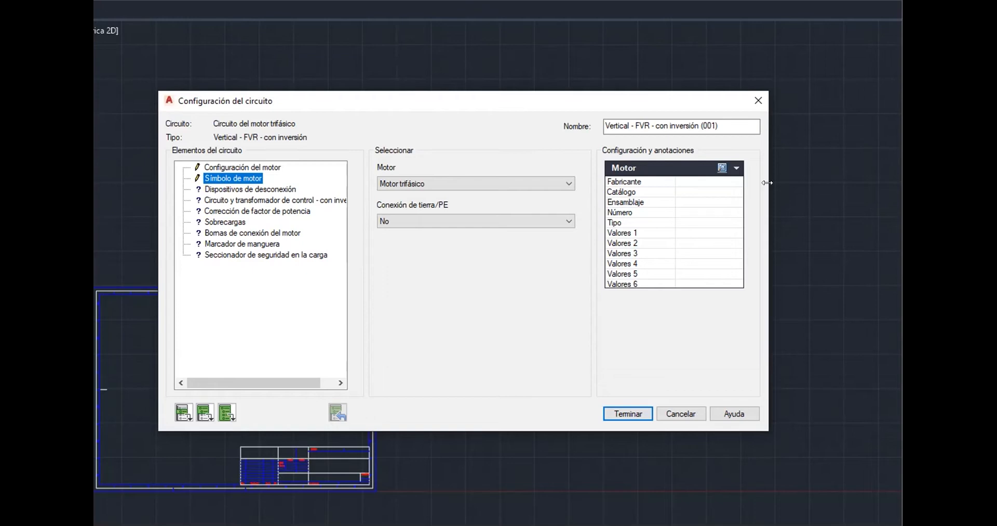
{"action": "left_click", "coordinate": [721, 168]}
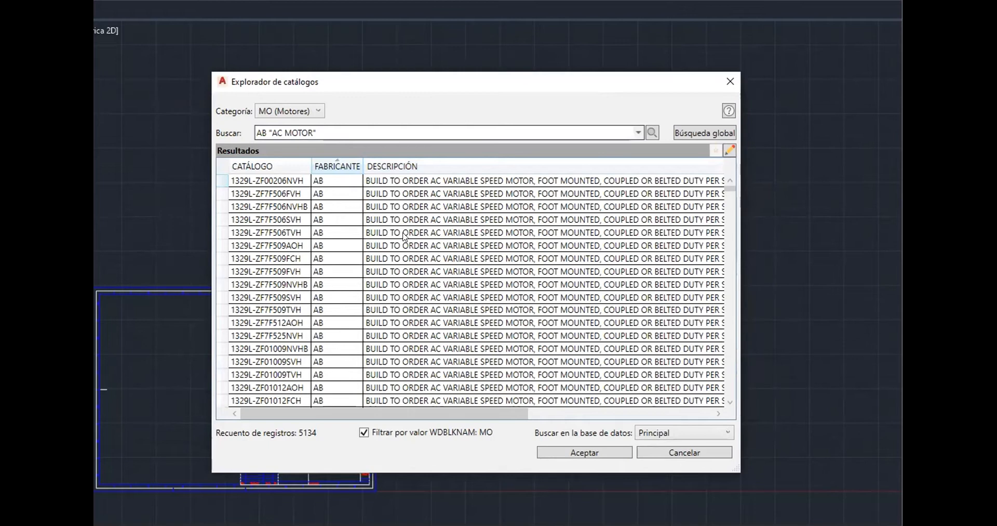
{"action": "scroll", "coordinate": [404, 237], "scroll_direction": "down", "scroll_amount": 5}
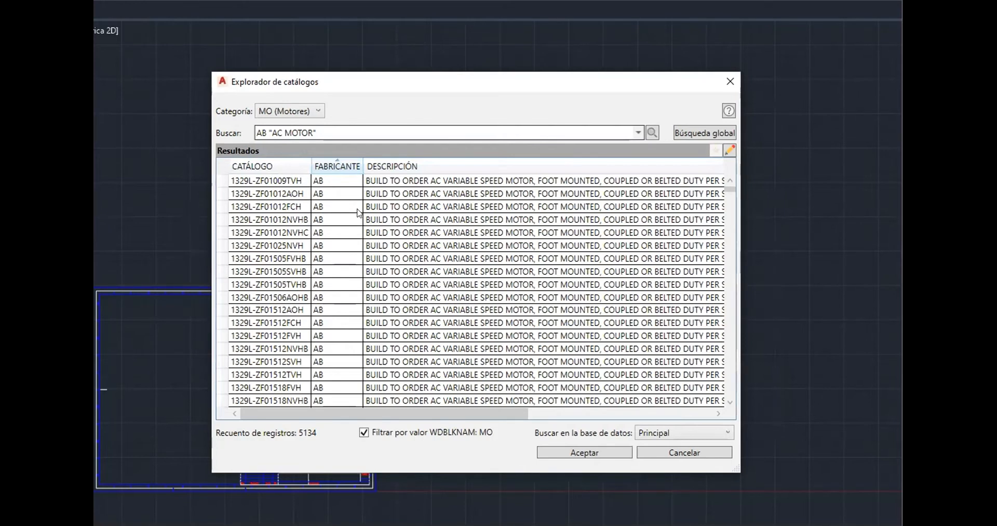
{"action": "scroll", "coordinate": [369, 214], "scroll_direction": "down", "scroll_amount": 13}
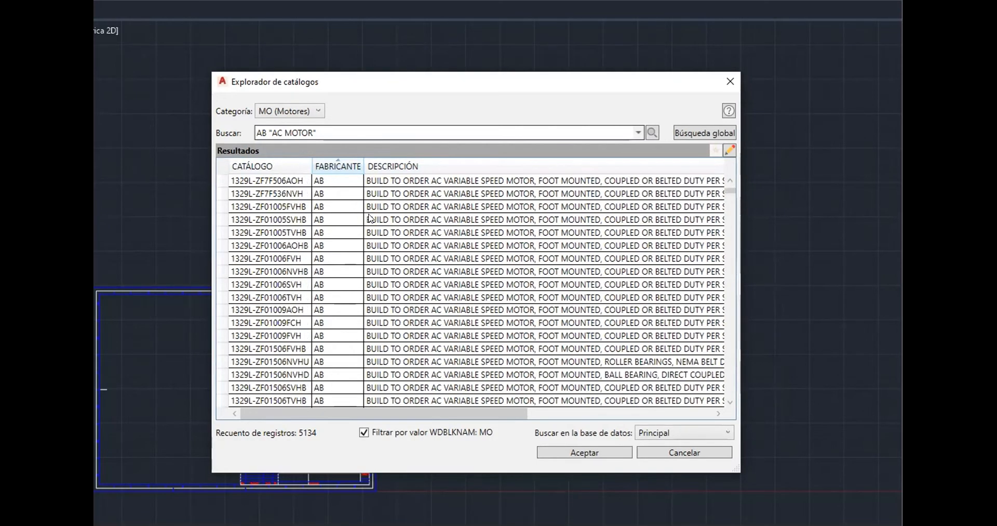
{"action": "scroll", "coordinate": [369, 214], "scroll_direction": "down", "scroll_amount": 12}
{"action": "scroll", "coordinate": [370, 217], "scroll_direction": "down", "scroll_amount": 8}
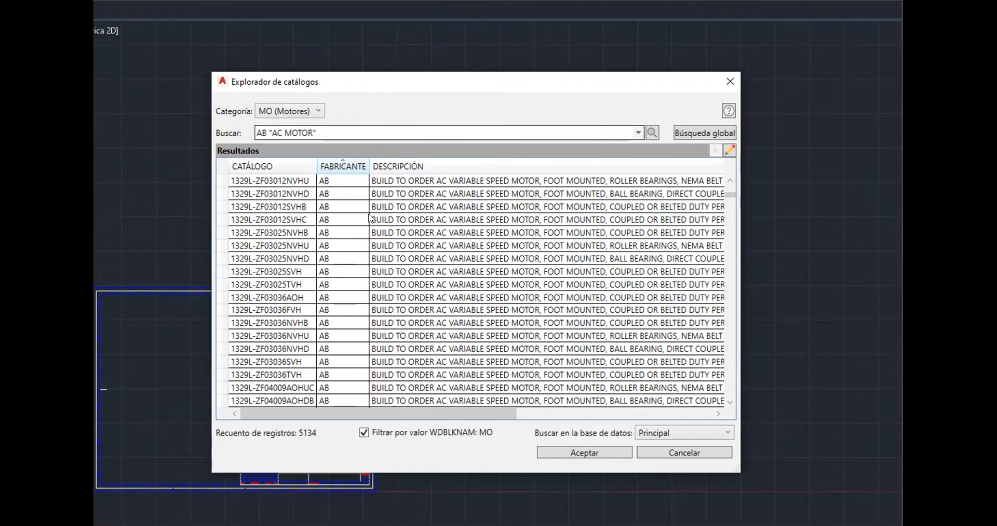
{"action": "scroll", "coordinate": [359, 202], "scroll_direction": "down", "scroll_amount": 7}
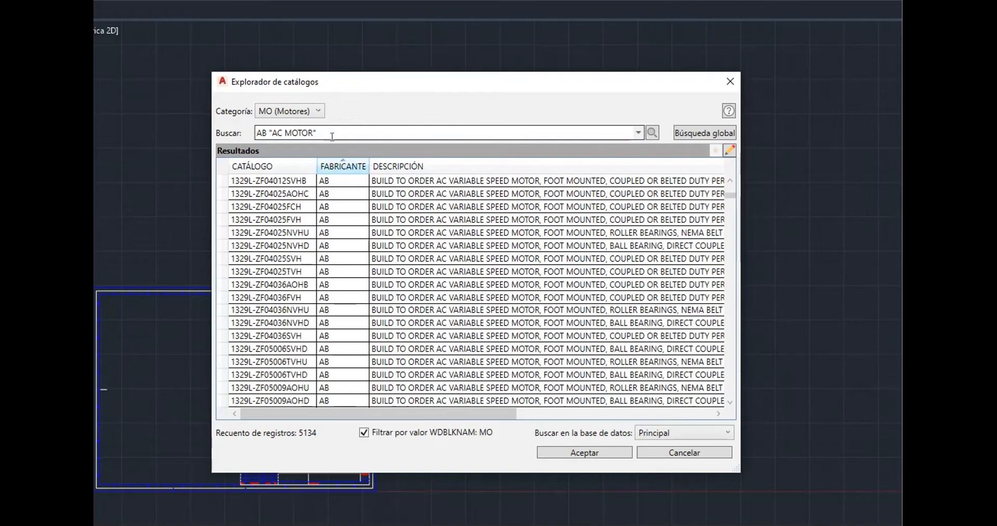
Clear the catalog search text and run the search over all motors
{"action": "left_click", "coordinate": [218, 131]}
{"action": "key", "text": "BackSpace"}
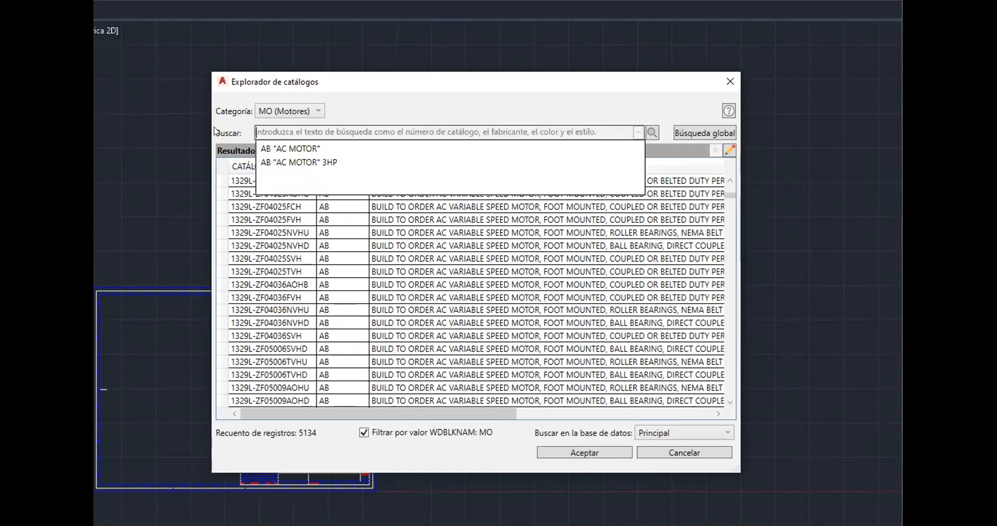
{"action": "left_click", "coordinate": [653, 131]}
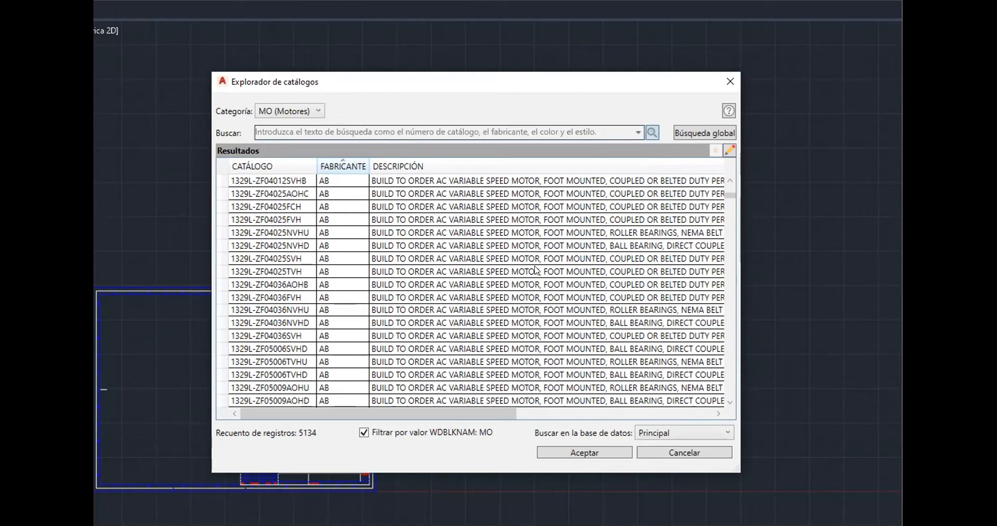
Scroll through the motor results and select a Siemens IEC squirrel-cage motor entry
{"action": "scroll", "coordinate": [537, 269], "scroll_direction": "down", "scroll_amount": 15}
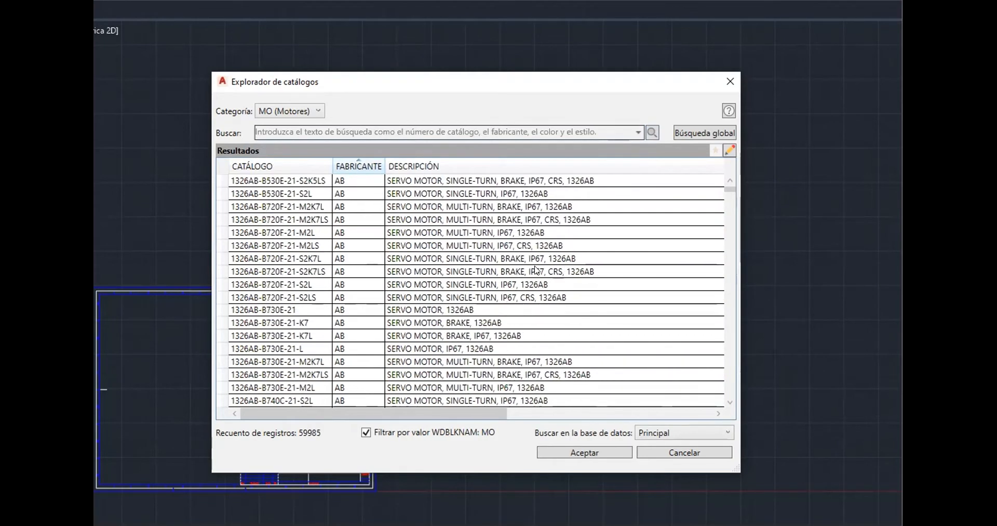
{"action": "left_click_drag", "start_coordinate": [732, 193], "coordinate": [724, 359]}
{"action": "scroll", "coordinate": [394, 314], "scroll_direction": "down", "scroll_amount": 7}
{"action": "scroll", "coordinate": [393, 314], "scroll_direction": "up", "scroll_amount": 1}
{"action": "scroll", "coordinate": [393, 313], "scroll_direction": "down", "scroll_amount": 10}
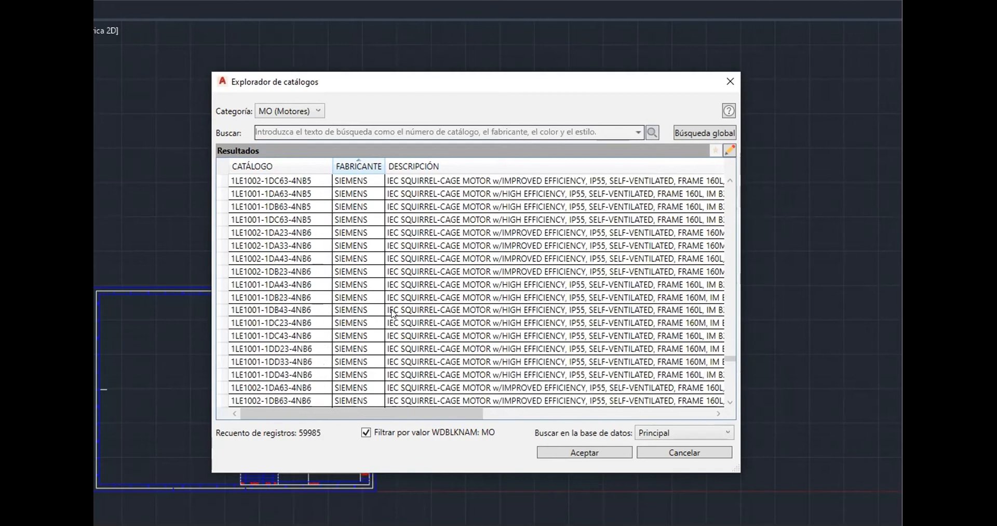
{"action": "left_click", "coordinate": [393, 314]}
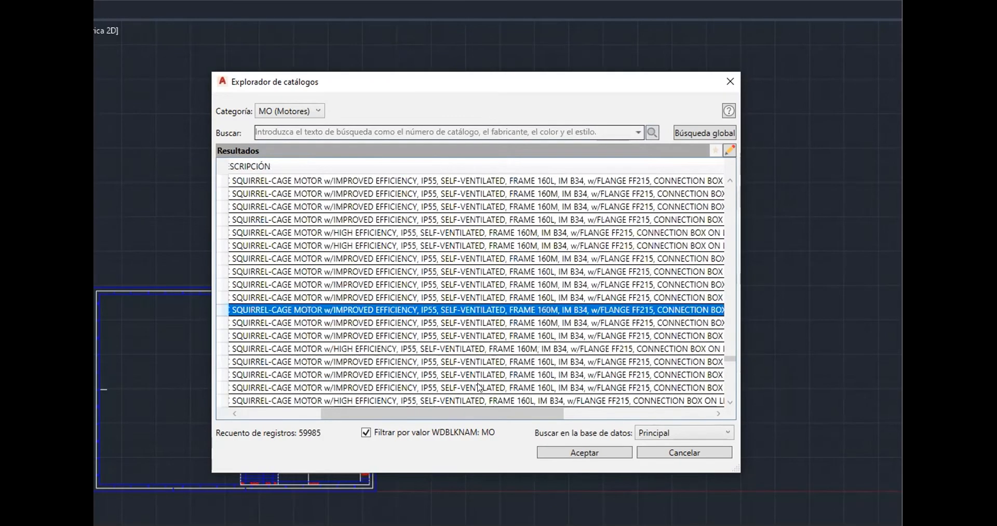
Scroll through the motor results, examining the horsepower, voltage and description columns
{"action": "left_click_drag", "start_coordinate": [500, 415], "coordinate": [595, 404]}
{"action": "scroll", "coordinate": [525, 344], "scroll_direction": "down", "scroll_amount": 15}
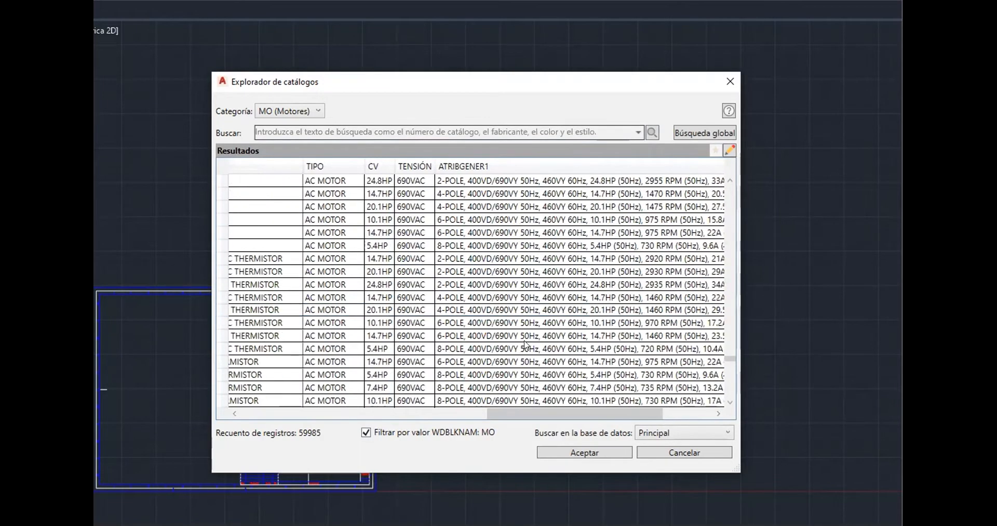
{"action": "scroll", "coordinate": [526, 344], "scroll_direction": "down", "scroll_amount": 15}
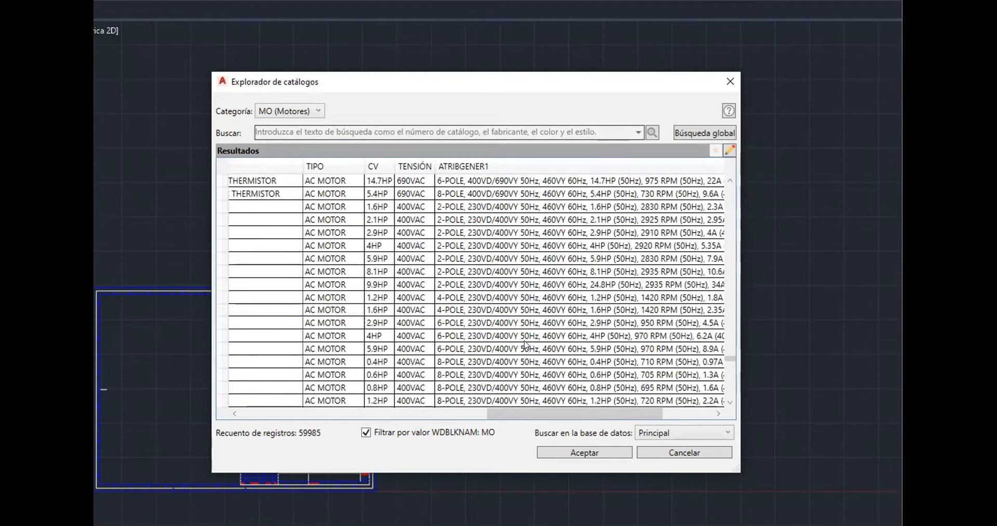
{"action": "scroll", "coordinate": [526, 344], "scroll_direction": "down", "scroll_amount": 8}
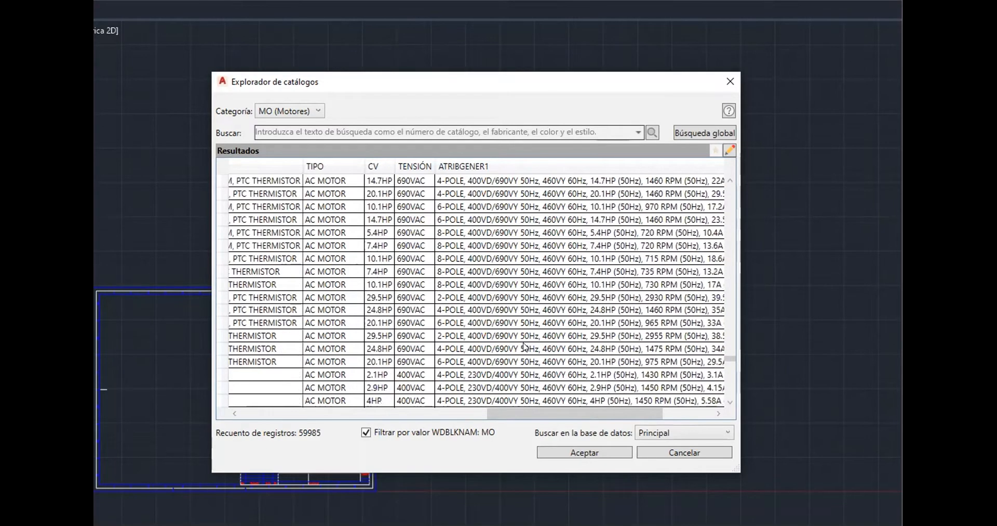
{"action": "scroll", "coordinate": [526, 344], "scroll_direction": "down", "scroll_amount": 5}
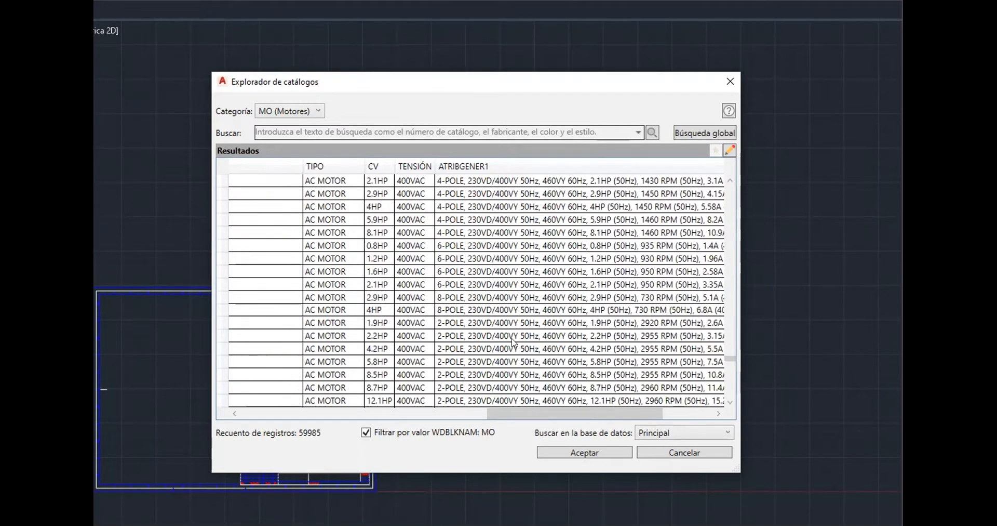
{"action": "scroll", "coordinate": [513, 343], "scroll_direction": "down", "scroll_amount": 3}
{"action": "scroll", "coordinate": [513, 342], "scroll_direction": "down", "scroll_amount": 3}
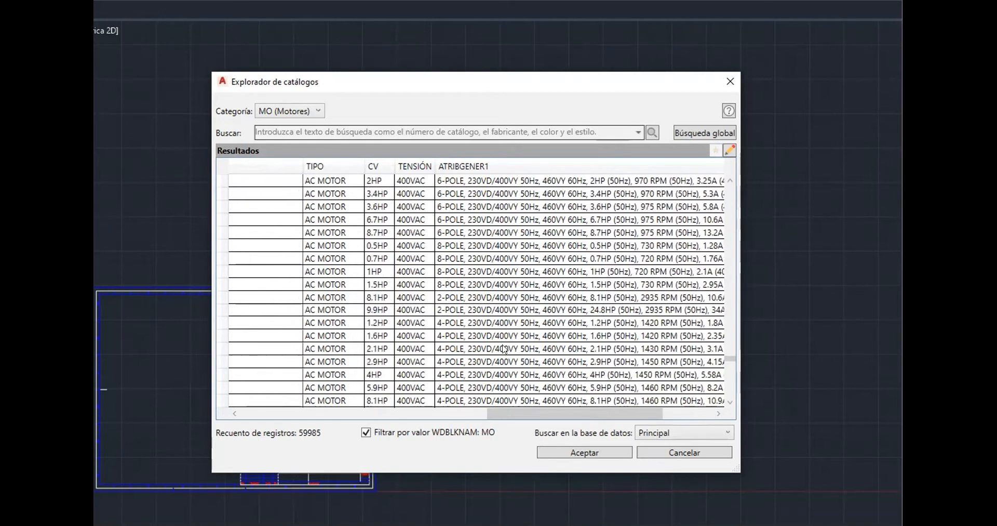
{"action": "scroll", "coordinate": [504, 349], "scroll_direction": "down", "scroll_amount": 3}
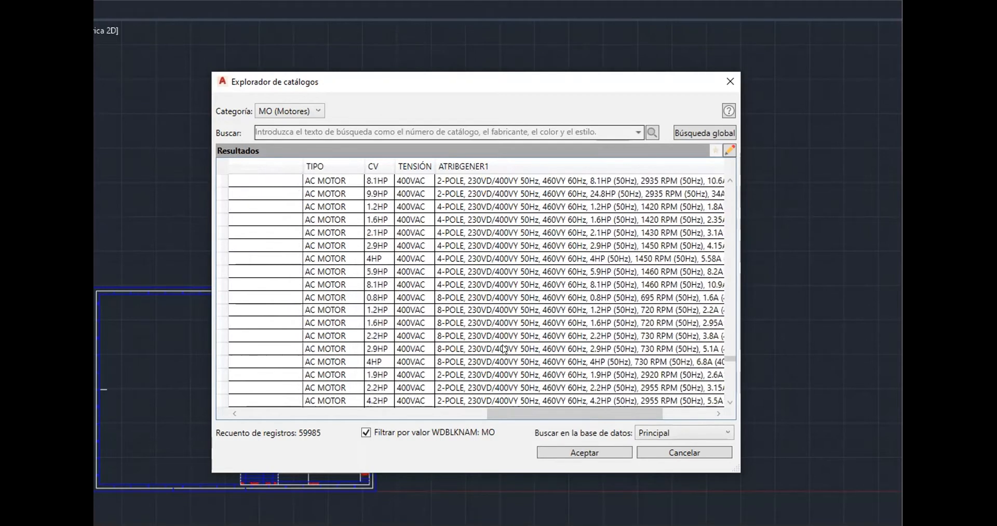
{"action": "scroll", "coordinate": [503, 349], "scroll_direction": "down", "scroll_amount": 4}
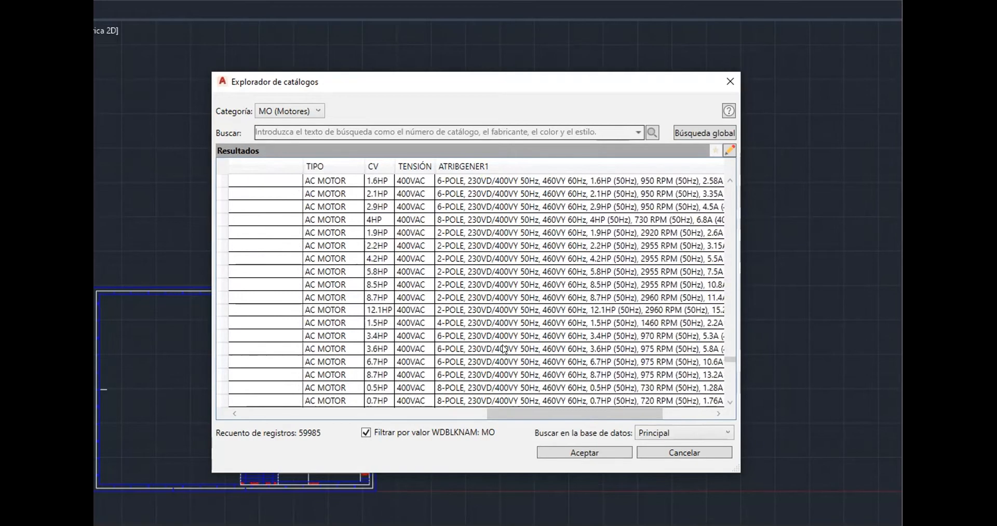
Sort the motor results by horsepower and select a 99.2/49.6HP 400VAC AC motor entry
{"action": "left_click", "coordinate": [378, 163]}
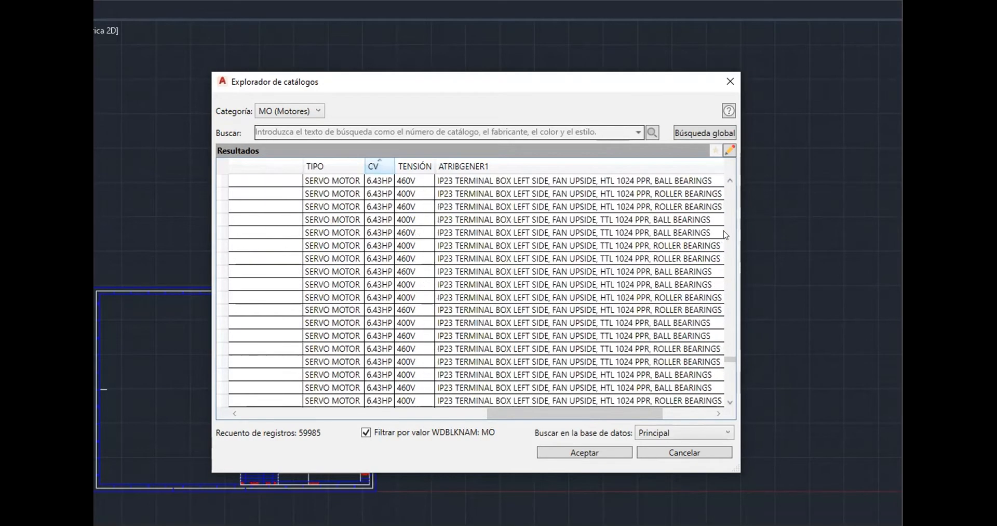
{"action": "left_click_drag", "start_coordinate": [729, 358], "coordinate": [738, 446]}
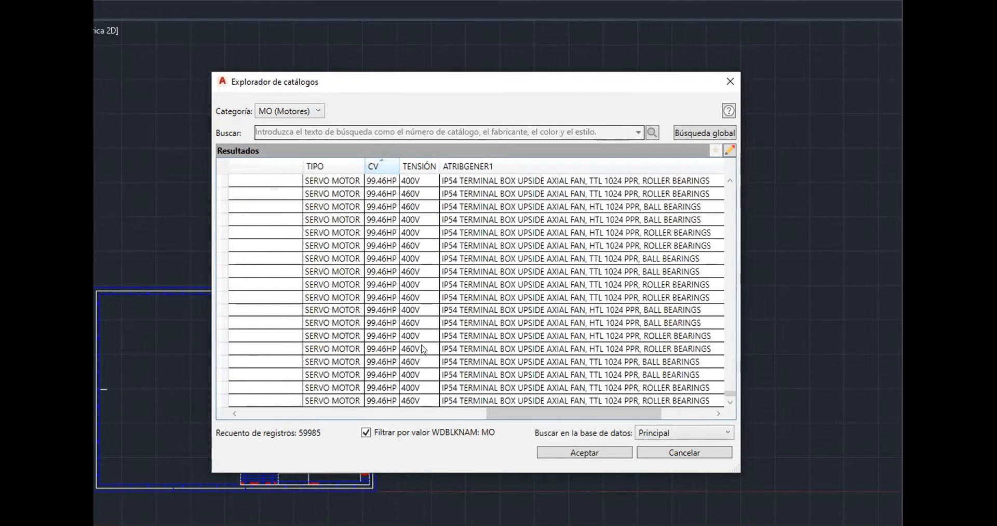
{"action": "scroll", "coordinate": [422, 349], "scroll_direction": "up", "scroll_amount": 16}
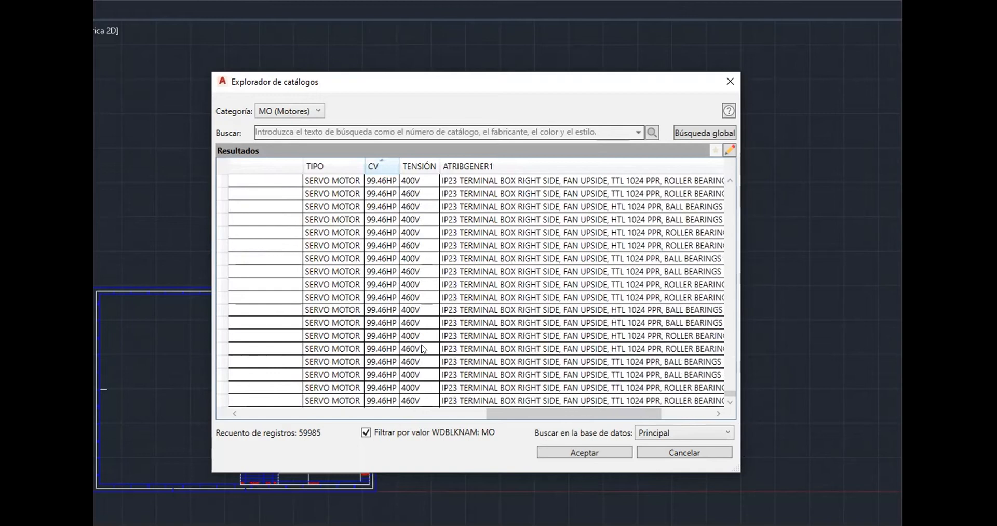
{"action": "scroll", "coordinate": [422, 349], "scroll_direction": "up", "scroll_amount": 6}
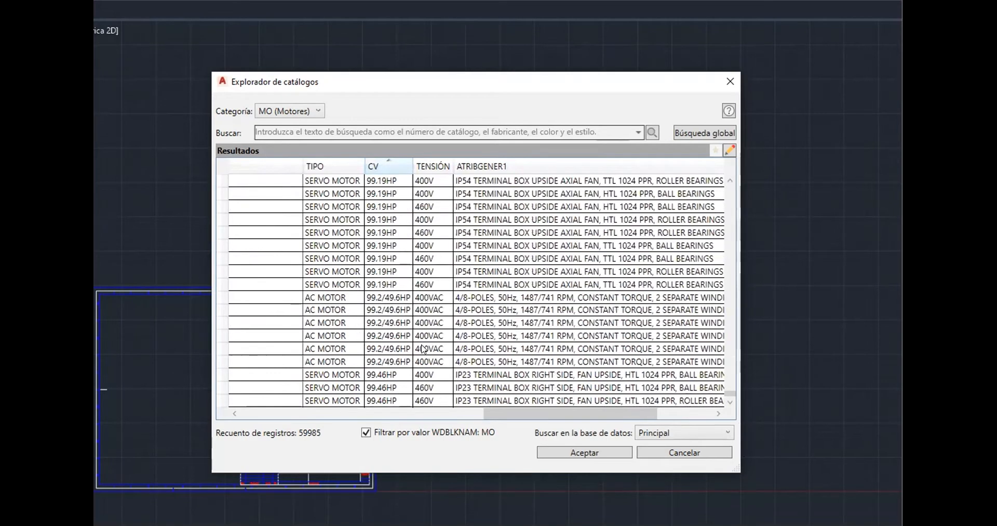
{"action": "left_click", "coordinate": [425, 305]}
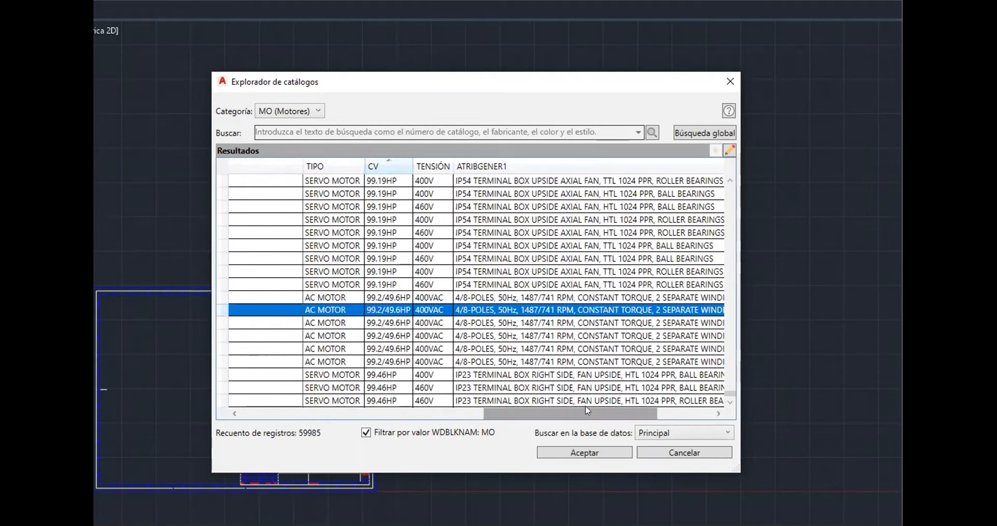
{"action": "left_click", "coordinate": [558, 406]}
{"action": "left_click_drag", "start_coordinate": [523, 411], "coordinate": [545, 426]}
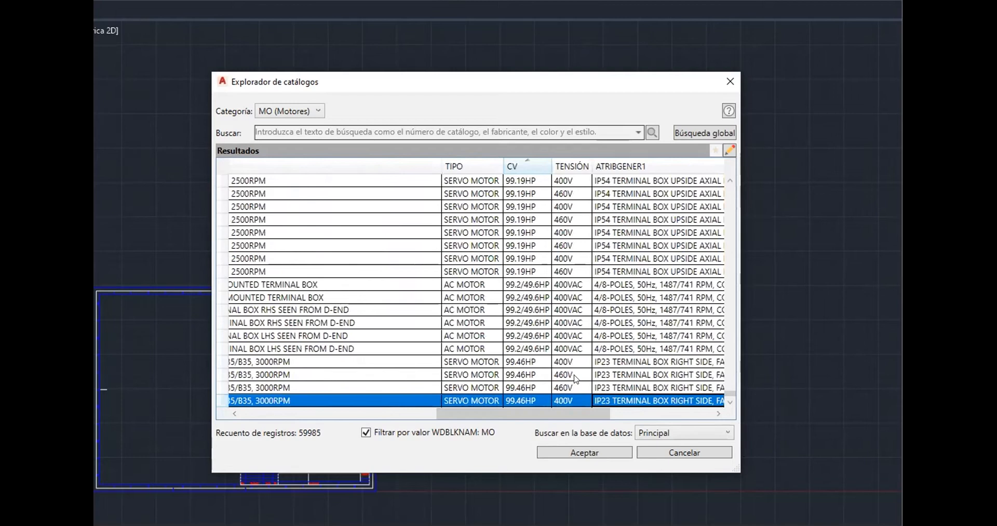
Select the ABB 3GAA282001ASC 96.5HP 400VAC AC motor and accept it as the motor symbol's catalog data
{"action": "scroll", "coordinate": [575, 379], "scroll_direction": "up", "scroll_amount": 10}
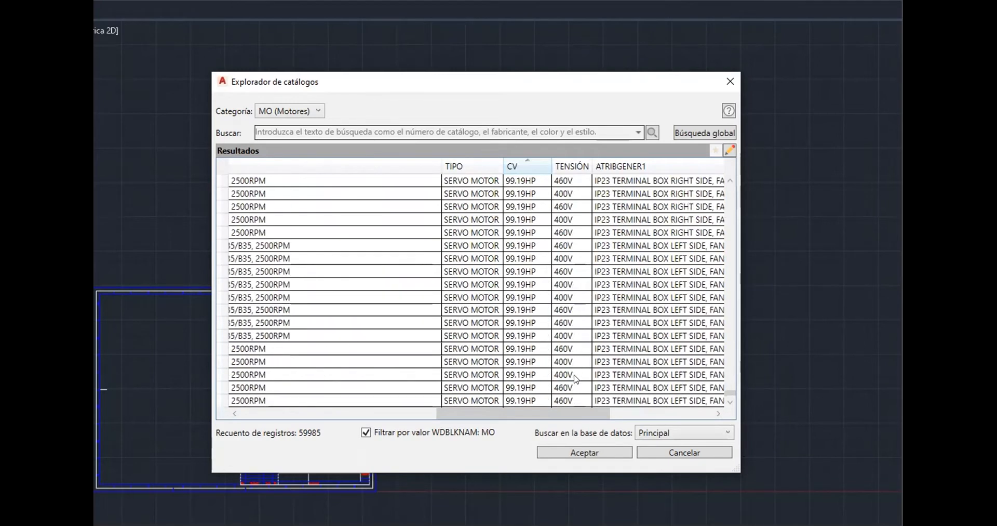
{"action": "scroll", "coordinate": [575, 378], "scroll_direction": "up", "scroll_amount": 1}
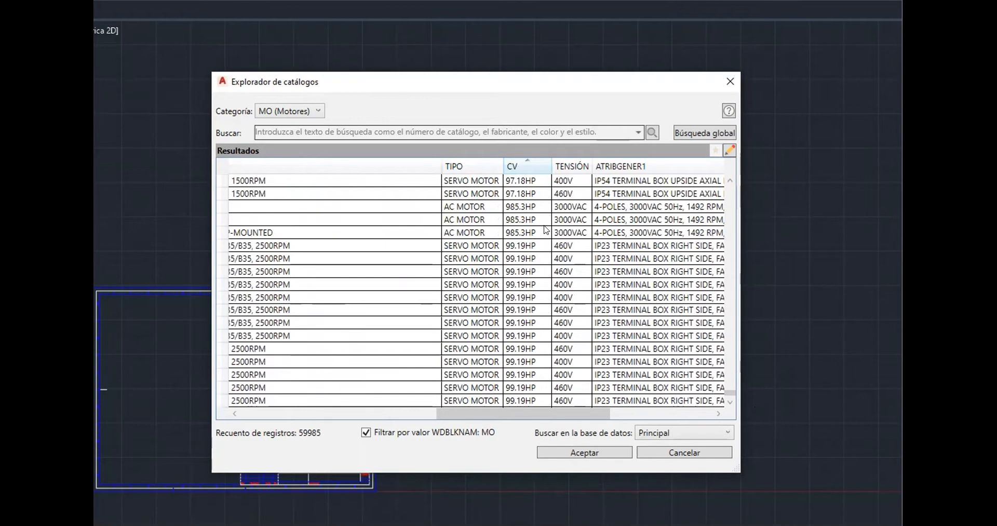
{"action": "scroll", "coordinate": [545, 229], "scroll_direction": "up", "scroll_amount": 10}
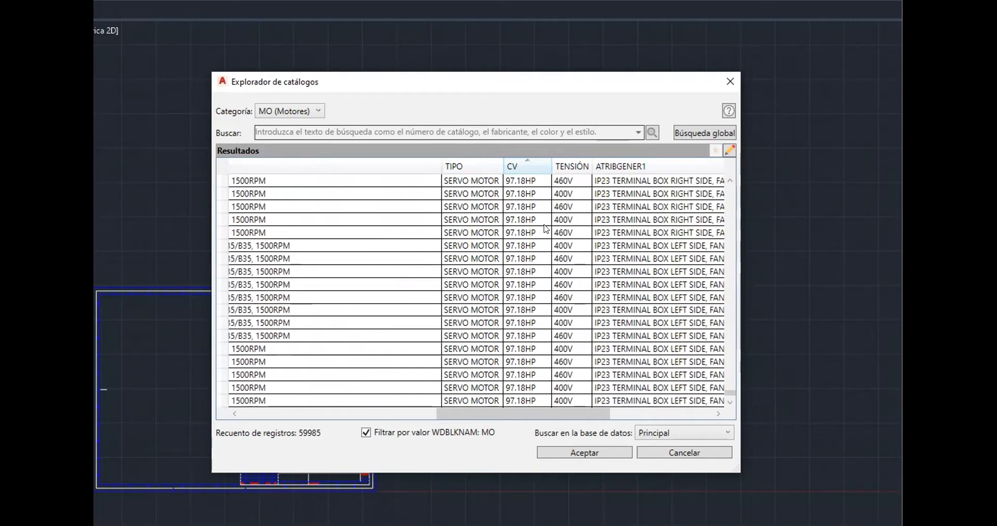
{"action": "scroll", "coordinate": [545, 229], "scroll_direction": "up", "scroll_amount": 6}
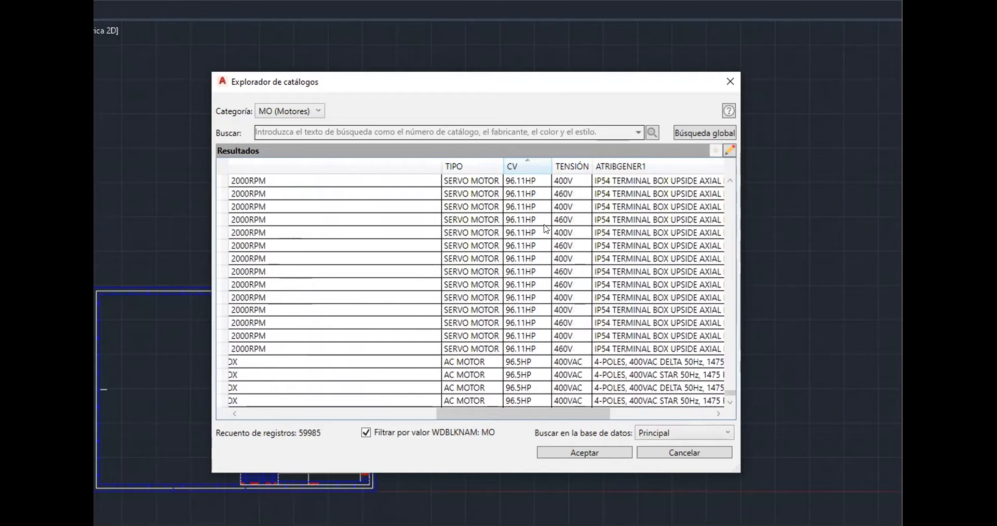
{"action": "scroll", "coordinate": [545, 229], "scroll_direction": "down", "scroll_amount": 2}
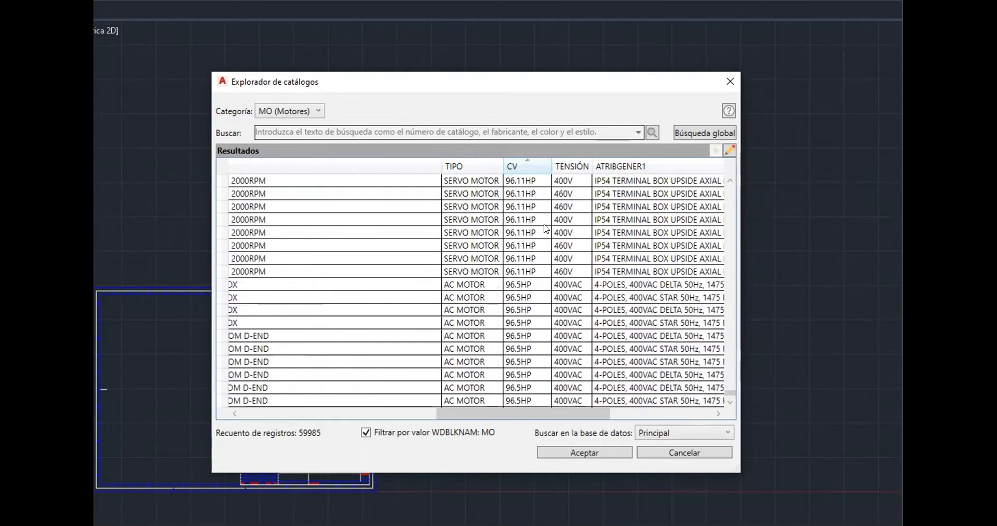
{"action": "left_click", "coordinate": [415, 323]}
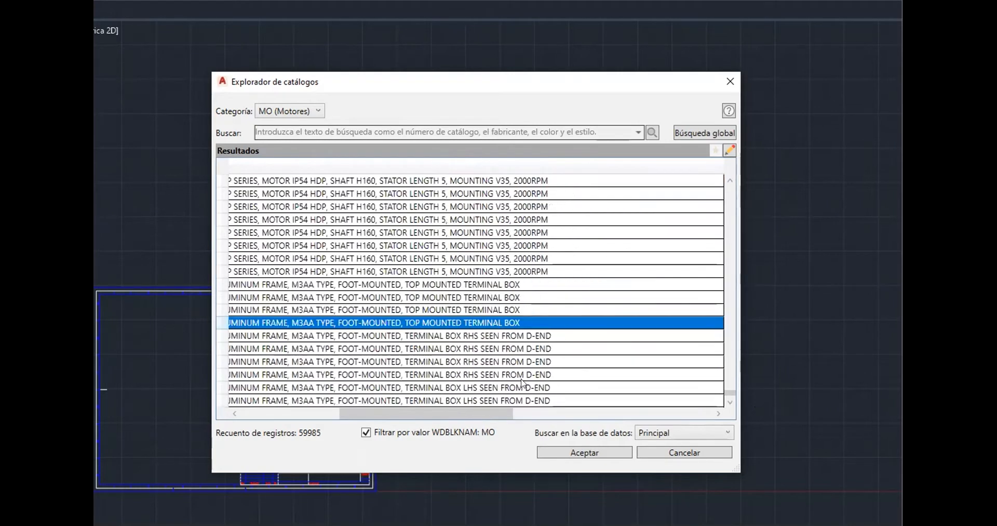
{"action": "left_click_drag", "start_coordinate": [494, 419], "coordinate": [308, 410]}
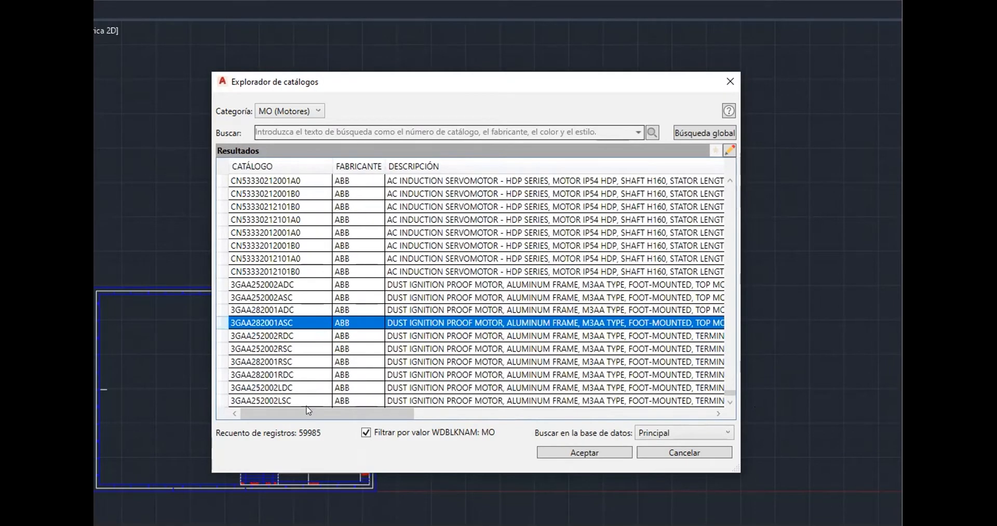
{"action": "left_click_drag", "start_coordinate": [385, 413], "coordinate": [631, 402]}
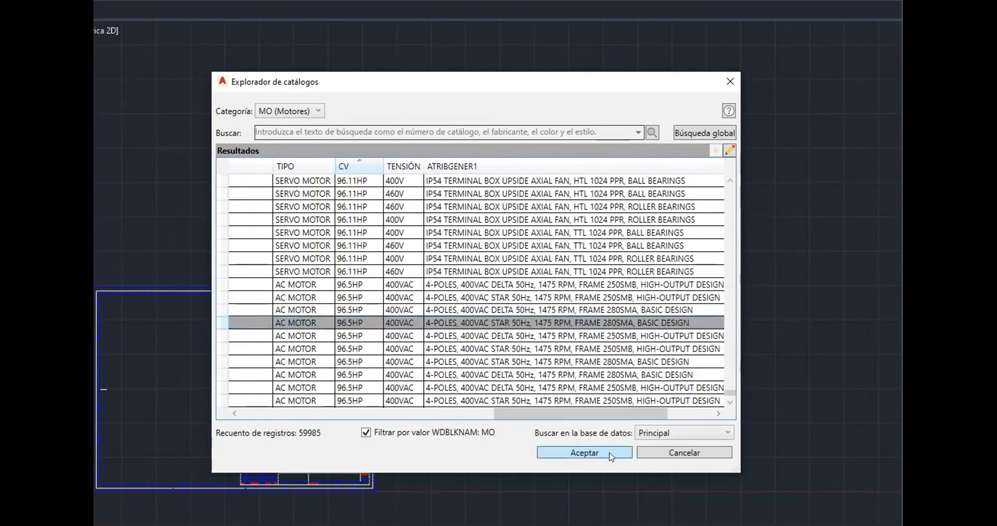
{"action": "left_click", "coordinate": [610, 453]}
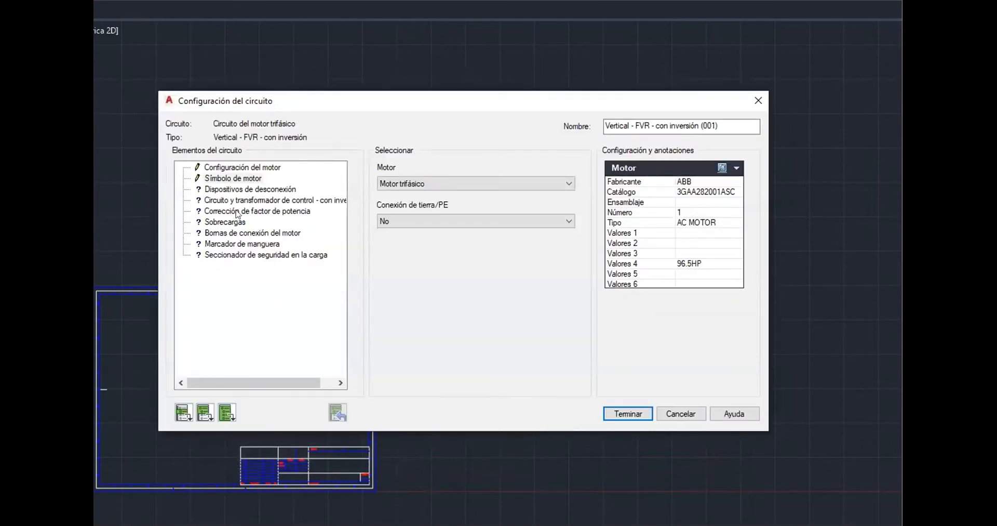
Reopen the motor symbol's catalog browser and clear the search text to list all motors
{"action": "left_click", "coordinate": [267, 167]}
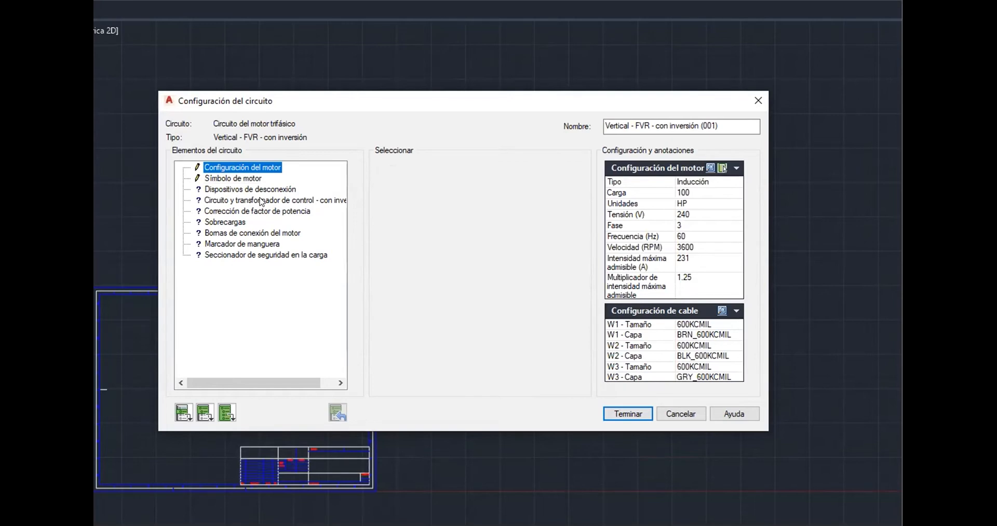
{"action": "left_click", "coordinate": [260, 179]}
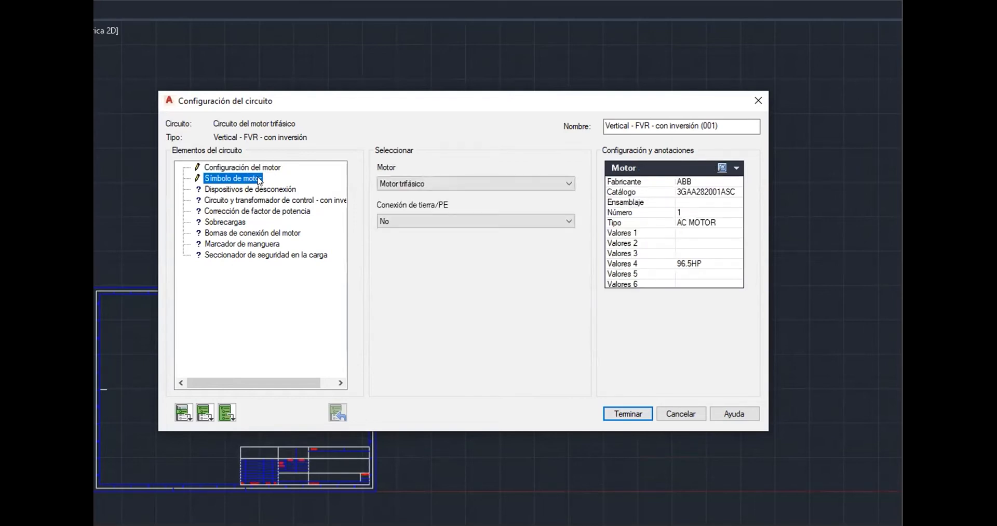
{"action": "left_click", "coordinate": [722, 168]}
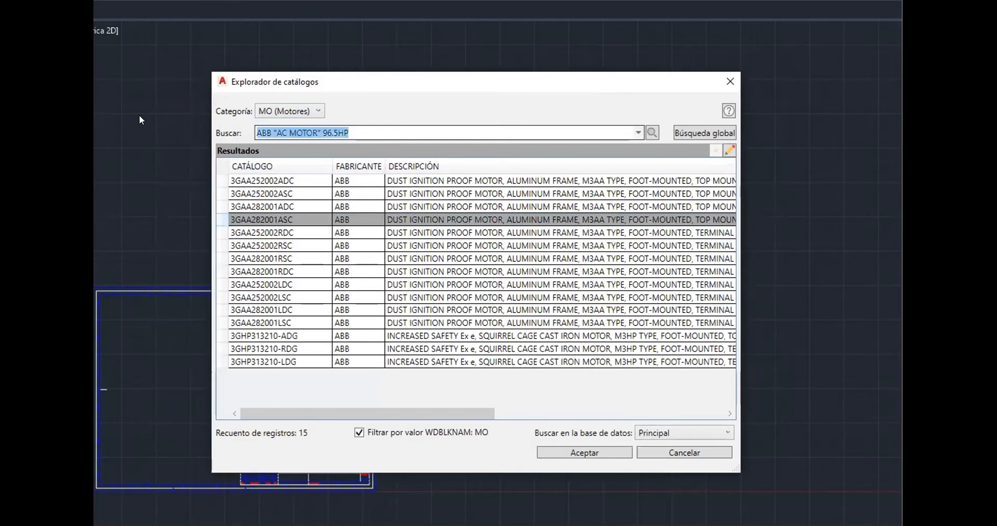
{"action": "key", "text": "BackSpace"}
{"action": "left_click", "coordinate": [652, 132]}
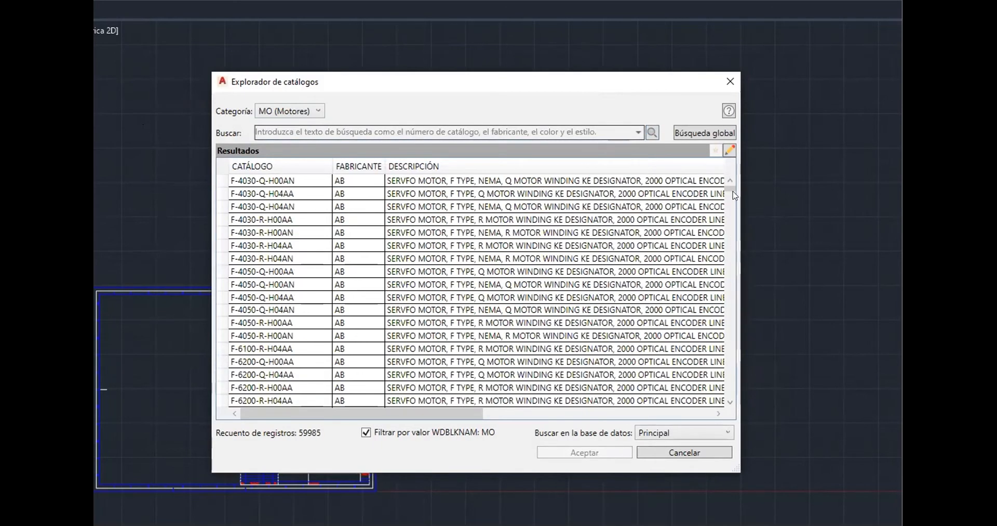
Browse the horsepower-sorted motor results down to the 25HP motors
{"action": "left_click_drag", "start_coordinate": [731, 188], "coordinate": [725, 266]}
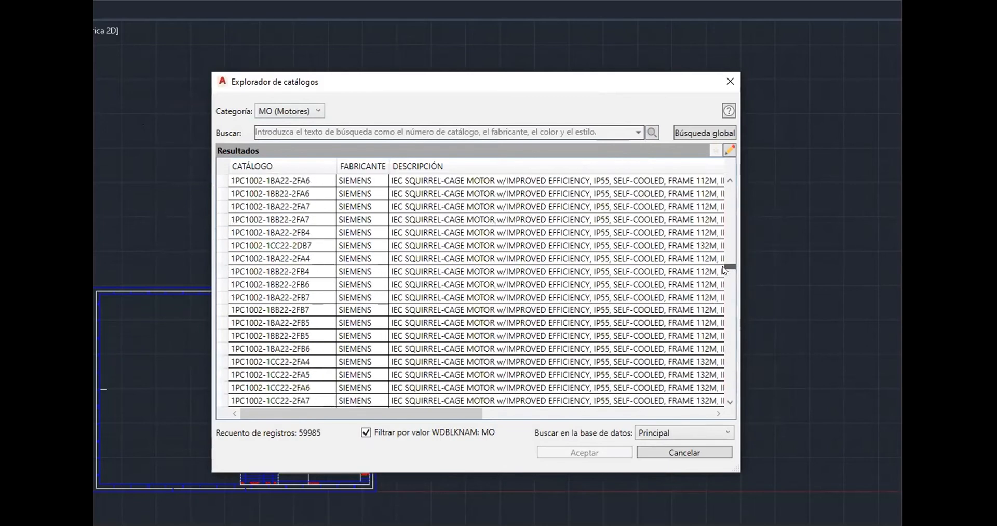
{"action": "left_click", "coordinate": [381, 220]}
{"action": "left_click_drag", "start_coordinate": [416, 411], "coordinate": [625, 398]}
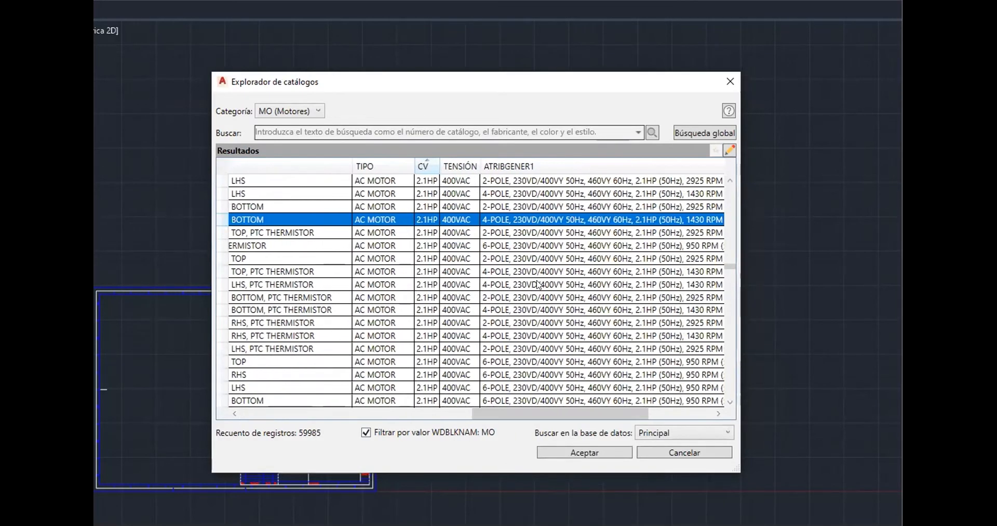
{"action": "scroll", "coordinate": [538, 284], "scroll_direction": "down", "scroll_amount": 10}
{"action": "scroll", "coordinate": [535, 289], "scroll_direction": "down", "scroll_amount": 10}
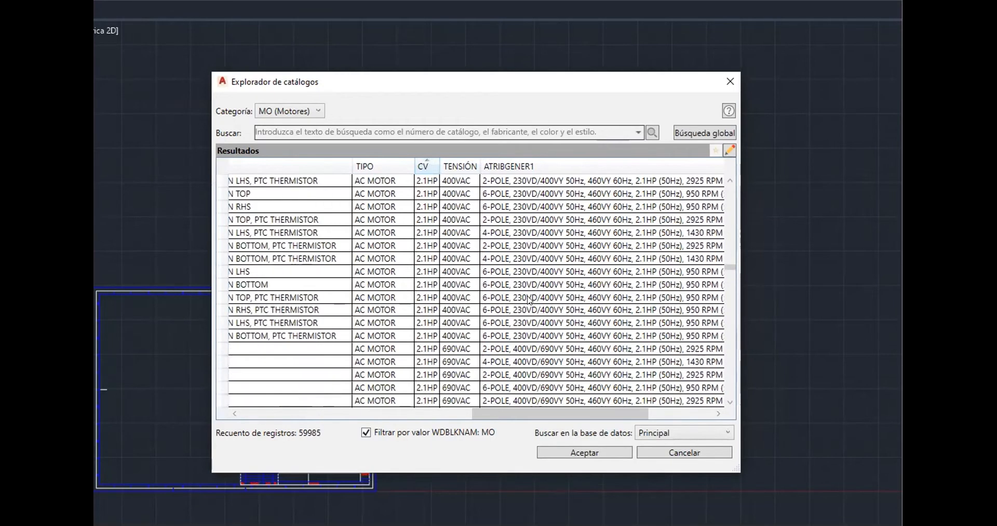
{"action": "scroll", "coordinate": [529, 300], "scroll_direction": "down", "scroll_amount": 10}
{"action": "scroll", "coordinate": [529, 304], "scroll_direction": "down", "scroll_amount": 8}
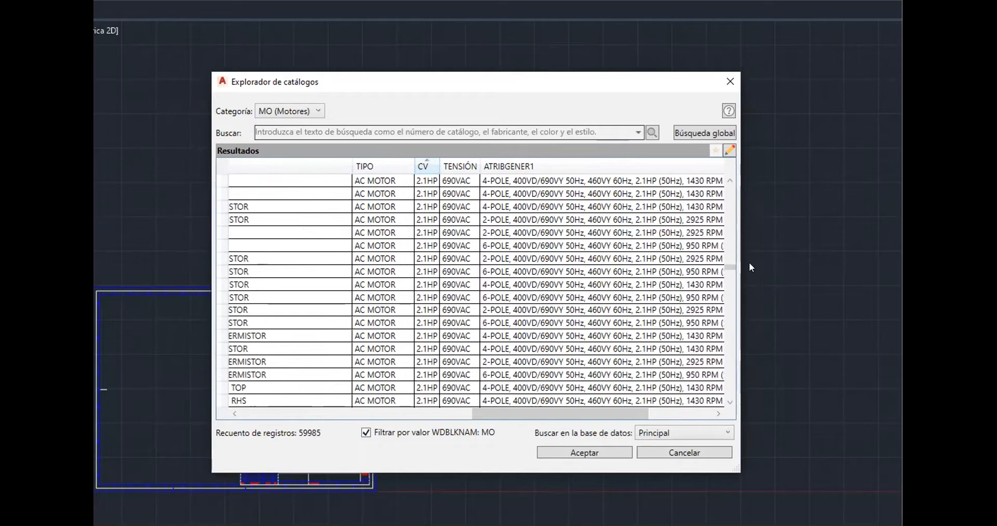
{"action": "left_click_drag", "start_coordinate": [731, 268], "coordinate": [734, 300]}
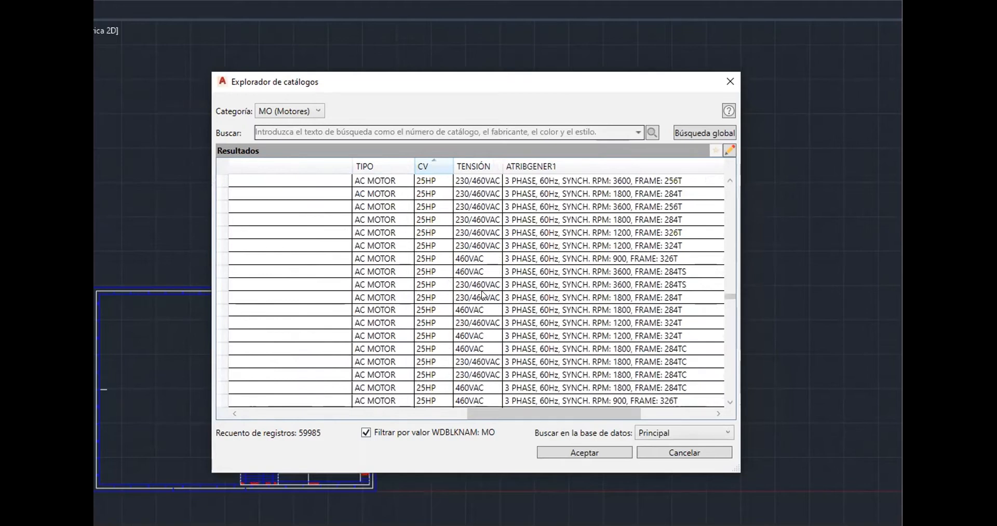
Select the 25HP 230/460VAC, 3600 RPM, frame 284TS AC motor, accept it, and return to the motor configuration
{"action": "left_click", "coordinate": [436, 287]}
{"action": "left_click_drag", "start_coordinate": [511, 413], "coordinate": [529, 445]}
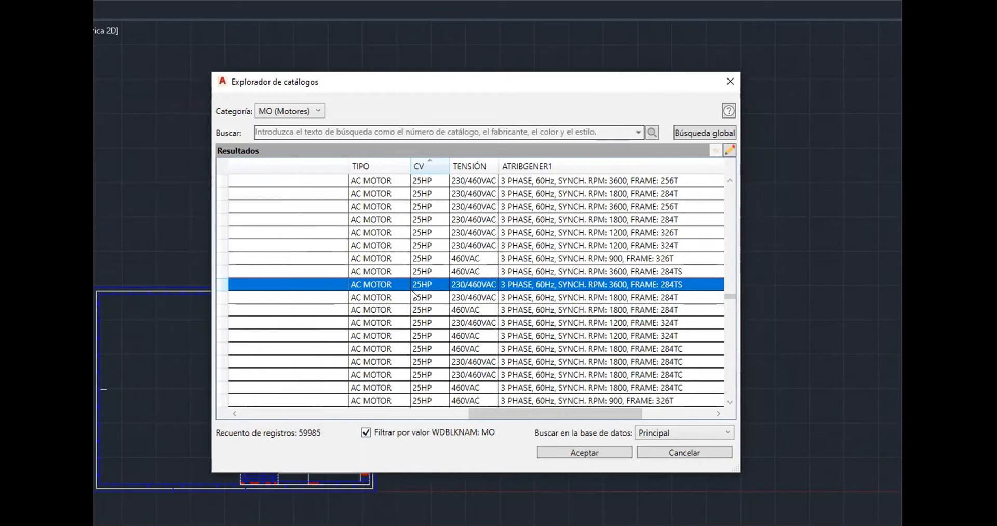
{"action": "left_click_drag", "start_coordinate": [584, 413], "coordinate": [609, 414]}
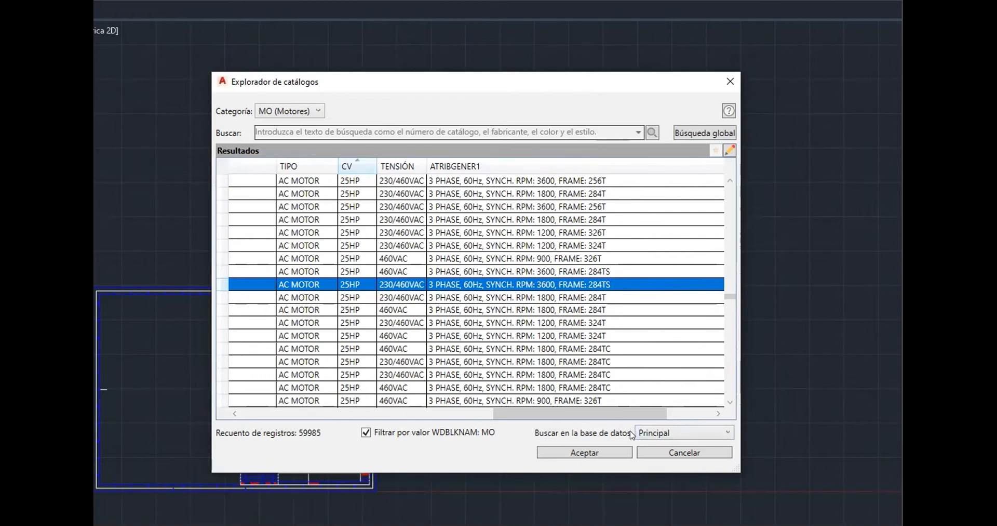
{"action": "left_click", "coordinate": [597, 454]}
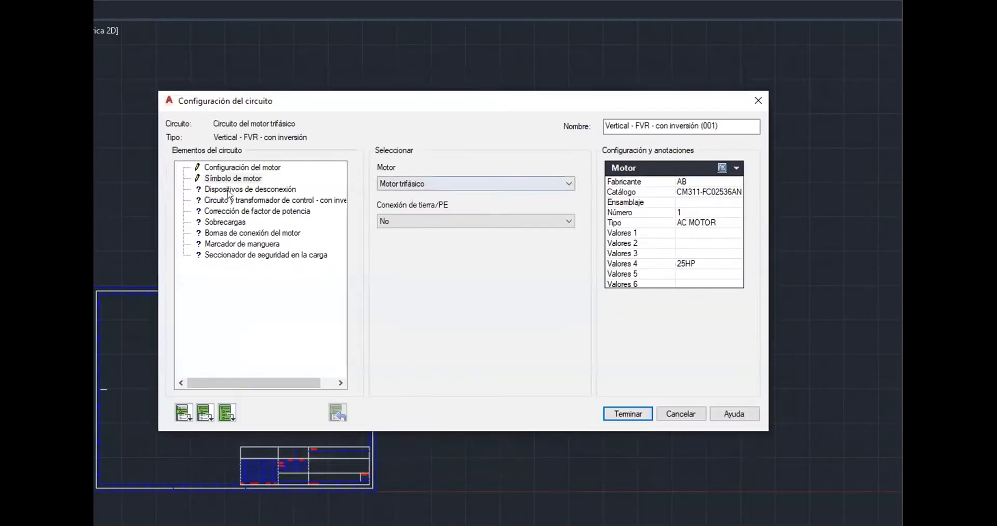
{"action": "left_click", "coordinate": [268, 168]}
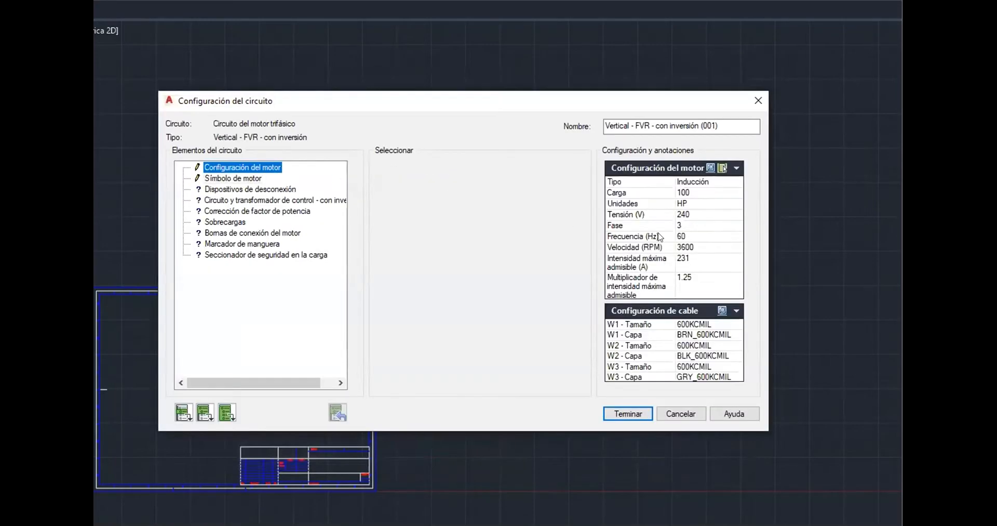
Select the 25 HP, 3600 RPM induction motor from the motor table and apply it to the motor configuration
{"action": "left_click", "coordinate": [710, 167]}
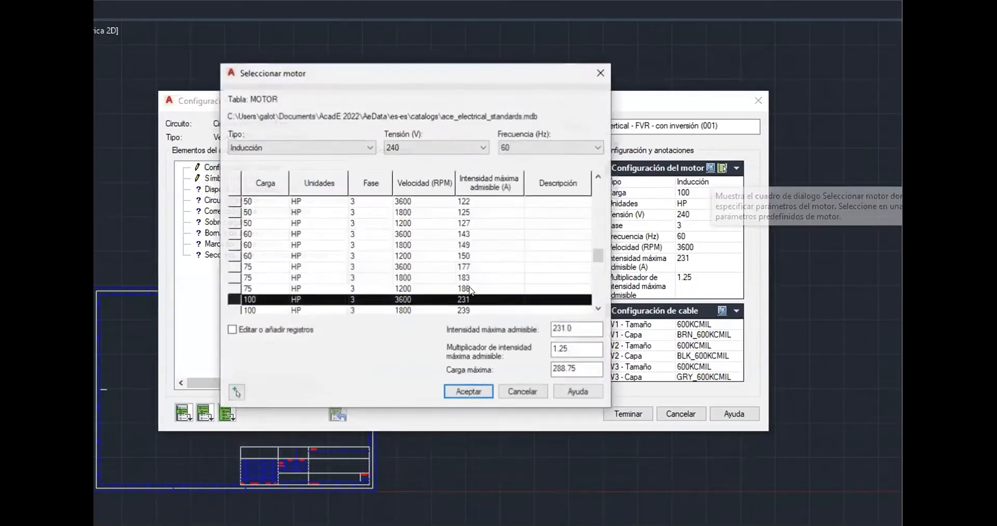
{"action": "scroll", "coordinate": [391, 269], "scroll_direction": "up", "scroll_amount": 5}
{"action": "scroll", "coordinate": [391, 269], "scroll_direction": "up", "scroll_amount": 4}
{"action": "scroll", "coordinate": [390, 269], "scroll_direction": "down", "scroll_amount": 8}
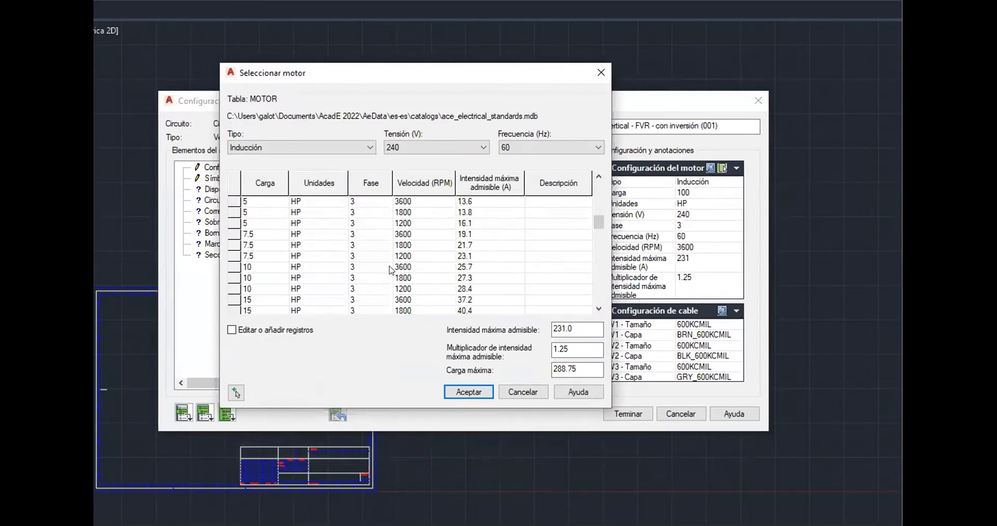
{"action": "left_click", "coordinate": [260, 245]}
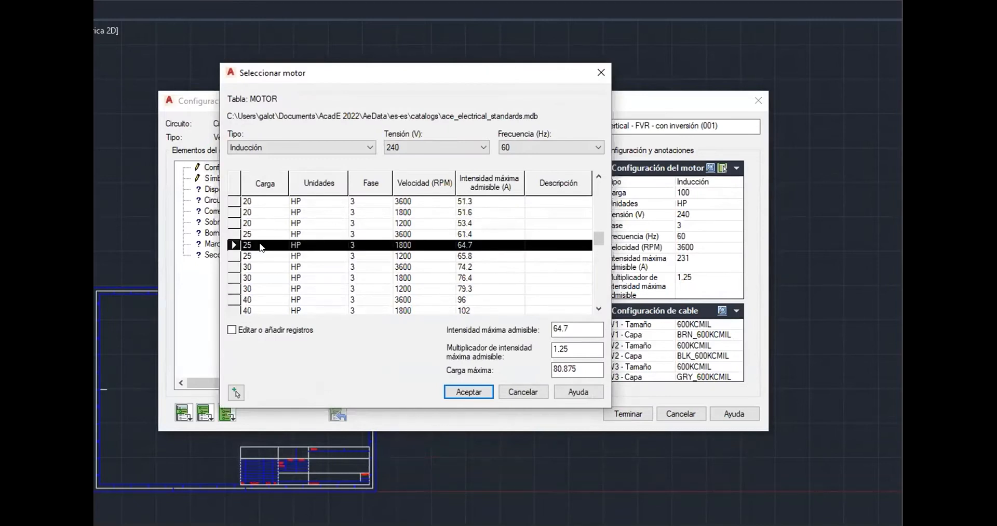
{"action": "left_click", "coordinate": [305, 234]}
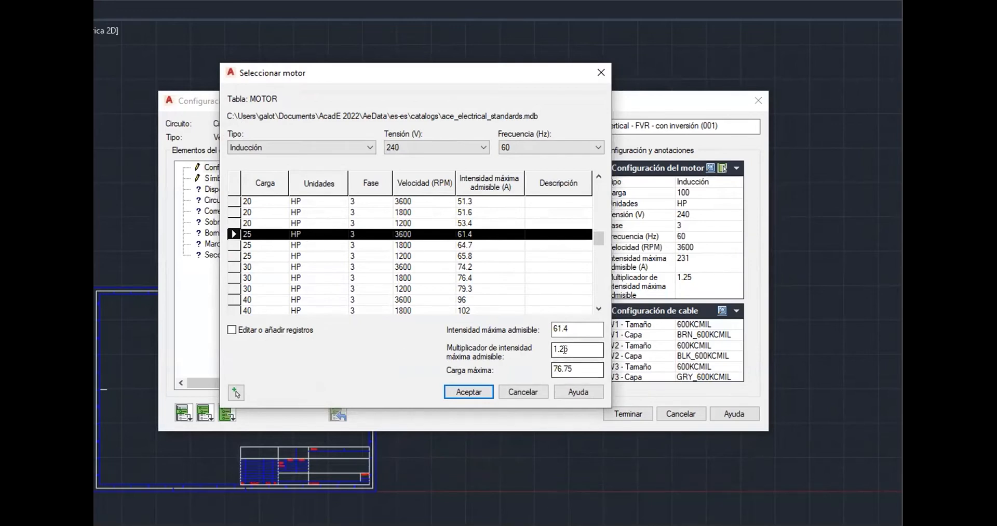
{"action": "mouse_move", "coordinate": [570, 348]}
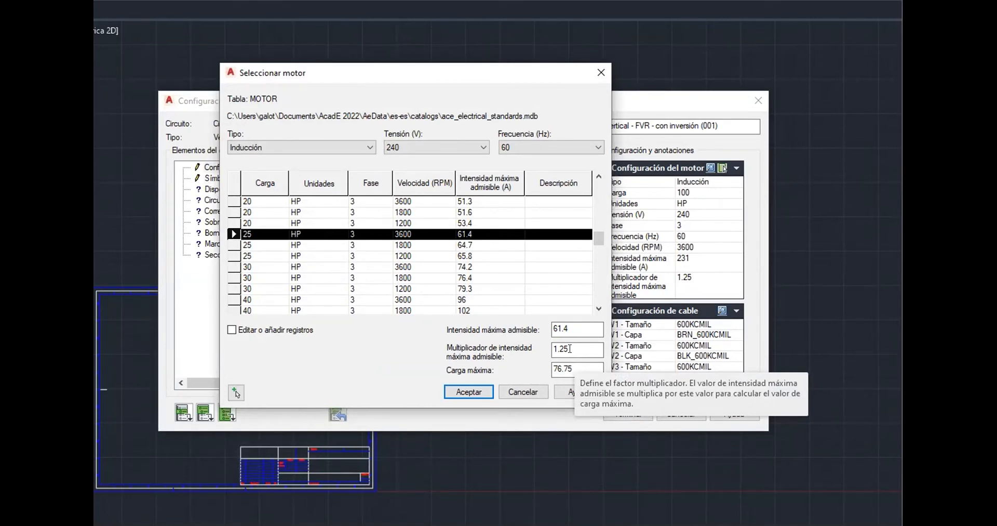
{"action": "left_click", "coordinate": [474, 392]}
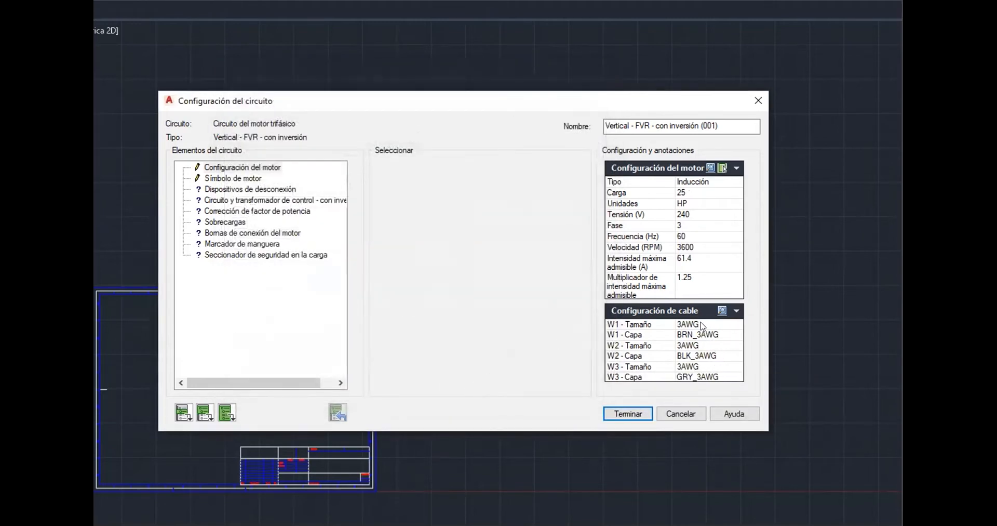
Open the cable size lookup for the motor load, pick the 2 AWG conductor row, and accept it
{"action": "left_click", "coordinate": [723, 312]}
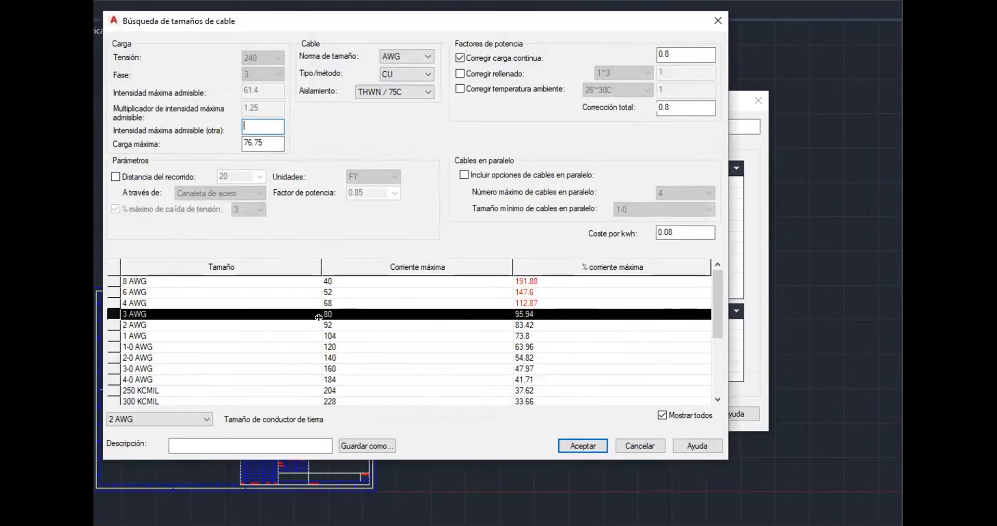
{"action": "left_click", "coordinate": [264, 328]}
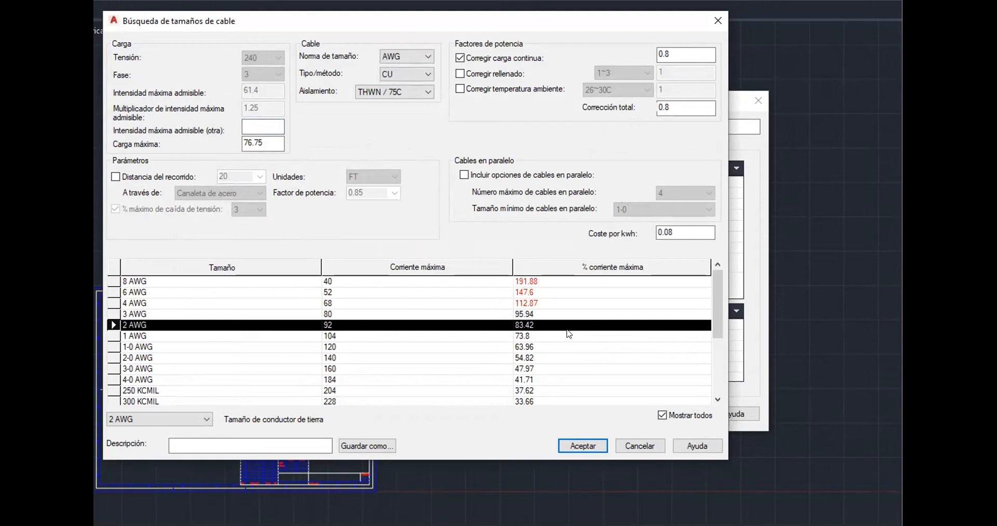
{"action": "double_click", "coordinate": [263, 143]}
{"action": "left_click", "coordinate": [578, 443]}
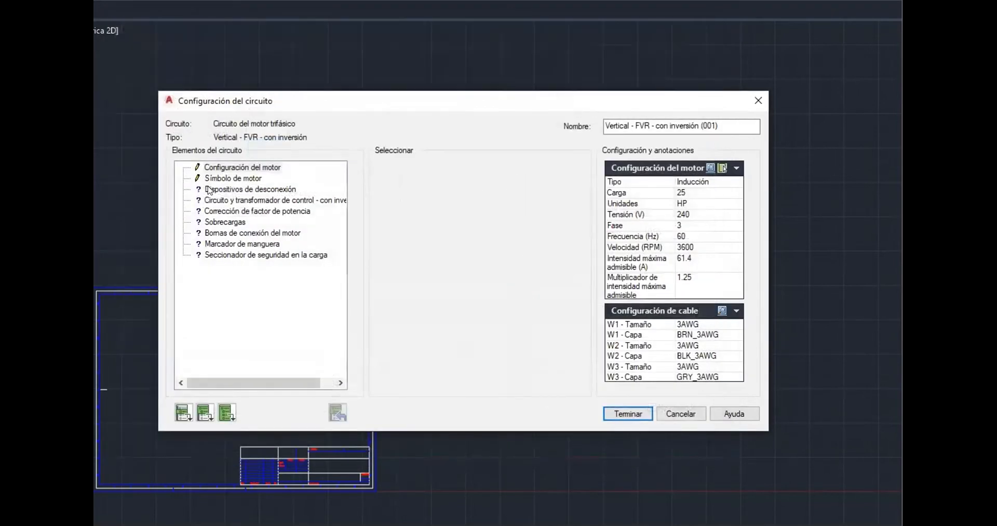
Set the disconnect devices' main disconnect to a magnetic/instantaneous circuit breaker
{"action": "left_click", "coordinate": [252, 190]}
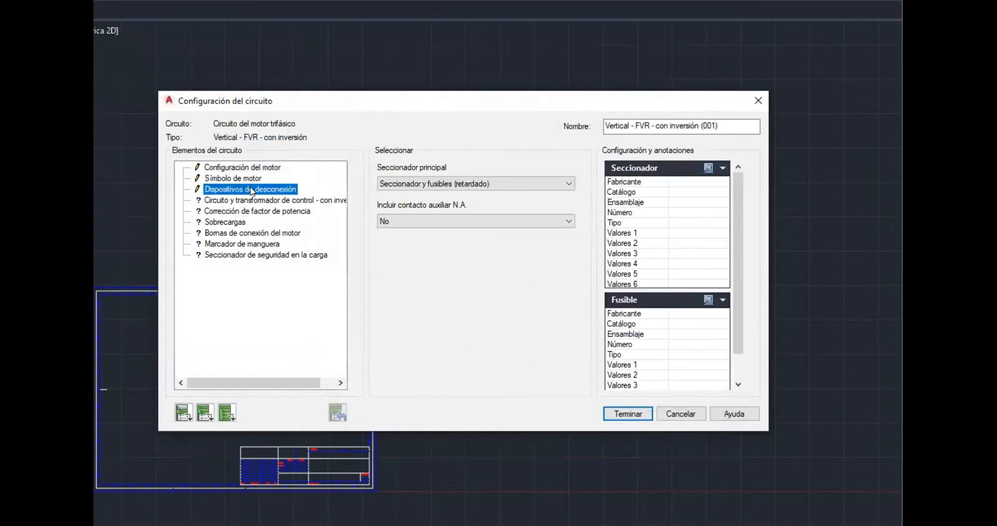
{"action": "left_click", "coordinate": [458, 183]}
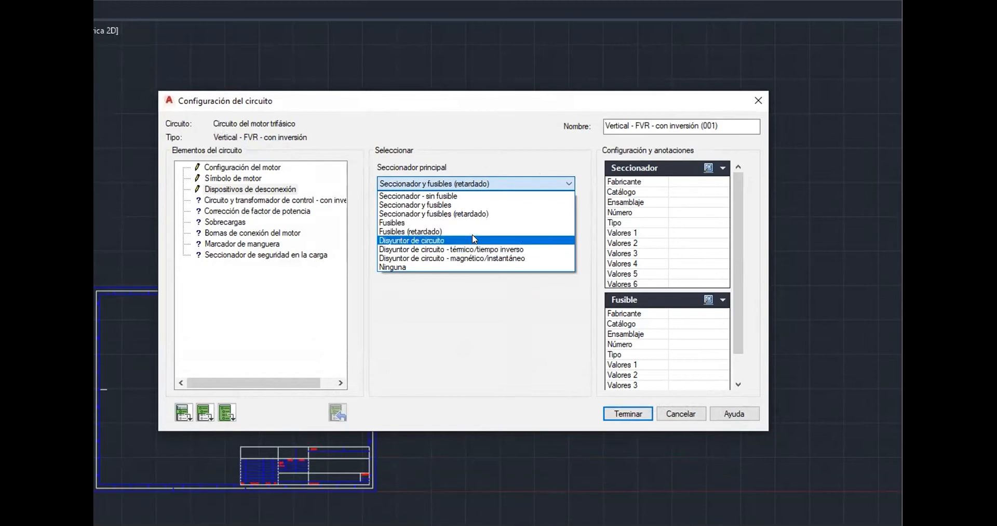
{"action": "left_click", "coordinate": [461, 261]}
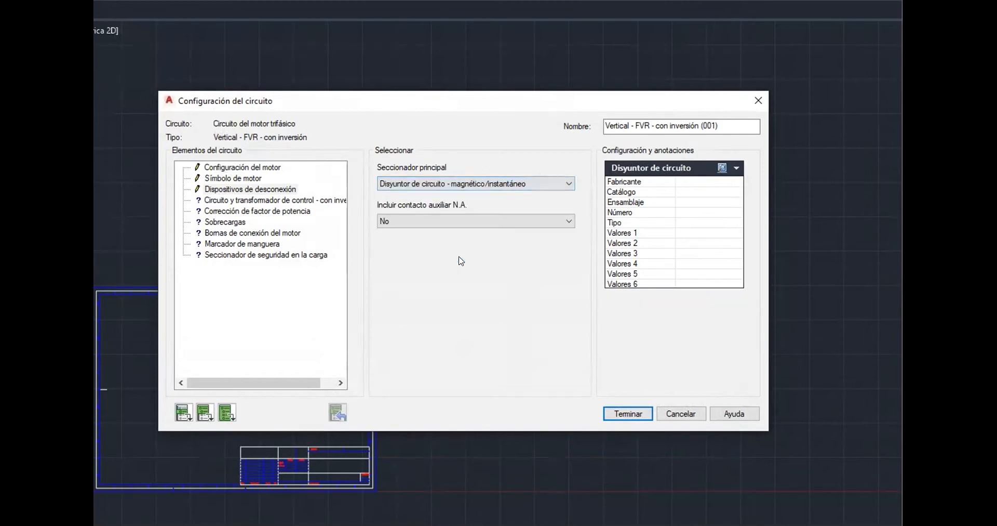
Open the circuit breaker catalog browser, clear the search text and search to list all breakers
{"action": "left_click", "coordinate": [722, 167]}
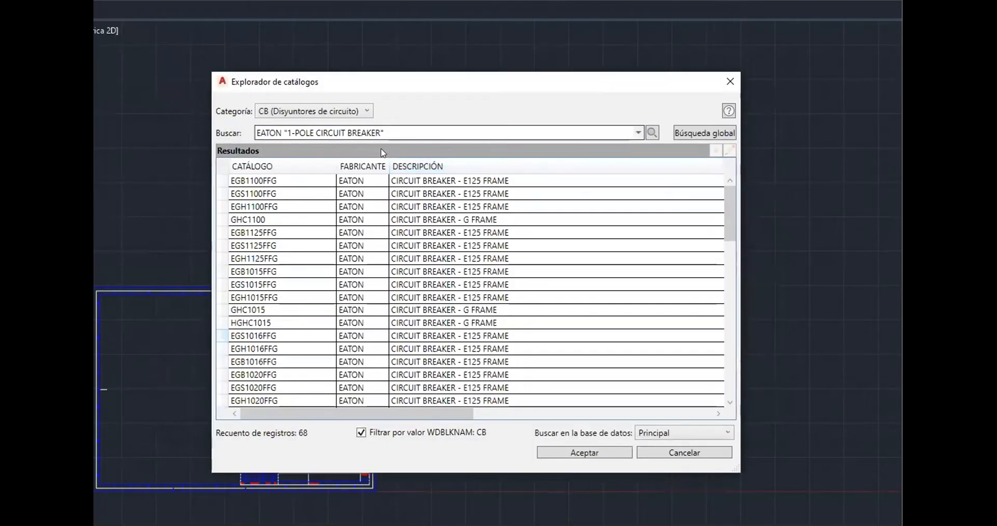
{"action": "scroll", "coordinate": [438, 276], "scroll_direction": "down", "scroll_amount": 12}
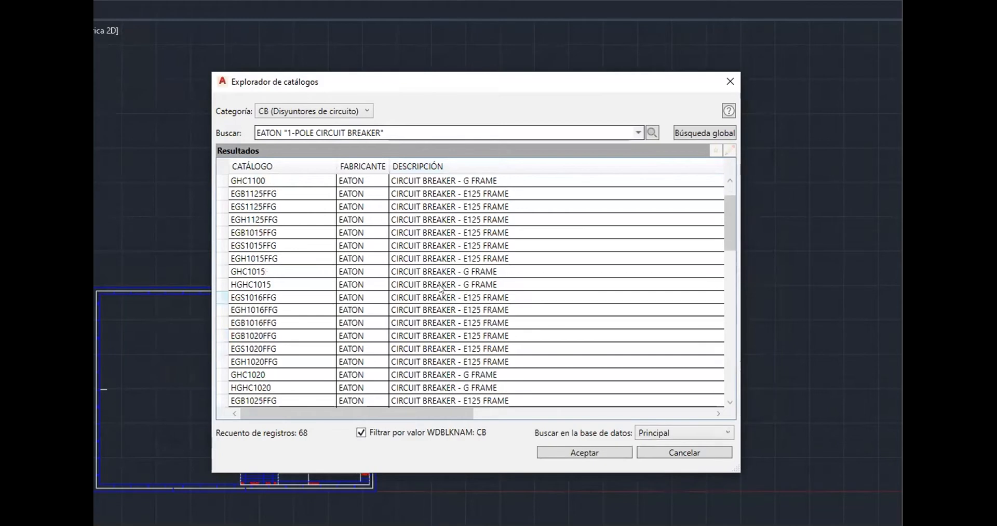
{"action": "left_click_drag", "start_coordinate": [730, 334], "coordinate": [719, 126]}
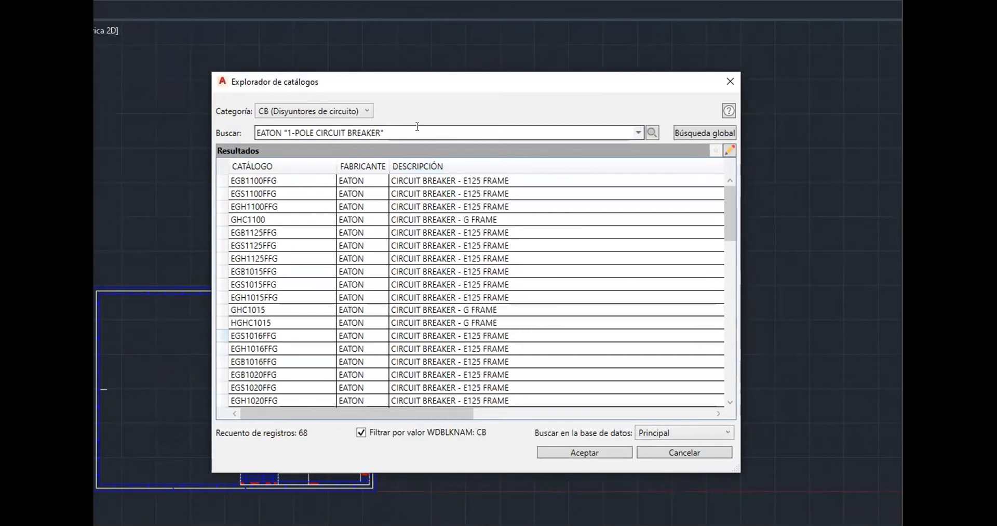
{"action": "left_click_drag", "start_coordinate": [417, 126], "coordinate": [207, 124]}
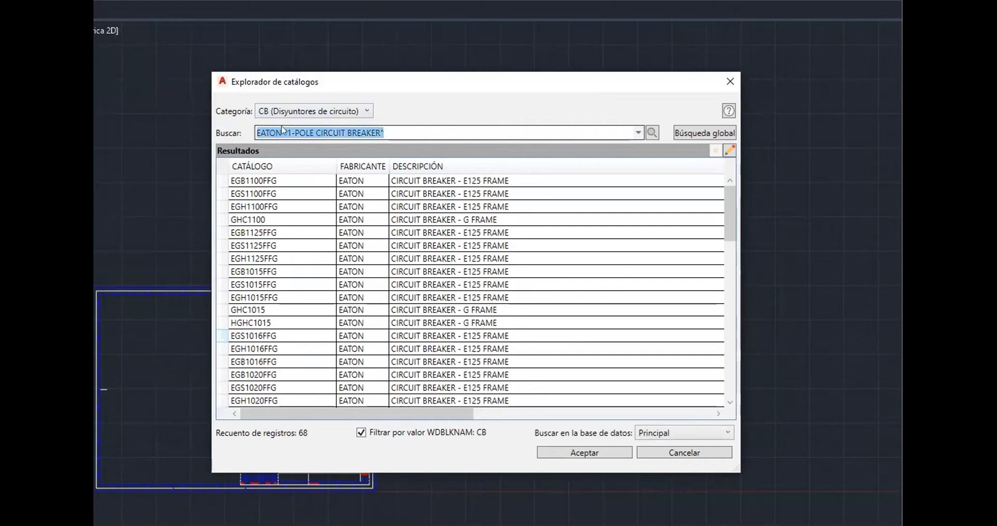
{"action": "key", "text": "BackSpace"}
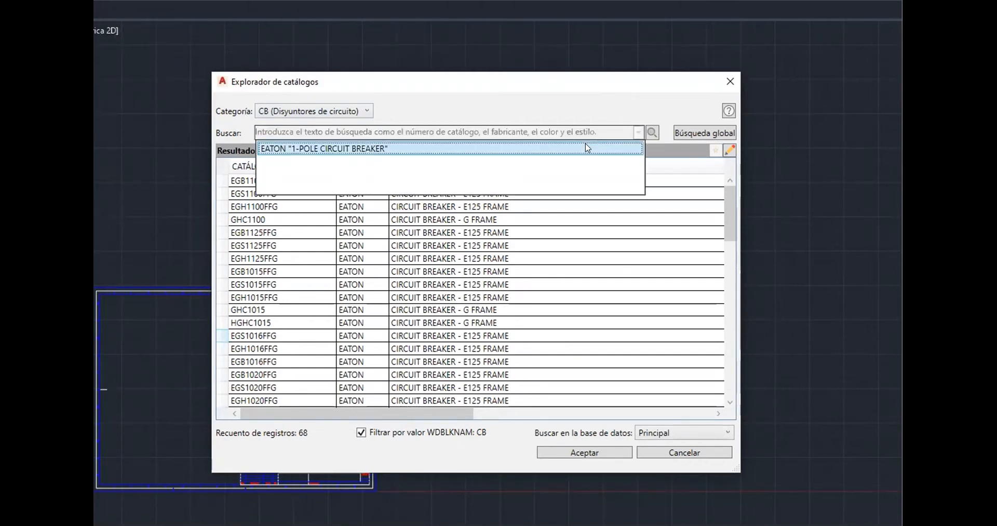
{"action": "left_click", "coordinate": [651, 131]}
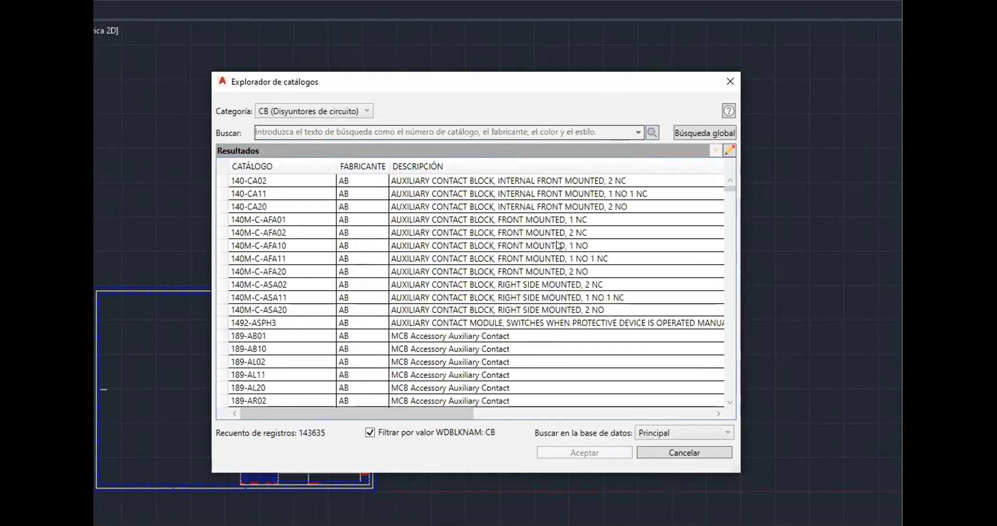
Browse the circuit breaker catalog results down to the Siemens 3VA5190 breakers
{"action": "scroll", "coordinate": [558, 244], "scroll_direction": "down", "scroll_amount": 15}
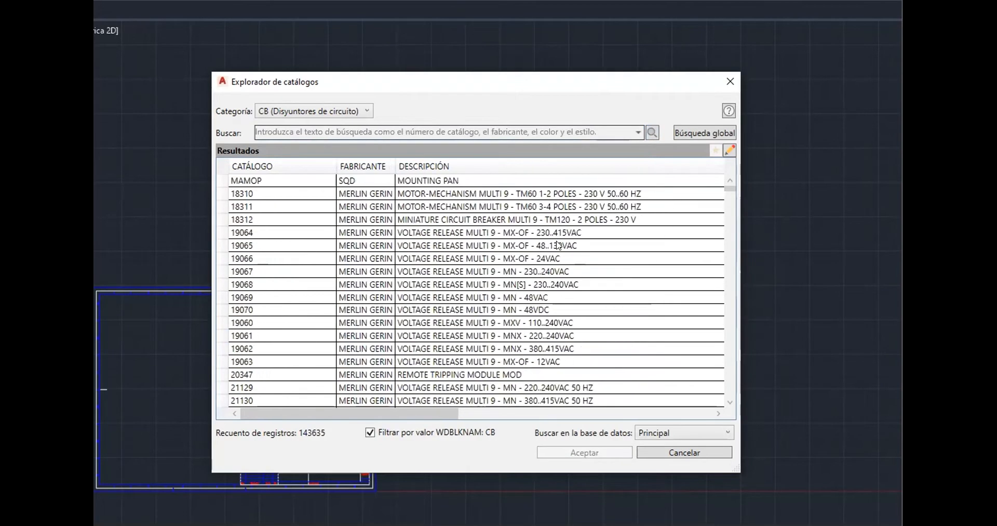
{"action": "scroll", "coordinate": [558, 245], "scroll_direction": "down", "scroll_amount": 12}
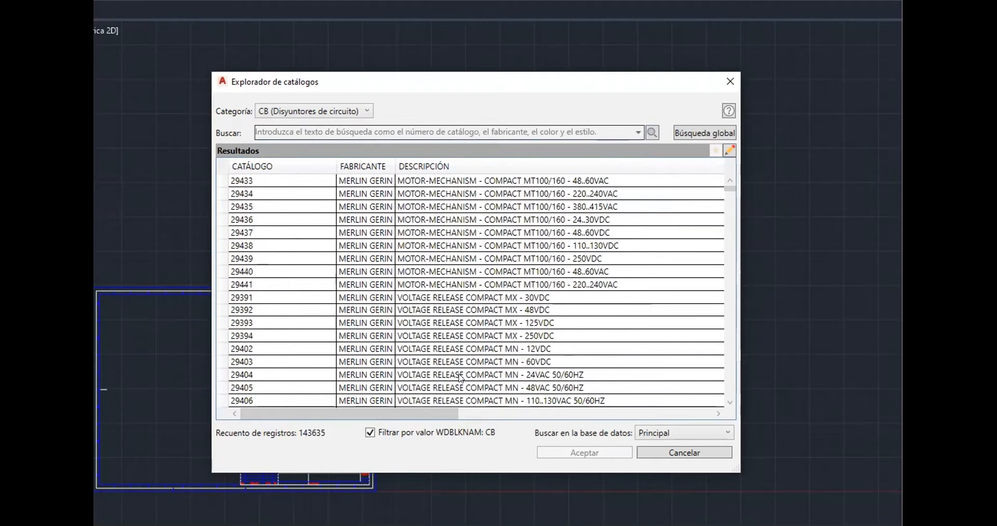
{"action": "left_click_drag", "start_coordinate": [362, 414], "coordinate": [604, 418]}
{"action": "scroll", "coordinate": [556, 336], "scroll_direction": "down", "scroll_amount": 5}
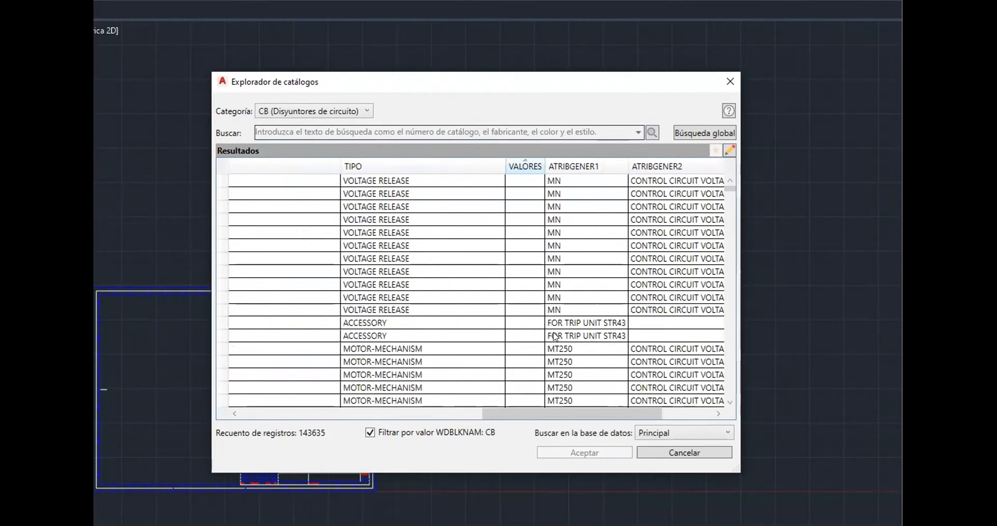
{"action": "scroll", "coordinate": [556, 336], "scroll_direction": "down", "scroll_amount": 15}
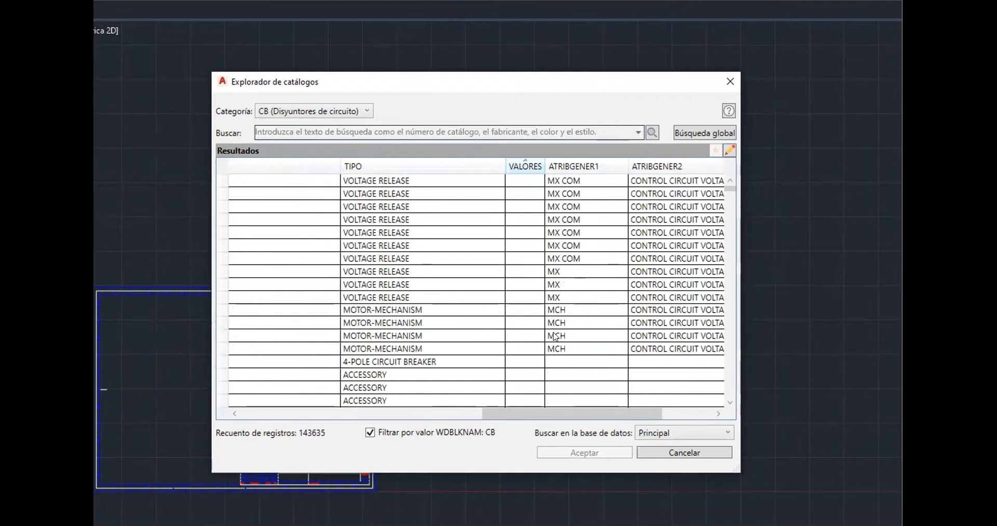
{"action": "left_click_drag", "start_coordinate": [547, 409], "coordinate": [317, 379]}
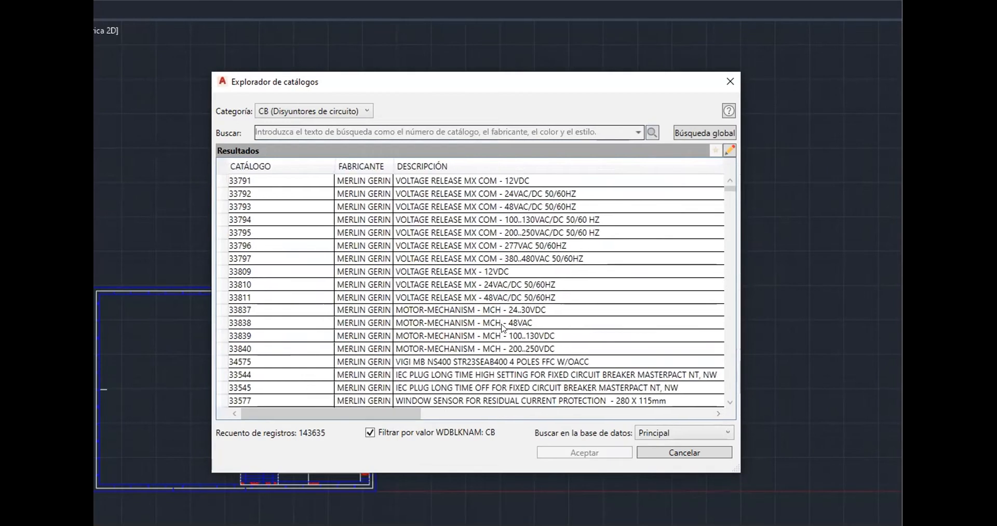
{"action": "scroll", "coordinate": [503, 328], "scroll_direction": "down", "scroll_amount": 5}
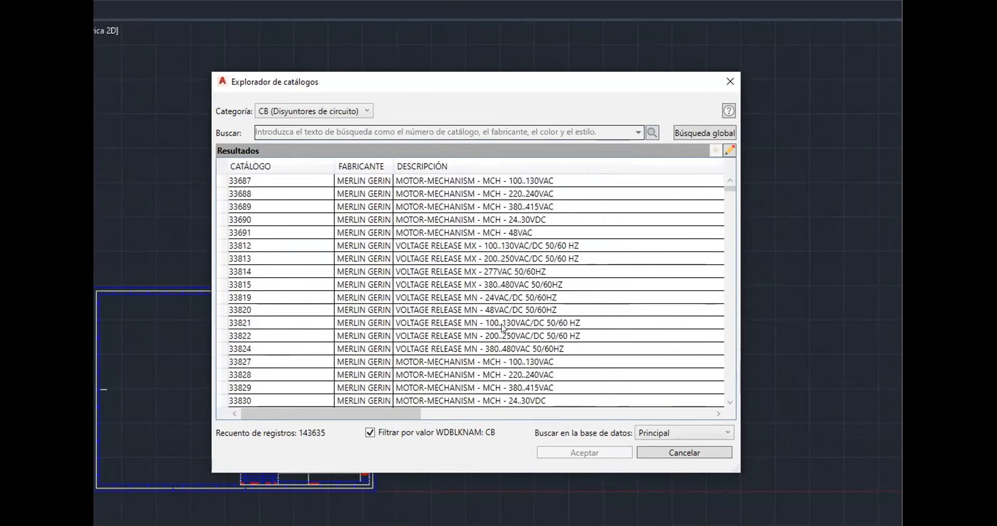
{"action": "left_click", "coordinate": [574, 258]}
{"action": "left_click_drag", "start_coordinate": [407, 409], "coordinate": [237, 386]}
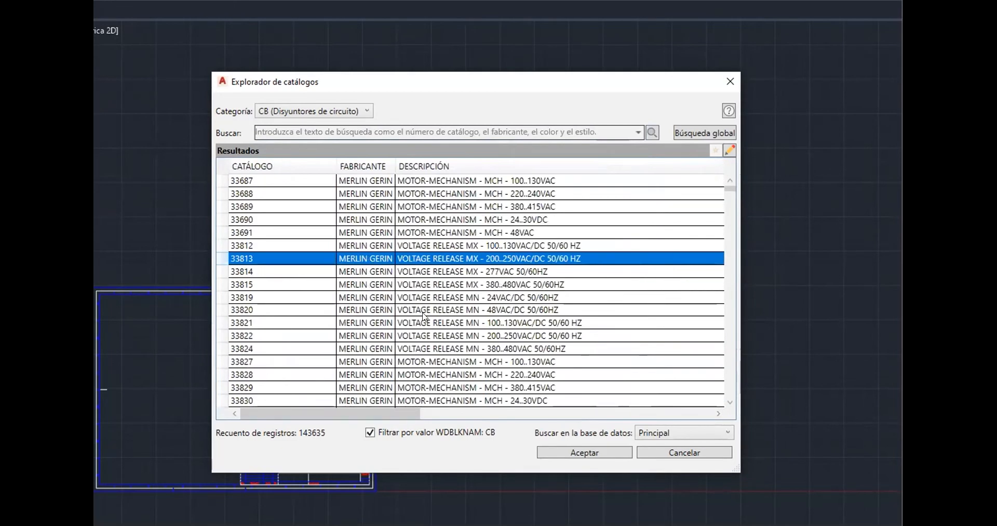
{"action": "scroll", "coordinate": [424, 315], "scroll_direction": "down", "scroll_amount": 5}
{"action": "left_click", "coordinate": [731, 235]}
{"action": "left_click_drag", "start_coordinate": [732, 235], "coordinate": [723, 400]}
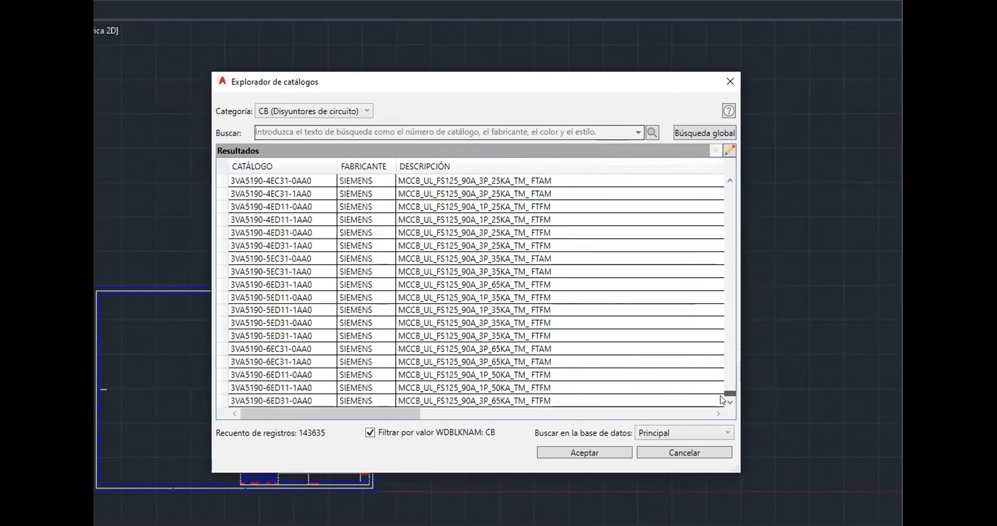
Select the Siemens 3VA5190-5EC31-1AA0 90 A 3-pole breaker and accept it as the breaker's catalog data
{"action": "left_click", "coordinate": [423, 272]}
{"action": "left_click_drag", "start_coordinate": [434, 413], "coordinate": [632, 414]}
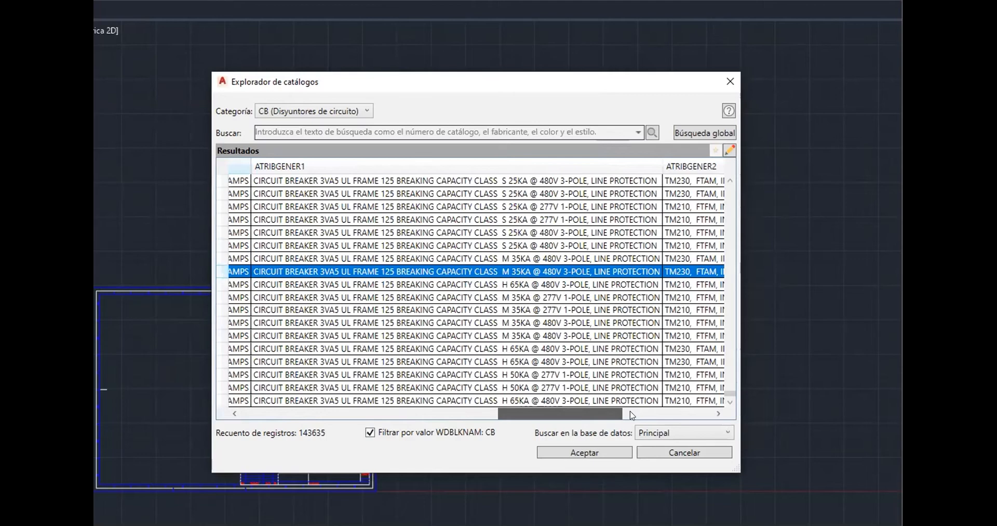
{"action": "left_click_drag", "start_coordinate": [632, 415], "coordinate": [317, 414]}
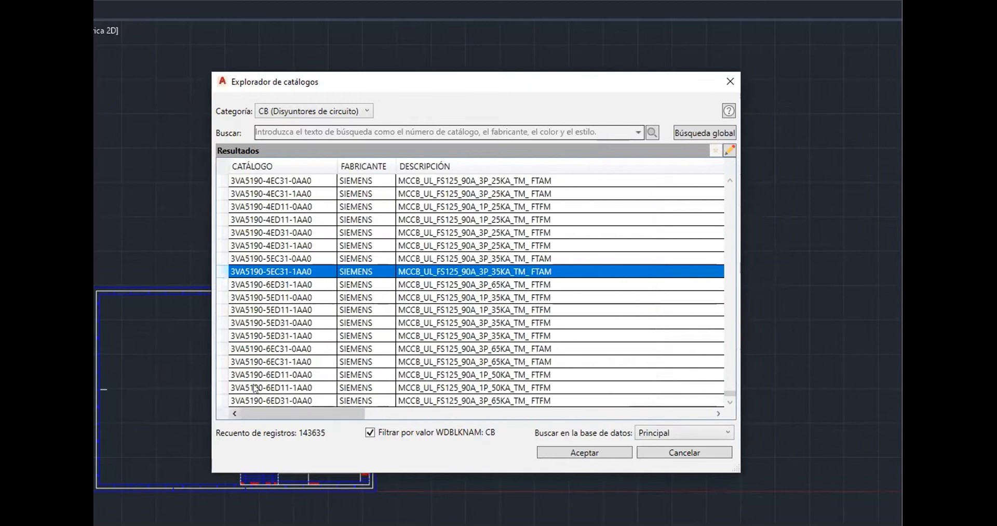
{"action": "left_click", "coordinate": [609, 455]}
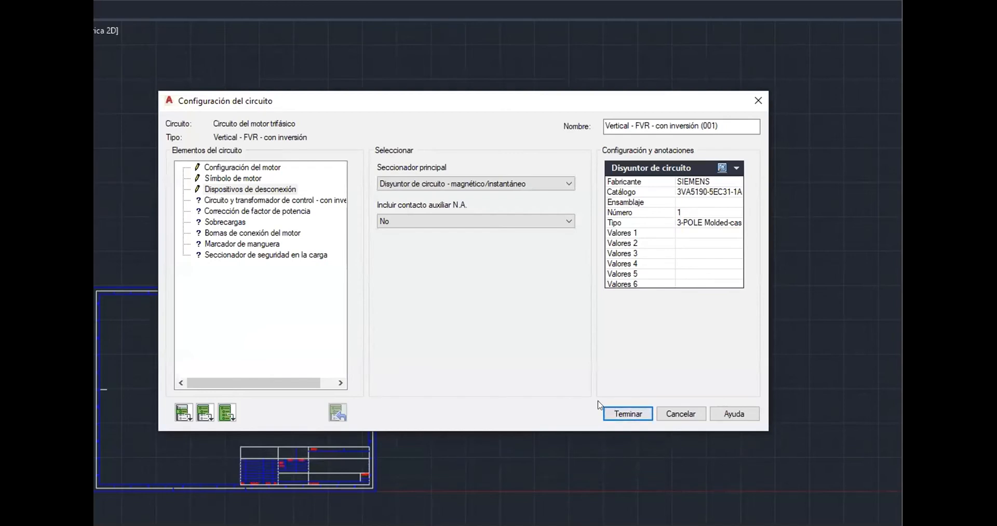
Open the control circuit and transformer element and set the control circuit option to Con transformador
{"action": "left_click", "coordinate": [253, 201]}
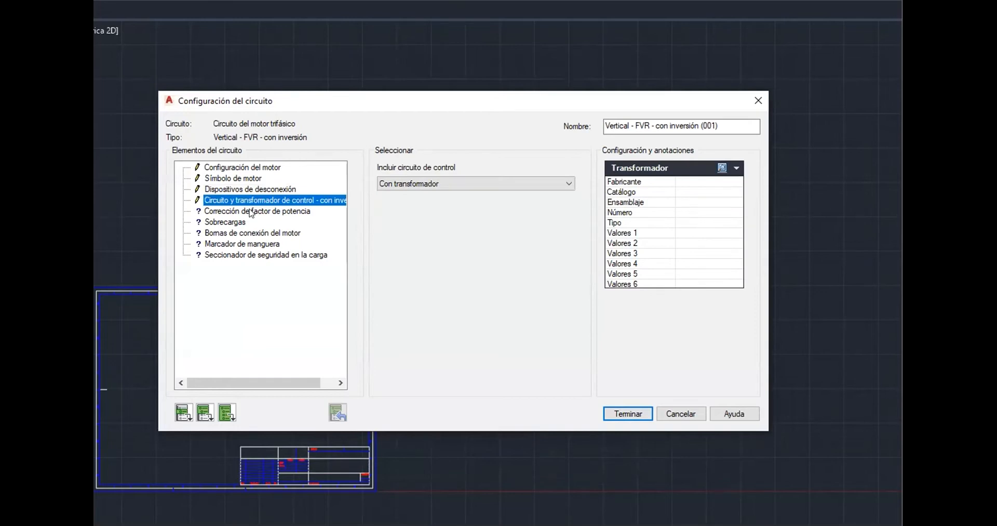
{"action": "left_click", "coordinate": [416, 184]}
{"action": "left_click", "coordinate": [426, 205]}
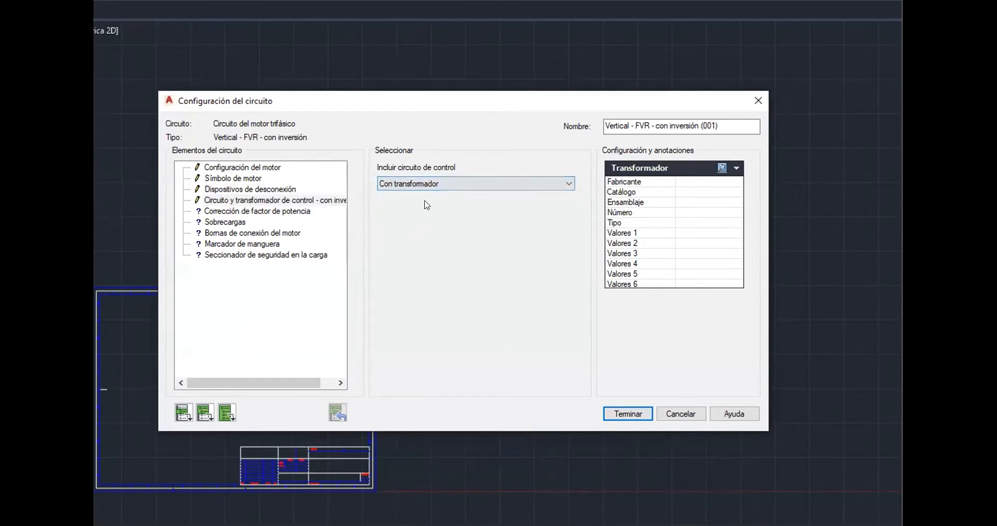
Assign the SQD 50SV1A 0.05 KVA dry transformer as the control transformer's catalog data
{"action": "left_click", "coordinate": [722, 167]}
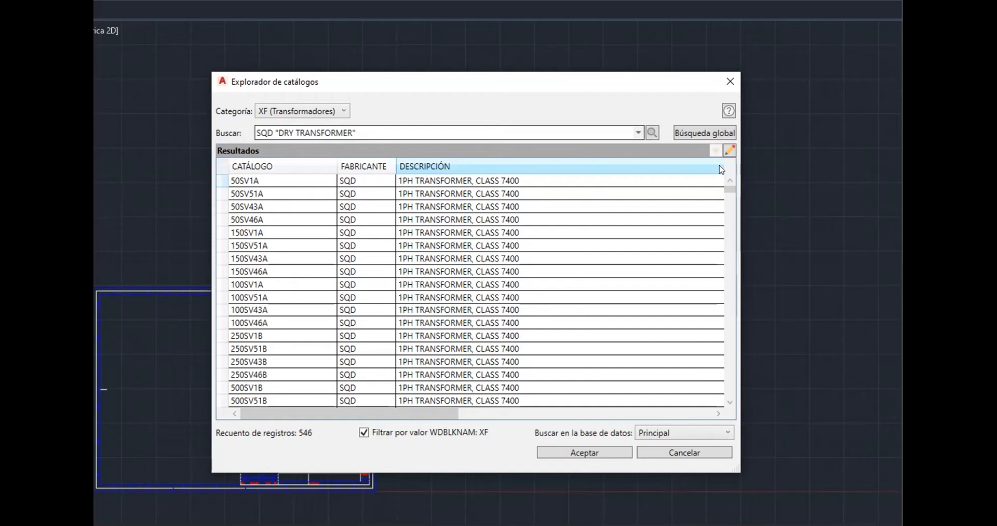
{"action": "left_click_drag", "start_coordinate": [338, 410], "coordinate": [612, 391]}
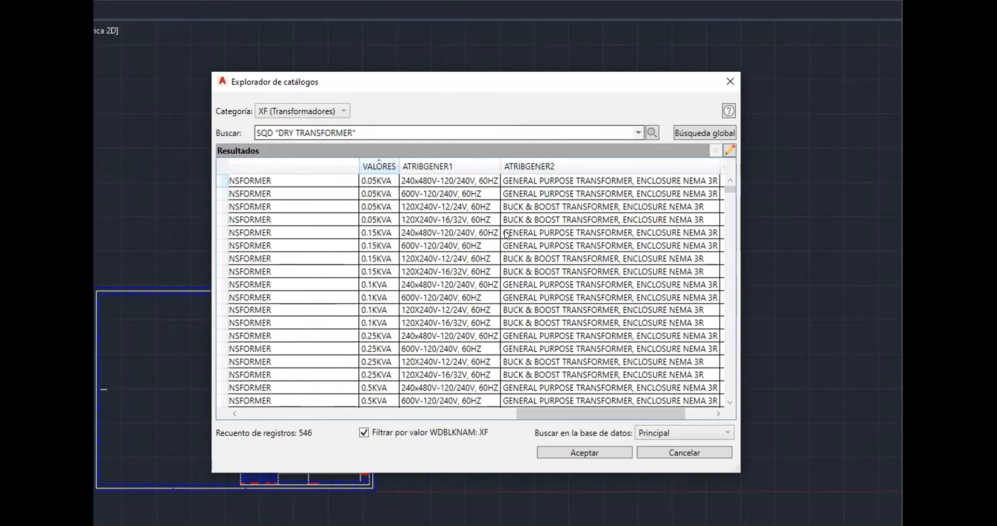
{"action": "left_click", "coordinate": [459, 180]}
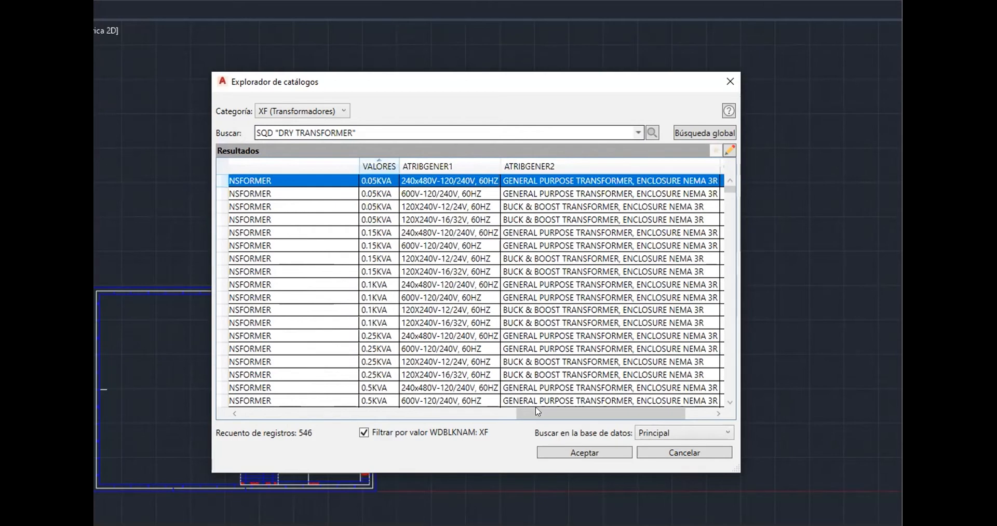
{"action": "left_click_drag", "start_coordinate": [578, 410], "coordinate": [293, 419]}
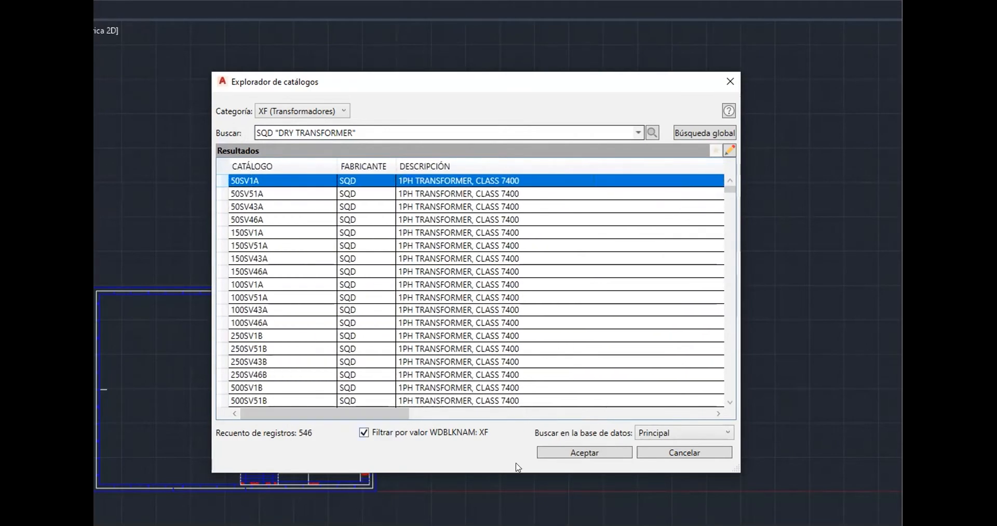
{"action": "left_click", "coordinate": [584, 452]}
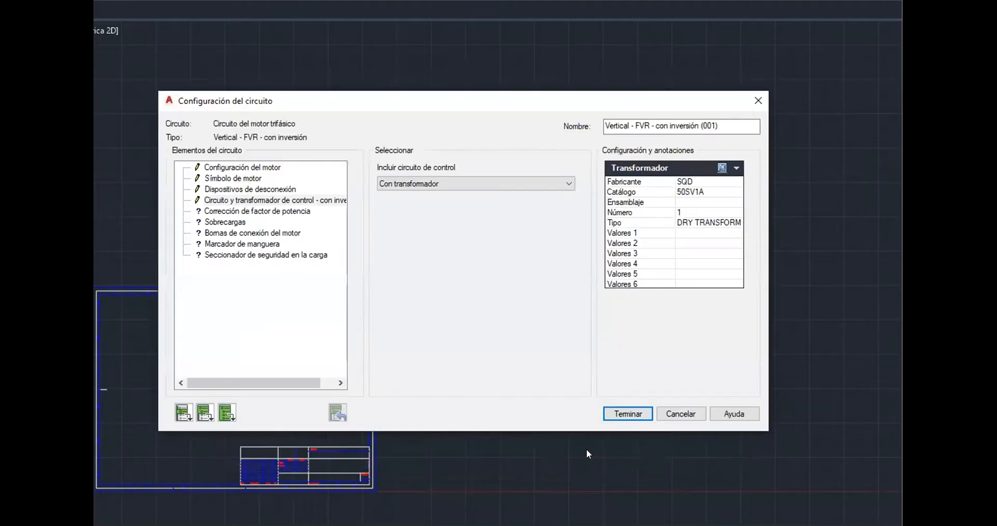
Open the power factor correction element and set the correction capacitor option to Sí
{"action": "left_click", "coordinate": [237, 211]}
{"action": "left_click", "coordinate": [409, 183]}
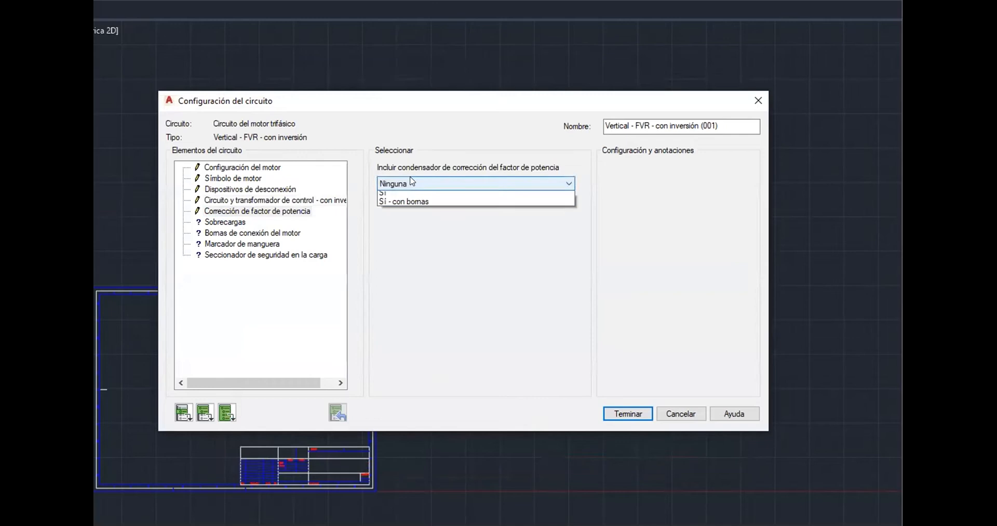
{"action": "left_click", "coordinate": [403, 205]}
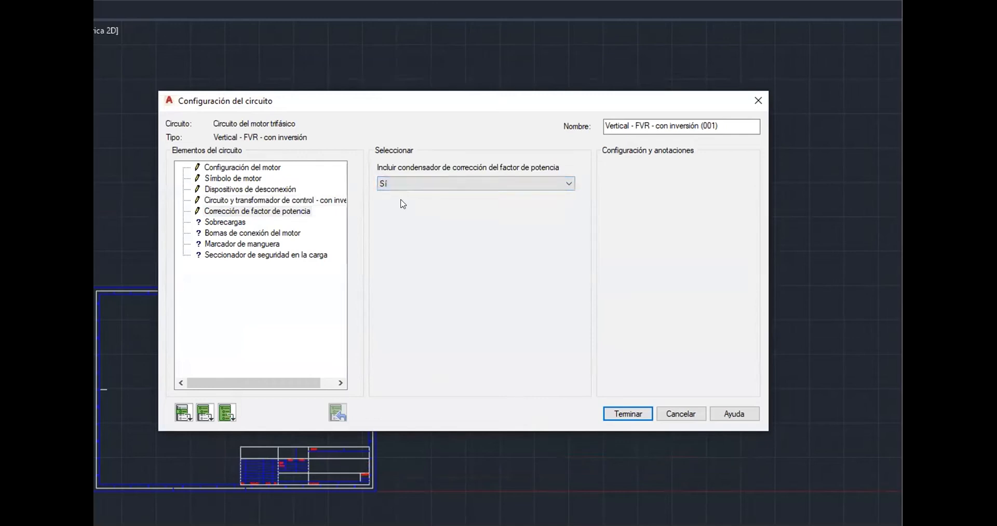
Open the overloads element and assign the Mitsubishi TH-N220RHKP-82A 65.0-100 A auto/manual reset overload relay as its catalog data
{"action": "left_click", "coordinate": [226, 222]}
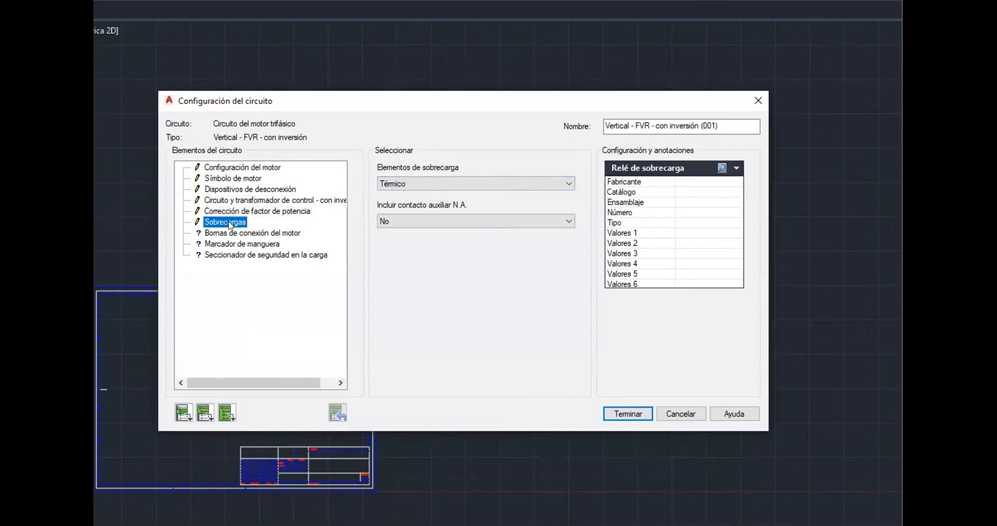
{"action": "left_click", "coordinate": [427, 183]}
{"action": "left_click", "coordinate": [428, 183]}
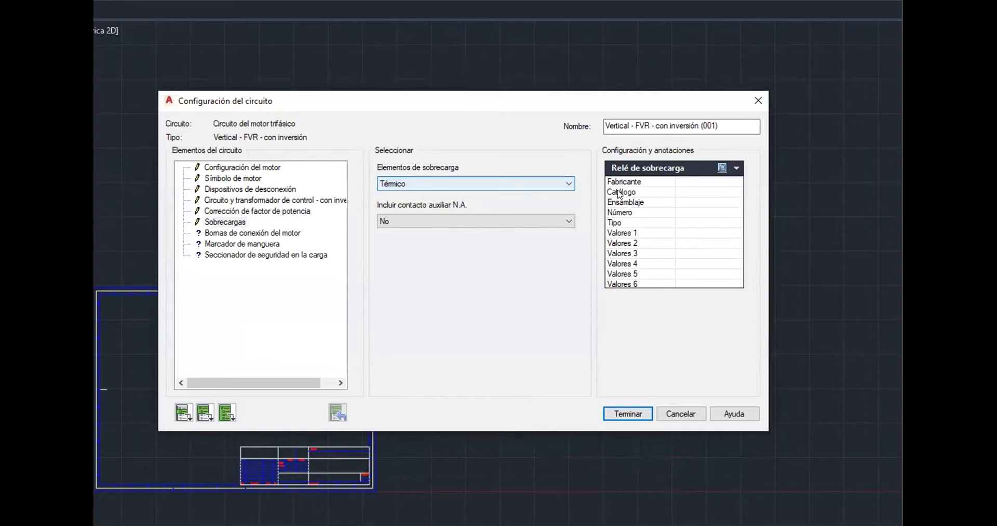
{"action": "left_click", "coordinate": [721, 169]}
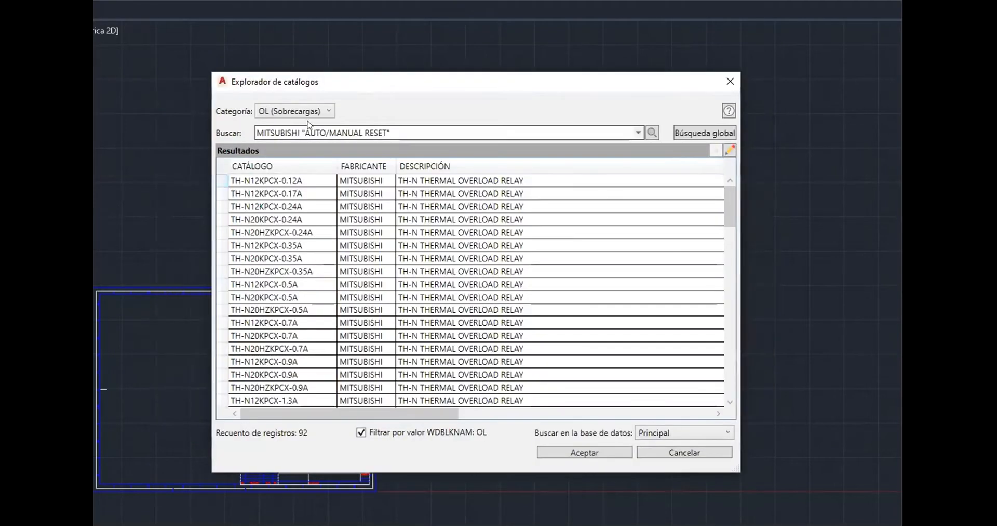
{"action": "left_click_drag", "start_coordinate": [406, 411], "coordinate": [644, 408]}
{"action": "scroll", "coordinate": [557, 248], "scroll_direction": "down", "scroll_amount": 15}
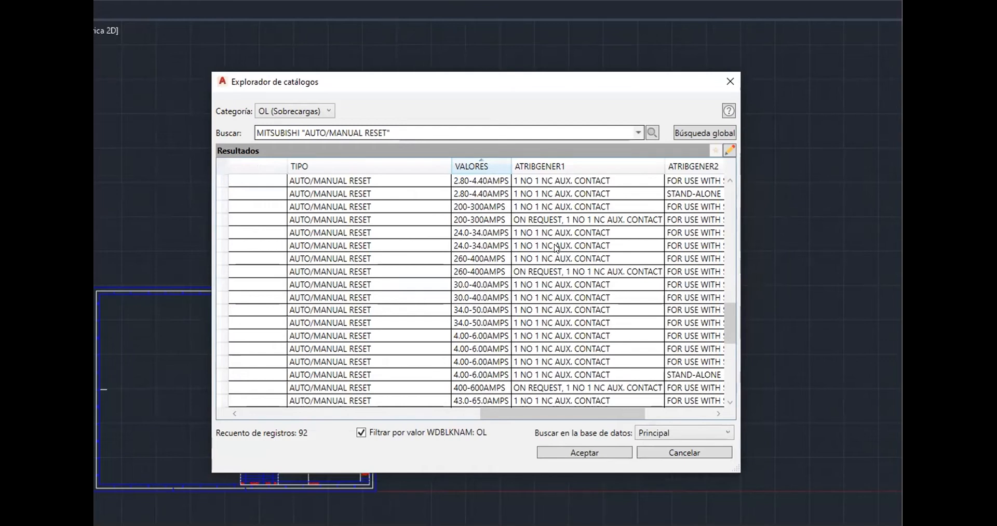
{"action": "scroll", "coordinate": [557, 248], "scroll_direction": "down", "scroll_amount": 4}
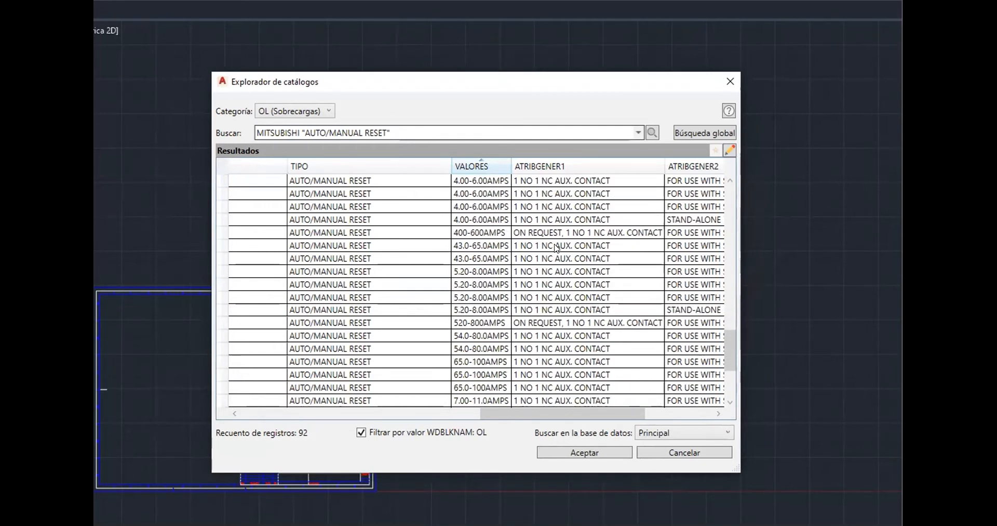
{"action": "scroll", "coordinate": [557, 247], "scroll_direction": "down", "scroll_amount": 4}
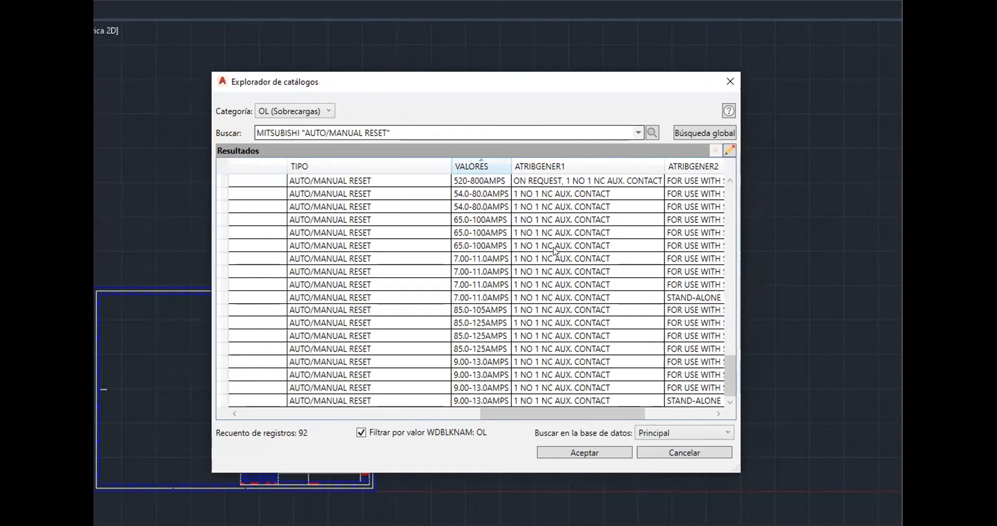
{"action": "left_click", "coordinate": [482, 243]}
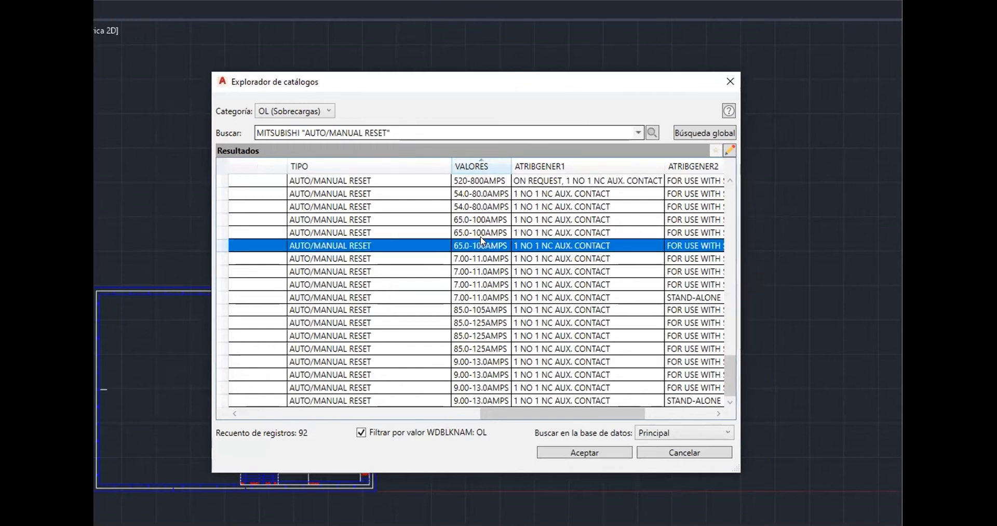
{"action": "left_click_drag", "start_coordinate": [512, 413], "coordinate": [243, 400]}
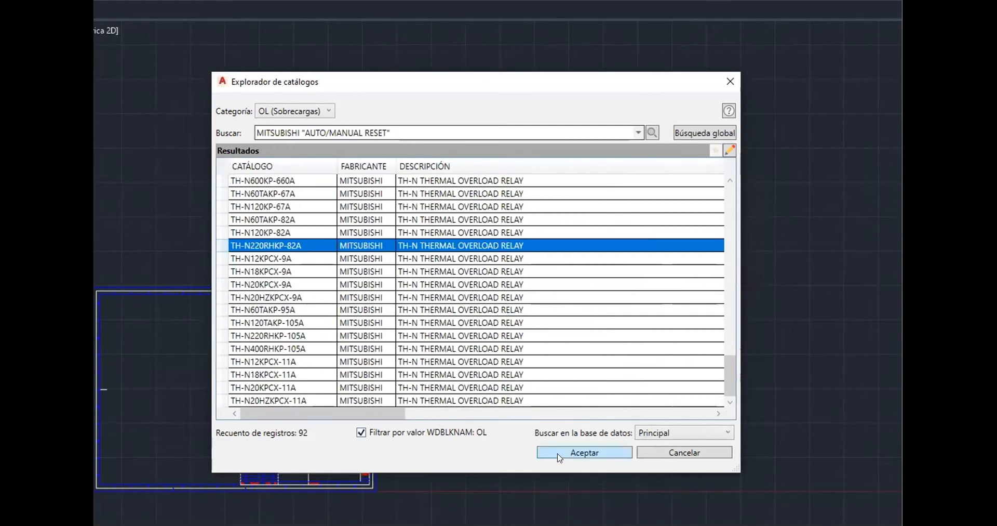
{"action": "left_click", "coordinate": [602, 453]}
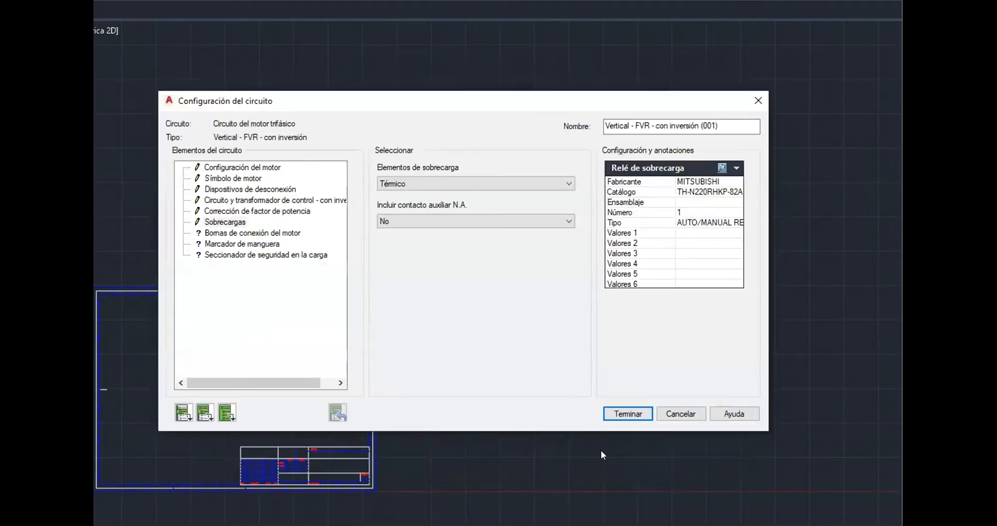
Open the motor connection terminals element and assign the Siemens 8WA1 011-1BF21 terminal as its catalog data
{"action": "left_click", "coordinate": [252, 233]}
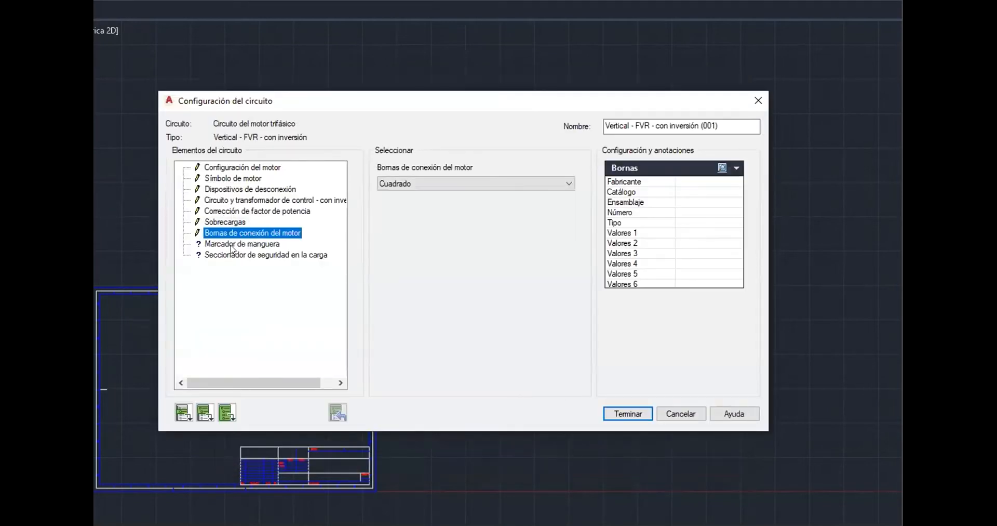
{"action": "left_click", "coordinate": [511, 182]}
{"action": "left_click", "coordinate": [509, 179]}
{"action": "left_click", "coordinate": [722, 168]}
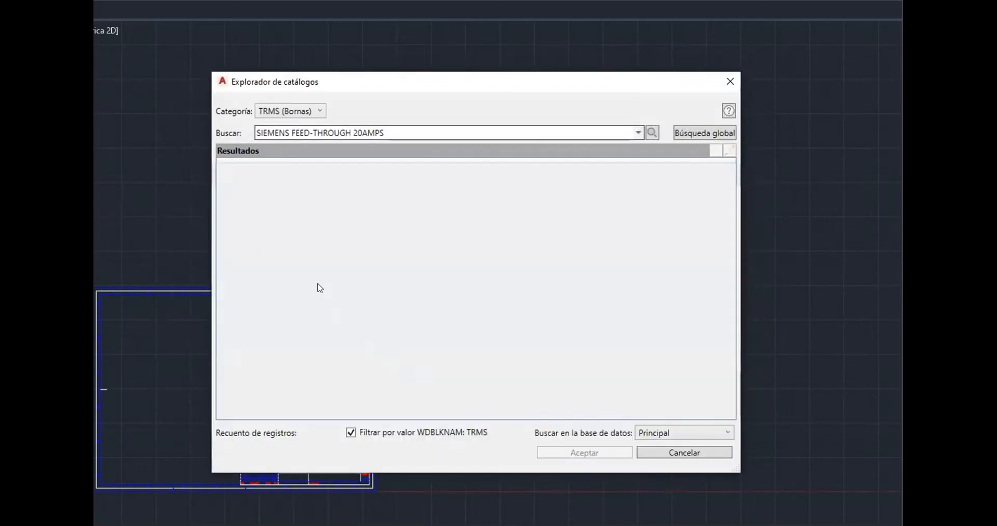
{"action": "left_click", "coordinate": [347, 206]}
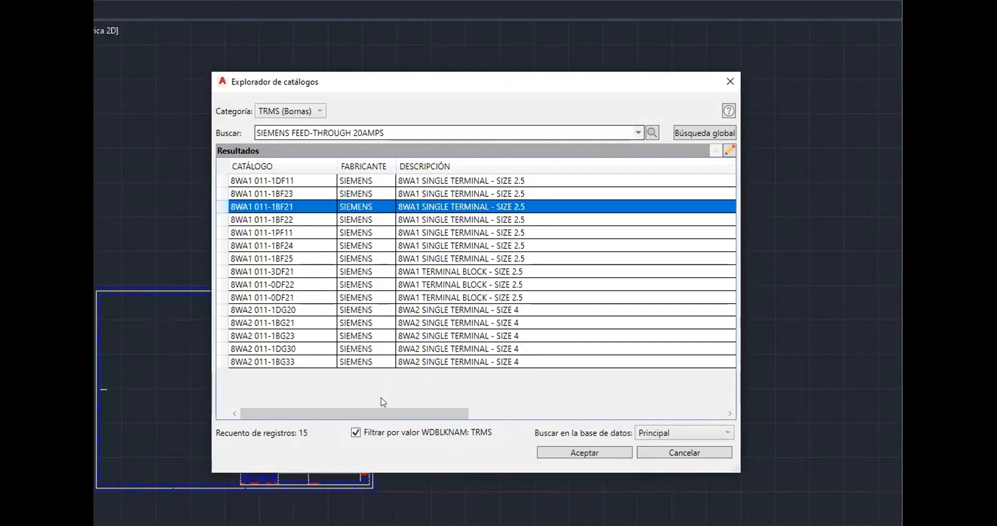
{"action": "left_click_drag", "start_coordinate": [386, 419], "coordinate": [314, 456]}
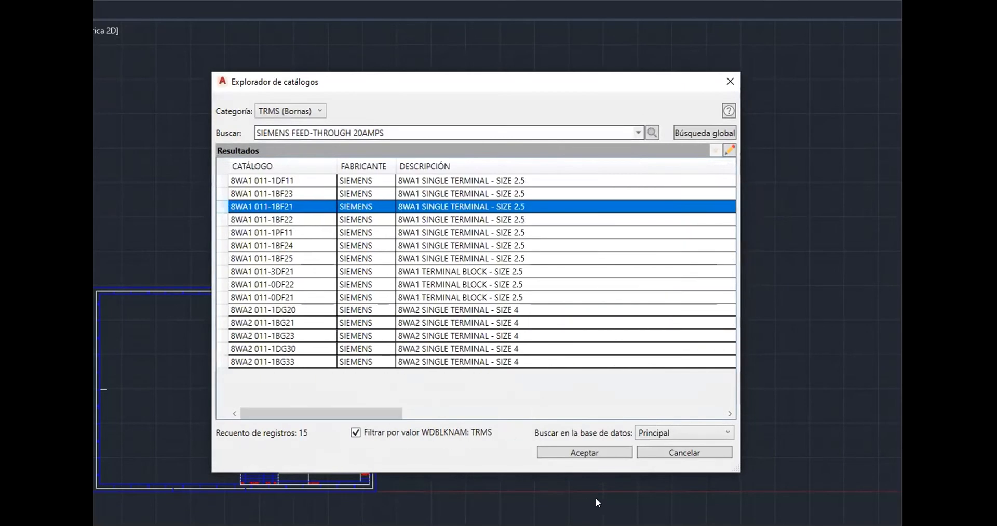
{"action": "left_click", "coordinate": [613, 455]}
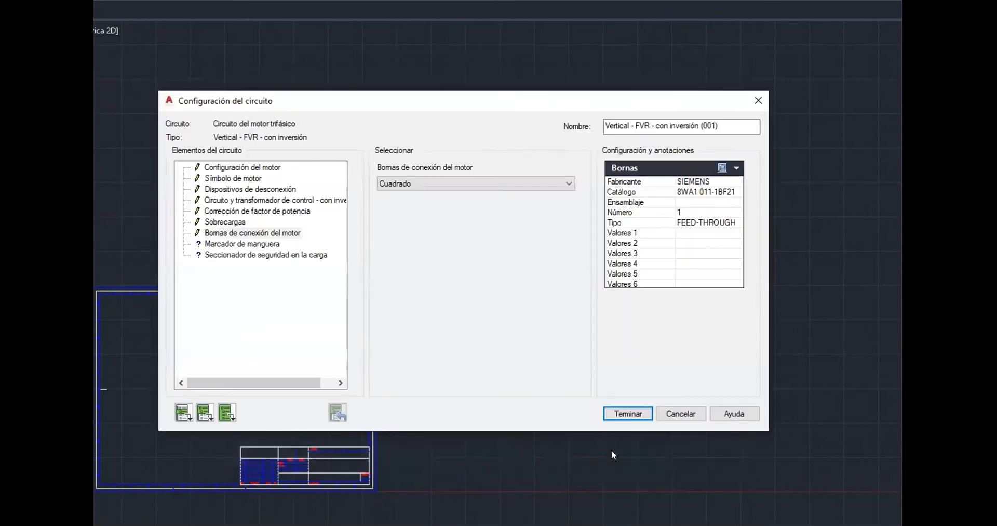
Open the load-side safety disconnect element and assign the AB 1494V-DH611 100 A disconnect switch as its catalog data
{"action": "left_click", "coordinate": [260, 244]}
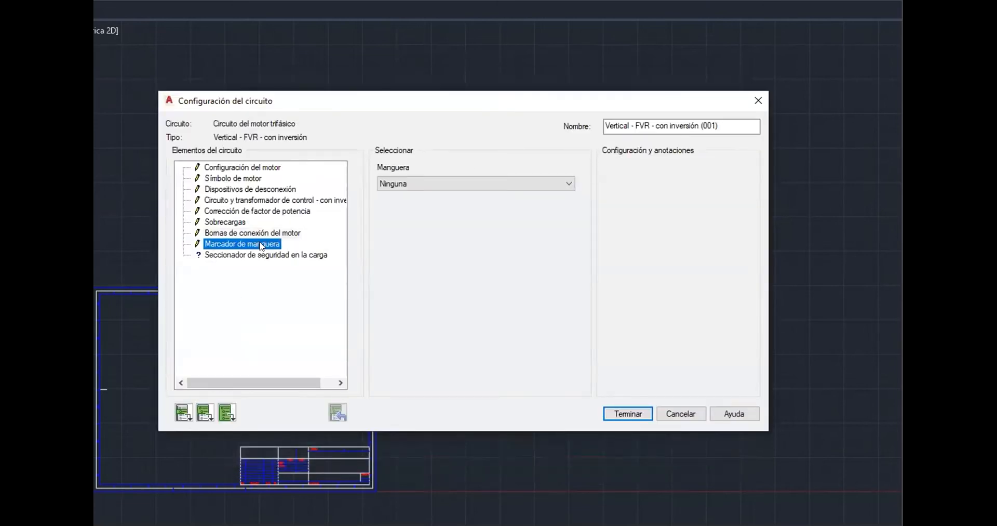
{"action": "left_click", "coordinate": [254, 256]}
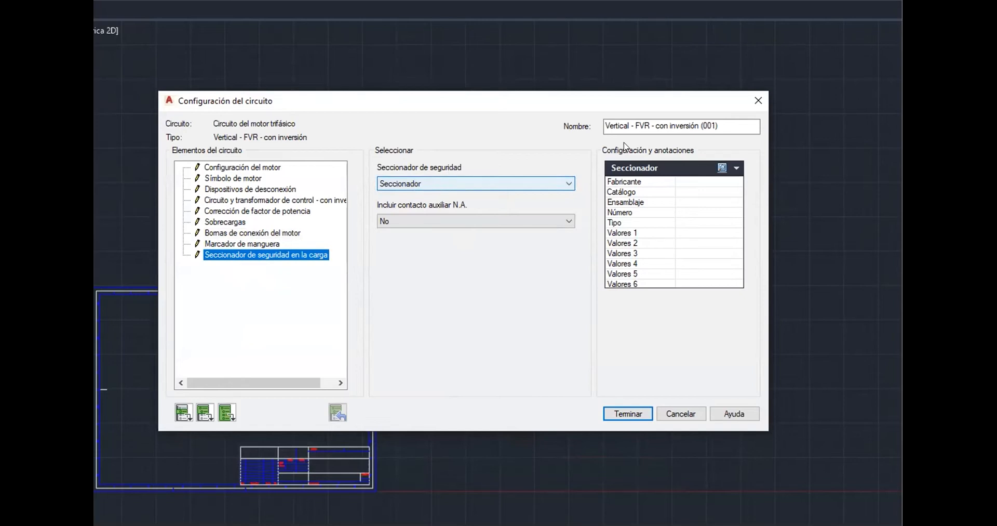
{"action": "left_click", "coordinate": [722, 168]}
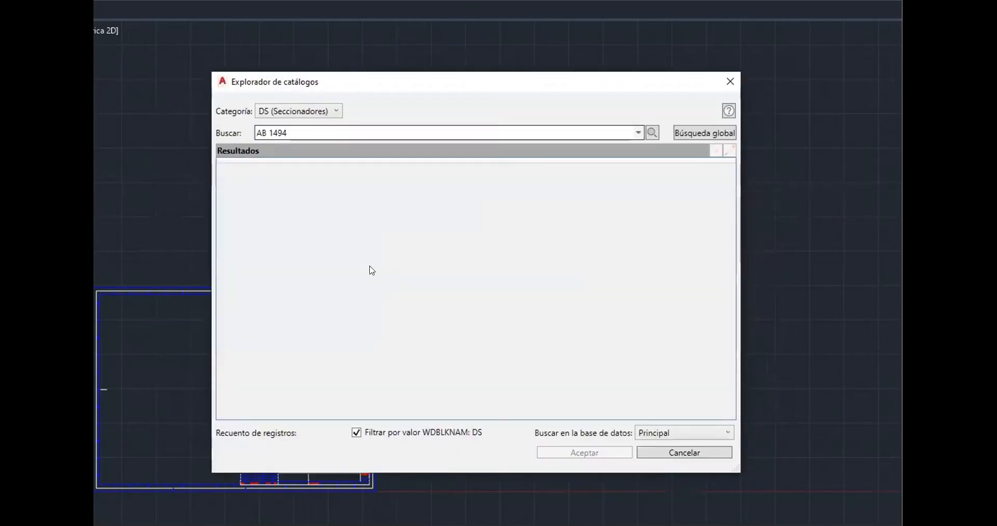
{"action": "left_click_drag", "start_coordinate": [423, 420], "coordinate": [693, 409]}
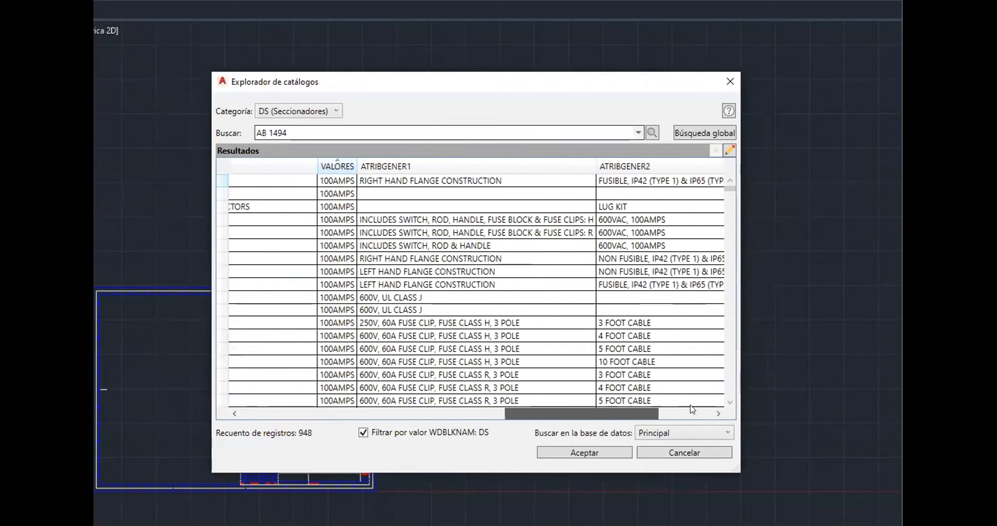
{"action": "left_click", "coordinate": [607, 218]}
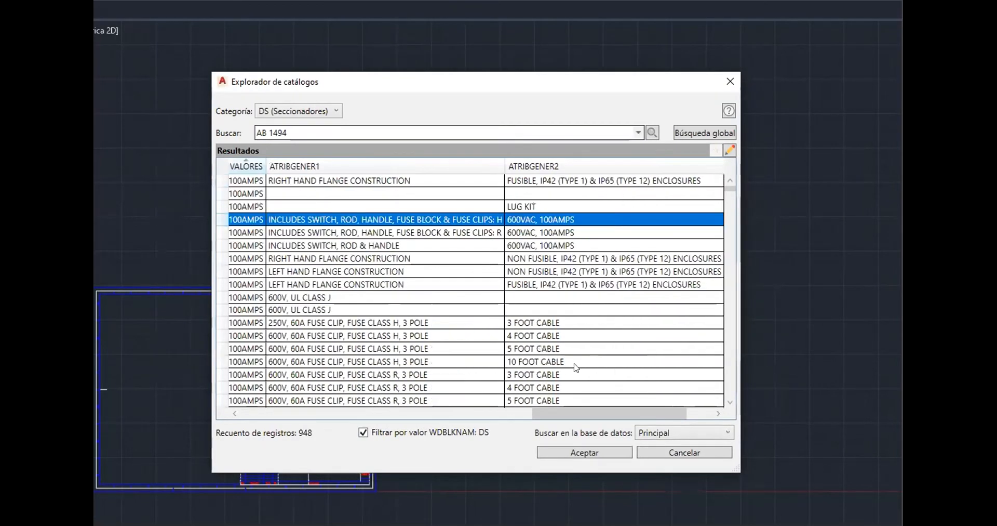
{"action": "left_click", "coordinate": [584, 452]}
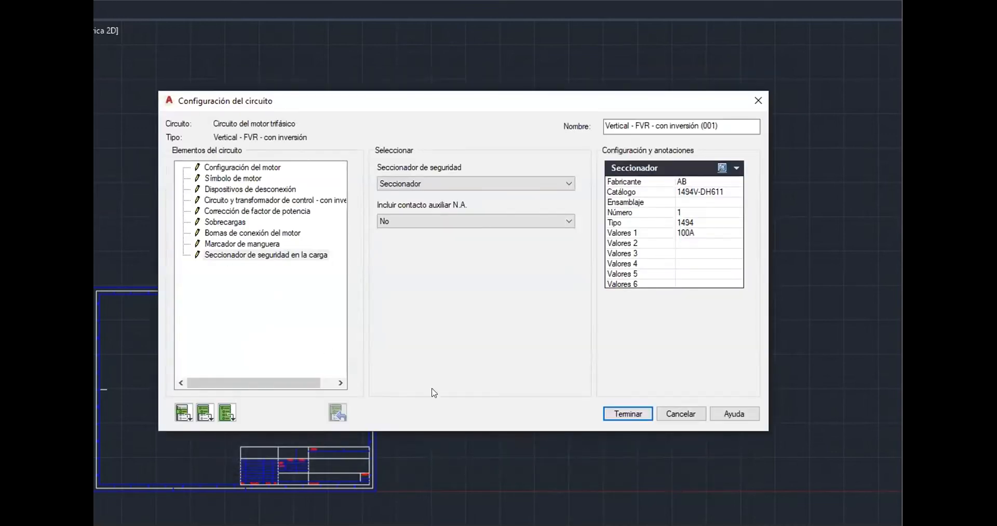
Expand the control circuit sub-elements and open the transformer's primary two-pole fuse, keeping the fuse option at Sí
{"action": "left_click", "coordinate": [224, 412]}
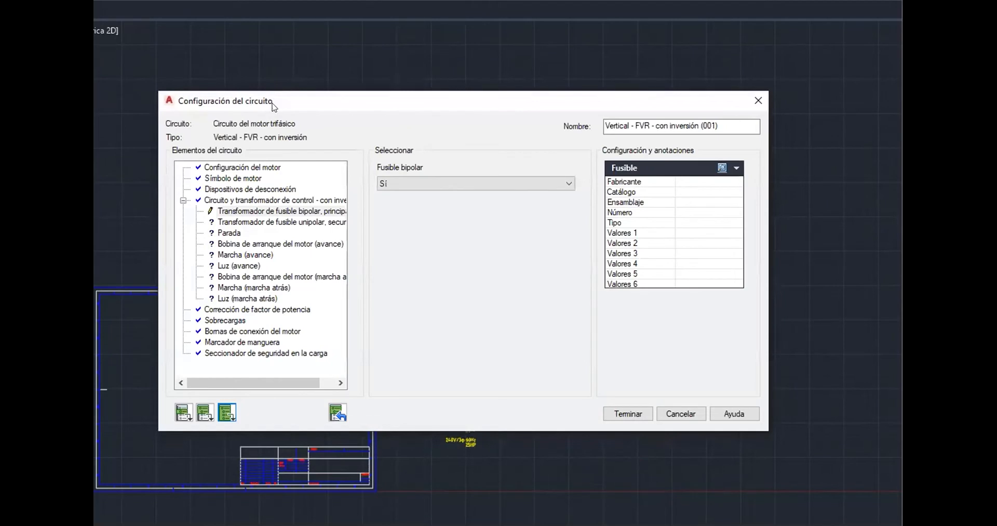
{"action": "left_click_drag", "start_coordinate": [281, 100], "coordinate": [342, 81]}
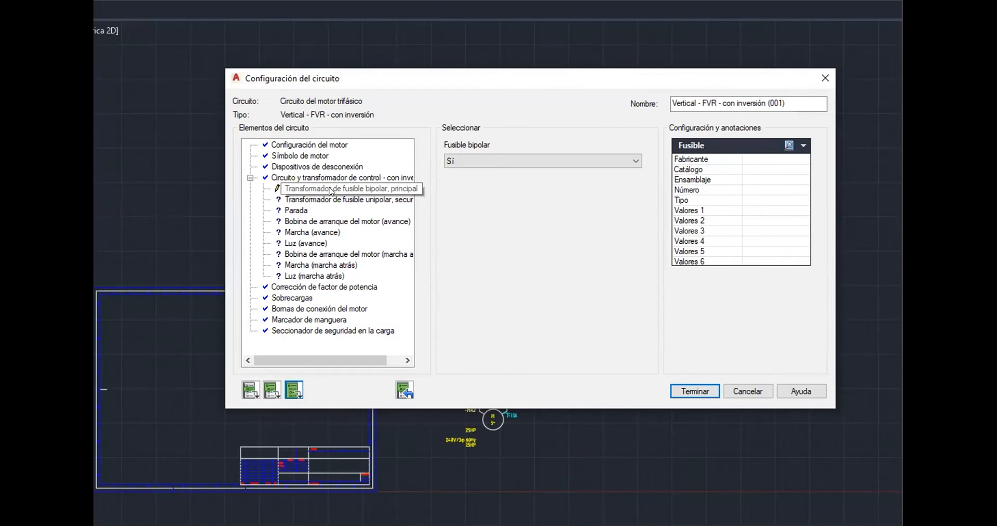
{"action": "left_click", "coordinate": [504, 162]}
{"action": "left_click", "coordinate": [484, 162]}
Assign the Bussmann KTN-R-100 fast-acting, current-limiting 250 VAC 100 A fuse as catalog data for the transformer's primary two-pole fuse
{"action": "left_click", "coordinate": [789, 146]}
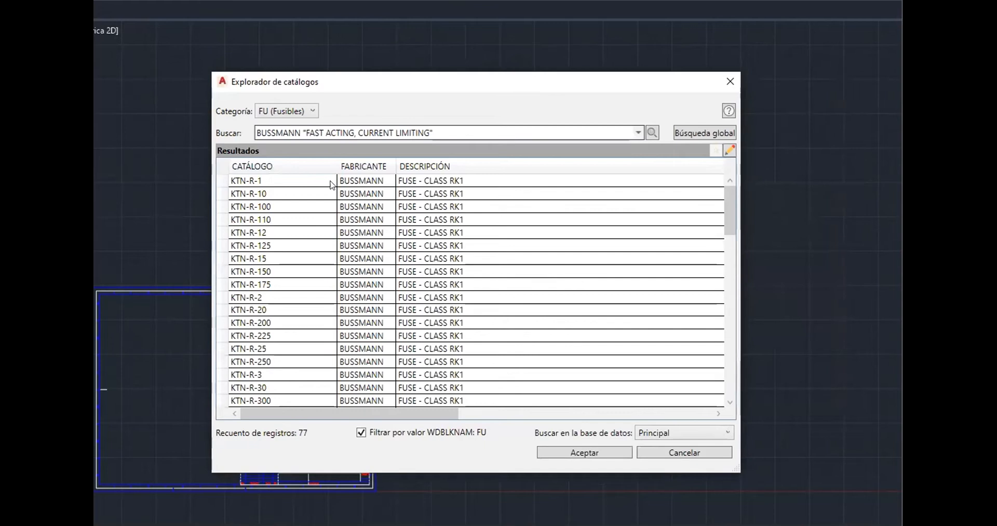
{"action": "left_click_drag", "start_coordinate": [445, 414], "coordinate": [743, 408]}
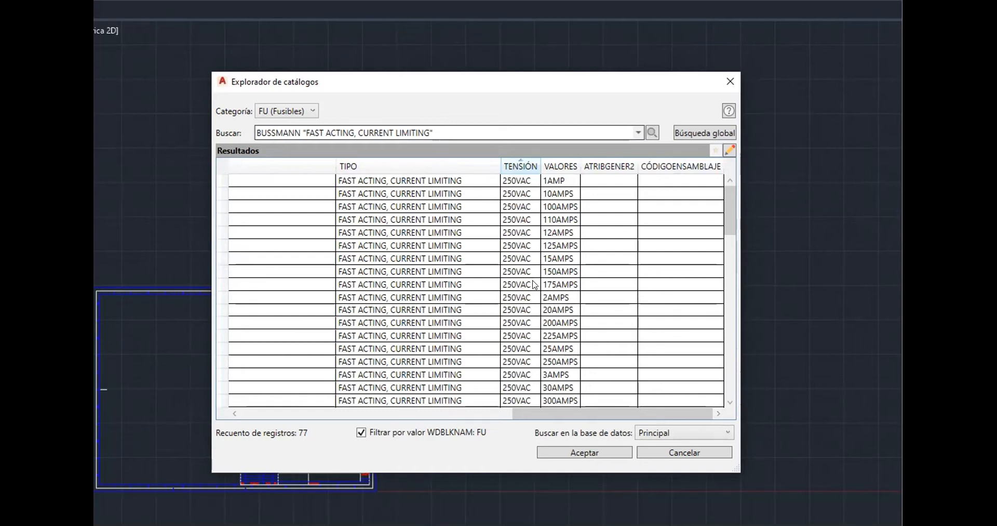
{"action": "left_click_drag", "start_coordinate": [394, 80], "coordinate": [755, 72]}
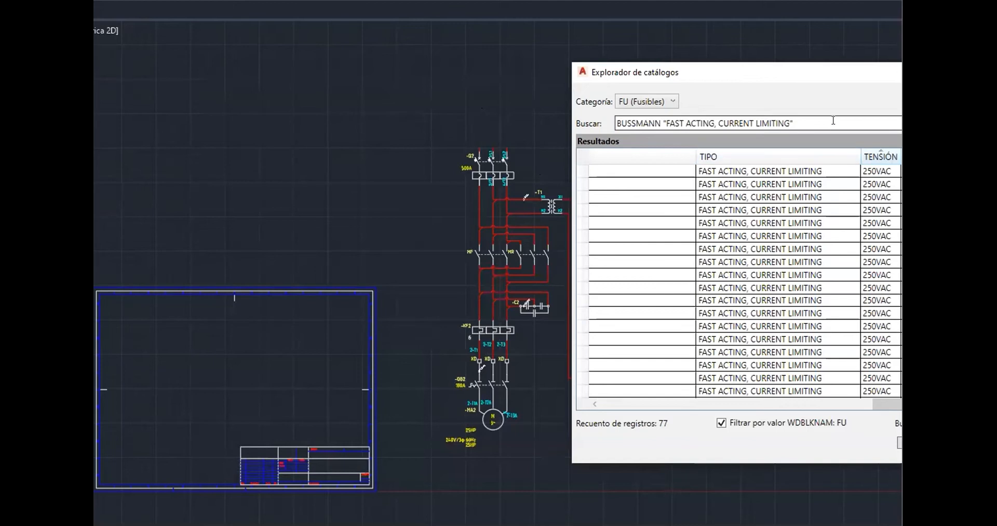
{"action": "left_click_drag", "start_coordinate": [812, 76], "coordinate": [531, 76]}
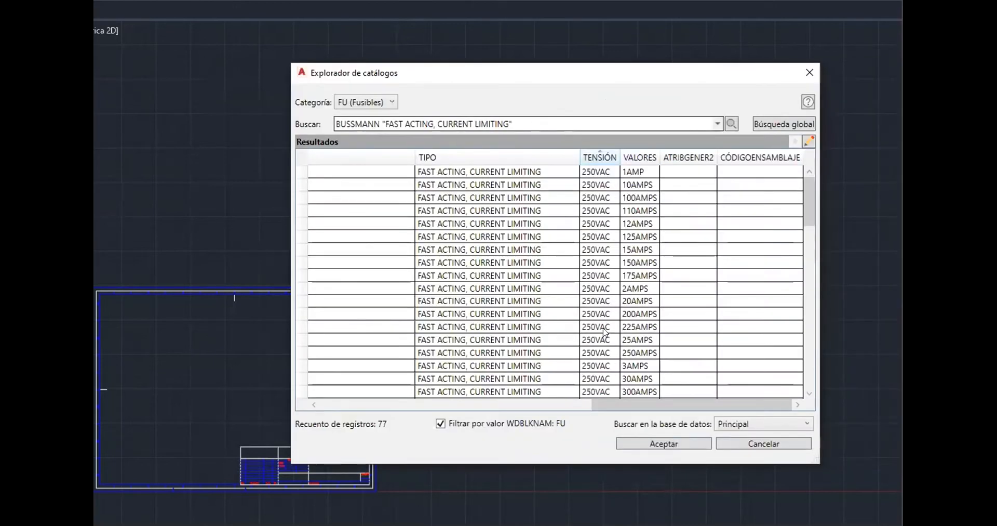
{"action": "scroll", "coordinate": [604, 332], "scroll_direction": "down", "scroll_amount": 3}
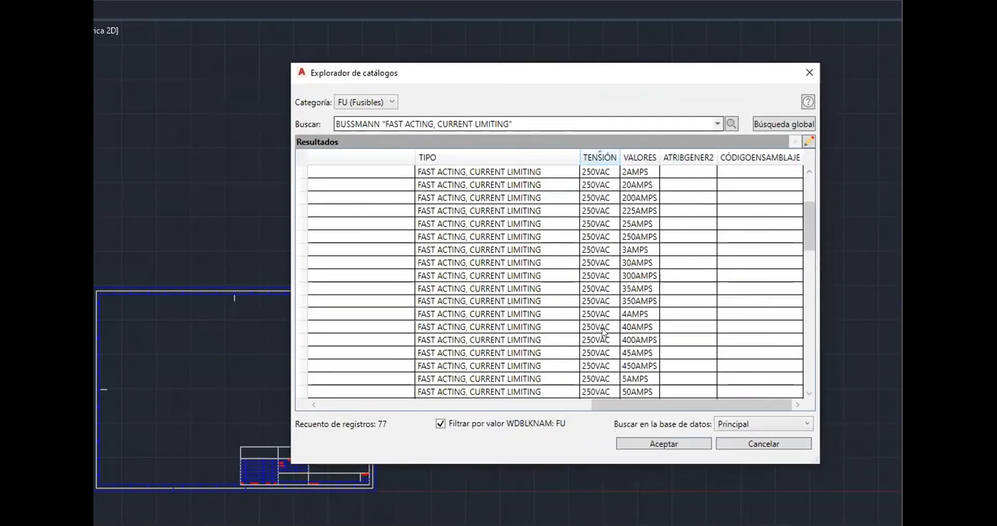
{"action": "scroll", "coordinate": [679, 351], "scroll_direction": "down", "scroll_amount": 6}
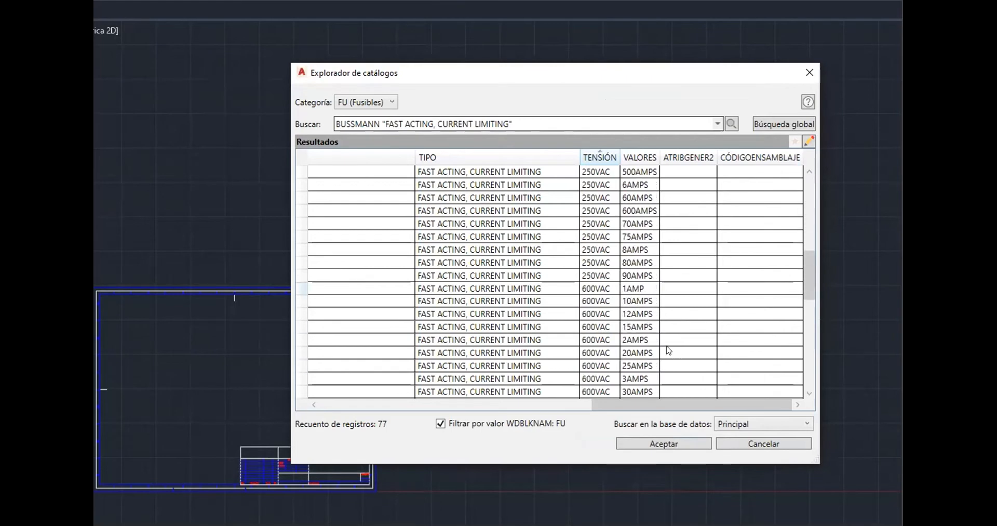
{"action": "scroll", "coordinate": [658, 348], "scroll_direction": "down", "scroll_amount": 6}
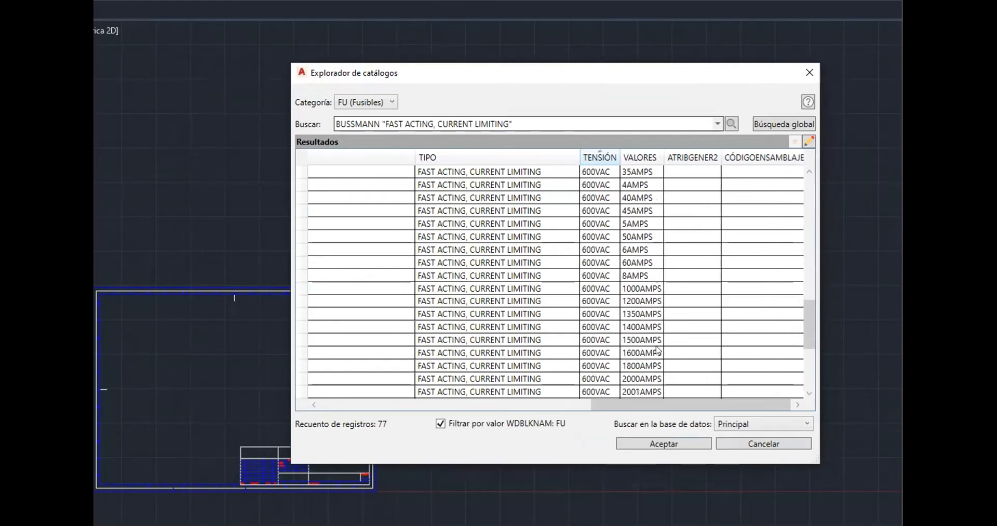
{"action": "scroll", "coordinate": [645, 292], "scroll_direction": "up", "scroll_amount": 15}
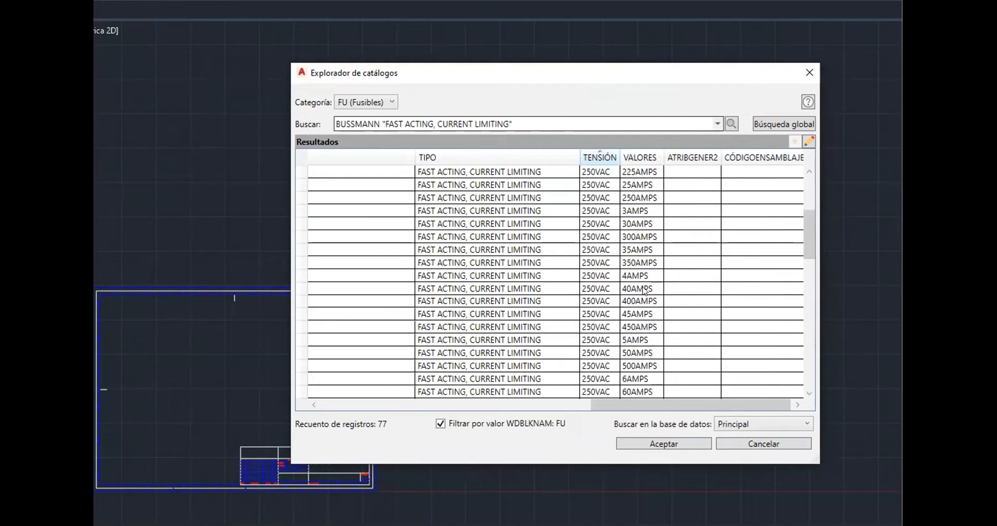
{"action": "left_click", "coordinate": [660, 199]}
{"action": "left_click", "coordinate": [697, 444]}
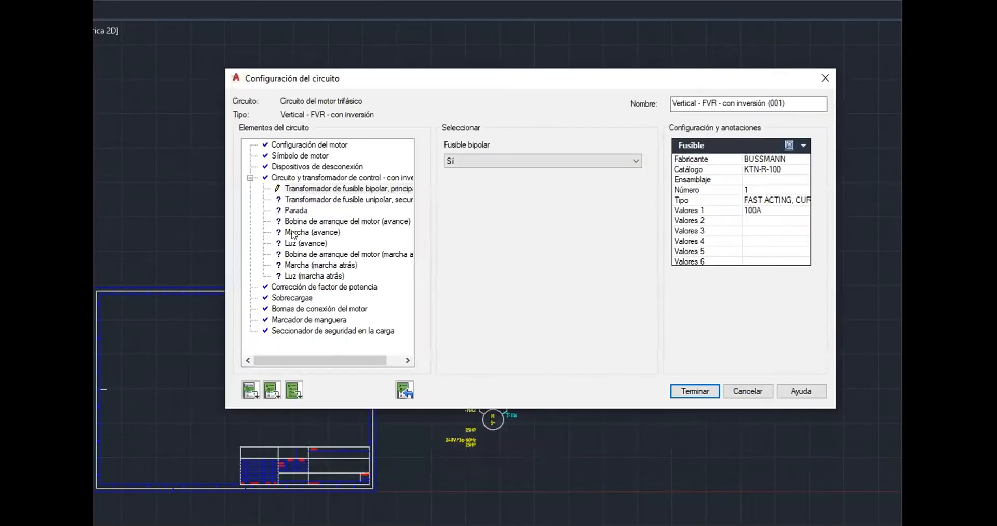
Open the transformer's secondary single-pole fuse element and try to pick its catalog data from the fuse catalog
{"action": "left_click", "coordinate": [306, 200]}
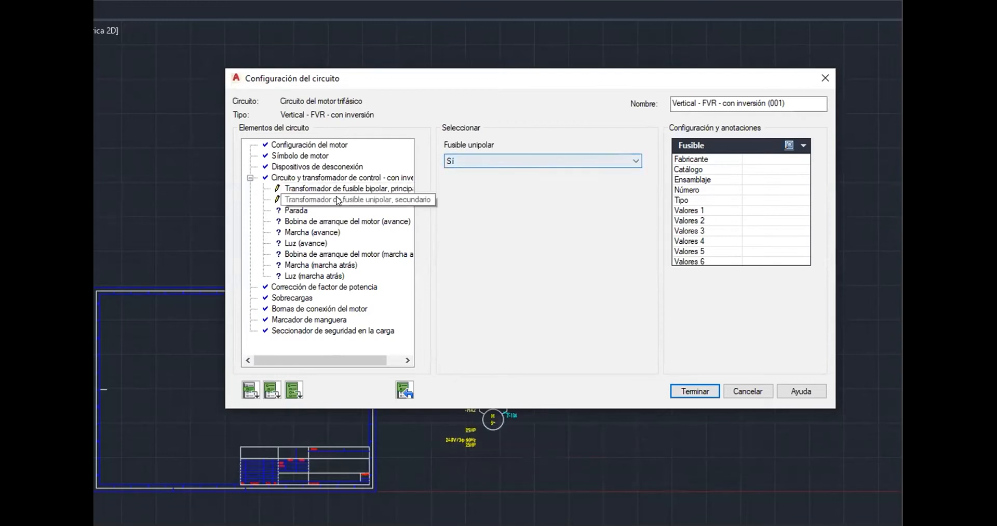
{"action": "left_click", "coordinate": [788, 146]}
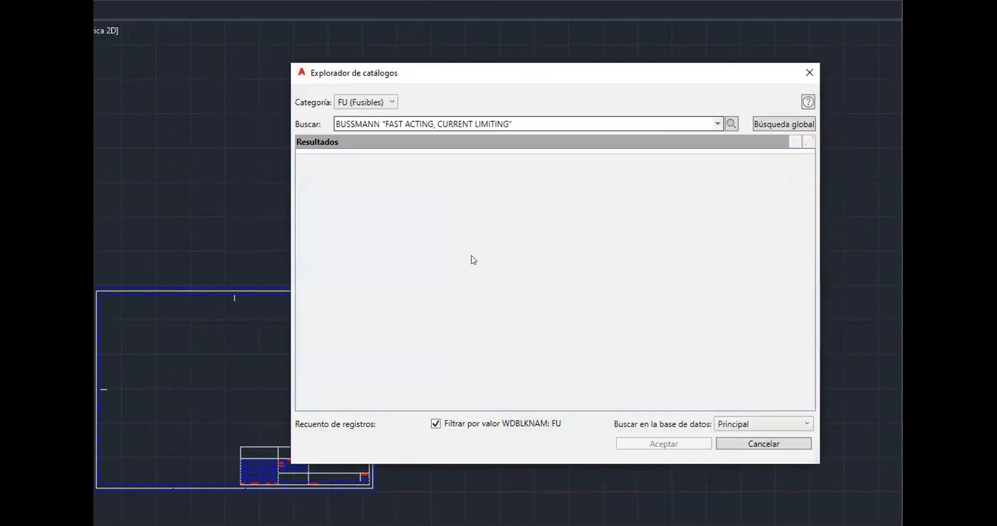
{"action": "left_click_drag", "start_coordinate": [491, 405], "coordinate": [711, 405]}
{"action": "left_click_drag", "start_coordinate": [817, 414], "coordinate": [827, 410]}
{"action": "left_click", "coordinate": [627, 184]}
{"action": "left_click", "coordinate": [676, 446]}
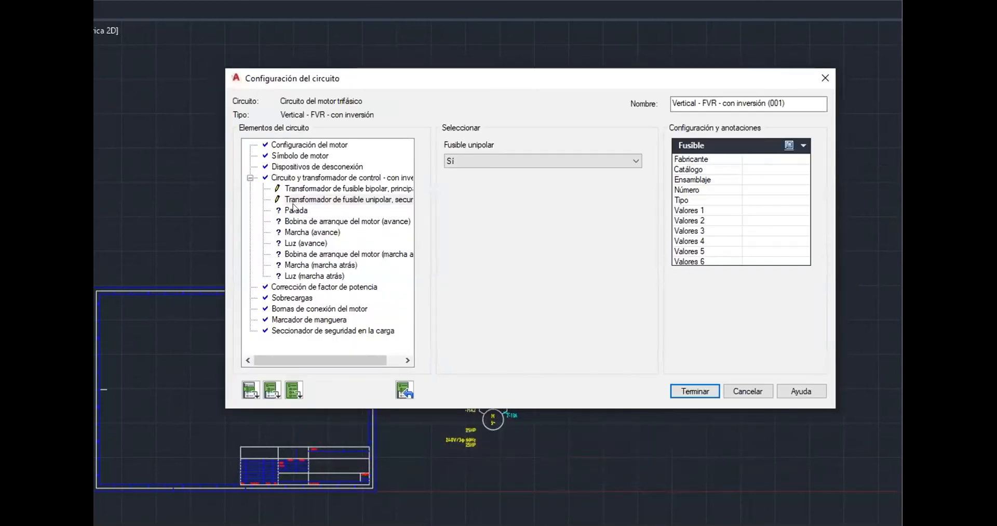
Open the stop element, keep the mushroom-head pushbutton type, and assign the AB 800T-D6B 30.5 mm red pushbutton as its catalog data
{"action": "left_click", "coordinate": [296, 210]}
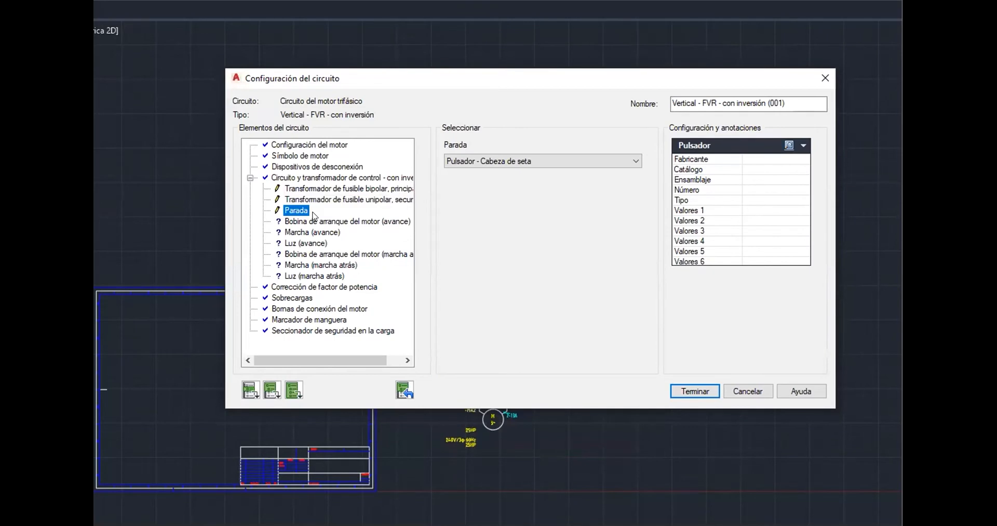
{"action": "left_click", "coordinate": [557, 159]}
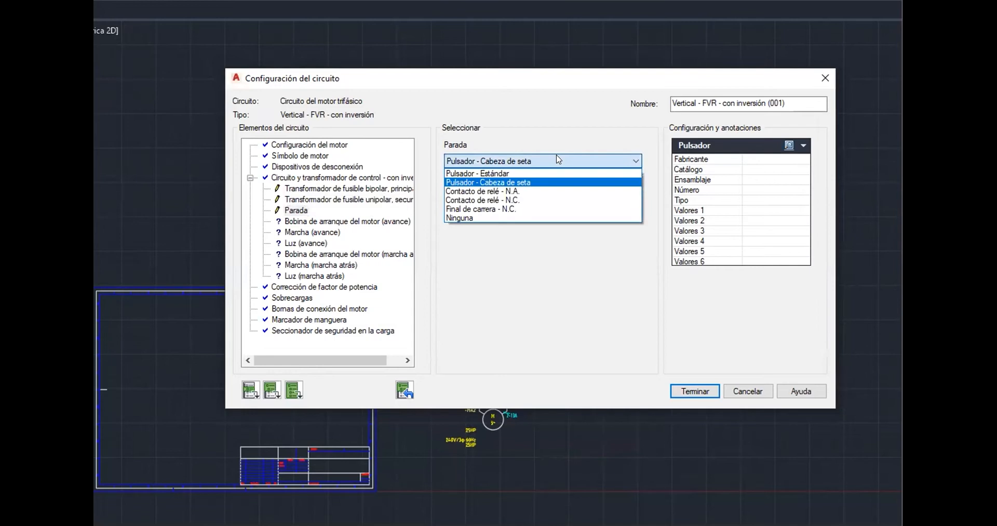
{"action": "left_click", "coordinate": [558, 160]}
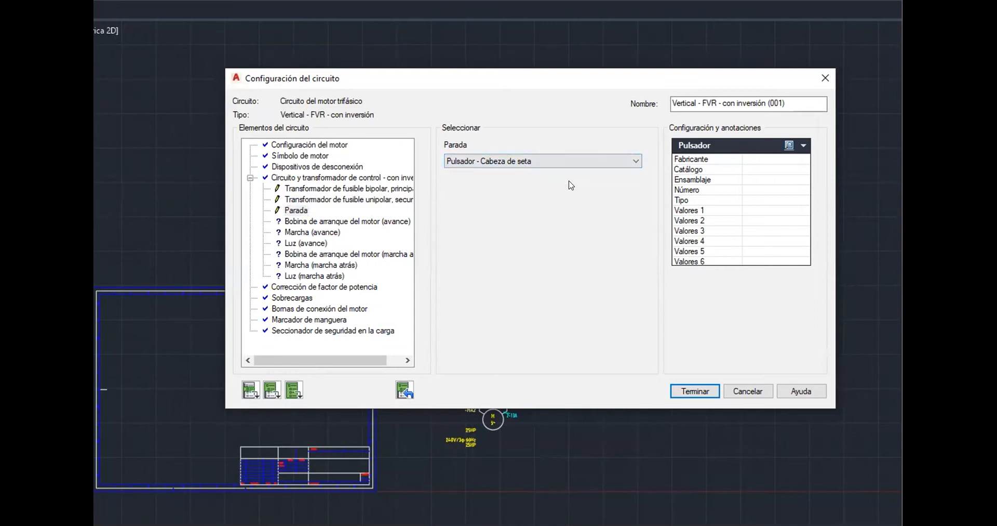
{"action": "left_click", "coordinate": [787, 145]}
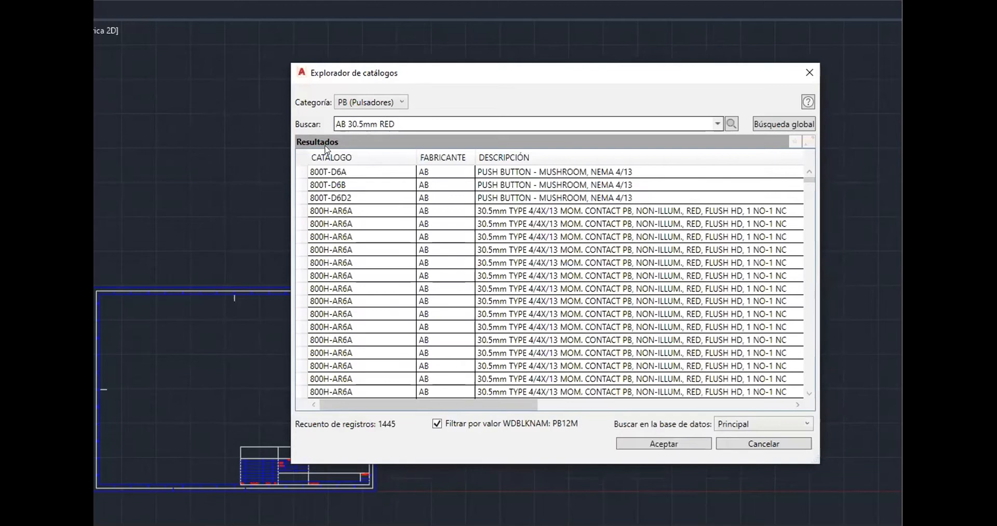
{"action": "scroll", "coordinate": [615, 326], "scroll_direction": "down", "scroll_amount": 10}
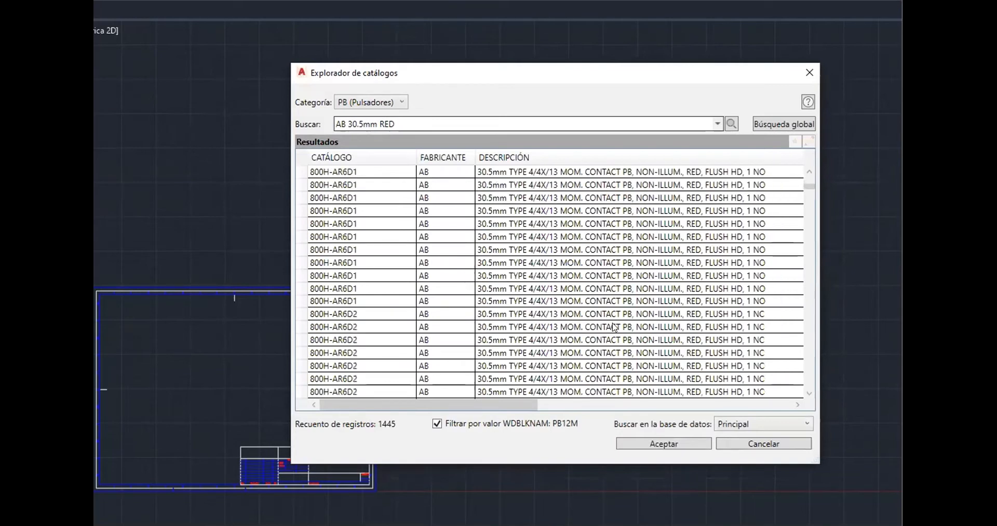
{"action": "scroll", "coordinate": [615, 327], "scroll_direction": "up", "scroll_amount": 8}
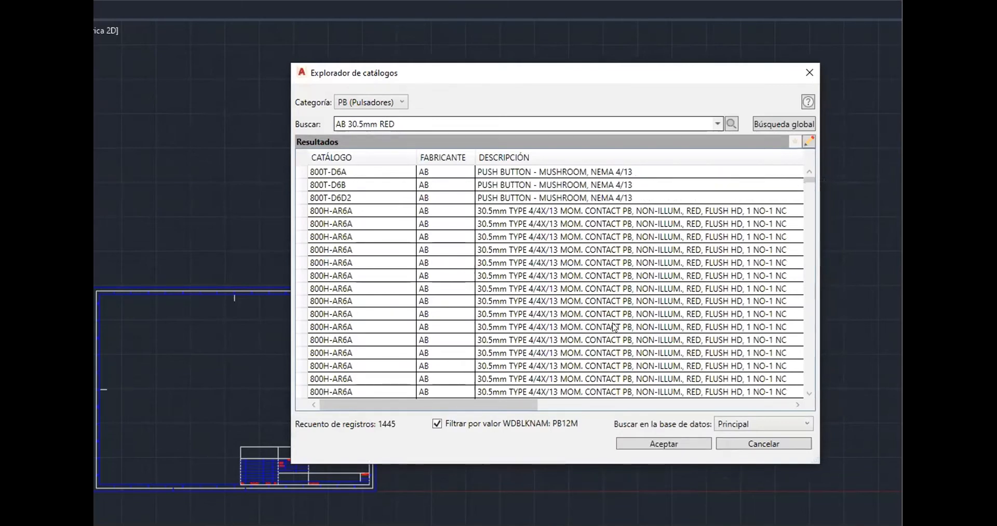
{"action": "left_click_drag", "start_coordinate": [507, 411], "coordinate": [743, 408]}
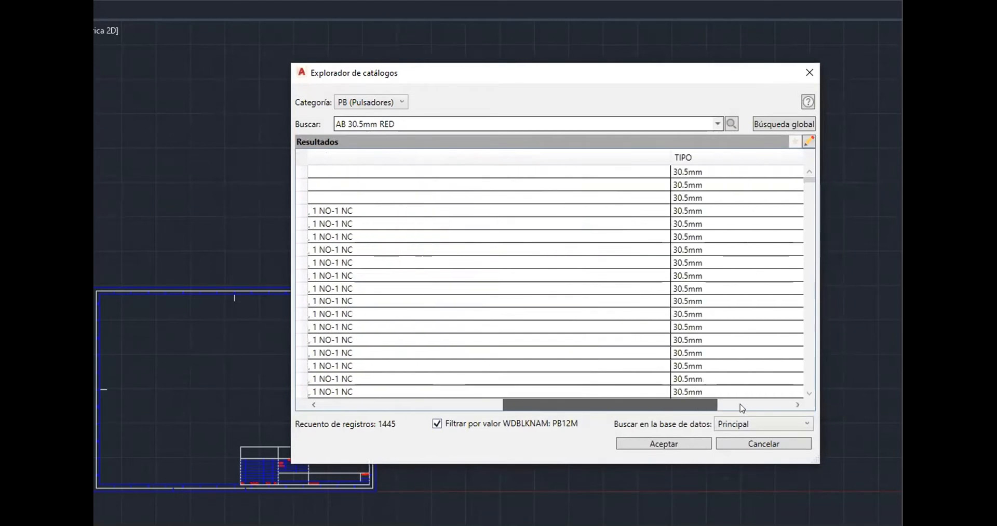
{"action": "left_click", "coordinate": [688, 188]}
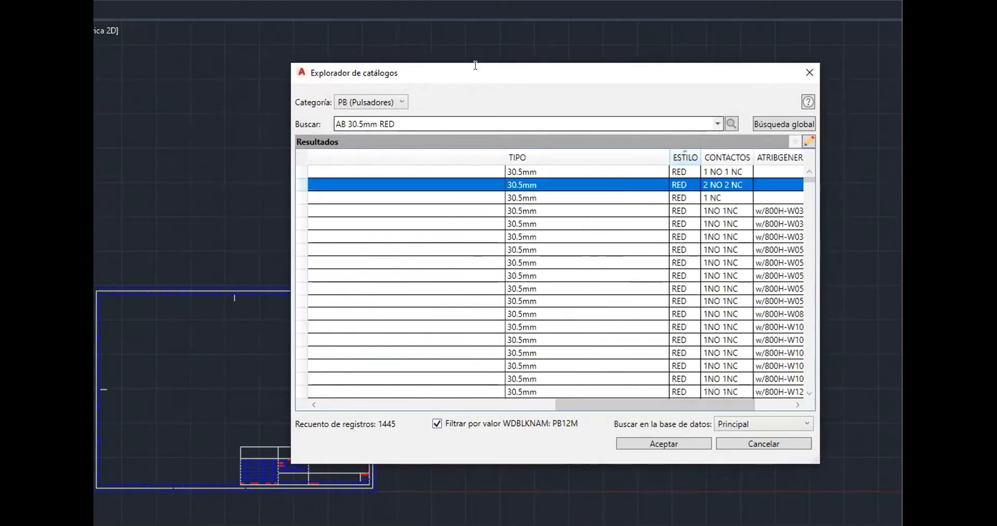
{"action": "left_click", "coordinate": [659, 445]}
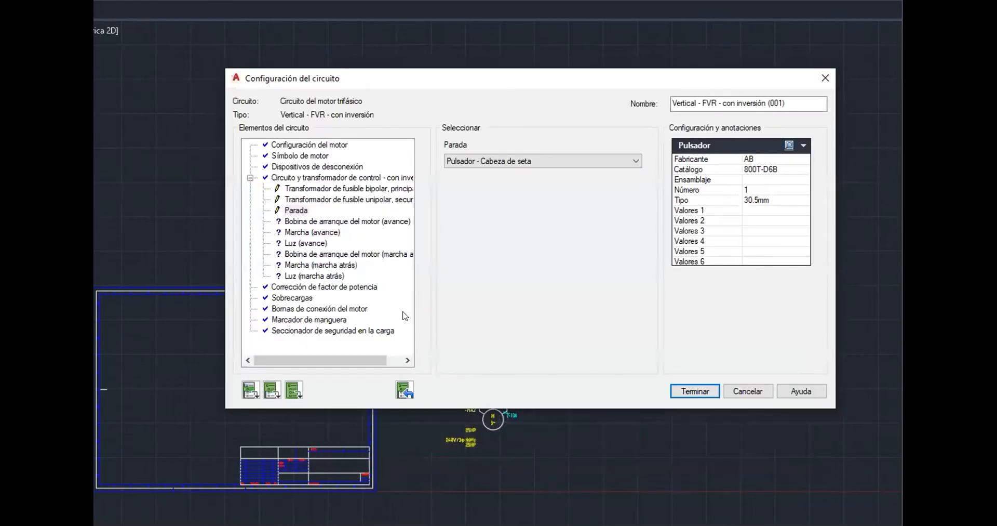
Open the forward motor starter coil element and assign the Siemens 14JTM320G non-reversing 67-135 A, 220-240 VAC starter as its catalog data
{"action": "left_click", "coordinate": [326, 222]}
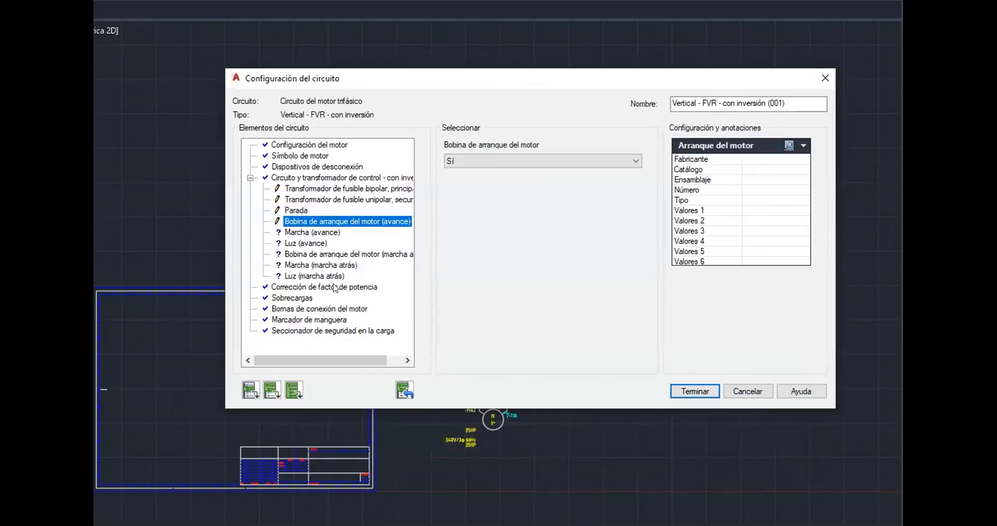
{"action": "left_click", "coordinate": [789, 145]}
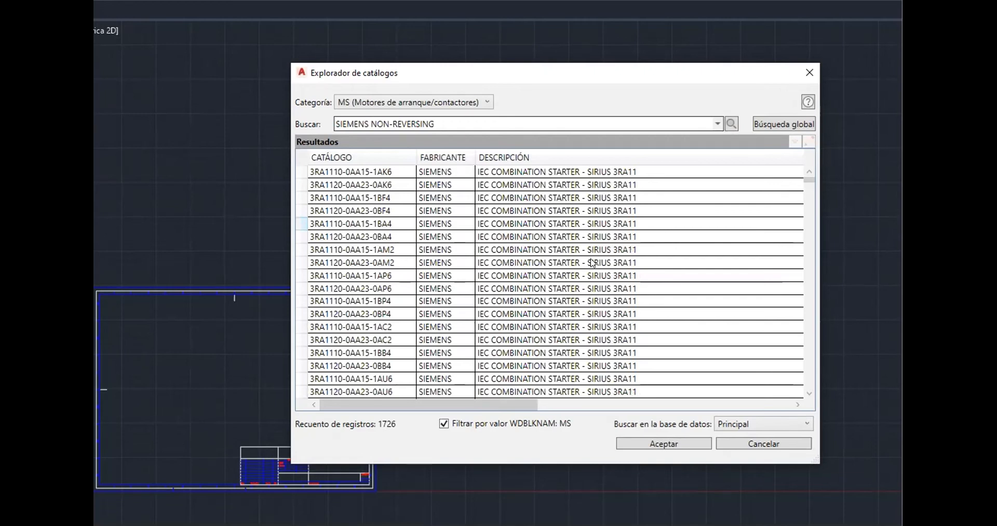
{"action": "scroll", "coordinate": [440, 261], "scroll_direction": "down", "scroll_amount": 10}
{"action": "scroll", "coordinate": [440, 261], "scroll_direction": "down", "scroll_amount": 8}
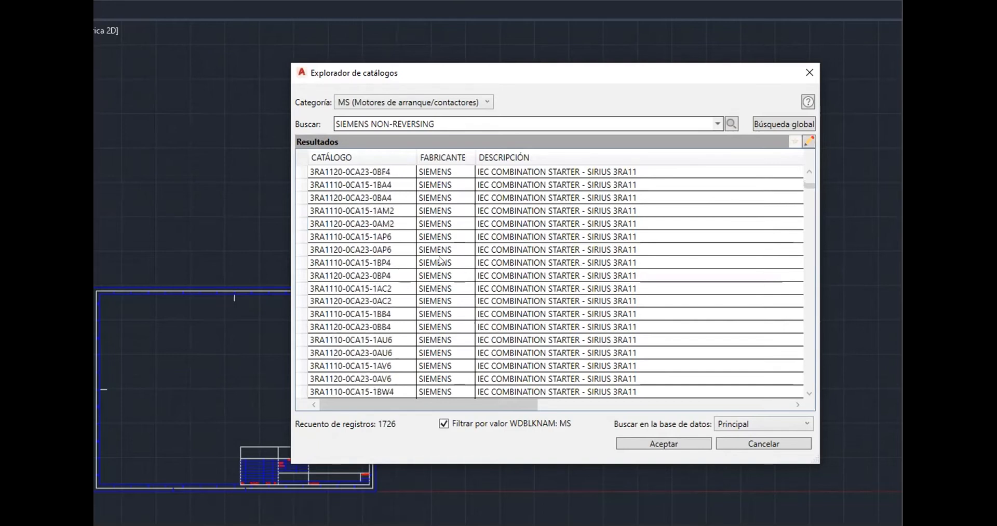
{"action": "left_click", "coordinate": [481, 395]}
{"action": "left_click_drag", "start_coordinate": [481, 404], "coordinate": [644, 404]}
{"action": "scroll", "coordinate": [615, 295], "scroll_direction": "down", "scroll_amount": 12}
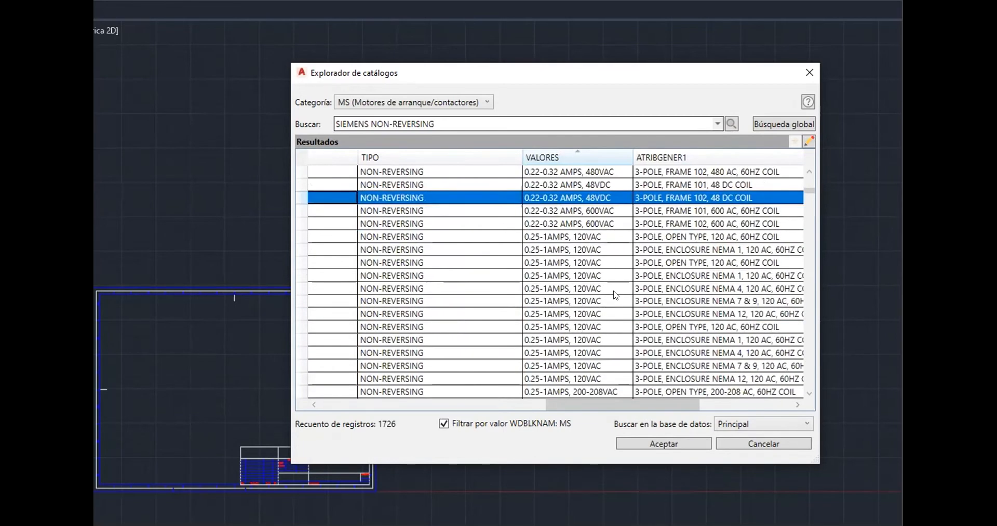
{"action": "scroll", "coordinate": [615, 295], "scroll_direction": "down", "scroll_amount": 12}
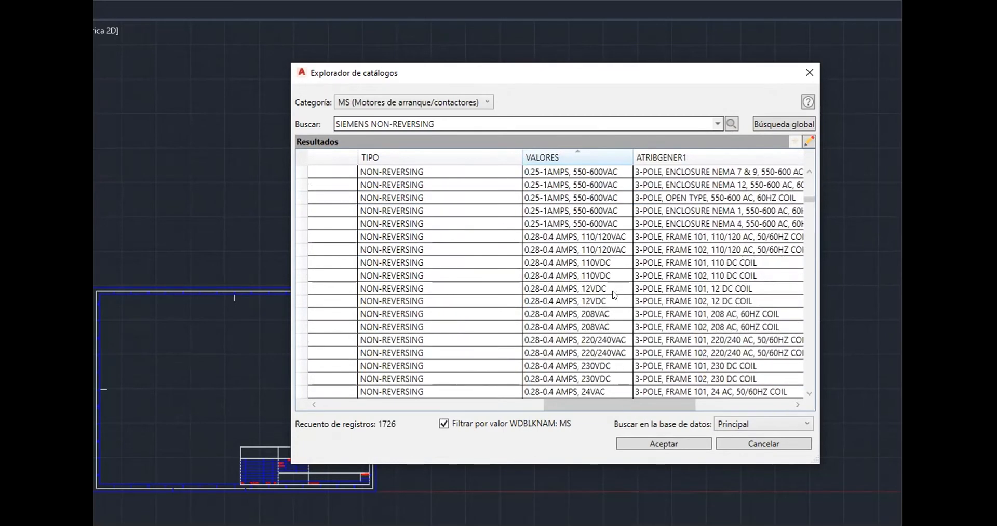
{"action": "scroll", "coordinate": [614, 301], "scroll_direction": "down", "scroll_amount": 12}
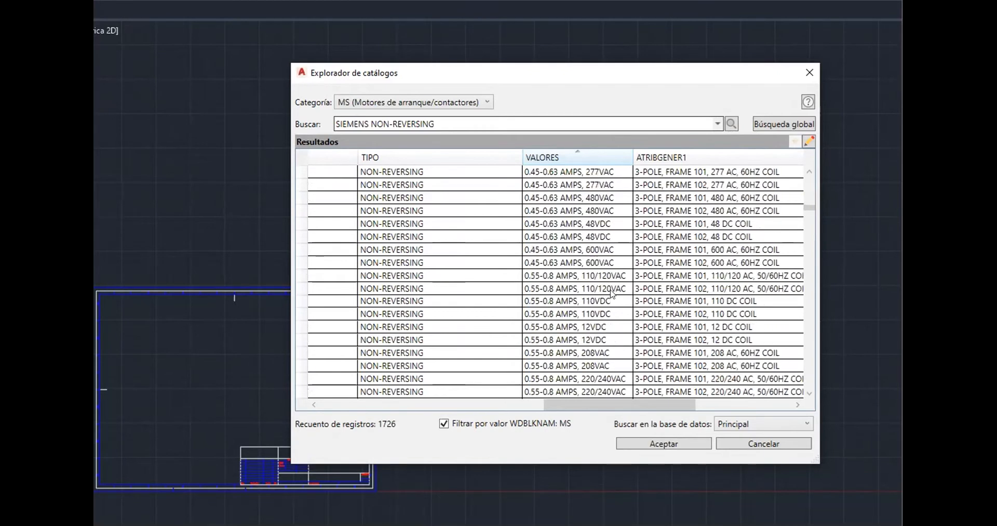
{"action": "scroll", "coordinate": [612, 300], "scroll_direction": "down", "scroll_amount": 12}
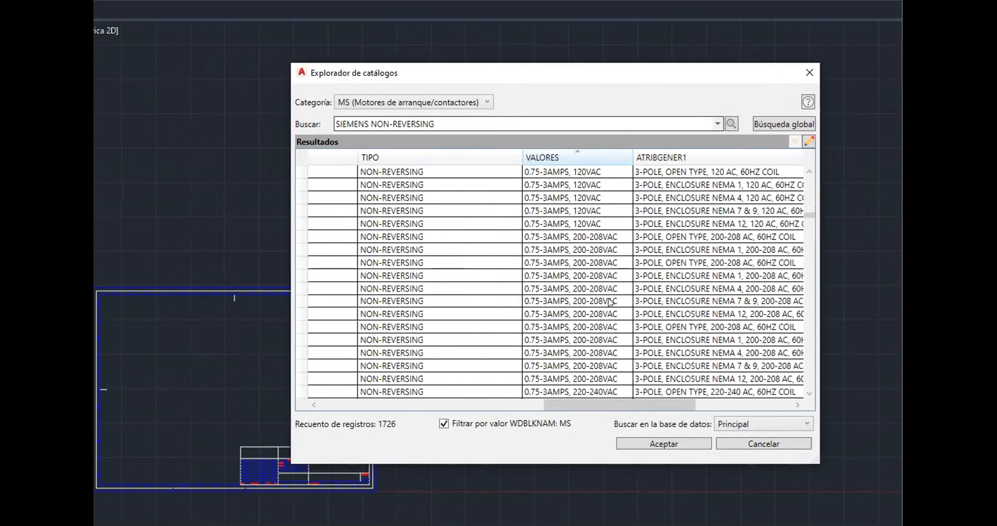
{"action": "scroll", "coordinate": [610, 303], "scroll_direction": "down", "scroll_amount": 12}
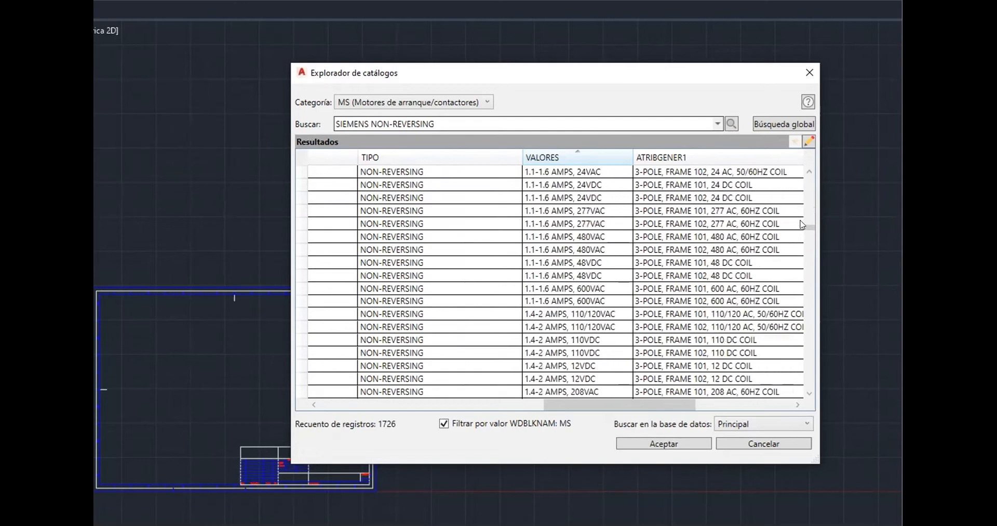
{"action": "left_click_drag", "start_coordinate": [810, 228], "coordinate": [821, 323]}
{"action": "left_click_drag", "start_coordinate": [821, 321], "coordinate": [821, 340]}
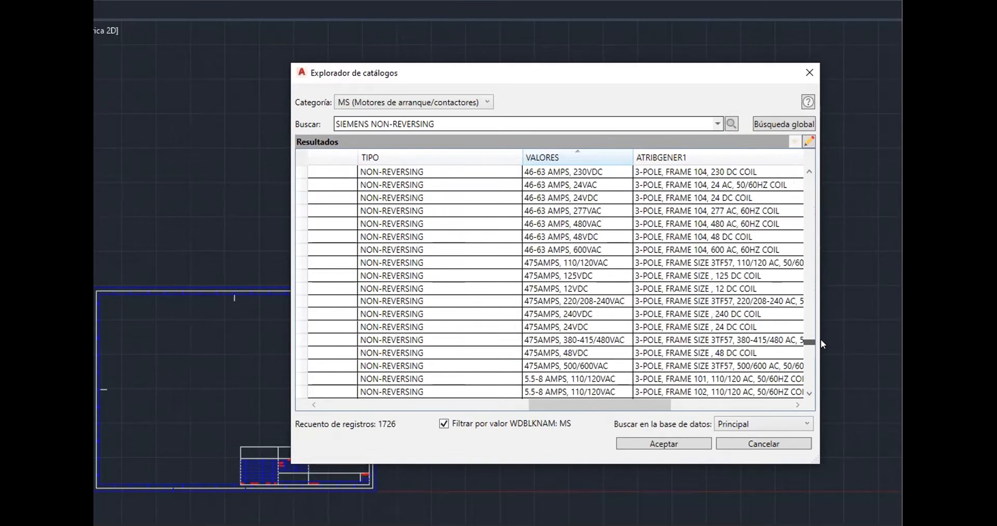
{"action": "left_click_drag", "start_coordinate": [820, 339], "coordinate": [821, 350]}
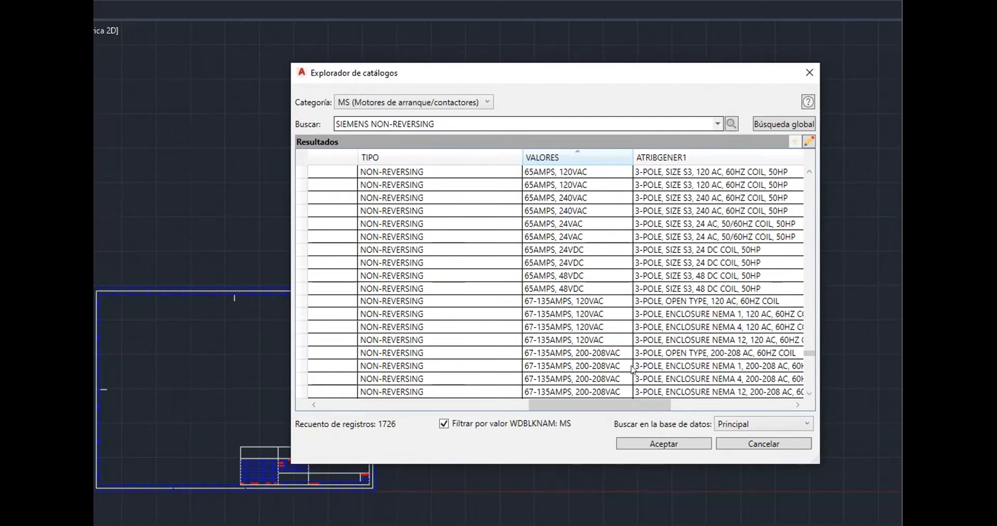
{"action": "scroll", "coordinate": [634, 364], "scroll_direction": "down", "scroll_amount": 6}
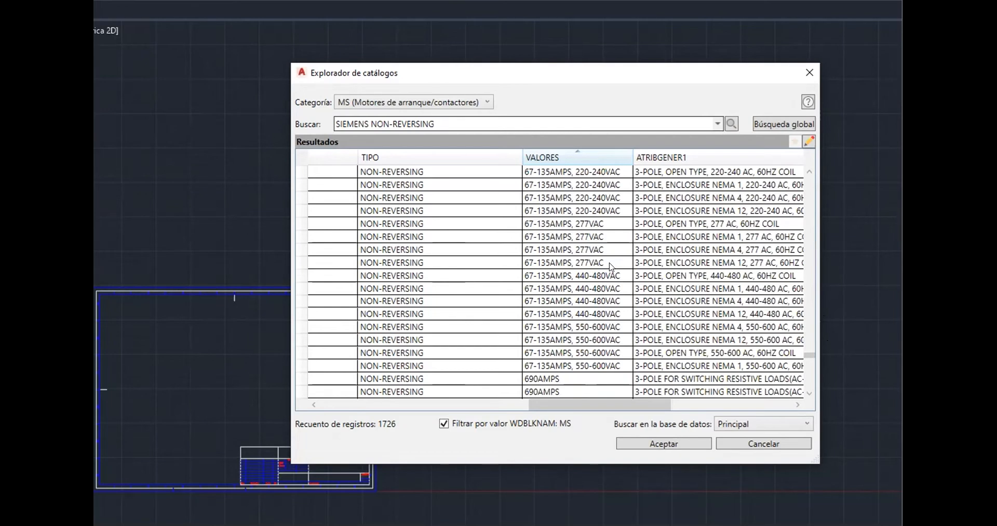
{"action": "left_click", "coordinate": [604, 212]}
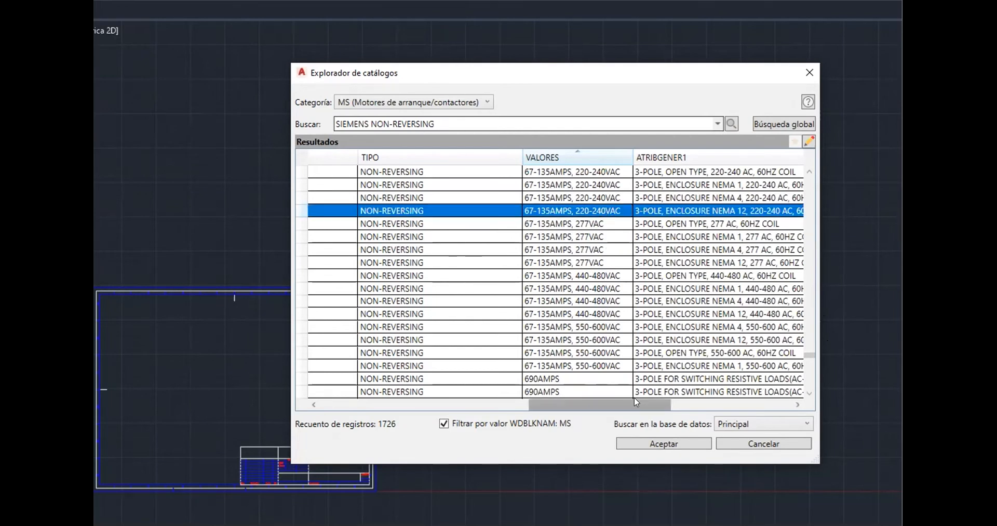
{"action": "left_click_drag", "start_coordinate": [629, 403], "coordinate": [418, 404]}
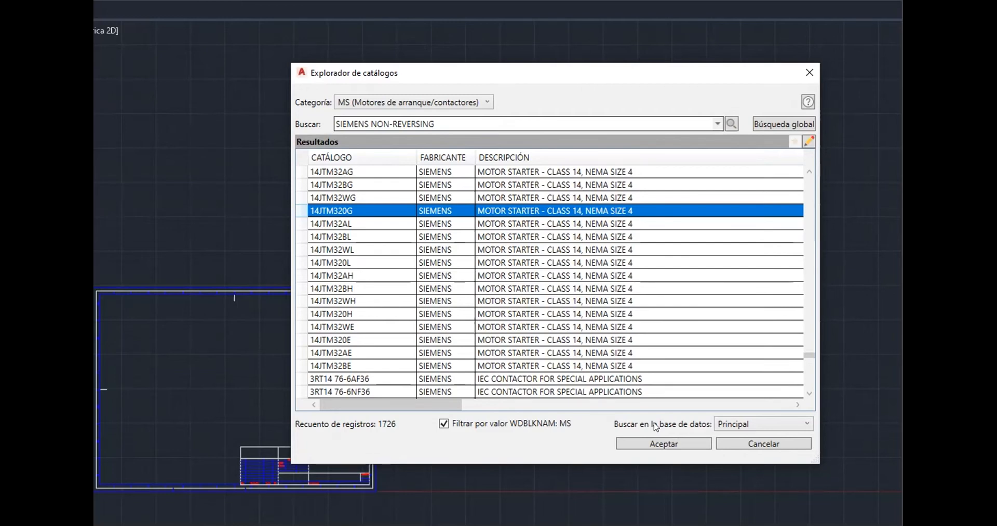
{"action": "left_click", "coordinate": [646, 443]}
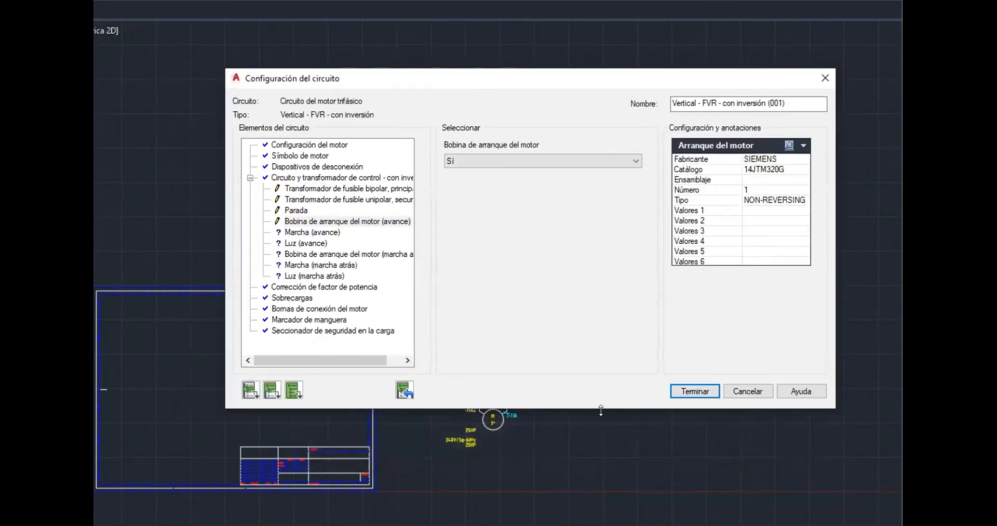
Open the forward start element and assign the AB 30.5mm EXTENDED red pushbutton with 2 NO 2 NC contacts as its catalog data
{"action": "left_click", "coordinate": [325, 232]}
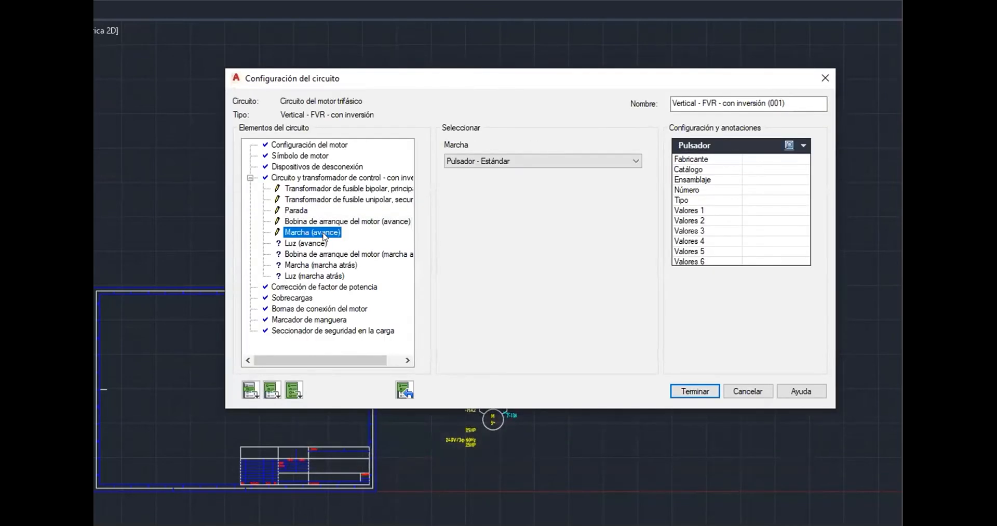
{"action": "left_click", "coordinate": [788, 144]}
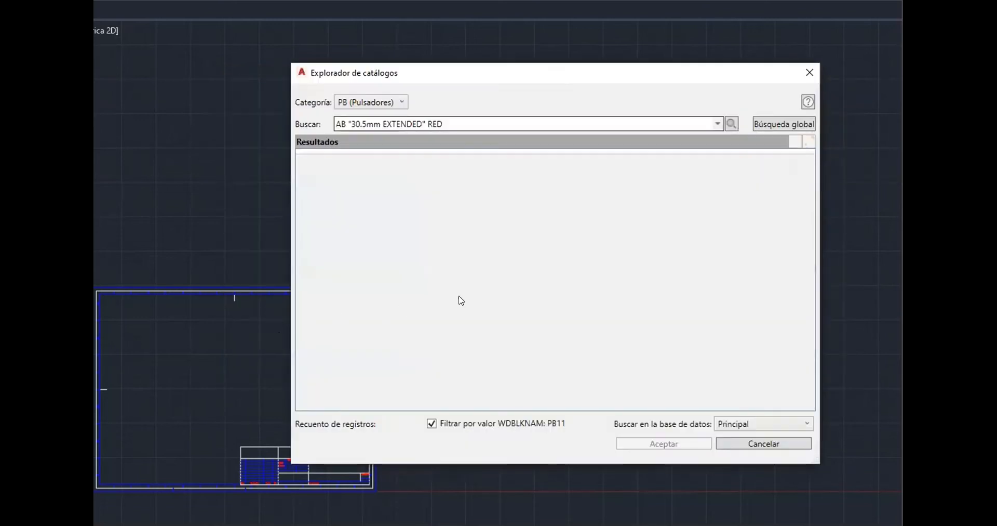
{"action": "left_click_drag", "start_coordinate": [522, 405], "coordinate": [747, 399]}
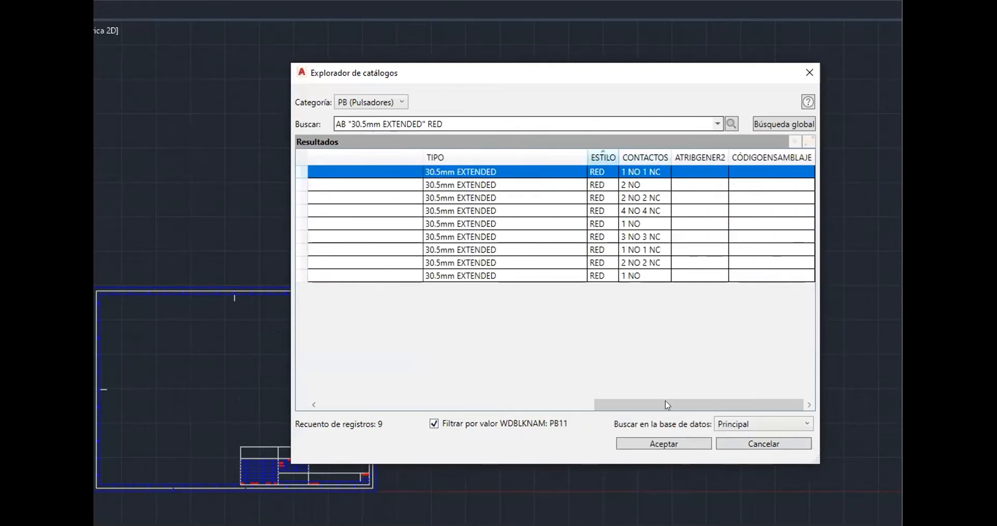
{"action": "left_click_drag", "start_coordinate": [653, 399], "coordinate": [852, 393]}
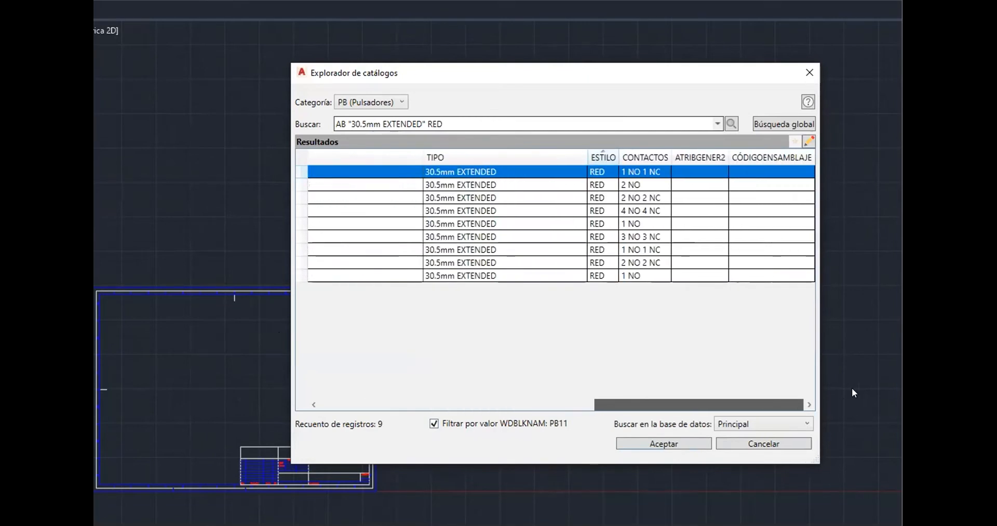
{"action": "left_click", "coordinate": [605, 187]}
{"action": "left_click", "coordinate": [625, 200]}
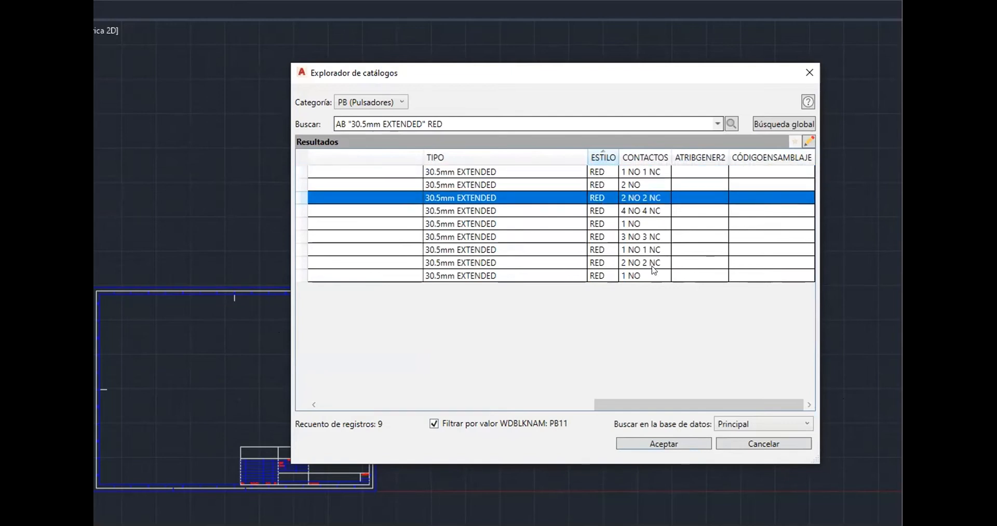
{"action": "left_click", "coordinate": [687, 445]}
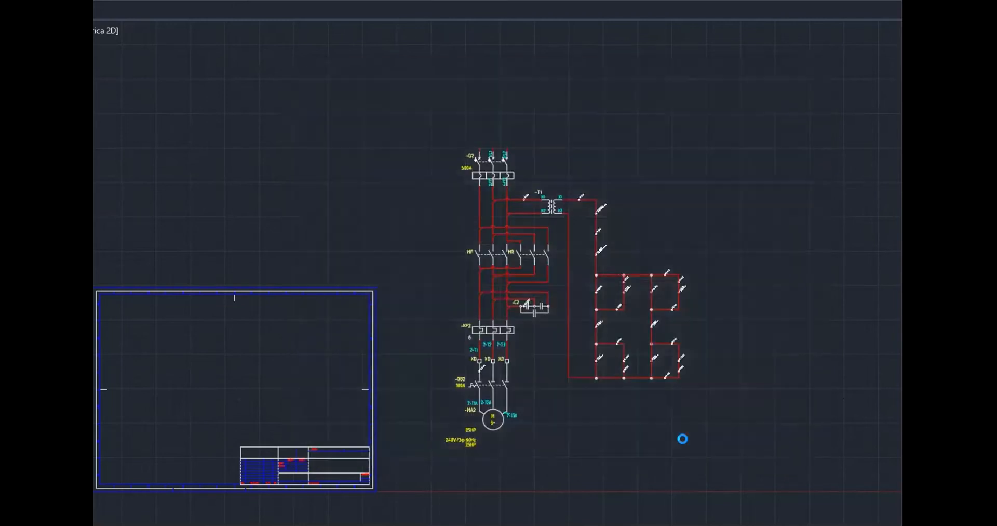
Open the forward pilot light element and assign the AB 800T-P16J 30.5 mm 120VAC glass-lens light as its catalog data
{"action": "left_click", "coordinate": [306, 243]}
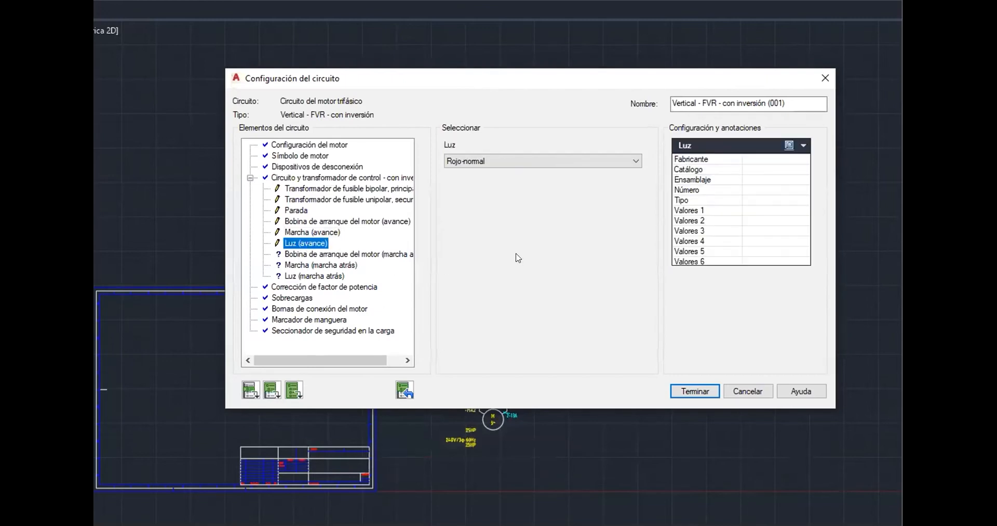
{"action": "left_click", "coordinate": [797, 146]}
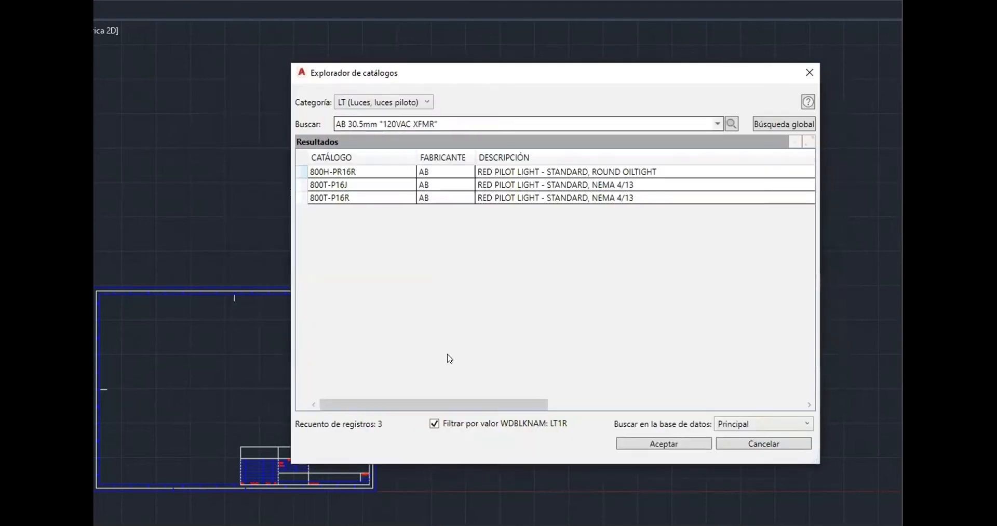
{"action": "left_click", "coordinate": [626, 171]}
{"action": "left_click_drag", "start_coordinate": [558, 404], "coordinate": [744, 404]}
{"action": "left_click", "coordinate": [591, 186]}
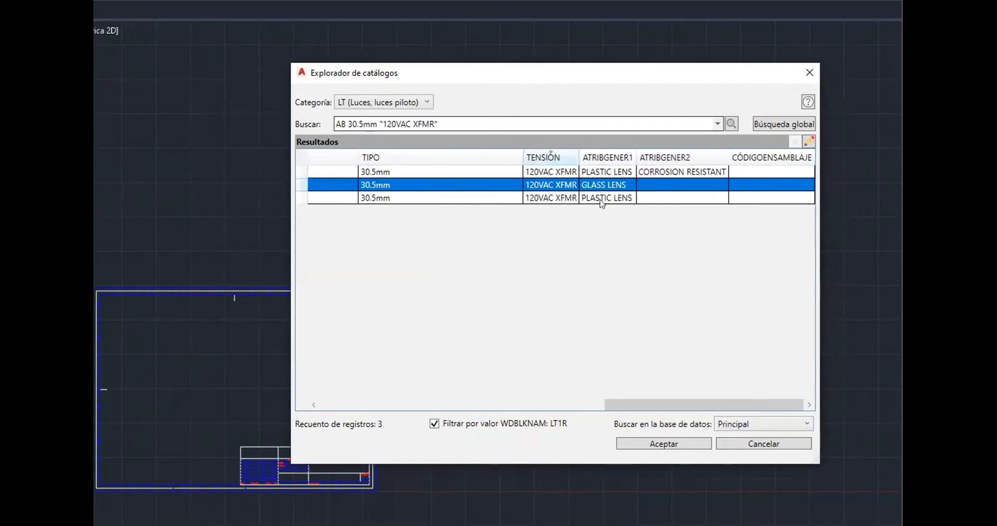
{"action": "left_click", "coordinate": [665, 444]}
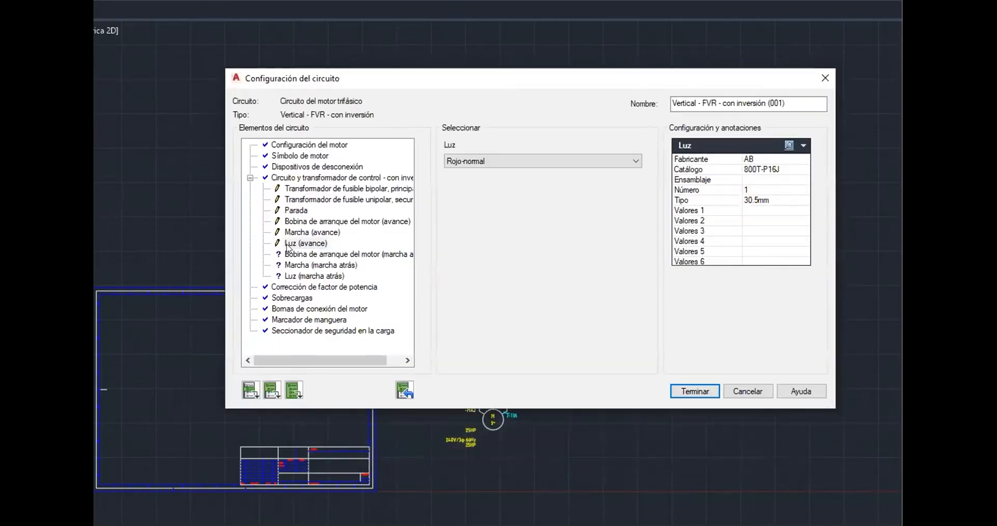
Open the reverse motor starter coil element and assign the Siemens non-reversing 80-100 A, 220/240 VAC starter as its catalog data
{"action": "left_click", "coordinate": [303, 254]}
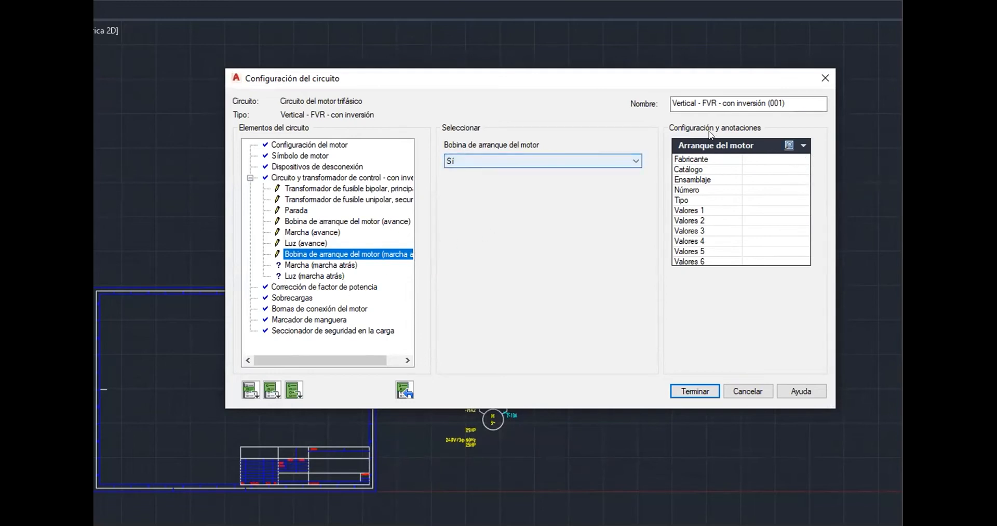
{"action": "left_click", "coordinate": [789, 145]}
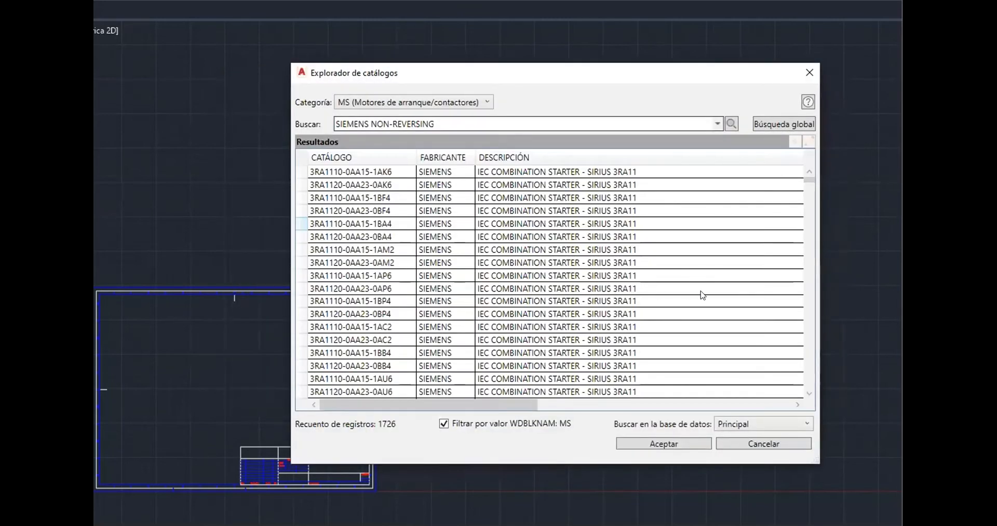
{"action": "left_click_drag", "start_coordinate": [810, 185], "coordinate": [809, 358]}
{"action": "left_click_drag", "start_coordinate": [526, 405], "coordinate": [871, 410]}
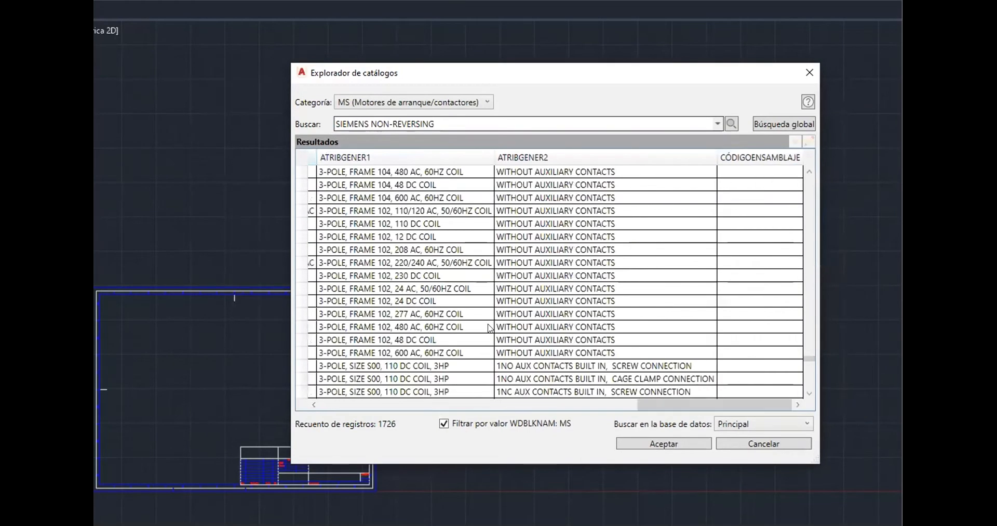
{"action": "left_click_drag", "start_coordinate": [673, 405], "coordinate": [609, 403]}
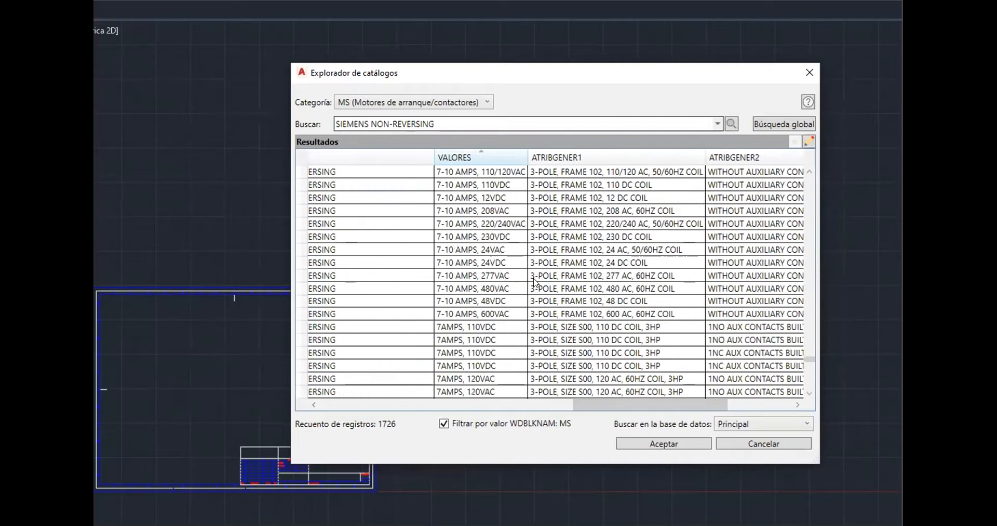
{"action": "scroll", "coordinate": [535, 283], "scroll_direction": "down", "scroll_amount": 15}
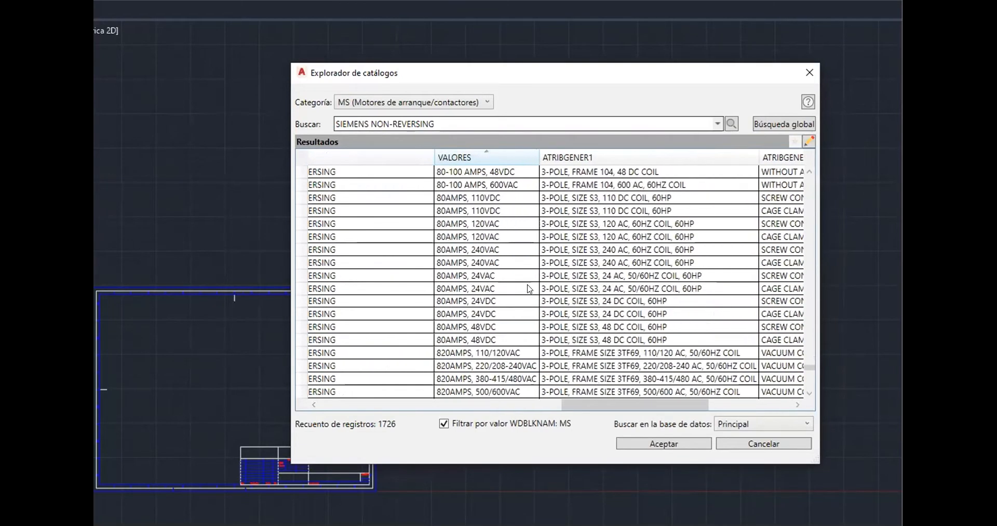
{"action": "scroll", "coordinate": [529, 288], "scroll_direction": "up", "scroll_amount": 4}
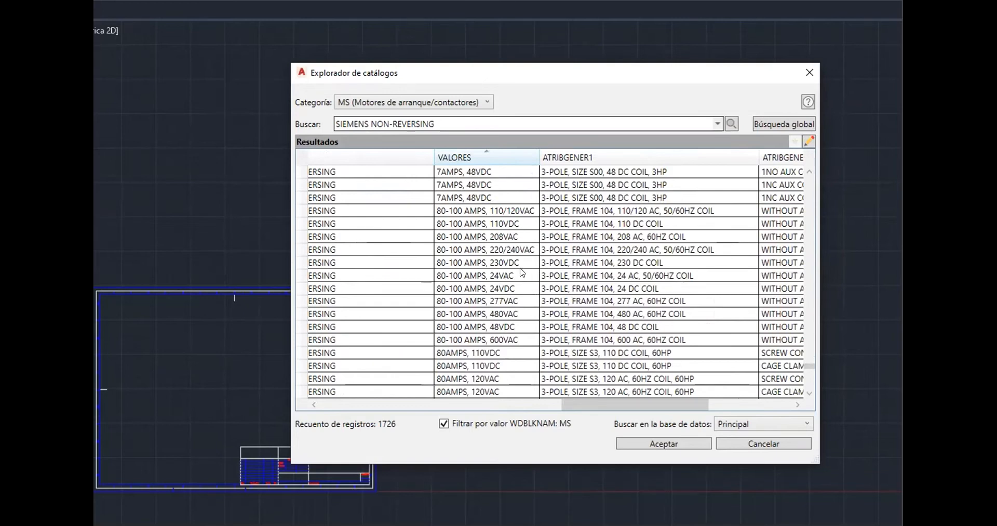
{"action": "left_click", "coordinate": [540, 254]}
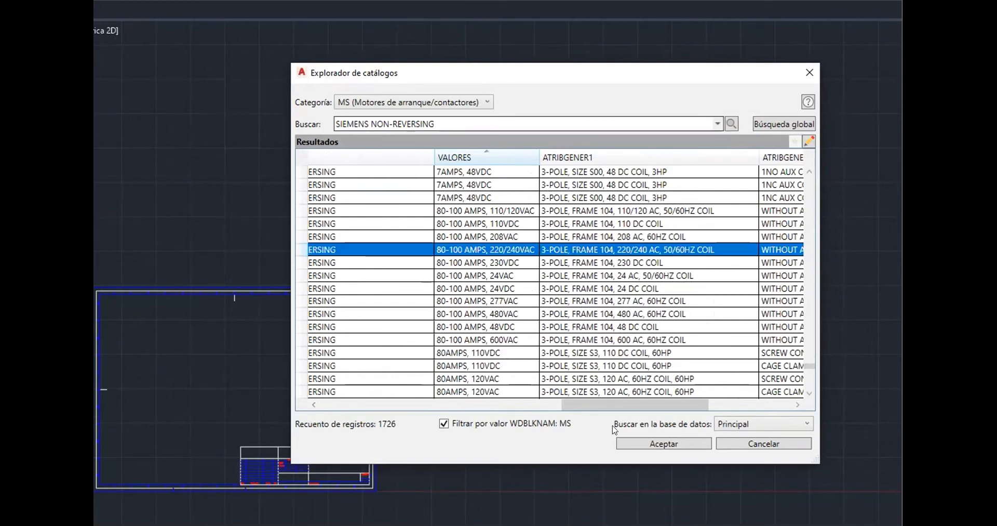
{"action": "left_click", "coordinate": [646, 442]}
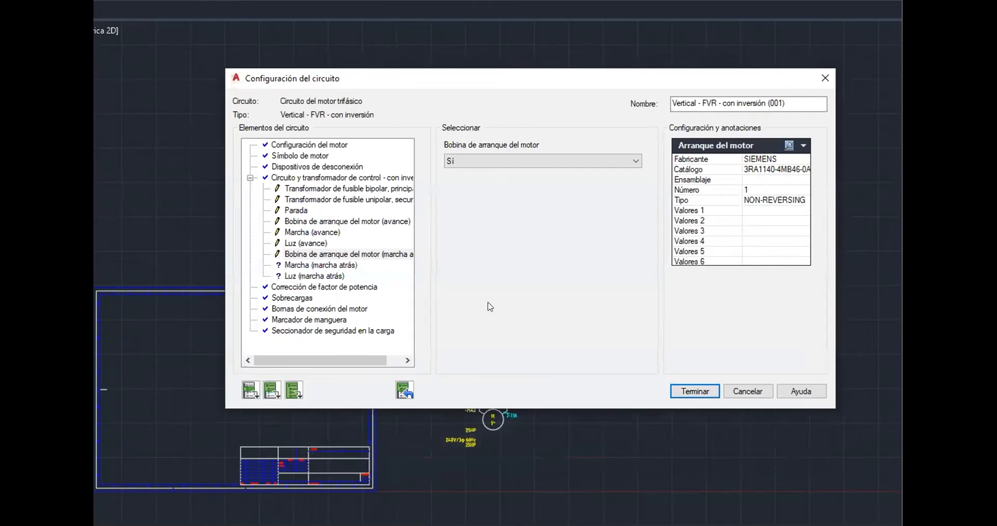
Open the reverse start element and assign the AB 30.5mm EXTENDED red pushbutton with 2 NO 2 NC contacts as its catalog data
{"action": "left_click", "coordinate": [321, 265]}
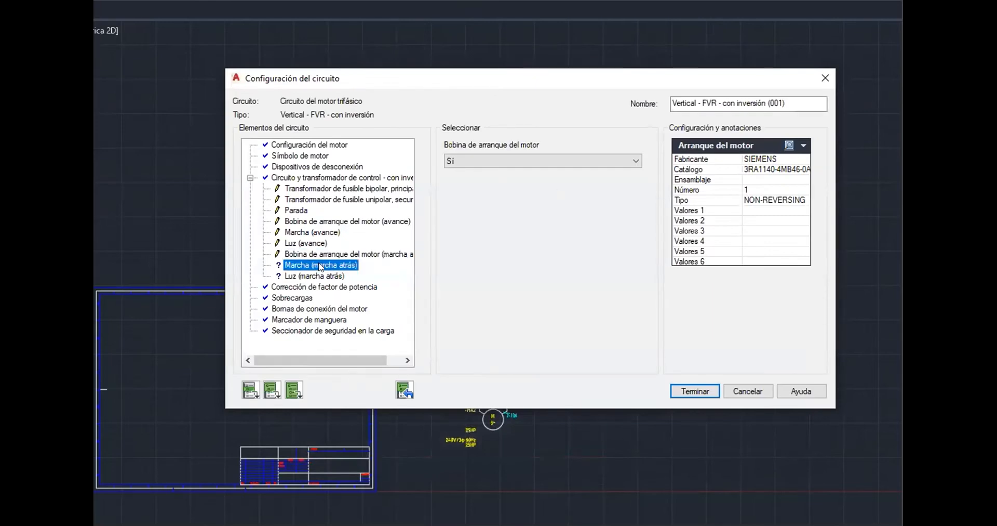
{"action": "left_click", "coordinate": [789, 146]}
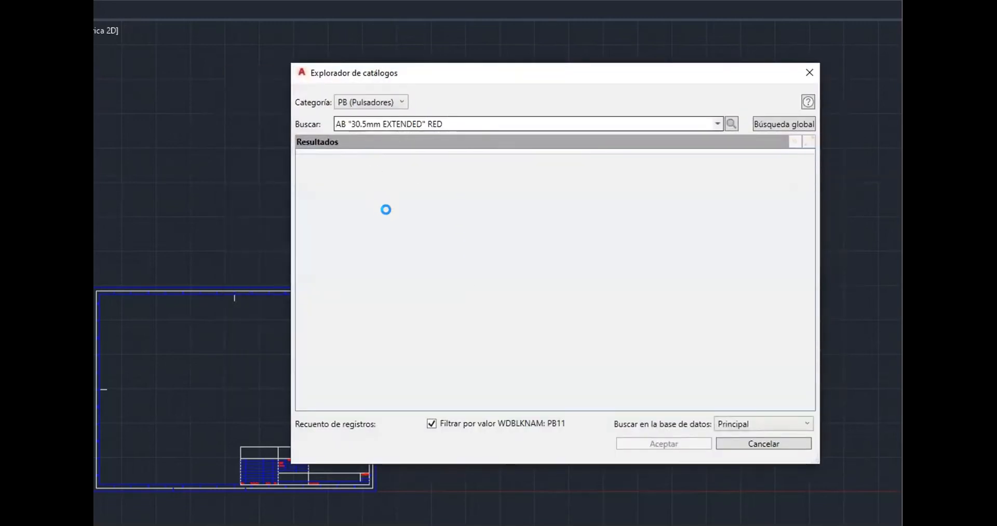
{"action": "left_click", "coordinate": [544, 172]}
{"action": "left_click_drag", "start_coordinate": [559, 404], "coordinate": [779, 413]}
{"action": "left_click", "coordinate": [644, 198]}
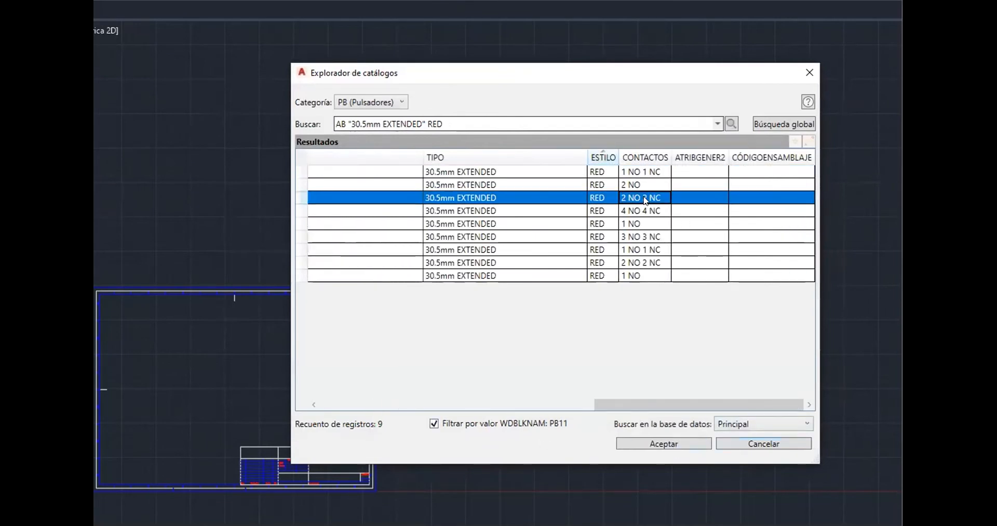
{"action": "left_click", "coordinate": [658, 442]}
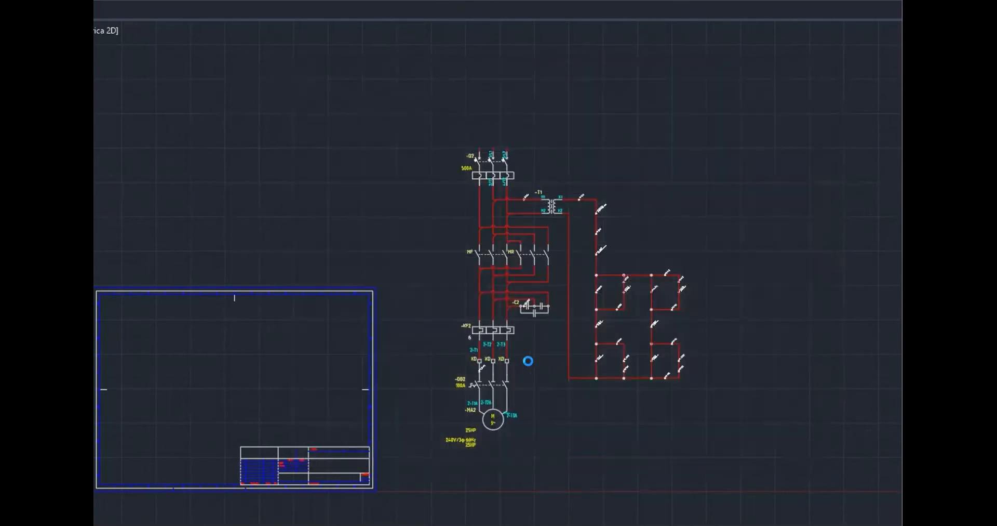
Assign the AB 800H-PR16R 30.5 mm 120VAC plastic-lens corrosion-resistant pilot light as catalog data for the reverse light
{"action": "left_click", "coordinate": [789, 146]}
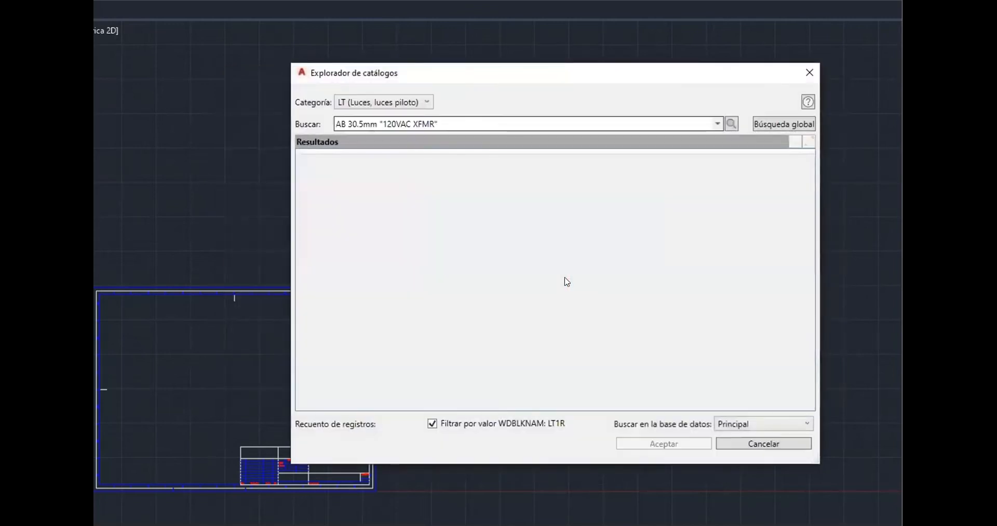
{"action": "left_click_drag", "start_coordinate": [535, 400], "coordinate": [795, 404]}
{"action": "left_click", "coordinate": [571, 173]}
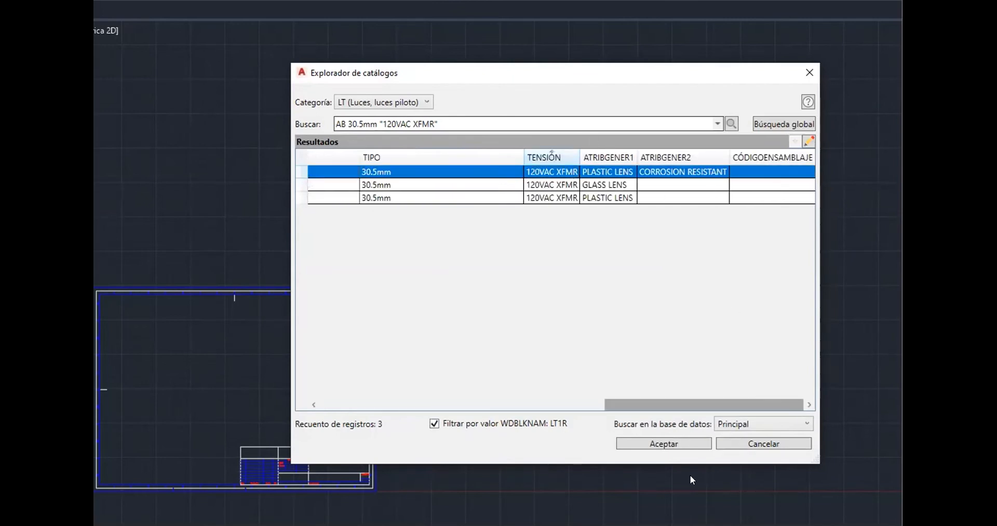
{"action": "left_click", "coordinate": [682, 443]}
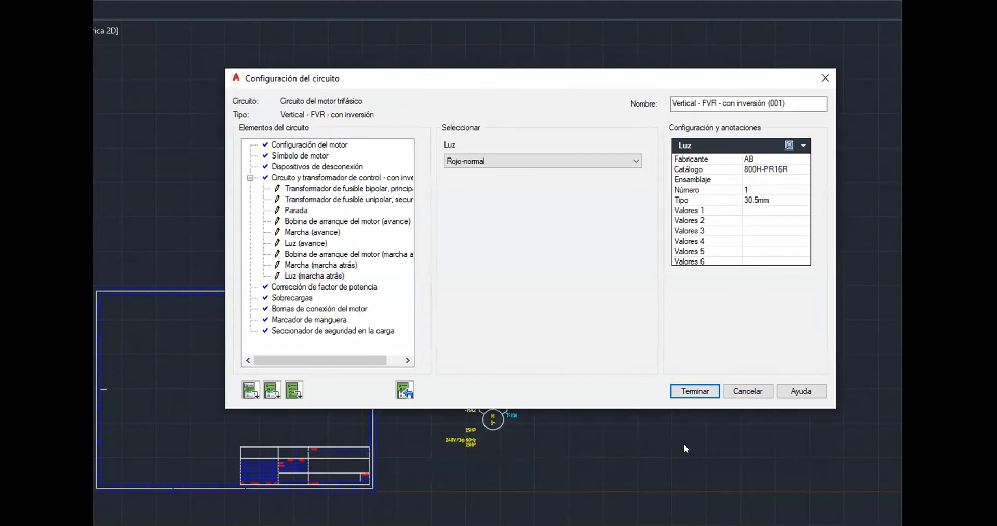
Apply the settings to all remaining elements and finish the configuration to insert the reversing motor circuit
{"action": "left_click", "coordinate": [294, 385]}
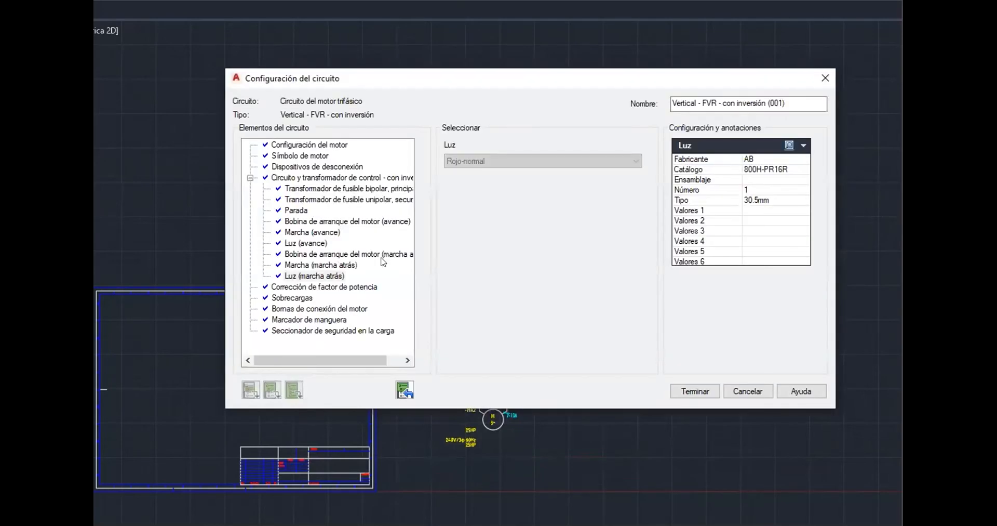
{"action": "left_click", "coordinate": [700, 390]}
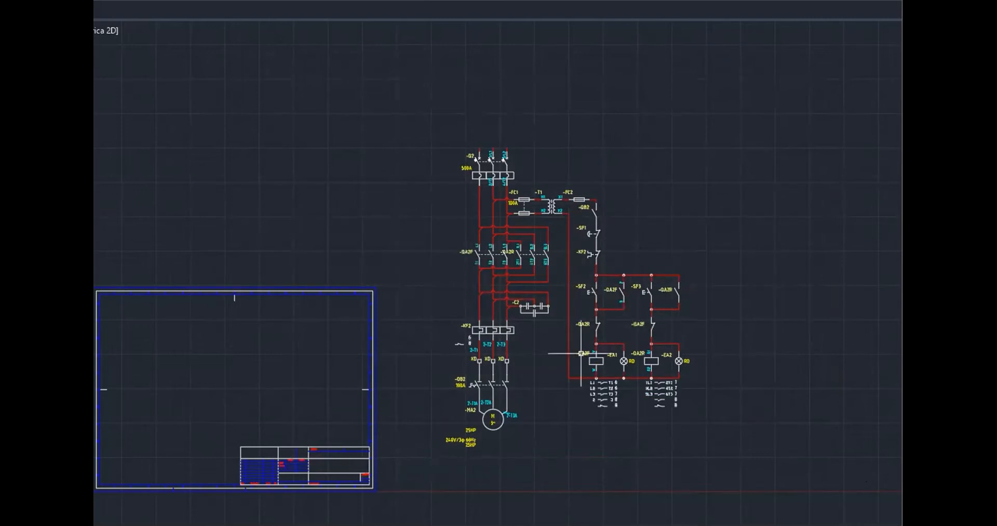
Examine the inserted reversing motor circuit's power, transformer and control sections in the drawing
{"action": "scroll", "coordinate": [507, 221], "scroll_direction": "up", "scroll_amount": 8}
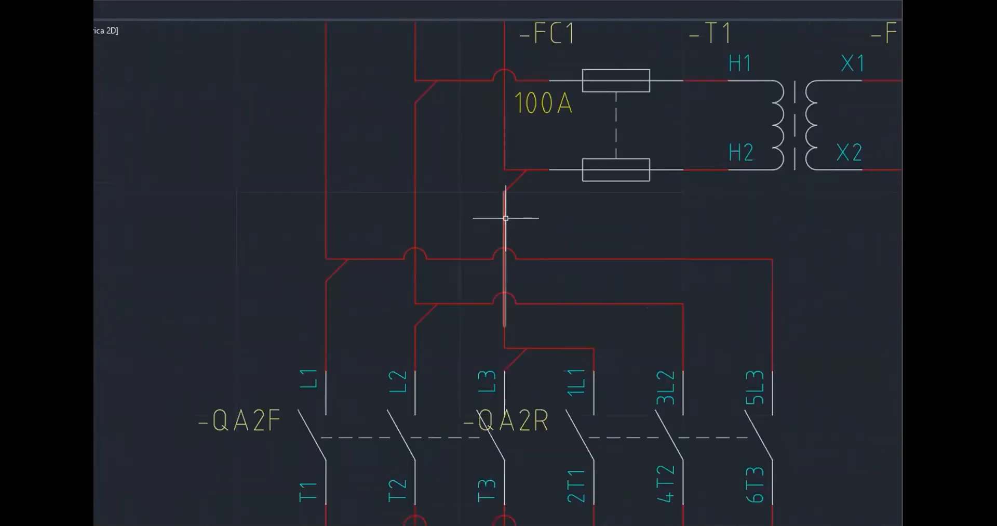
{"action": "scroll", "coordinate": [506, 219], "scroll_direction": "down", "scroll_amount": 3}
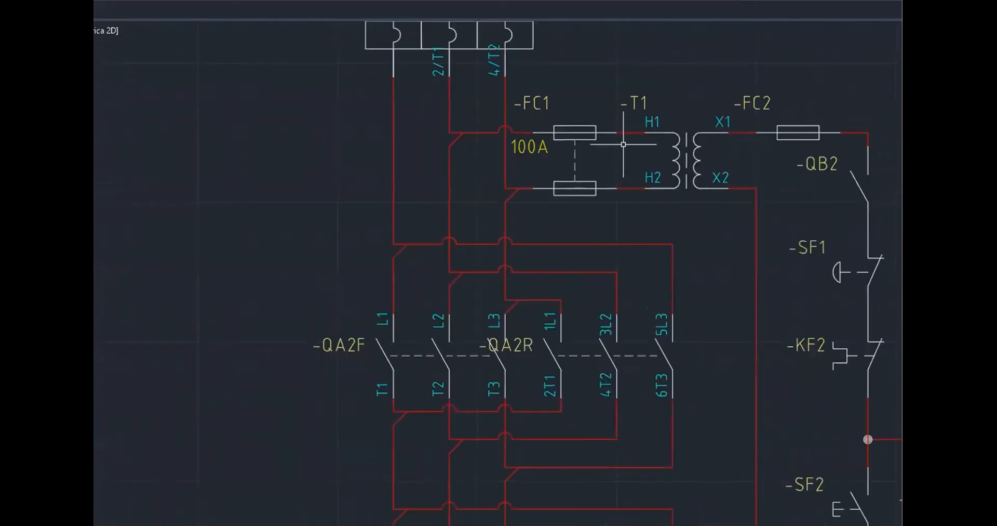
{"action": "scroll", "coordinate": [639, 156], "scroll_direction": "down", "scroll_amount": 3}
{"action": "middle_click_drag", "start_coordinate": [626, 145], "coordinate": [305, 64]}
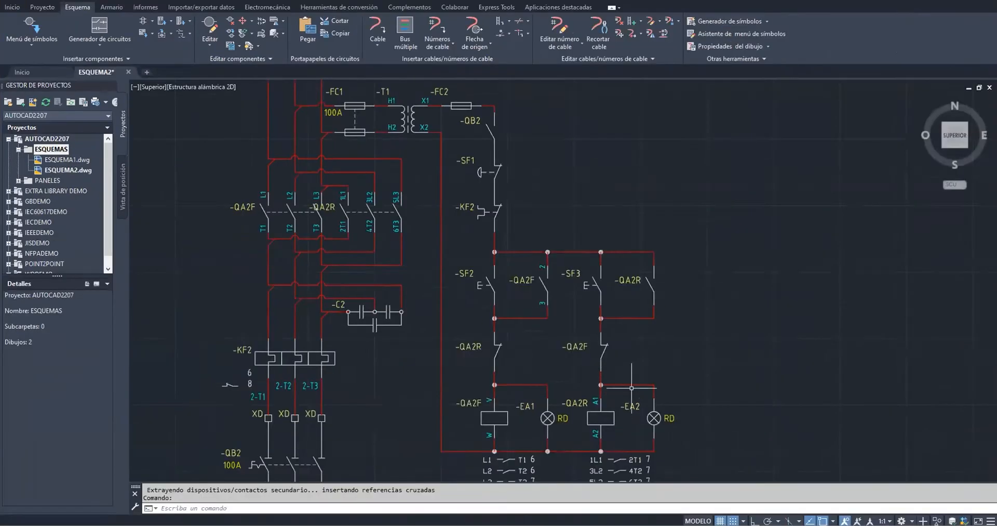
{"action": "scroll", "coordinate": [606, 350], "scroll_direction": "down", "scroll_amount": 2}
{"action": "middle_click_drag", "start_coordinate": [723, 354], "coordinate": [554, 307]}
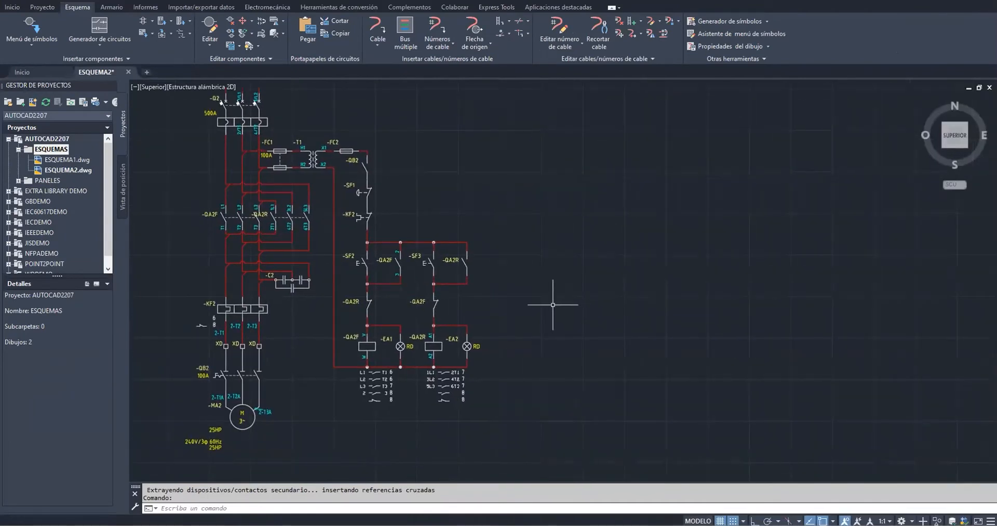
{"action": "middle_click_drag", "start_coordinate": [534, 222], "coordinate": [534, 241]}
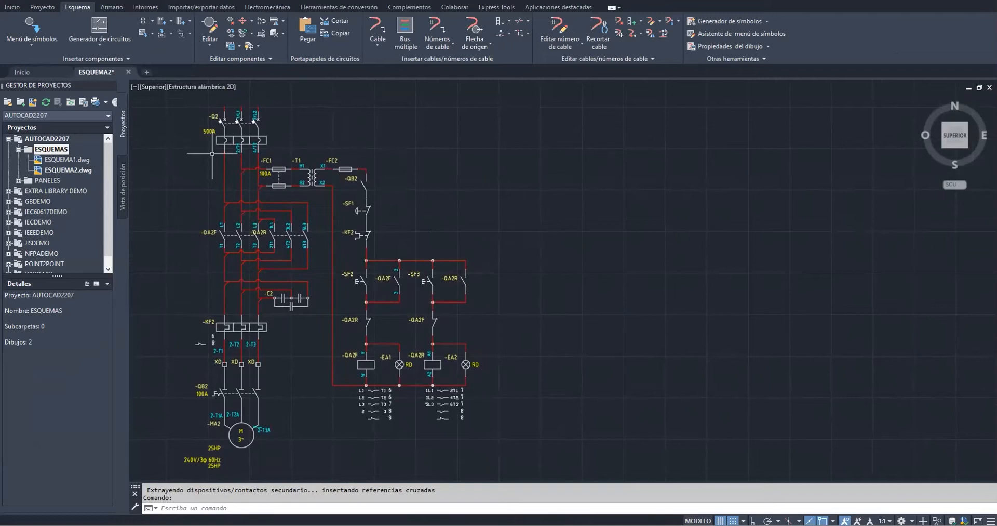
Open the reporting tools for the schematic
{"action": "left_click", "coordinate": [151, 8]}
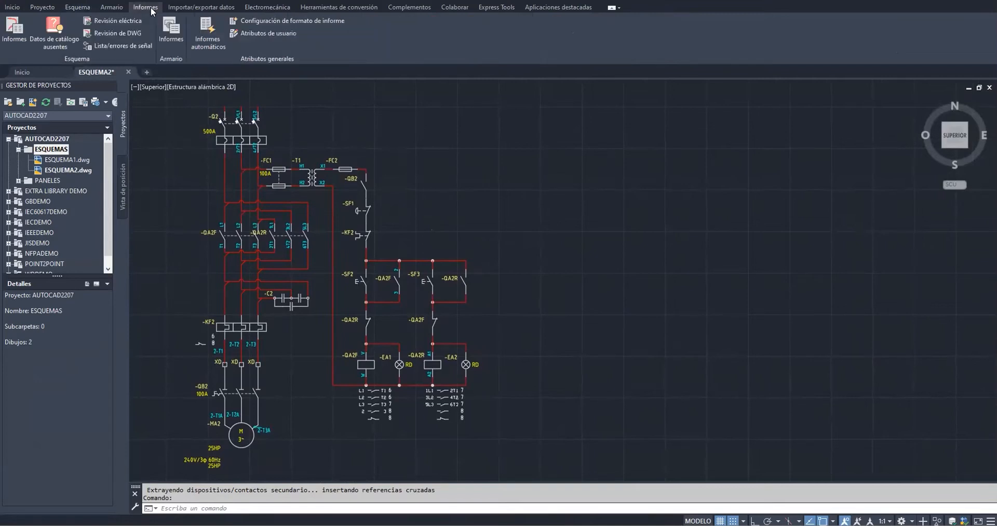
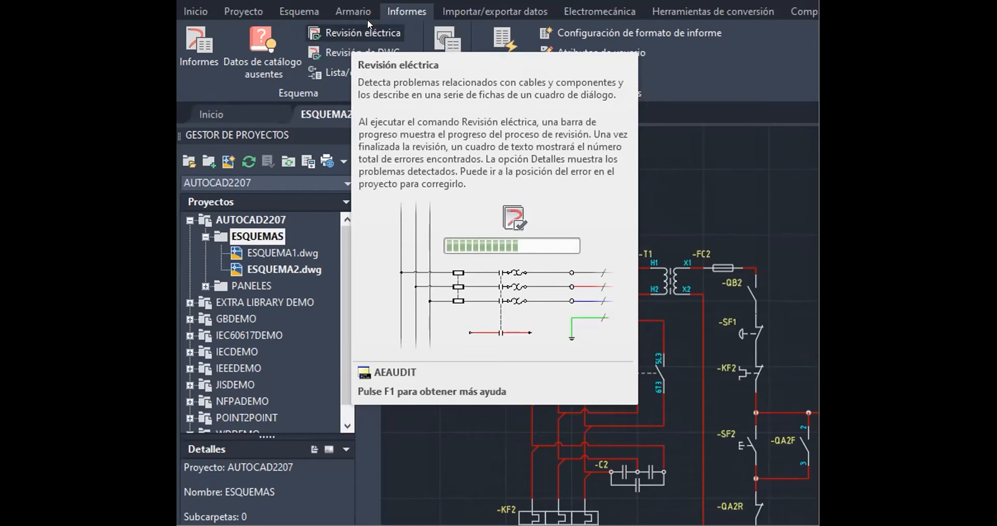
Run the Electrical Audit on the active drawing and expand its details
{"action": "left_click", "coordinate": [363, 30]}
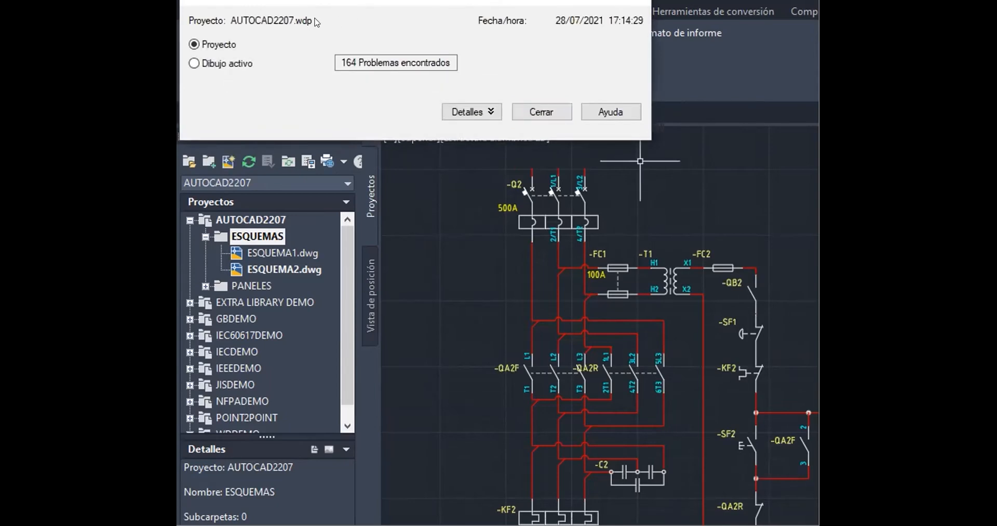
{"action": "left_click", "coordinate": [224, 62]}
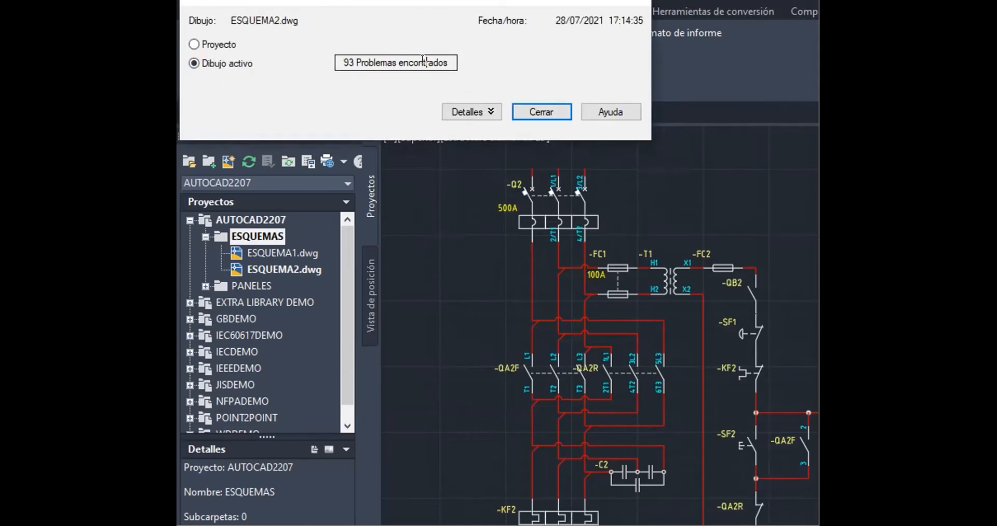
{"action": "left_click", "coordinate": [473, 112]}
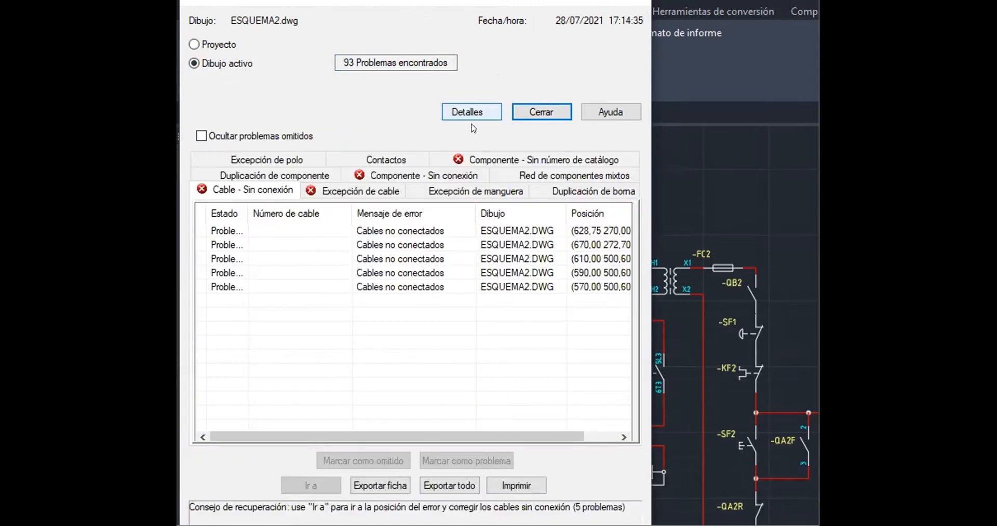
Review each unconnected wire problem listed for ESQUEMA2.DWG in the audit details
{"action": "left_click_drag", "start_coordinate": [354, 440], "coordinate": [439, 442]}
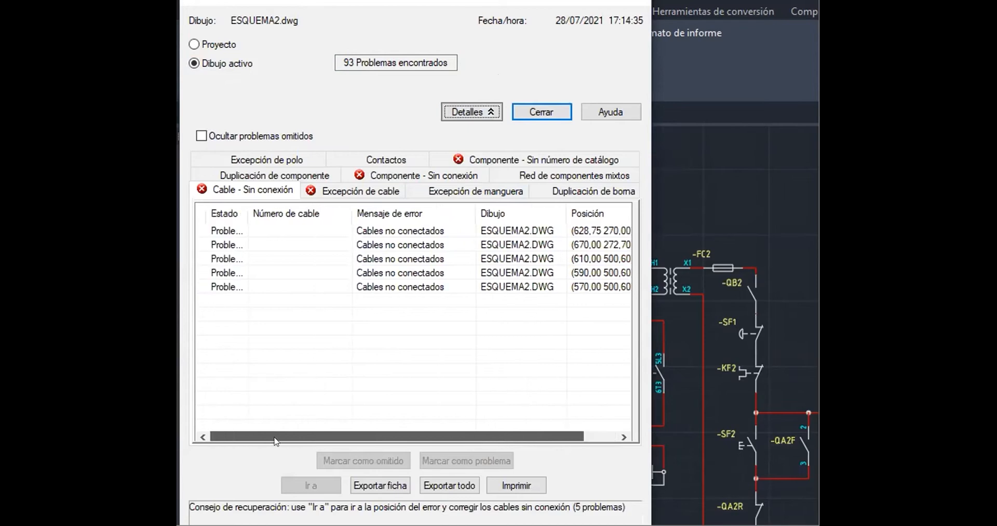
{"action": "left_click", "coordinate": [442, 232]}
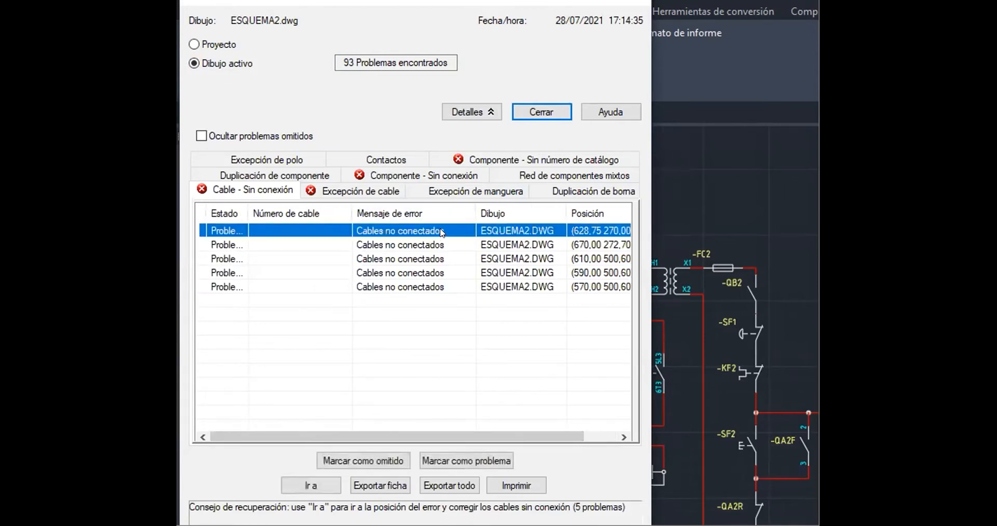
{"action": "left_click", "coordinate": [423, 245]}
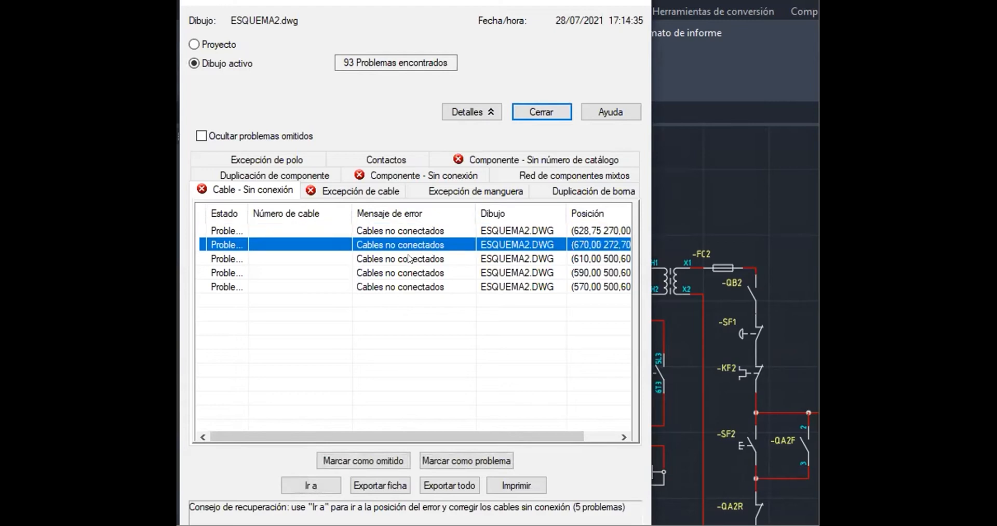
{"action": "left_click", "coordinate": [410, 259]}
{"action": "left_click", "coordinate": [393, 273]}
{"action": "left_click", "coordinate": [370, 286]}
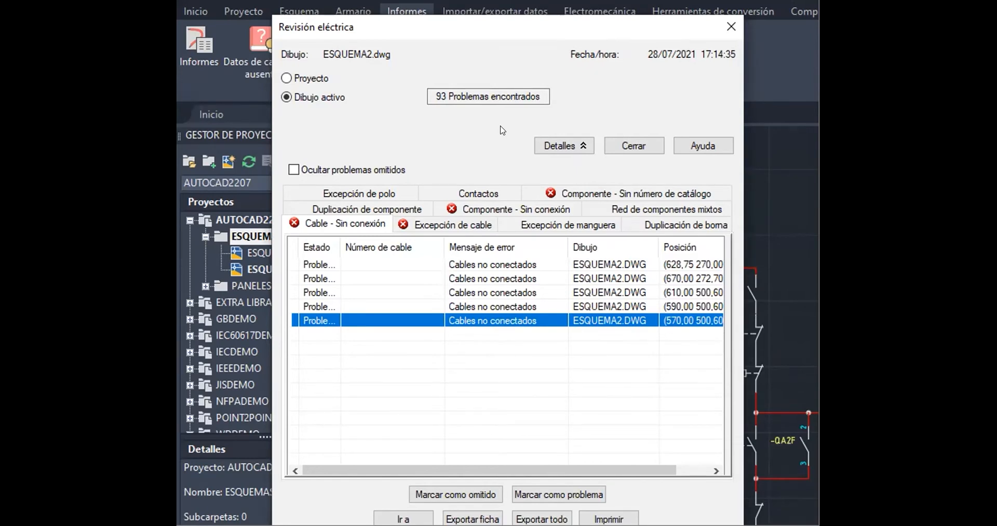
Review the wire exception problems listing missing wire numbers
{"action": "left_click", "coordinate": [450, 224]}
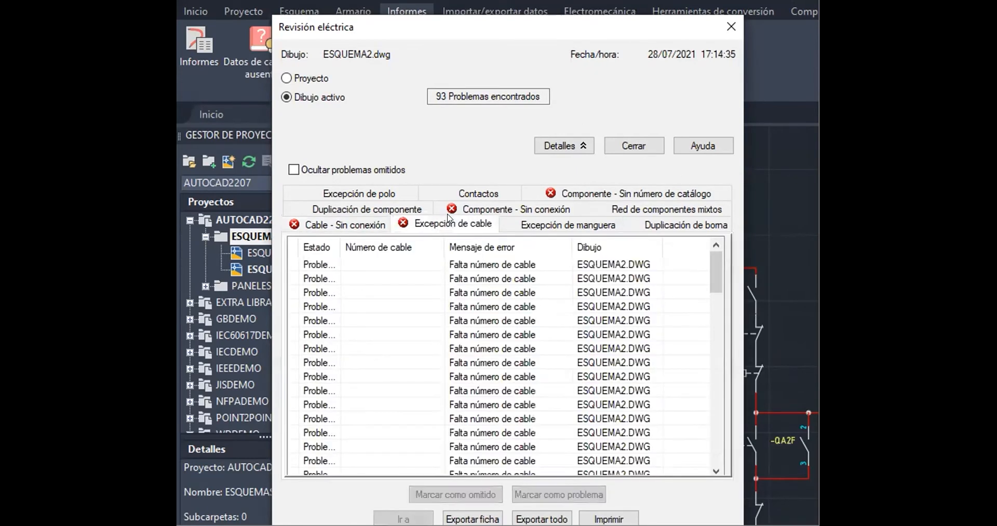
{"action": "scroll", "coordinate": [509, 338], "scroll_direction": "down", "scroll_amount": 20}
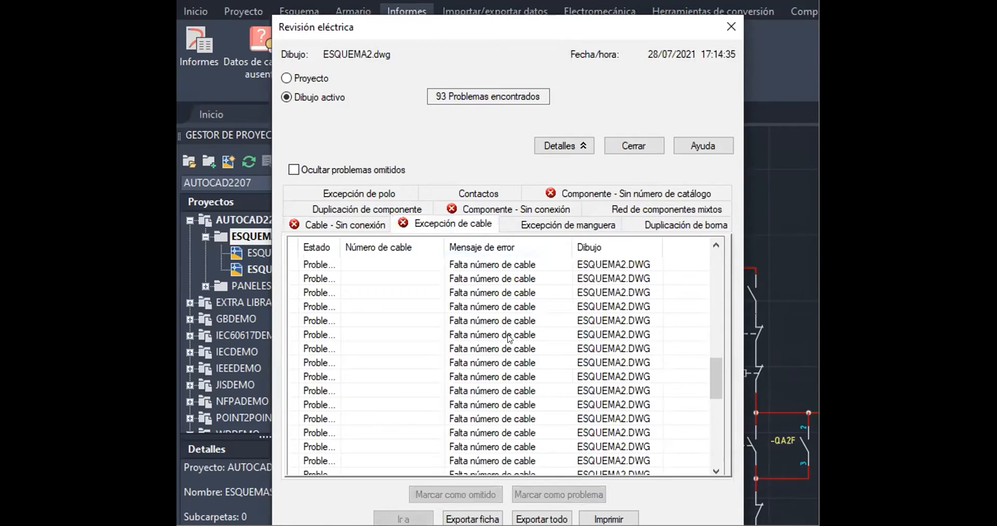
{"action": "scroll", "coordinate": [509, 338], "scroll_direction": "down", "scroll_amount": 1}
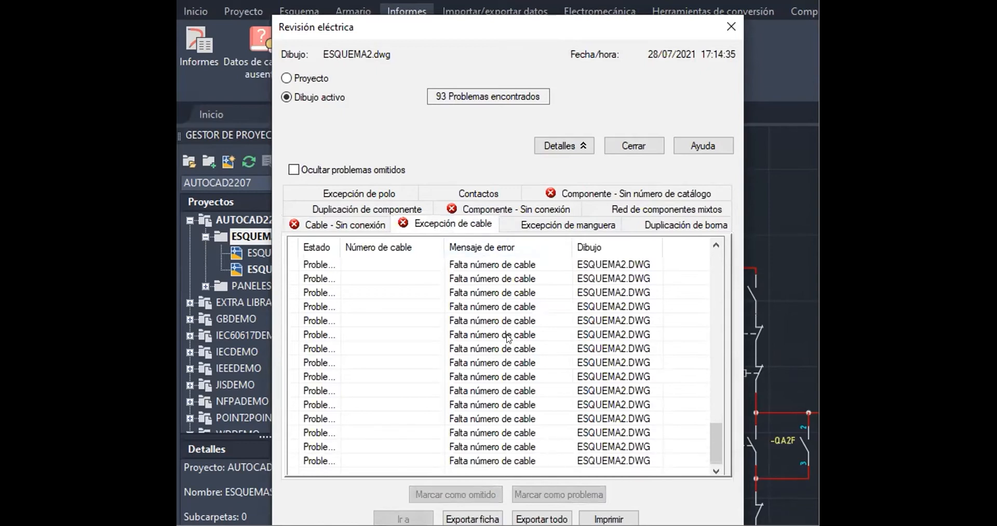
{"action": "scroll", "coordinate": [509, 338], "scroll_direction": "up", "scroll_amount": 20}
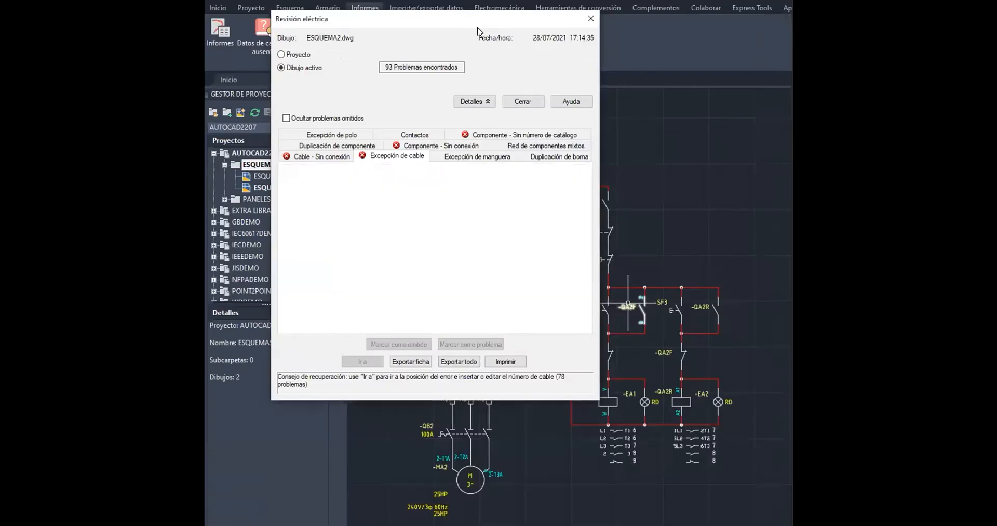
{"action": "left_click_drag", "start_coordinate": [478, 26], "coordinate": [937, 110]}
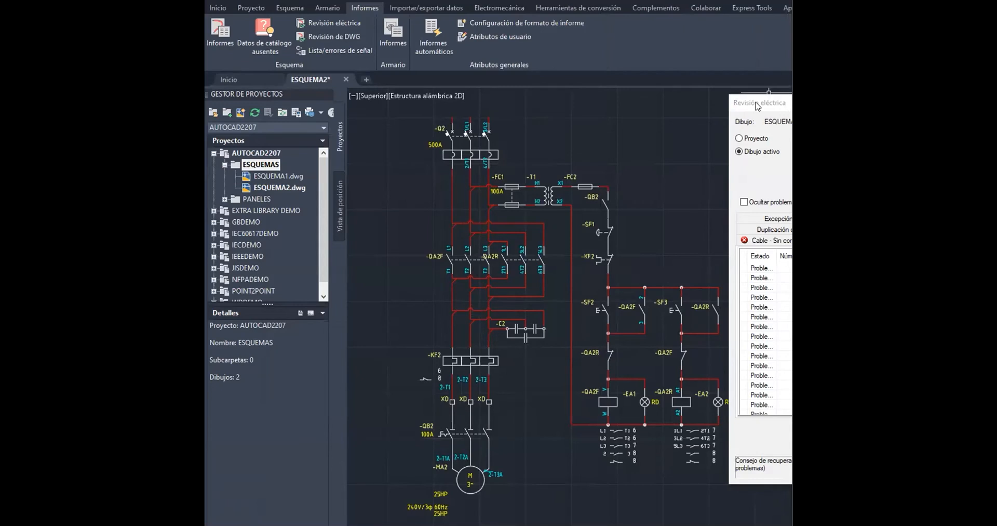
Check the cable exception, terminal duplication and mixed component network categories of the audit
{"action": "left_click", "coordinate": [591, 198]}
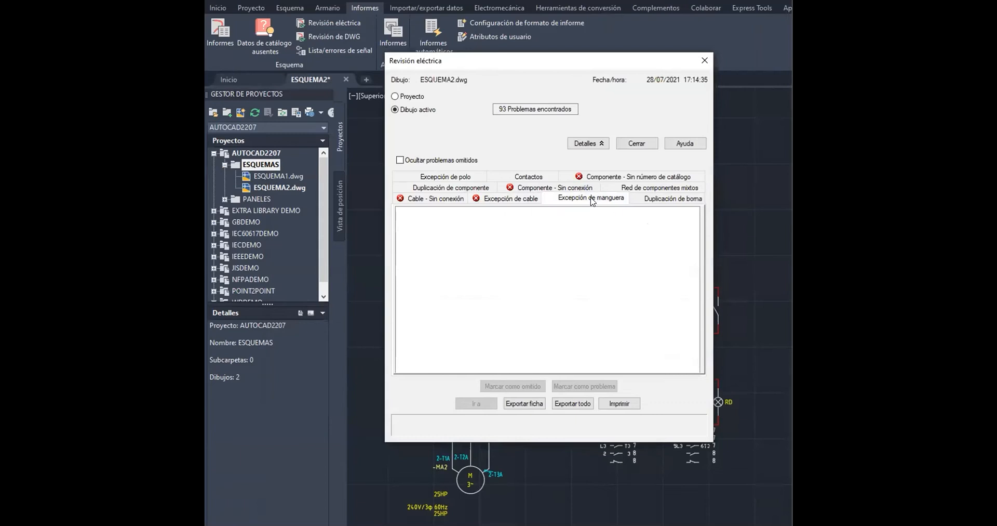
{"action": "left_click", "coordinate": [677, 199]}
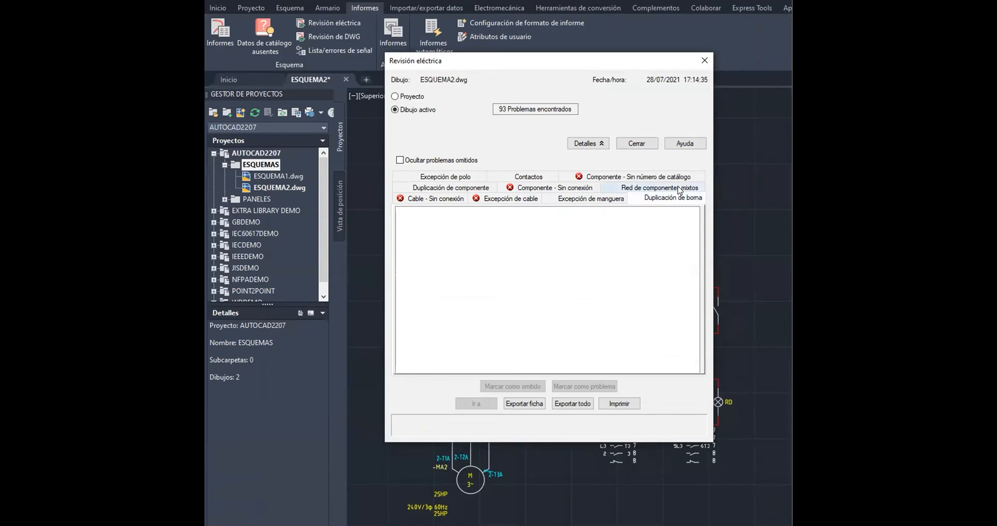
{"action": "left_click", "coordinate": [678, 189]}
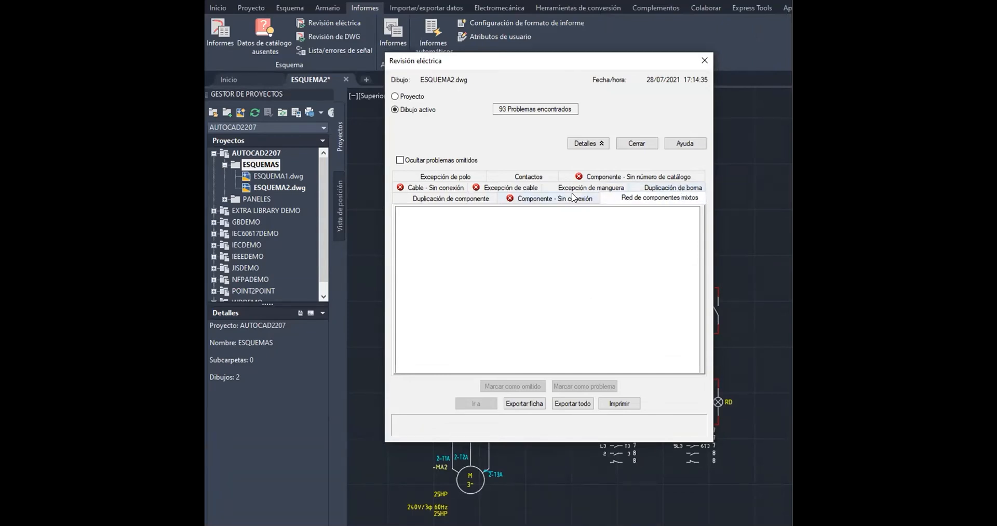
Review the components without wire connections, then check the component duplication category
{"action": "left_click", "coordinate": [509, 200]}
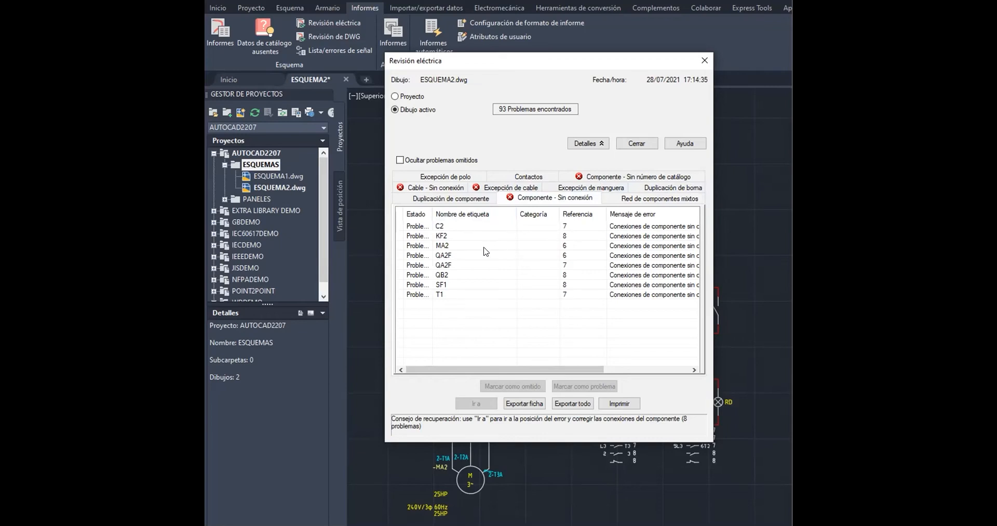
{"action": "left_click_drag", "start_coordinate": [569, 369], "coordinate": [651, 374]}
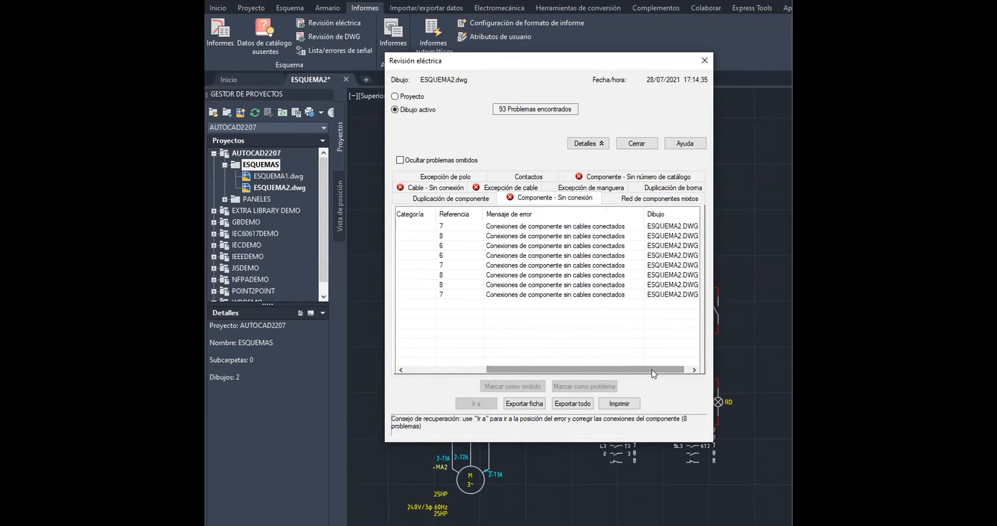
{"action": "left_click_drag", "start_coordinate": [651, 372], "coordinate": [656, 373]}
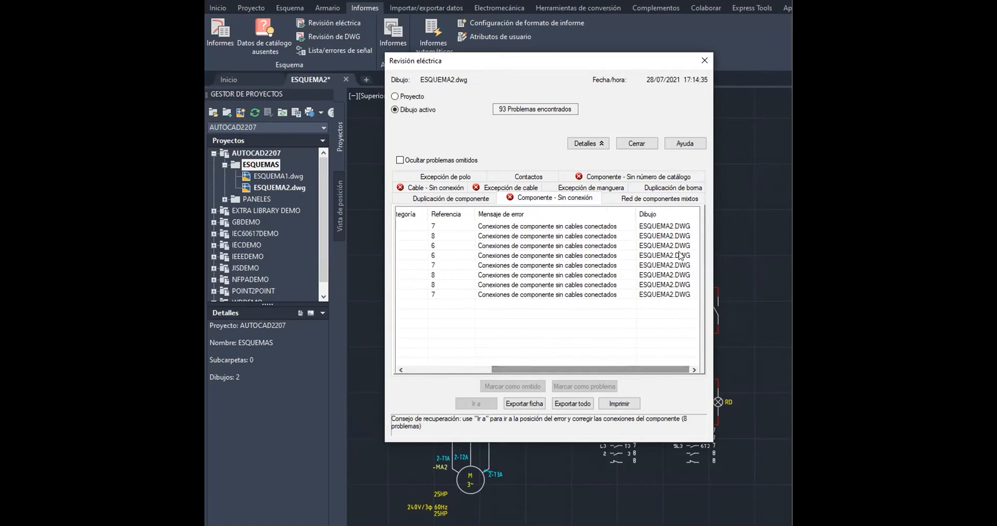
{"action": "left_click", "coordinate": [442, 201]}
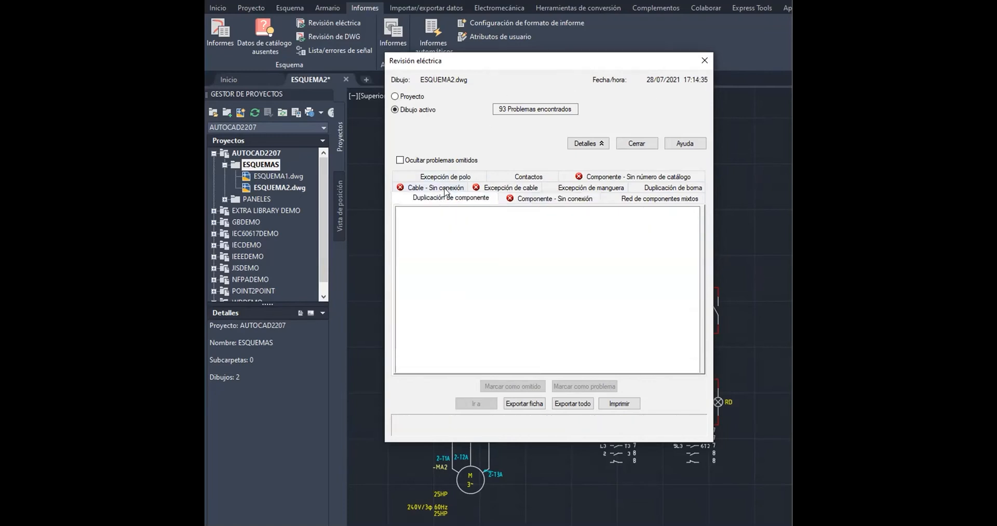
Review the components without catalog numbers and close the Electrical Audit
{"action": "left_click", "coordinate": [599, 179]}
{"action": "left_click_drag", "start_coordinate": [459, 370], "coordinate": [559, 370]}
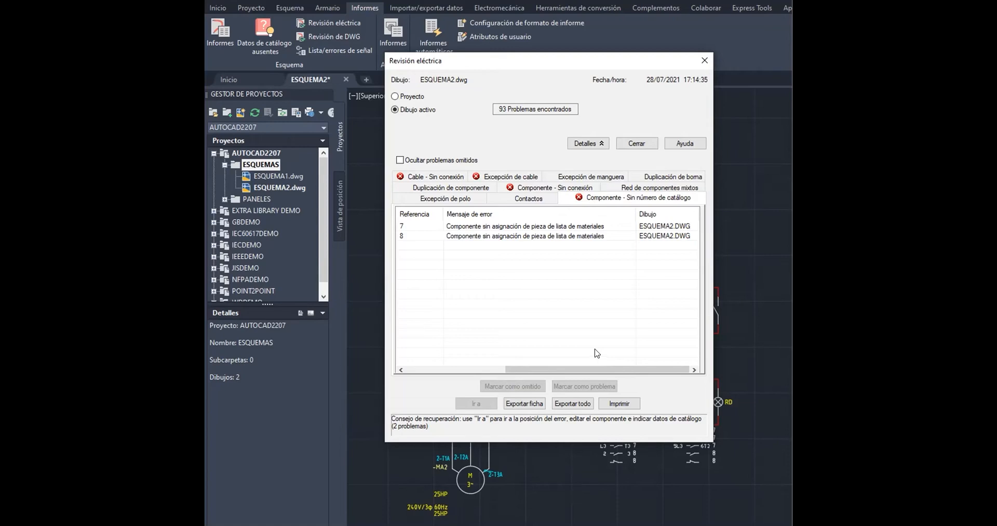
{"action": "left_click", "coordinate": [705, 60]}
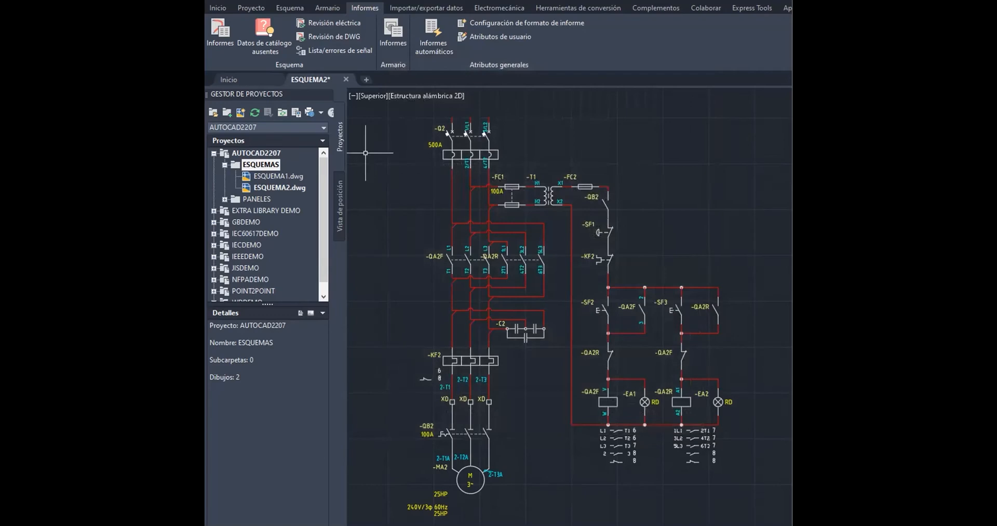
Run the DWG Audit for the project, checking wire gaps, wire number pointers, zero-length wires and unmarked wire numbers
{"action": "left_click", "coordinate": [341, 35]}
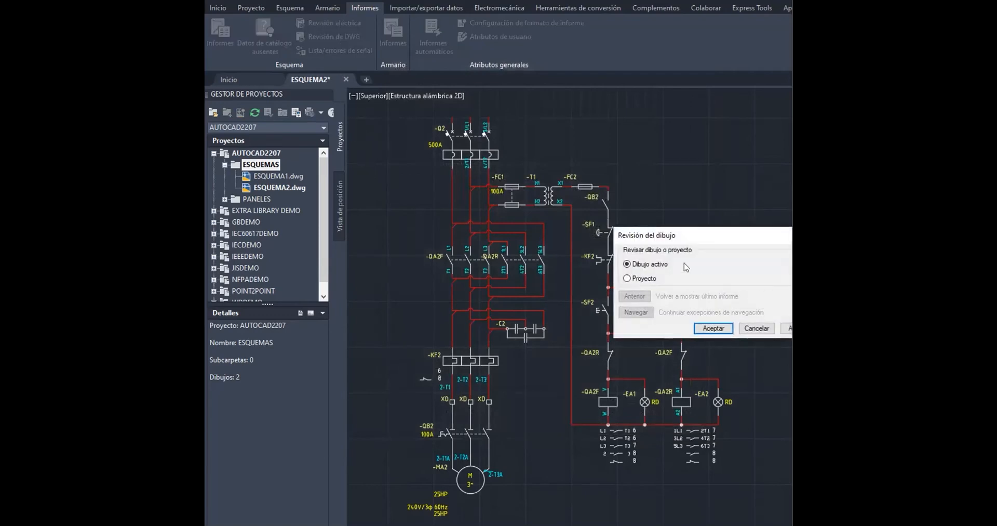
{"action": "left_click_drag", "start_coordinate": [667, 235], "coordinate": [422, 144]}
{"action": "left_click", "coordinate": [389, 189]}
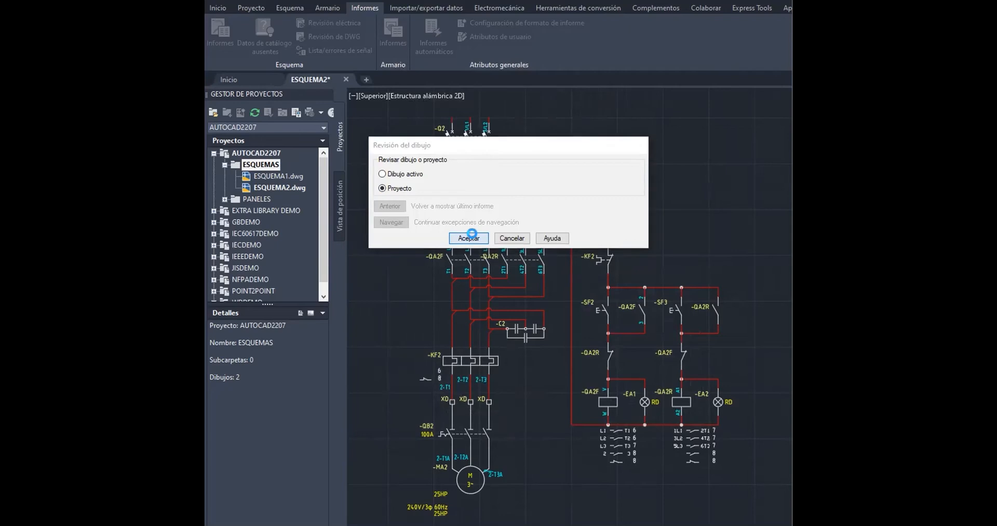
{"action": "left_click", "coordinate": [473, 237]}
{"action": "left_click_drag", "start_coordinate": [748, 251], "coordinate": [479, 216]}
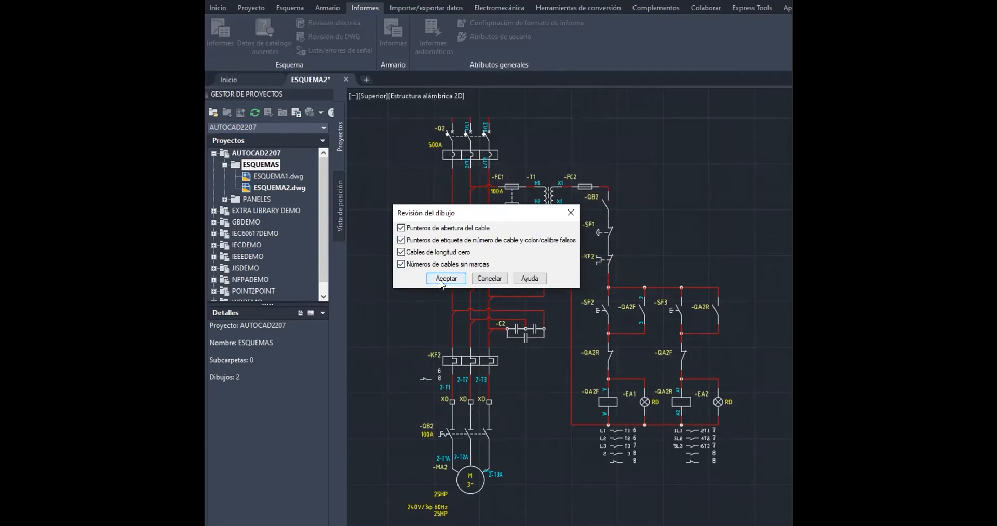
{"action": "left_click", "coordinate": [445, 278]}
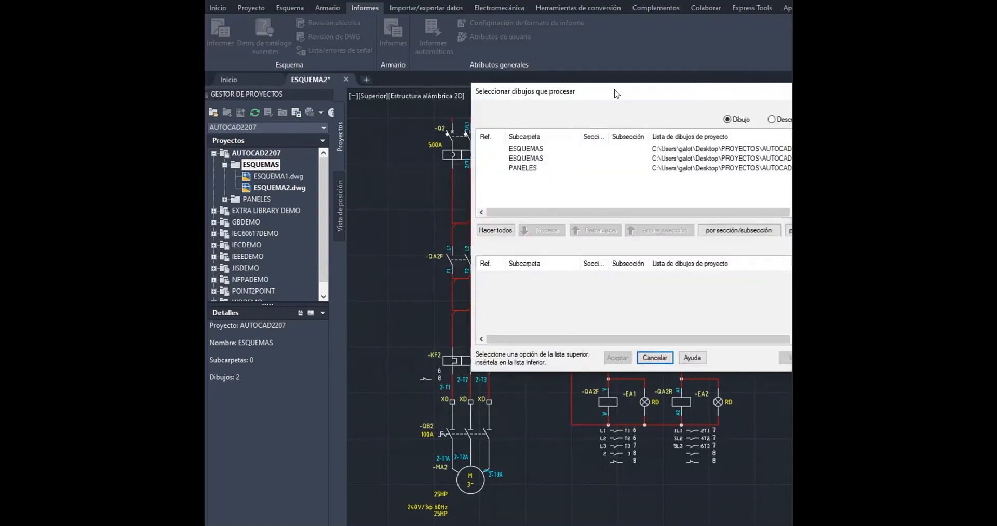
Select ESQUEMA2.dwg for processing and accept saving the drawing when asked
{"action": "left_click_drag", "start_coordinate": [616, 94], "coordinate": [482, 128]}
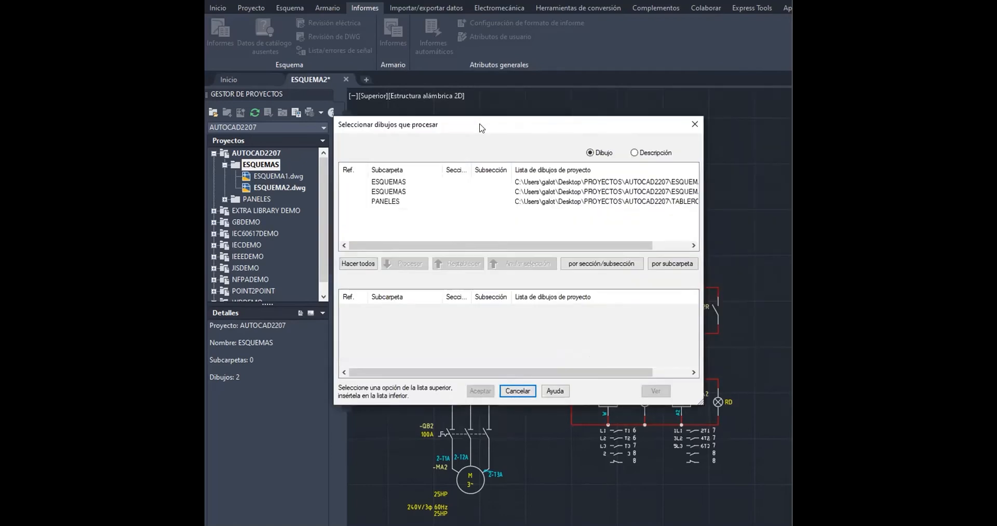
{"action": "mouse_move", "coordinate": [415, 245]}
{"action": "left_mouse_down"}
{"action": "mouse_move", "coordinate": [426, 245]}
{"action": "mouse_move", "coordinate": [383, 247]}
{"action": "mouse_move", "coordinate": [424, 245]}
{"action": "left_mouse_up"}
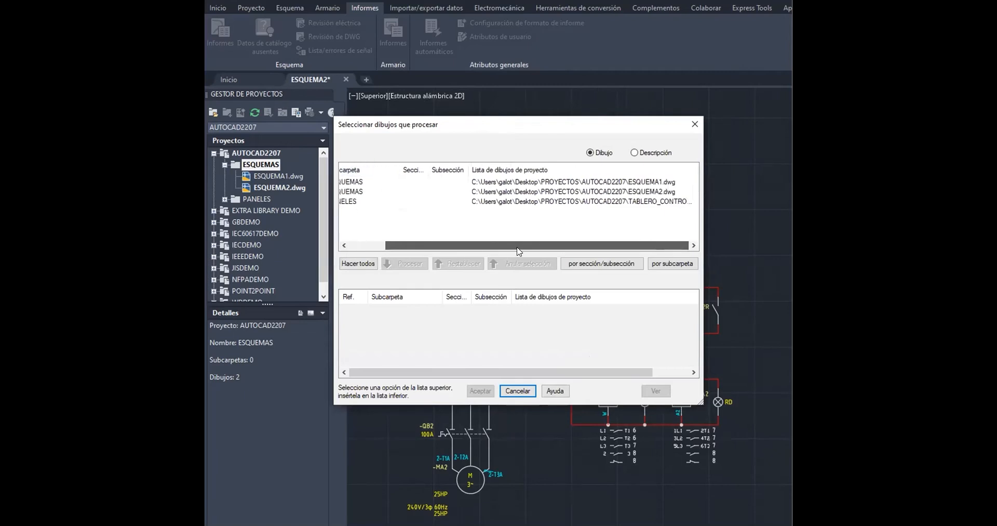
{"action": "left_click", "coordinate": [674, 192]}
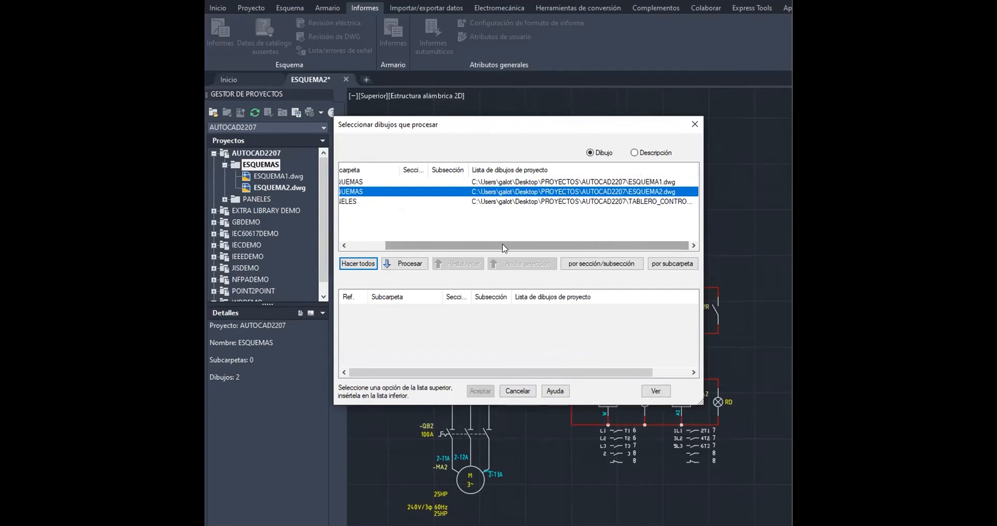
{"action": "left_click", "coordinate": [406, 264]}
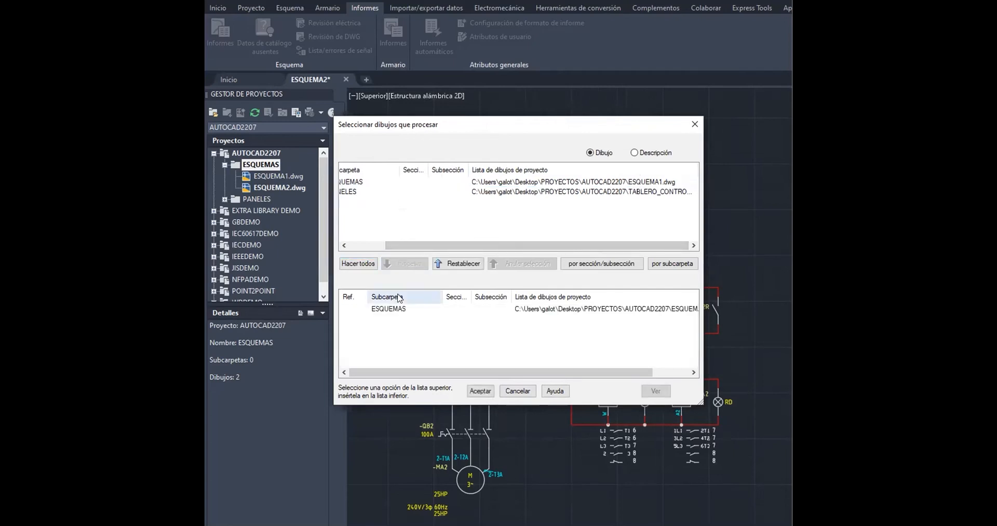
{"action": "left_click", "coordinate": [394, 311]}
{"action": "left_click", "coordinate": [480, 390]}
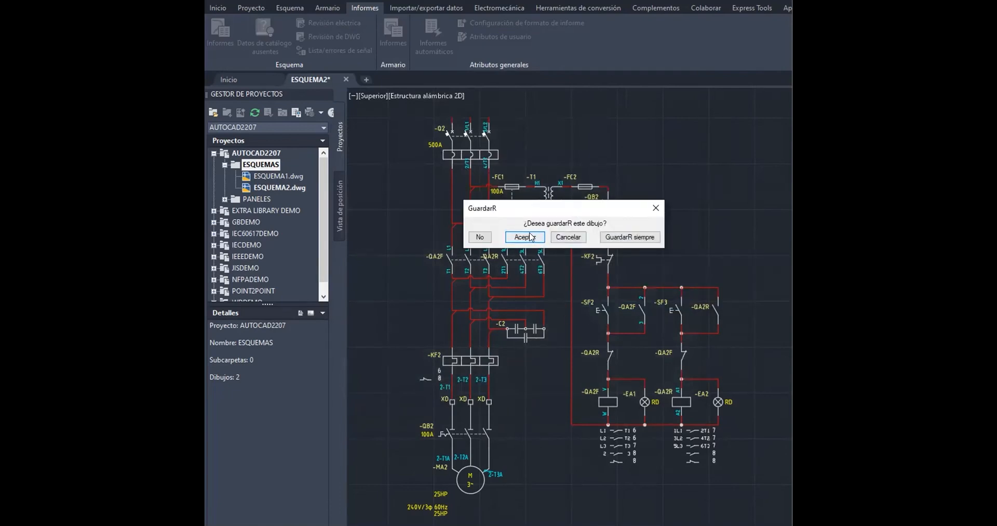
{"action": "left_click", "coordinate": [524, 236]}
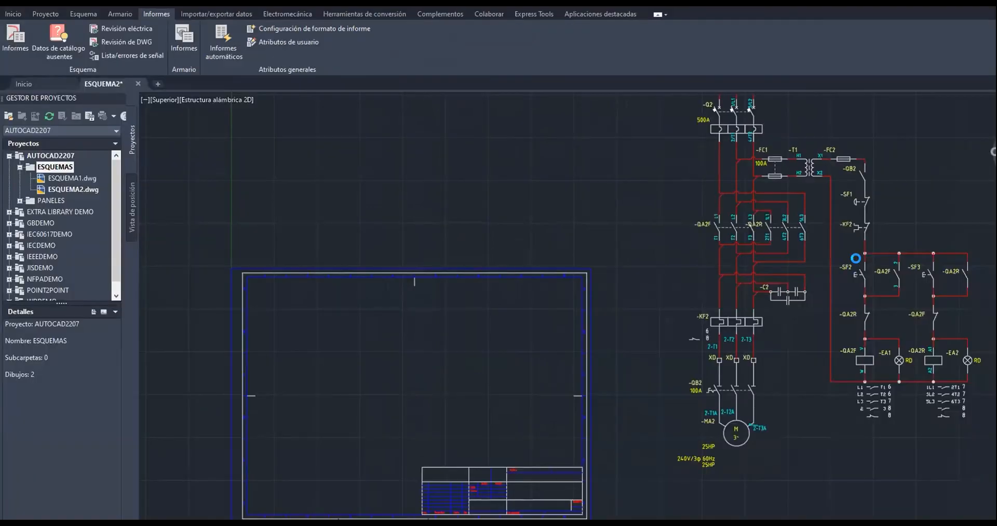
Save the drawing and close the drawing audit report
{"action": "scroll", "coordinate": [853, 261], "scroll_direction": "down", "scroll_amount": 4}
{"action": "scroll", "coordinate": [853, 261], "scroll_direction": "up", "scroll_amount": 4}
{"action": "mouse_move", "coordinate": [835, 260]}
{"action": "middle_mouse_down"}
{"action": "mouse_move", "coordinate": [580, 281]}
{"action": "mouse_move", "coordinate": [483, 306]}
{"action": "middle_mouse_up"}
{"action": "key", "text": "ctrl+s"}
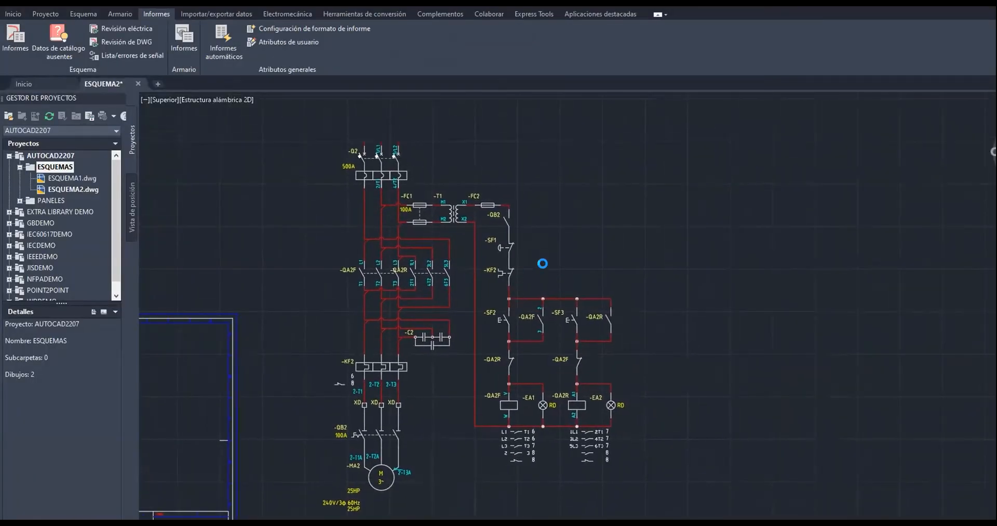
{"action": "middle_click_drag", "start_coordinate": [550, 268], "coordinate": [530, 220]}
{"action": "key", "text": "Return"}
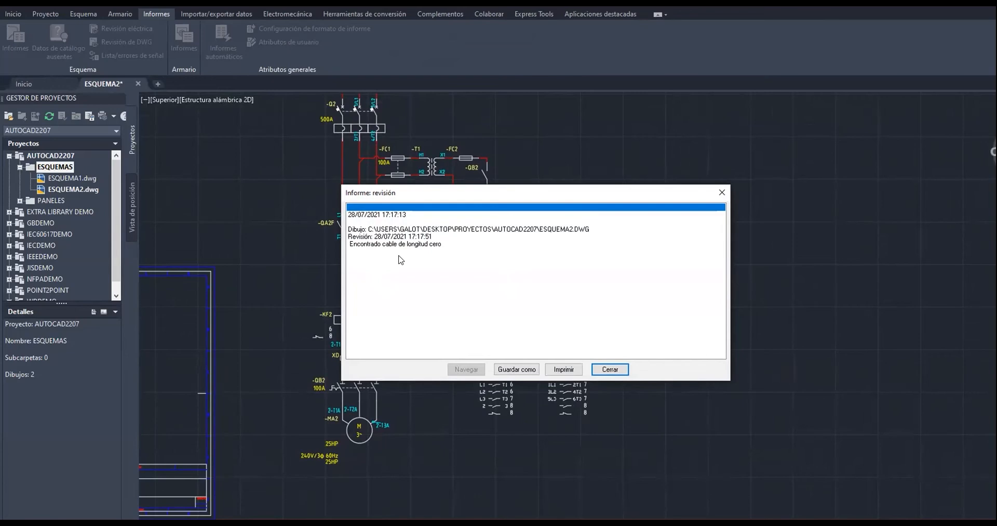
{"action": "left_click", "coordinate": [606, 368]}
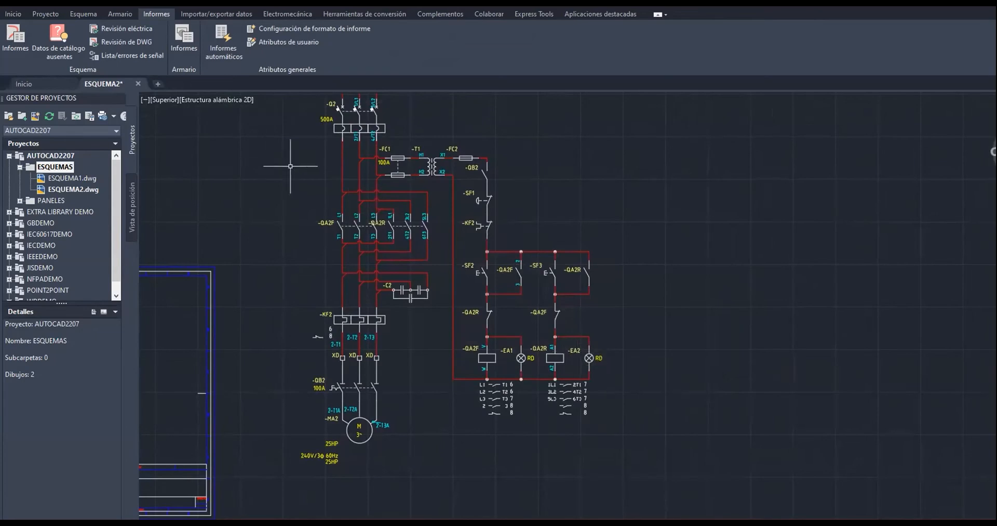
{"action": "scroll", "coordinate": [534, 187], "scroll_direction": "up", "scroll_amount": 1}
{"action": "scroll", "coordinate": [534, 186], "scroll_direction": "down", "scroll_amount": 1}
{"action": "scroll", "coordinate": [534, 185], "scroll_direction": "up", "scroll_amount": 1}
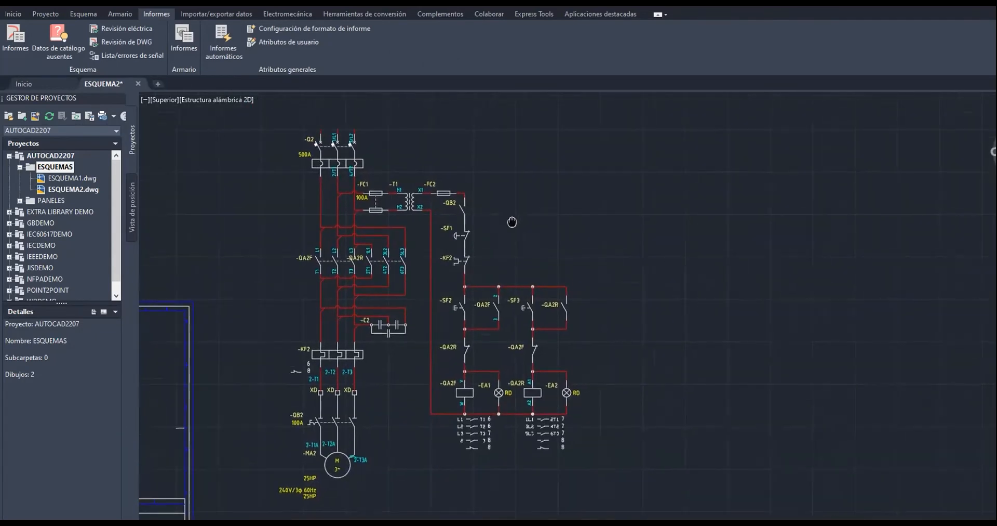
Open the report format configuration and browse the schematic report types one by one
{"action": "scroll", "coordinate": [527, 188], "scroll_direction": "down", "scroll_amount": 1}
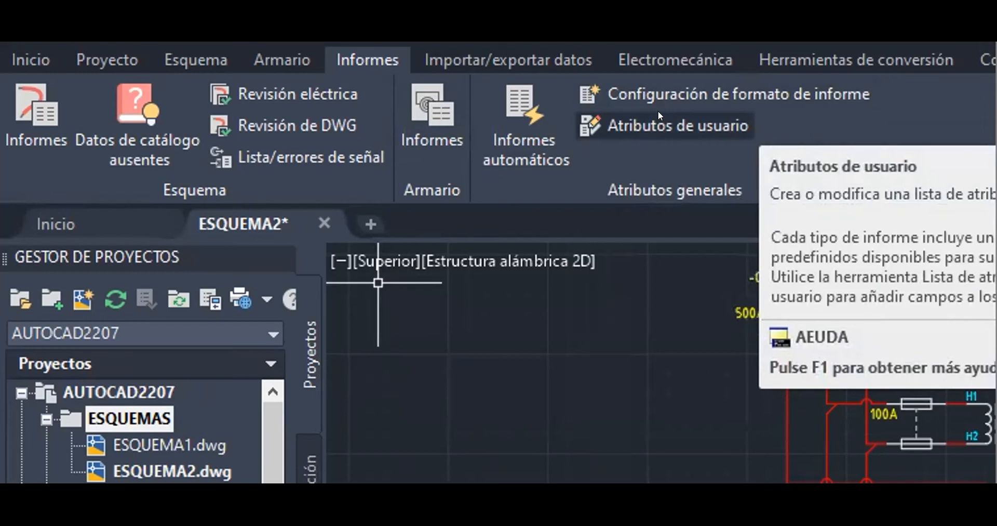
{"action": "left_click", "coordinate": [721, 90]}
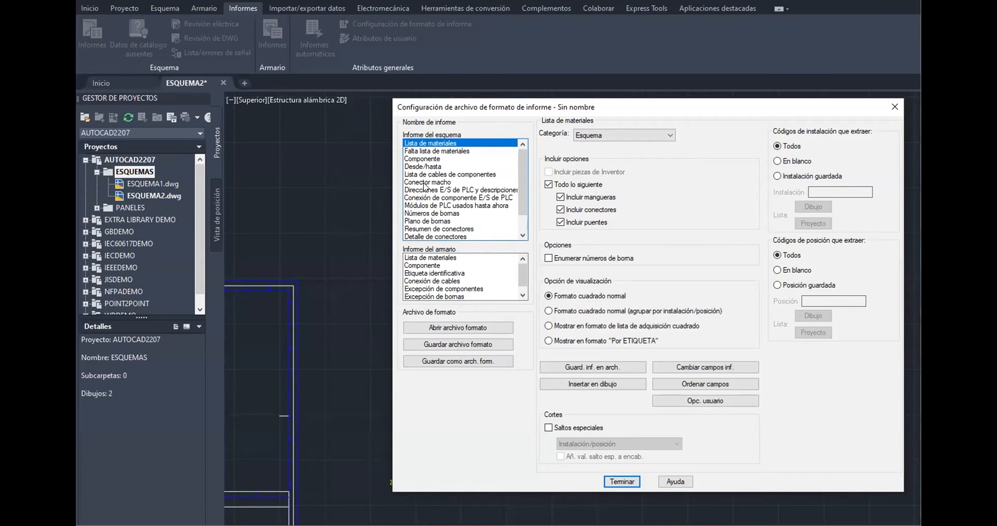
{"action": "left_click", "coordinate": [452, 151]}
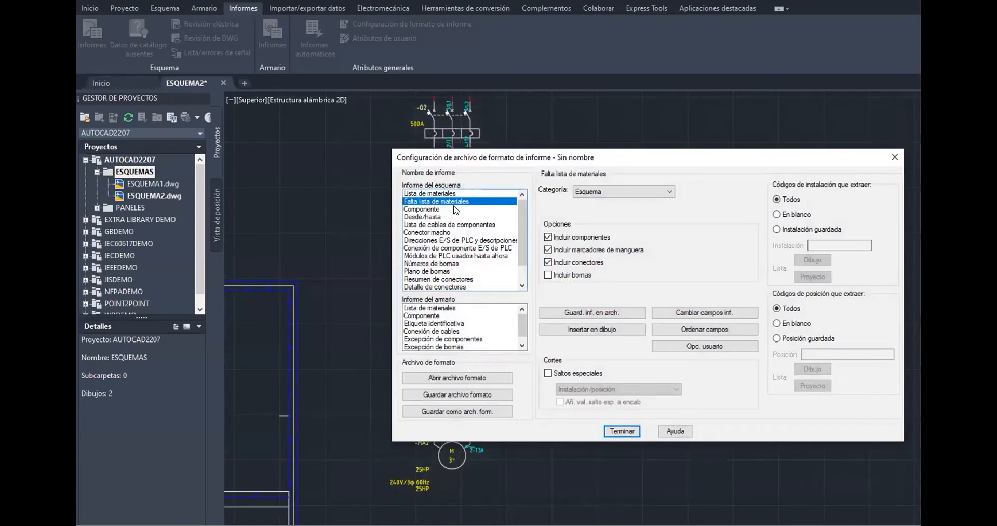
{"action": "left_click", "coordinate": [437, 209]}
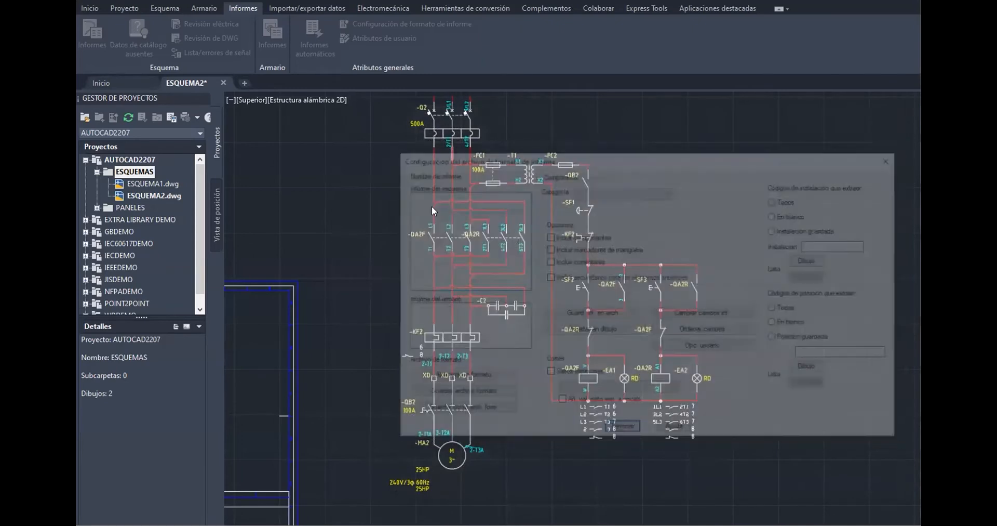
{"action": "left_click", "coordinate": [423, 216]}
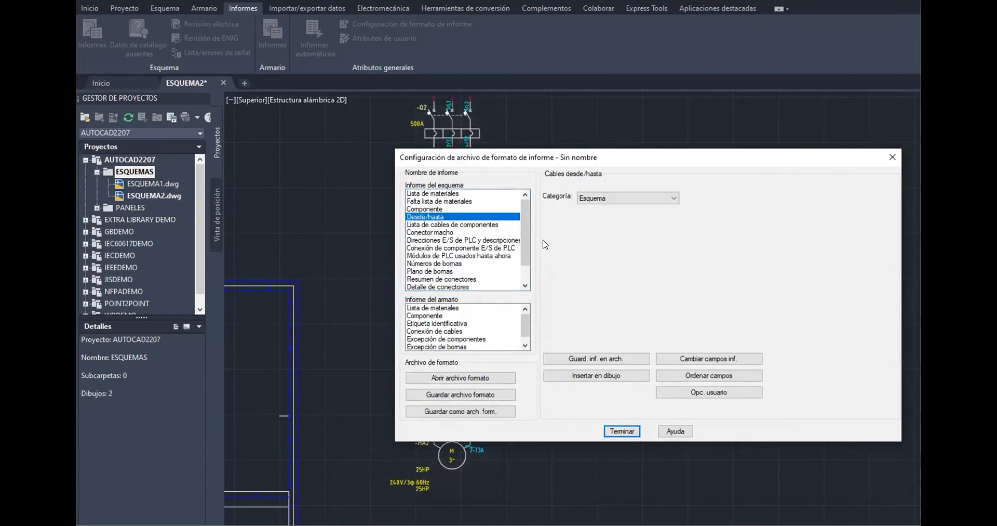
{"action": "left_click", "coordinate": [456, 225]}
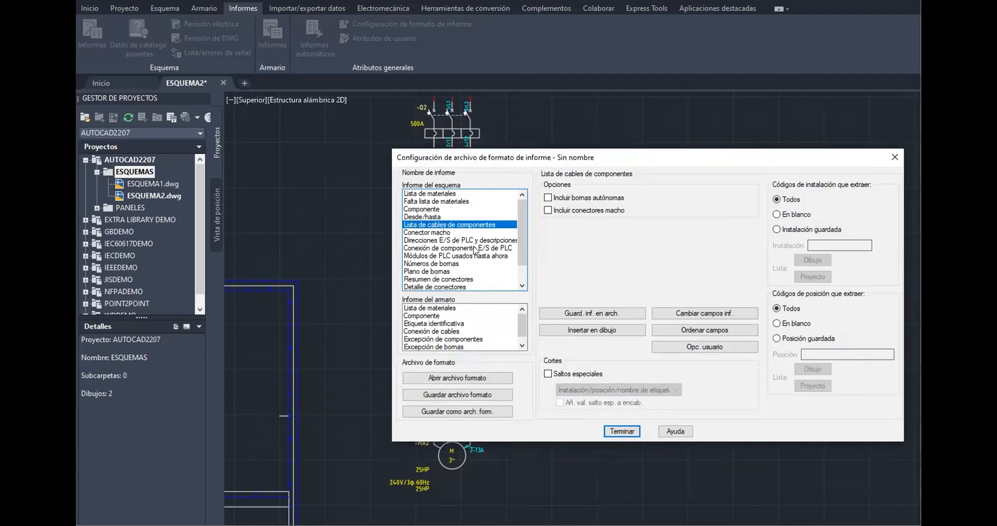
{"action": "left_click", "coordinate": [433, 232]}
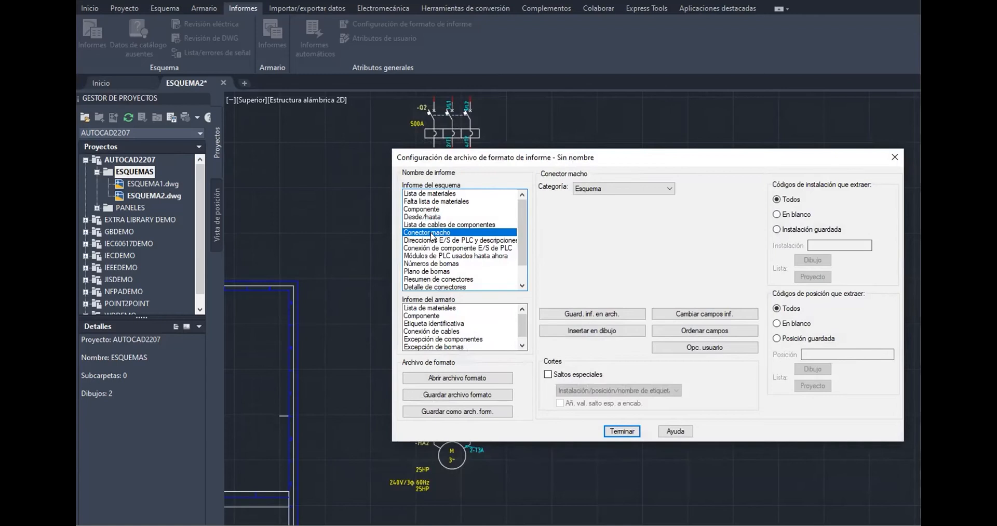
{"action": "left_click", "coordinate": [424, 241]}
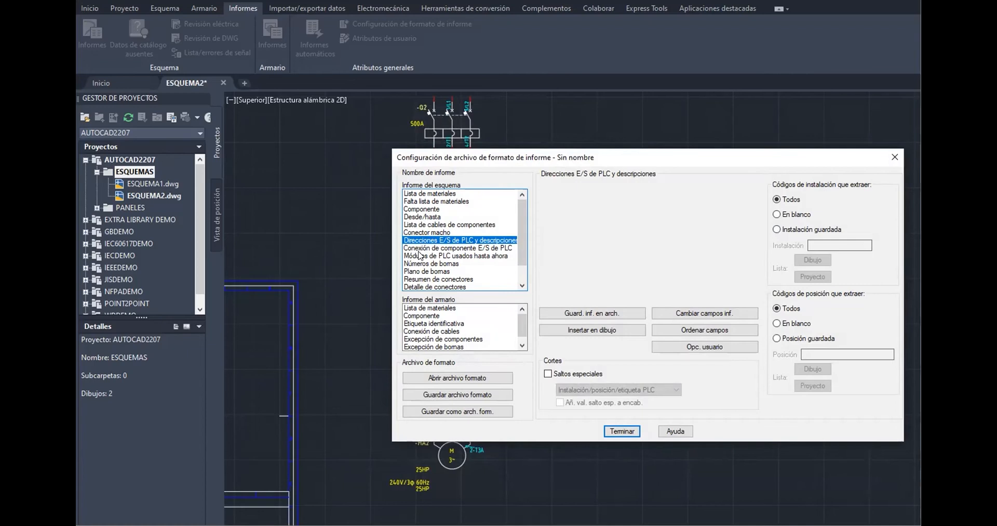
{"action": "left_click", "coordinate": [448, 248]}
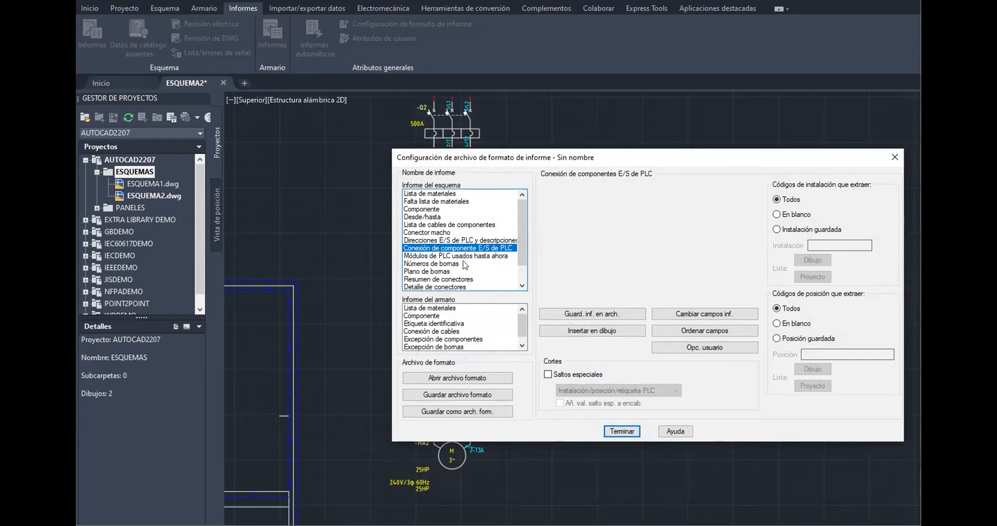
{"action": "left_click", "coordinate": [452, 263]}
{"action": "scroll", "coordinate": [443, 270], "scroll_direction": "down", "scroll_amount": 1}
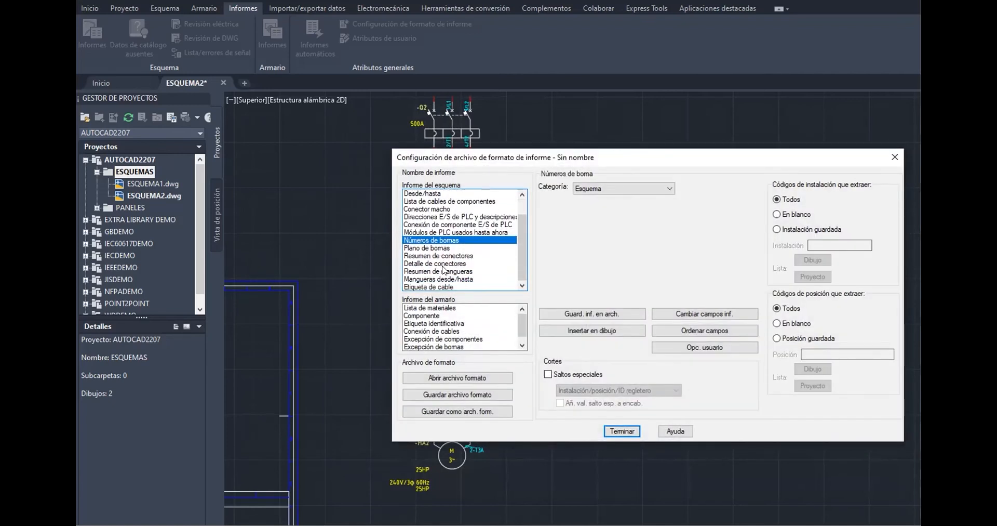
{"action": "left_click", "coordinate": [435, 248]}
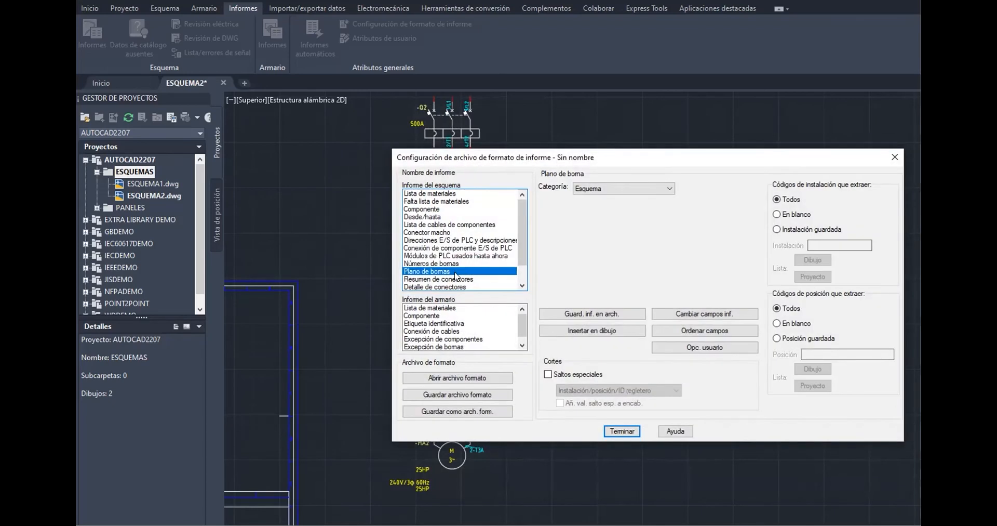
{"action": "scroll", "coordinate": [437, 273], "scroll_direction": "down", "scroll_amount": 1}
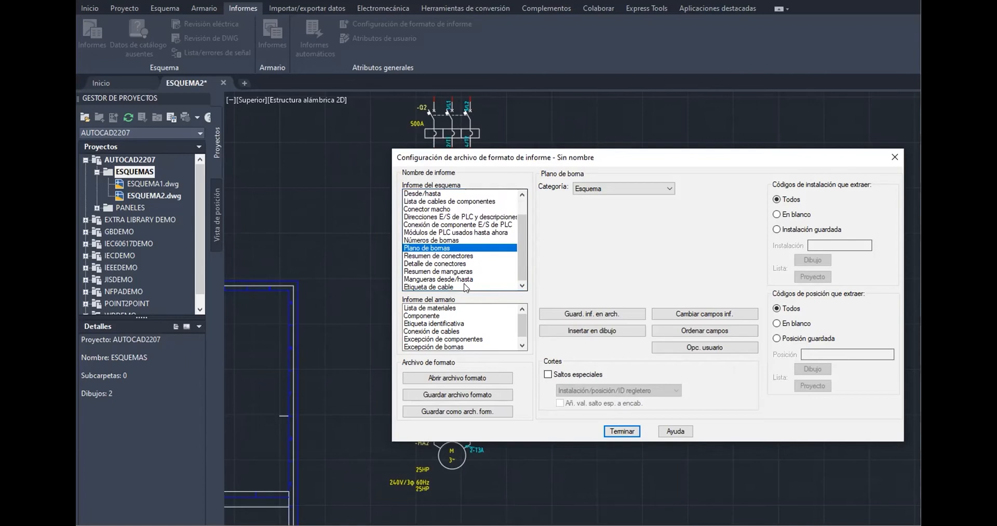
Browse the panel report types in the format configuration and return to the schematic bill of materials
{"action": "left_click", "coordinate": [452, 308]}
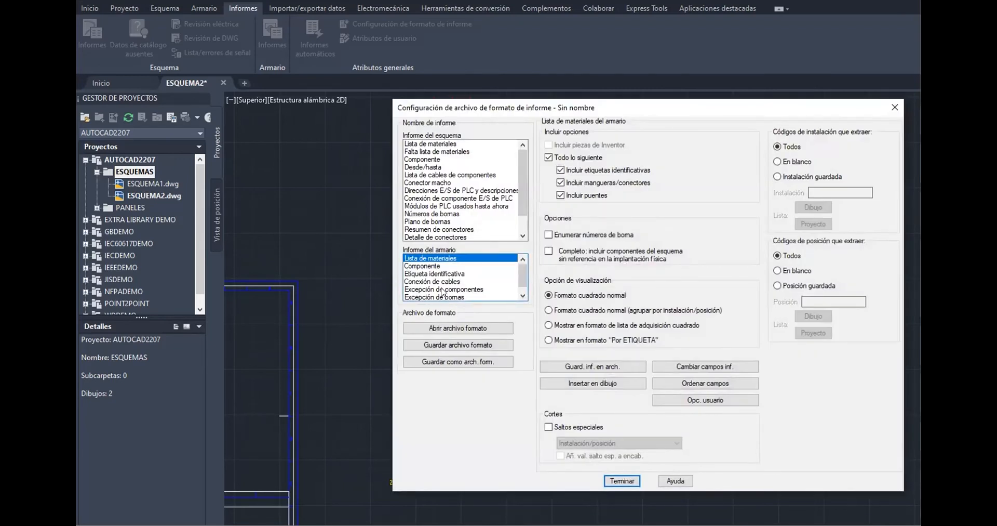
{"action": "left_click", "coordinate": [438, 266]}
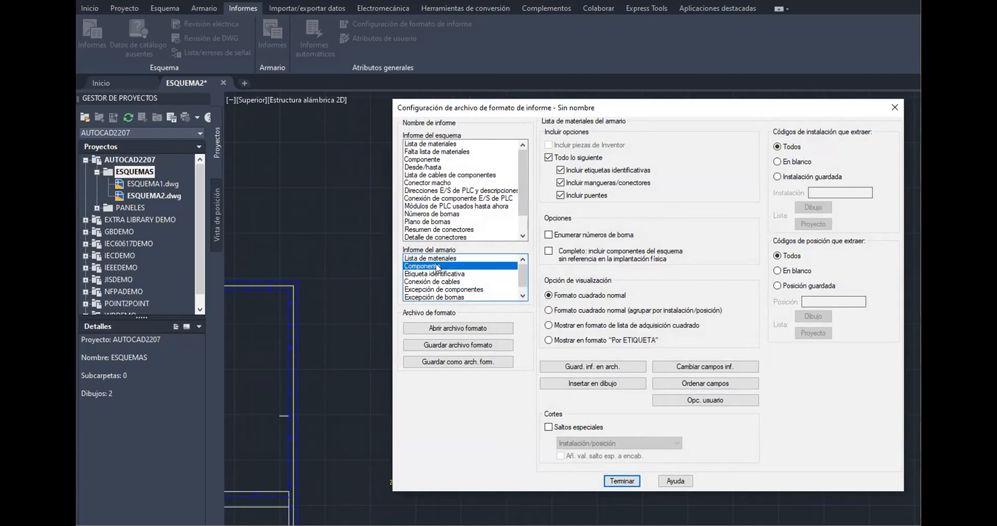
{"action": "left_click", "coordinate": [438, 322]}
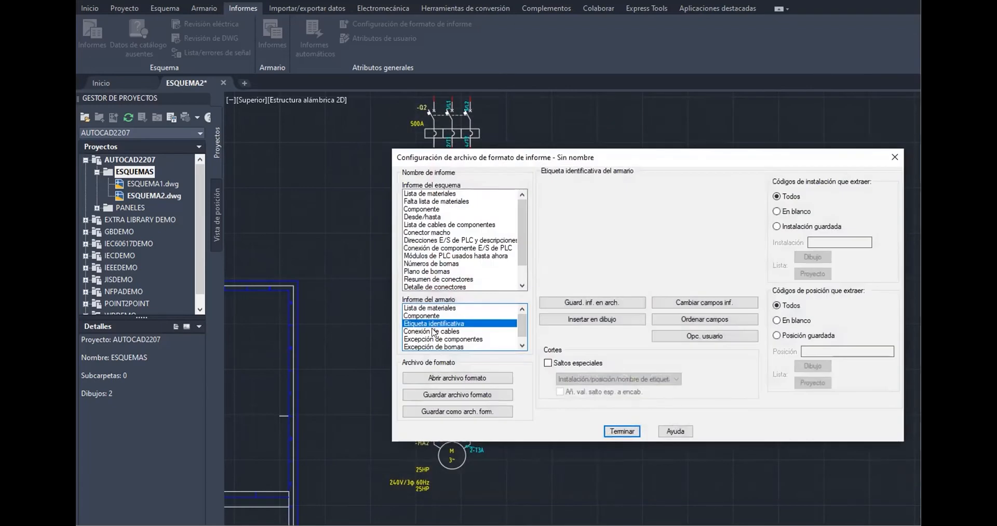
{"action": "left_click", "coordinate": [433, 331]}
{"action": "left_click", "coordinate": [428, 338]}
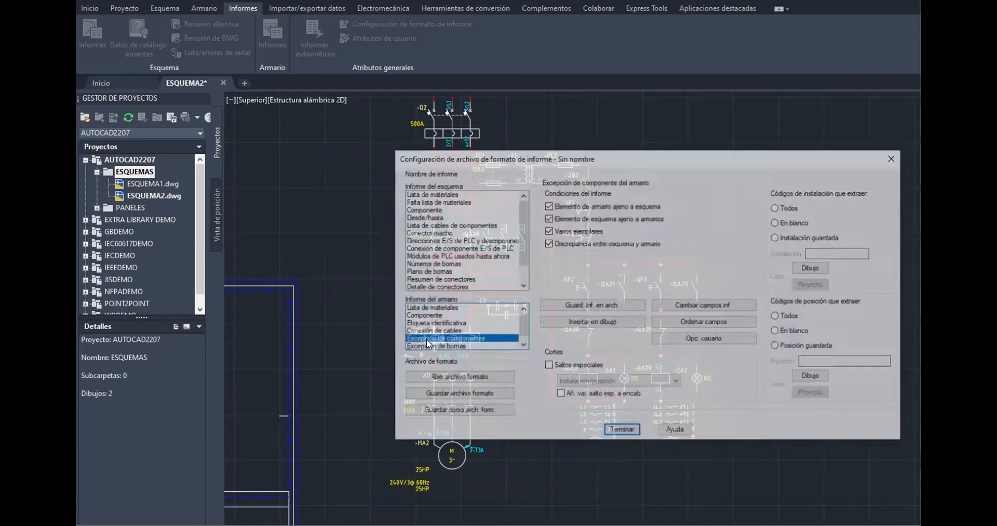
{"action": "left_click", "coordinate": [421, 346]}
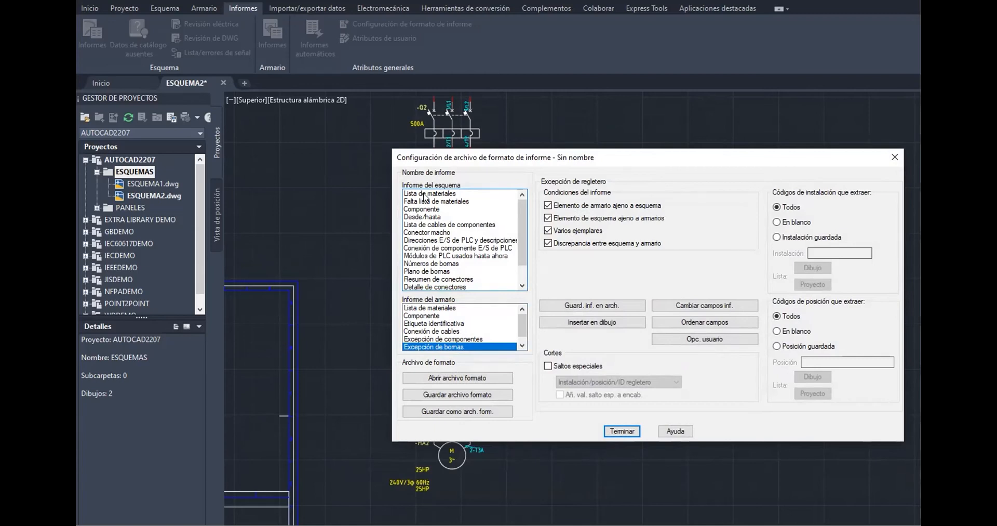
{"action": "left_click", "coordinate": [424, 194]}
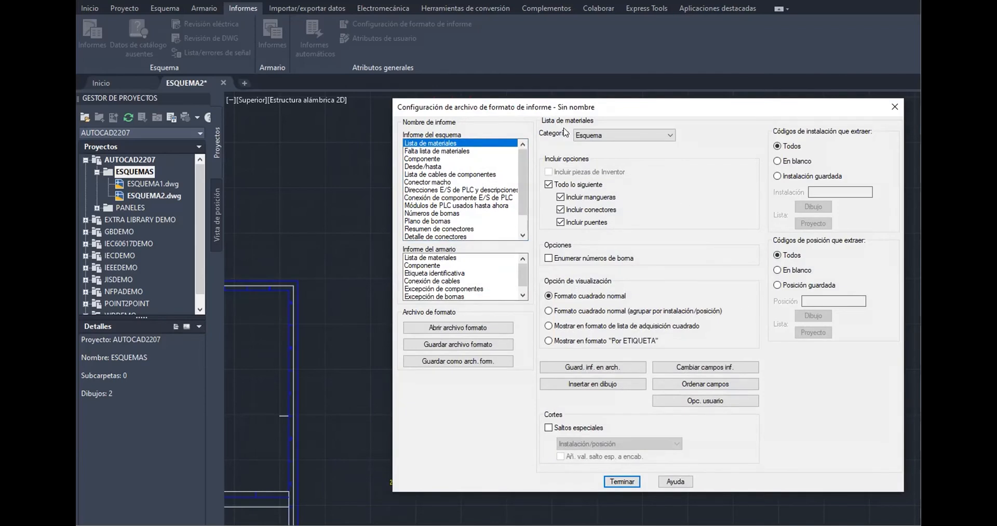
Set the bill of materials format to include all items and enumerate terminal numbers
{"action": "left_click", "coordinate": [600, 136]}
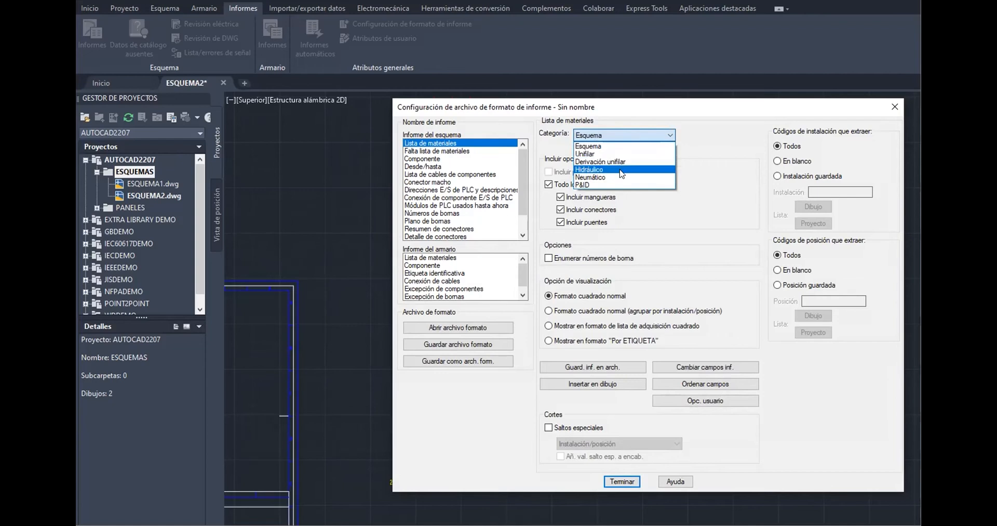
{"action": "left_click", "coordinate": [663, 139]}
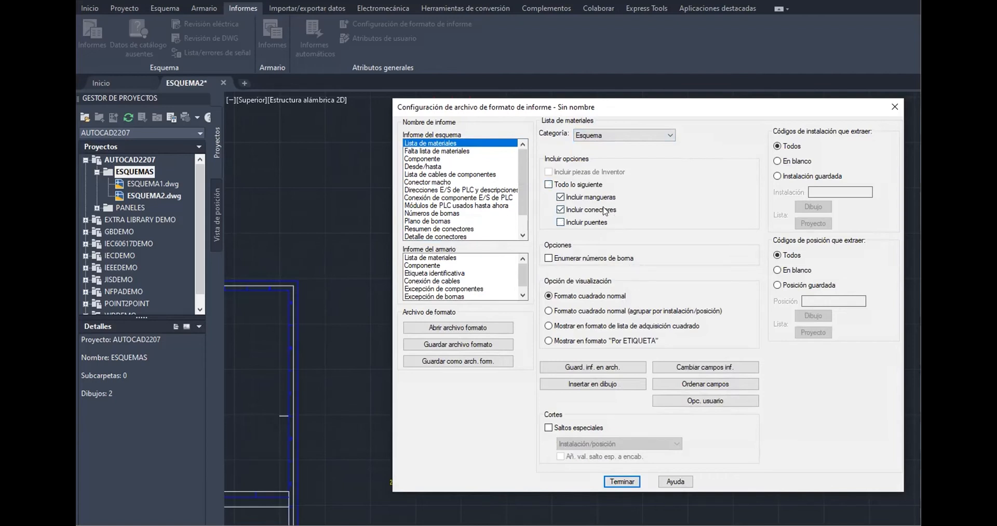
{"action": "left_click", "coordinate": [590, 185]}
{"action": "left_click", "coordinate": [590, 187]}
{"action": "left_click", "coordinate": [549, 259]}
Enable special breaks in the bill of materials format, grouped by Fabricante
{"action": "left_click", "coordinate": [576, 428]}
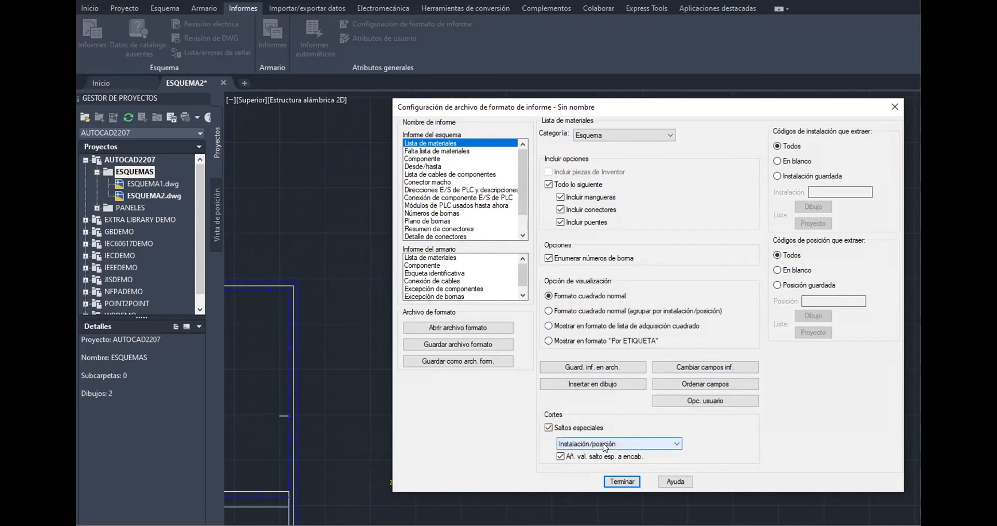
{"action": "left_click", "coordinate": [603, 442]}
{"action": "left_click", "coordinate": [579, 461]}
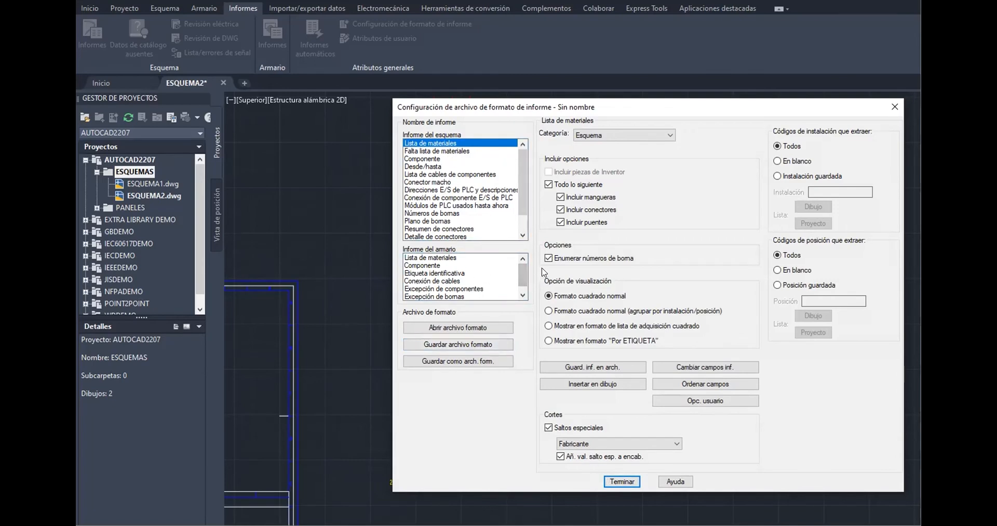
Decline saving the format changes, review other report types, and close the report format configuration
{"action": "double_click", "coordinate": [437, 158]}
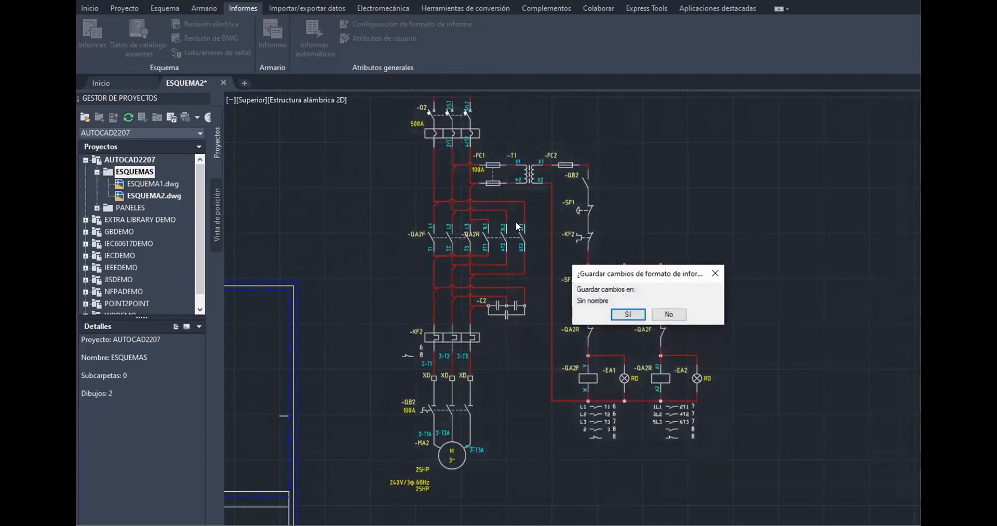
{"action": "left_click", "coordinate": [669, 313]}
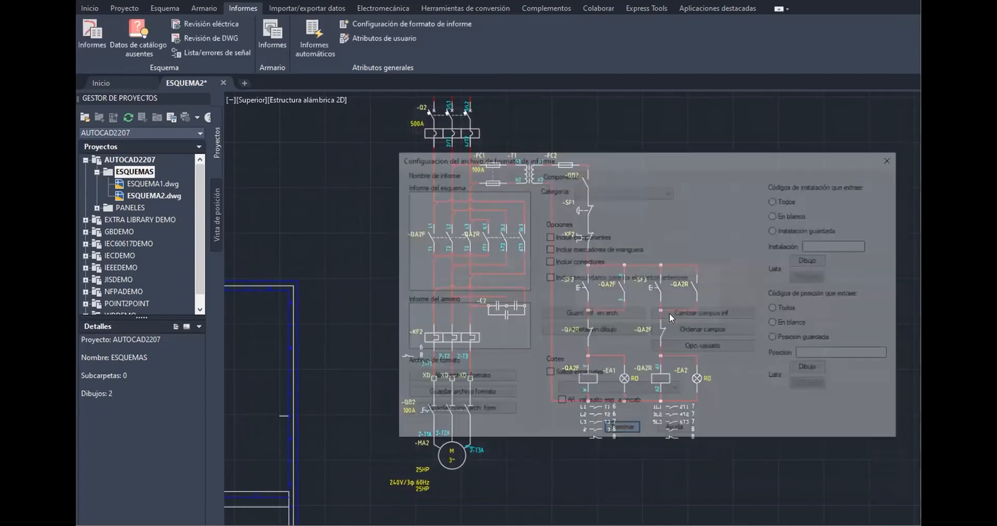
{"action": "left_click", "coordinate": [474, 225]}
{"action": "left_click", "coordinate": [453, 248]}
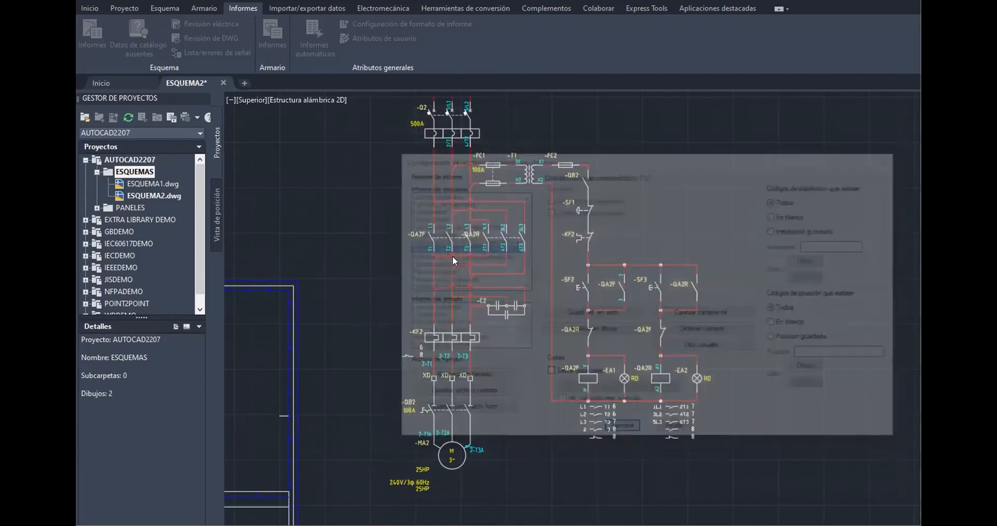
{"action": "left_click", "coordinate": [452, 264]}
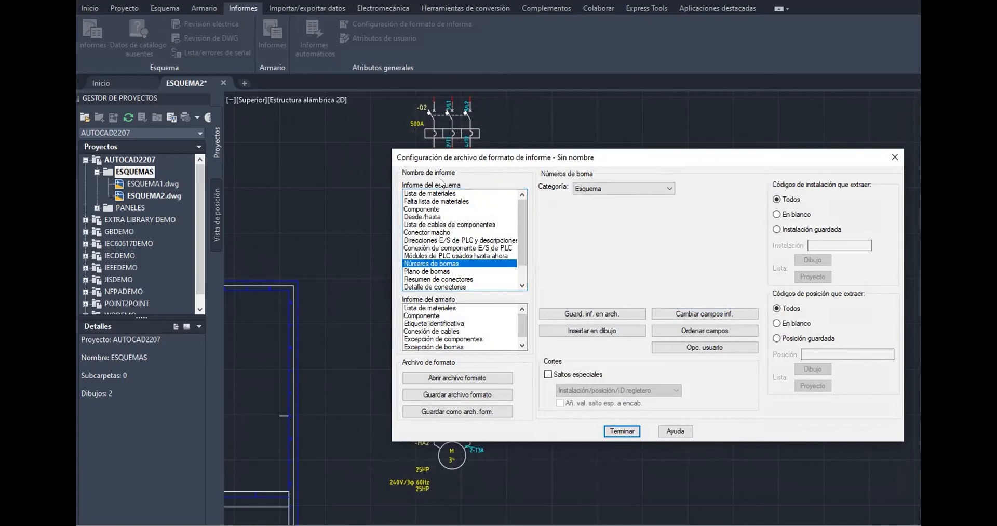
{"action": "left_click", "coordinate": [441, 192]}
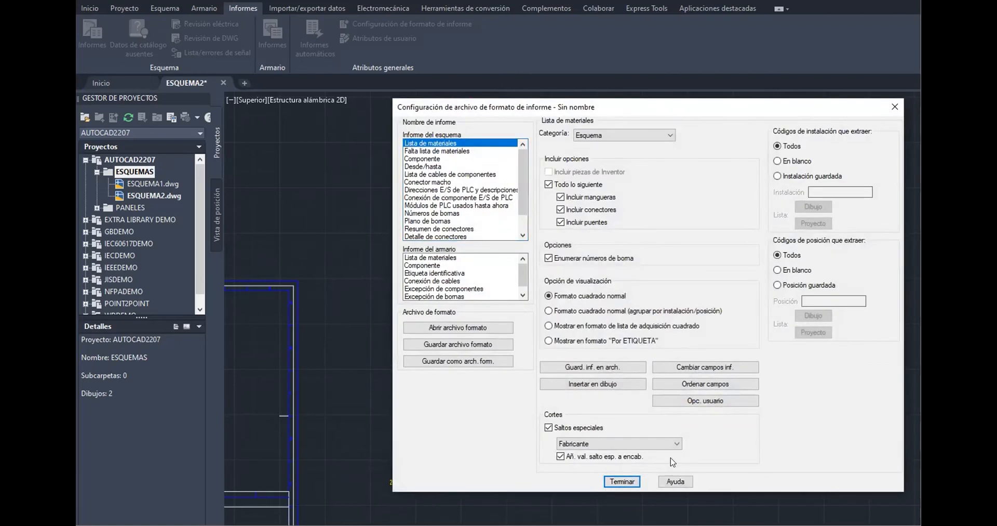
{"action": "left_click", "coordinate": [623, 481]}
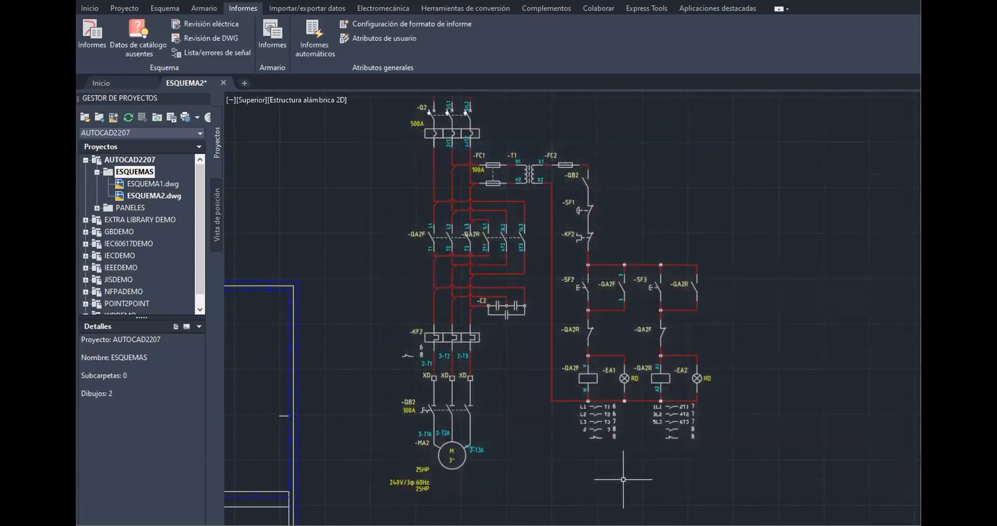
Open the user-defined attributes list and accept it without changes
{"action": "left_click", "coordinate": [357, 36]}
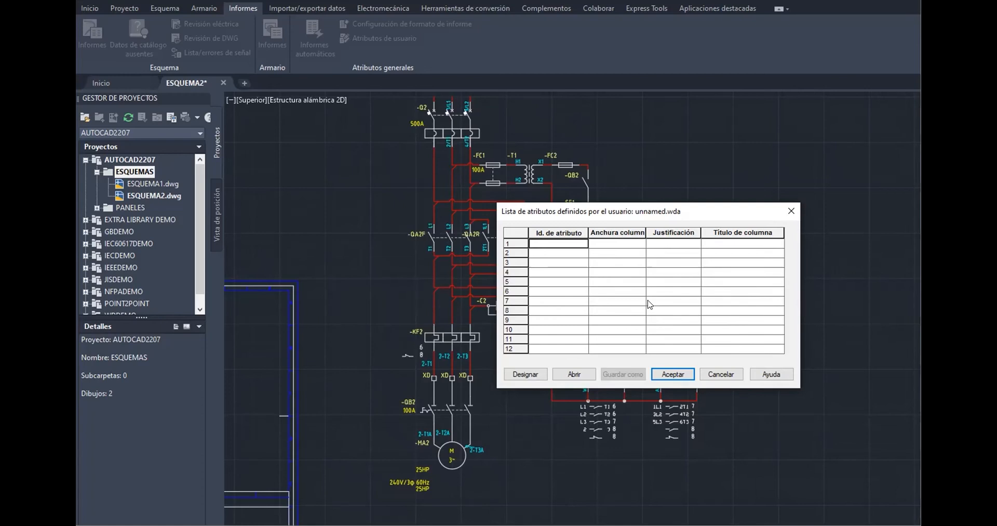
{"action": "left_click", "coordinate": [673, 374]}
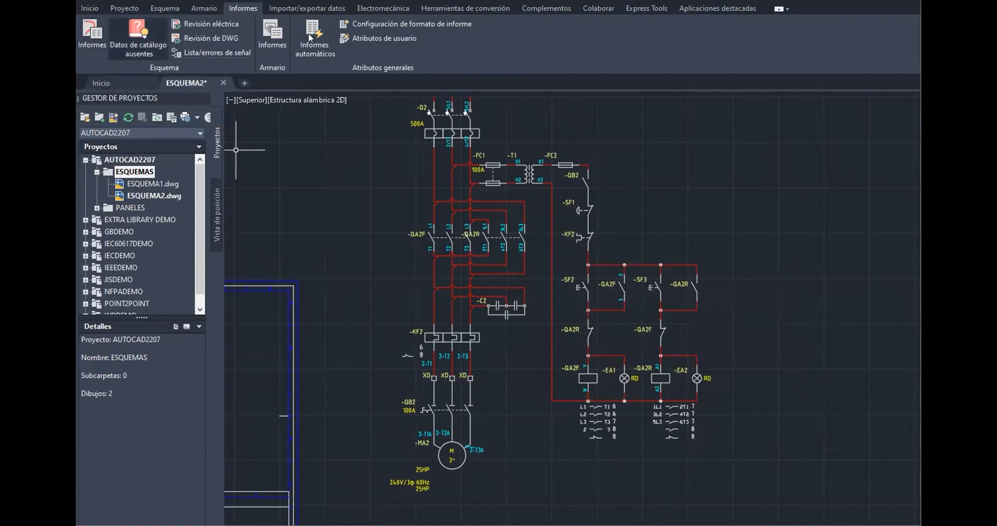
Generate the schematic bill of materials report for the active drawing and scroll through its entries
{"action": "left_click", "coordinate": [82, 37]}
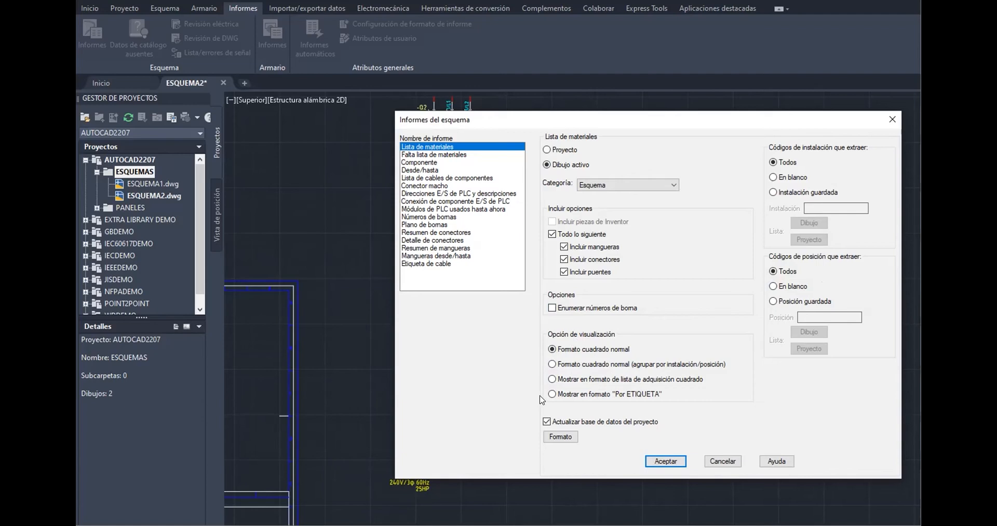
{"action": "left_click", "coordinate": [665, 460]}
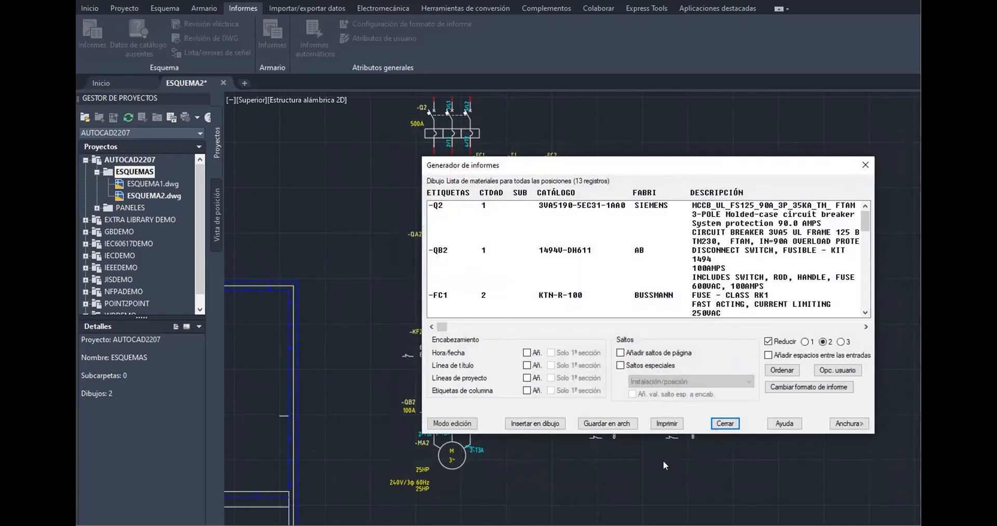
{"action": "scroll", "coordinate": [558, 261], "scroll_direction": "down", "scroll_amount": 10}
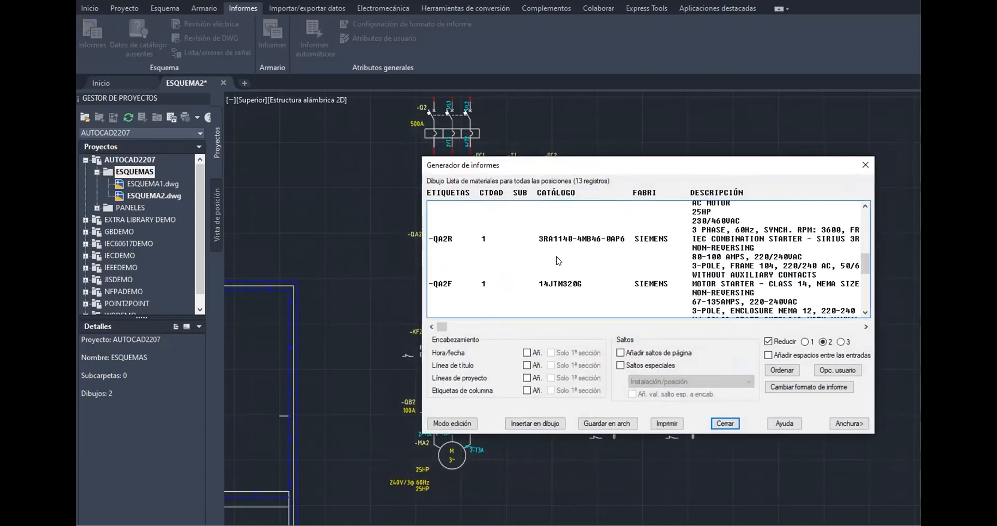
{"action": "scroll", "coordinate": [559, 260], "scroll_direction": "down", "scroll_amount": 2}
{"action": "scroll", "coordinate": [558, 261], "scroll_direction": "up", "scroll_amount": 12}
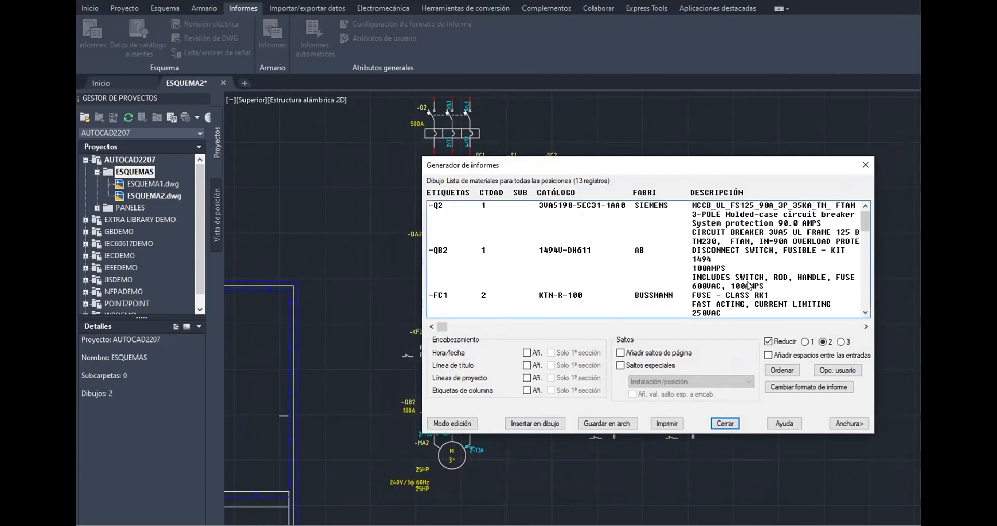
{"action": "scroll", "coordinate": [748, 265], "scroll_direction": "down", "scroll_amount": 15}
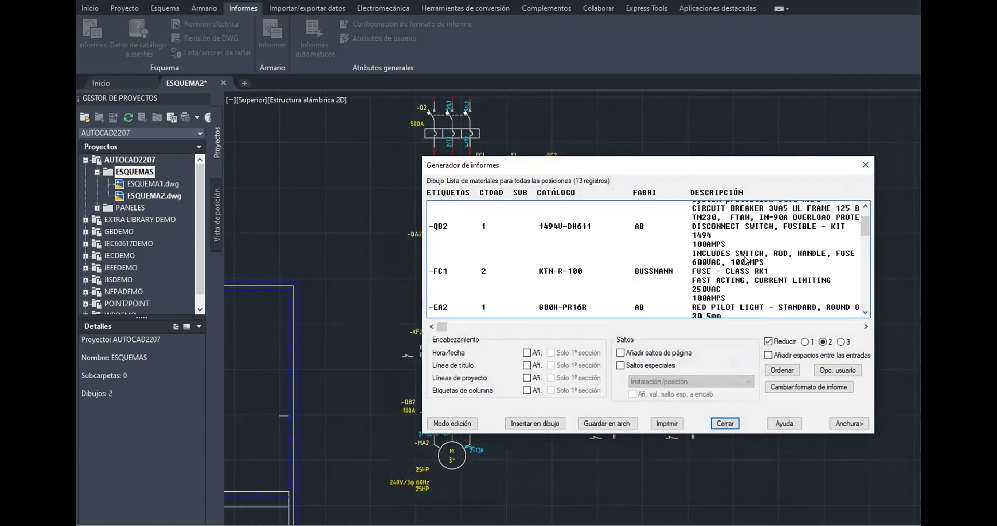
Open the report's edit mode and scroll through the listed component lines
{"action": "scroll", "coordinate": [746, 260], "scroll_direction": "down", "scroll_amount": 2}
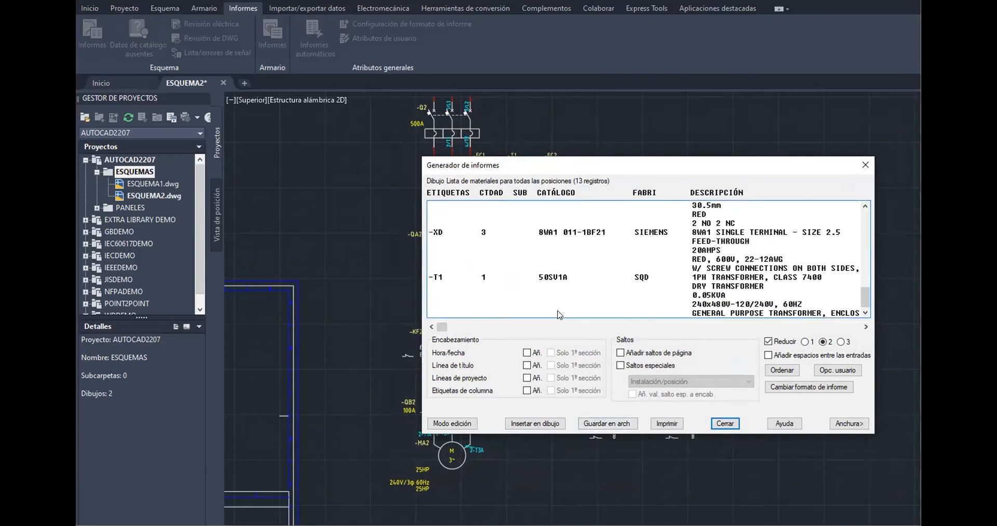
{"action": "left_click", "coordinate": [462, 425]}
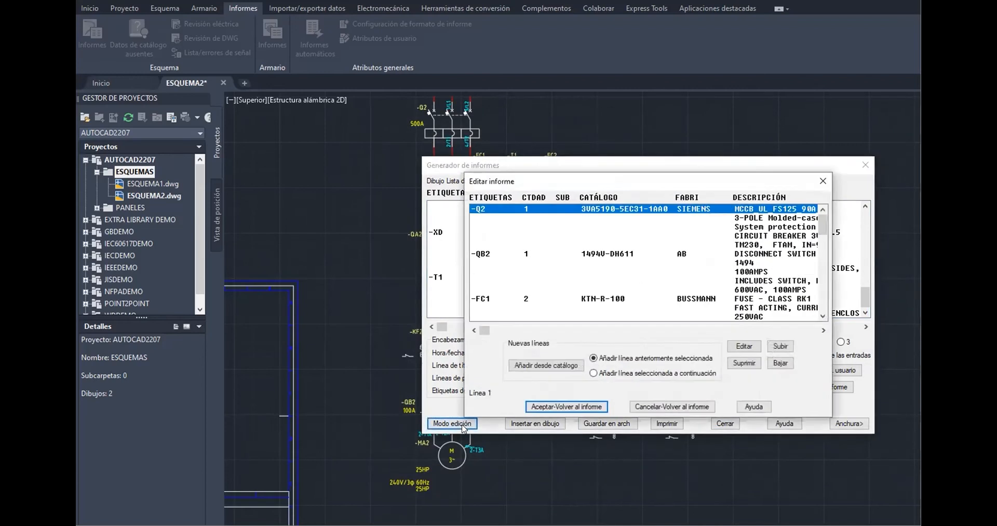
{"action": "scroll", "coordinate": [573, 254], "scroll_direction": "down", "scroll_amount": 5}
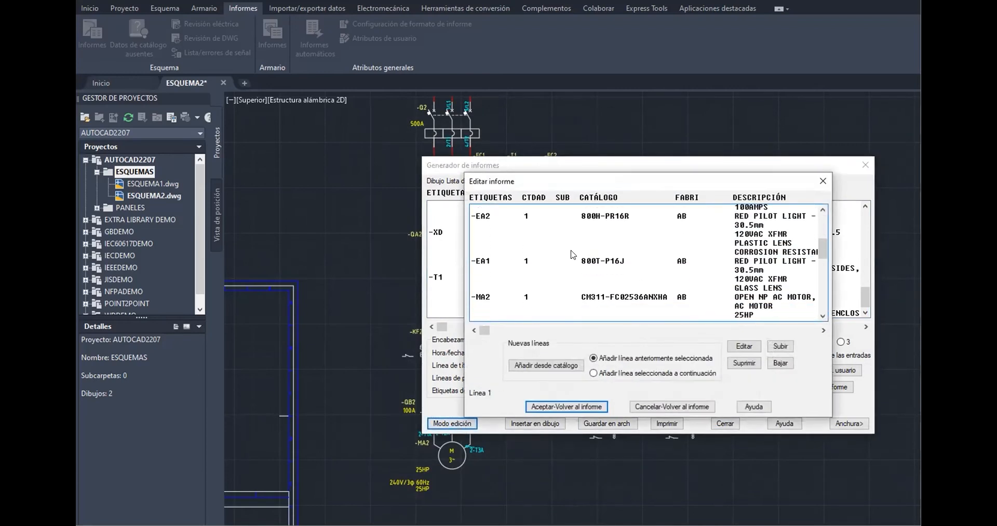
{"action": "scroll", "coordinate": [573, 255], "scroll_direction": "down", "scroll_amount": 1}
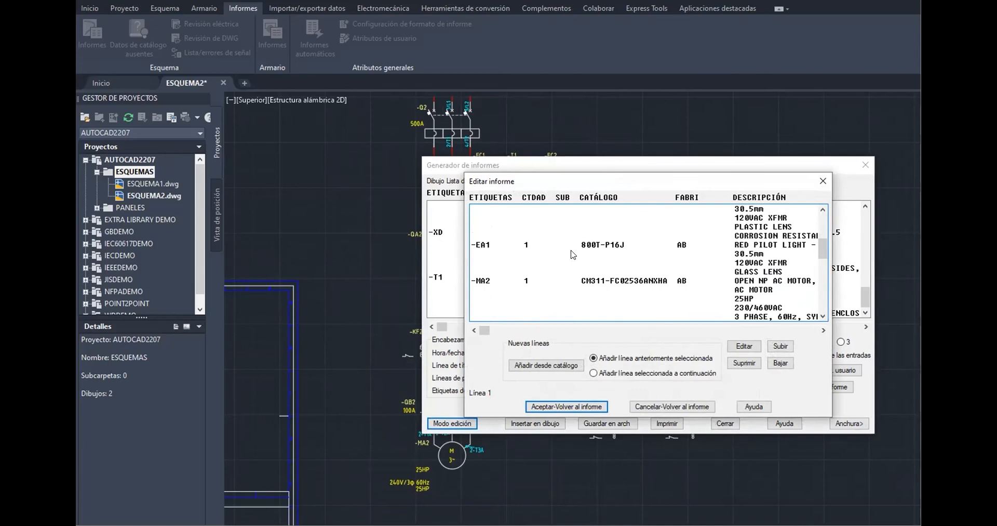
{"action": "scroll", "coordinate": [573, 255], "scroll_direction": "down", "scroll_amount": 4}
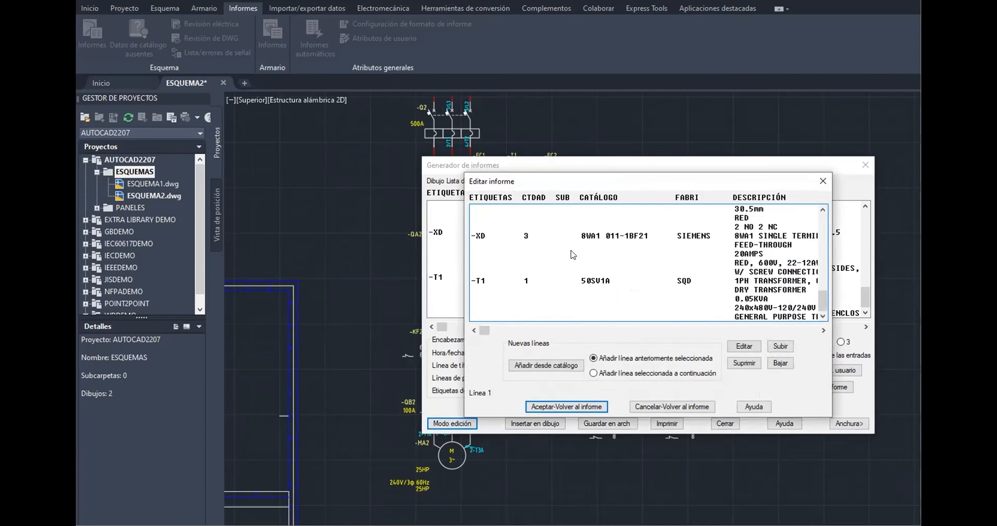
{"action": "scroll", "coordinate": [573, 254], "scroll_direction": "up", "scroll_amount": 10}
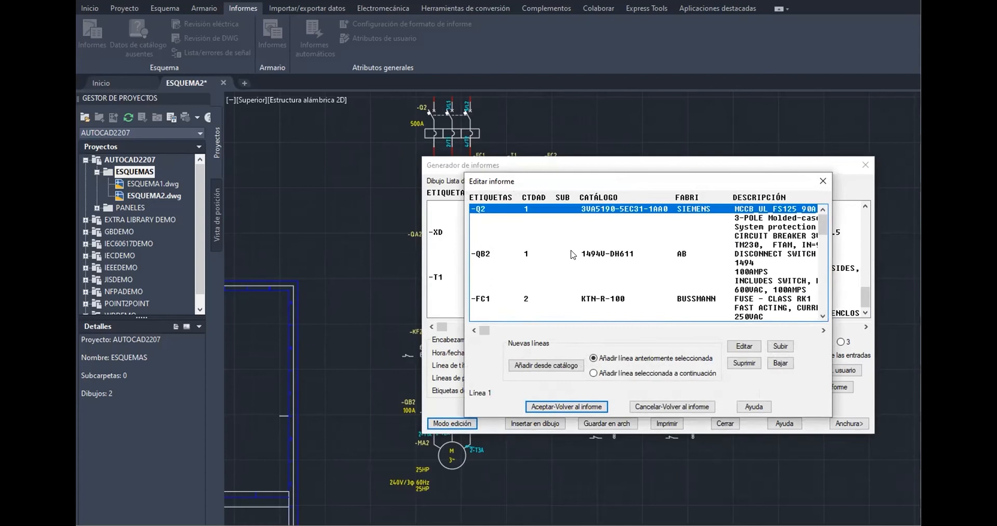
Open the first line (-Q2) for editing, review its catalog and manufacturer fields, accept, and return to the report
{"action": "left_click", "coordinate": [744, 346]}
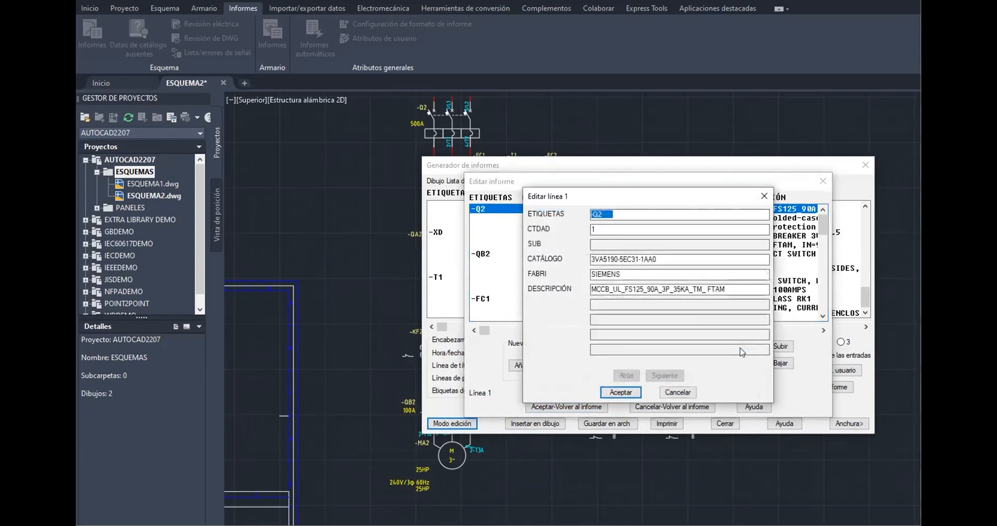
{"action": "left_click", "coordinate": [638, 272]}
{"action": "left_click_drag", "start_coordinate": [667, 258], "coordinate": [570, 245]}
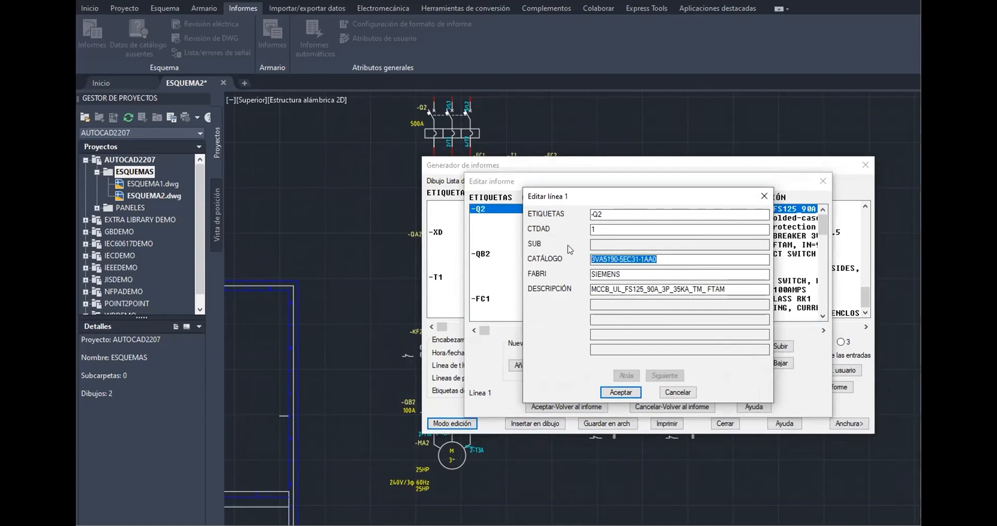
{"action": "left_click_drag", "start_coordinate": [627, 274], "coordinate": [586, 276]}
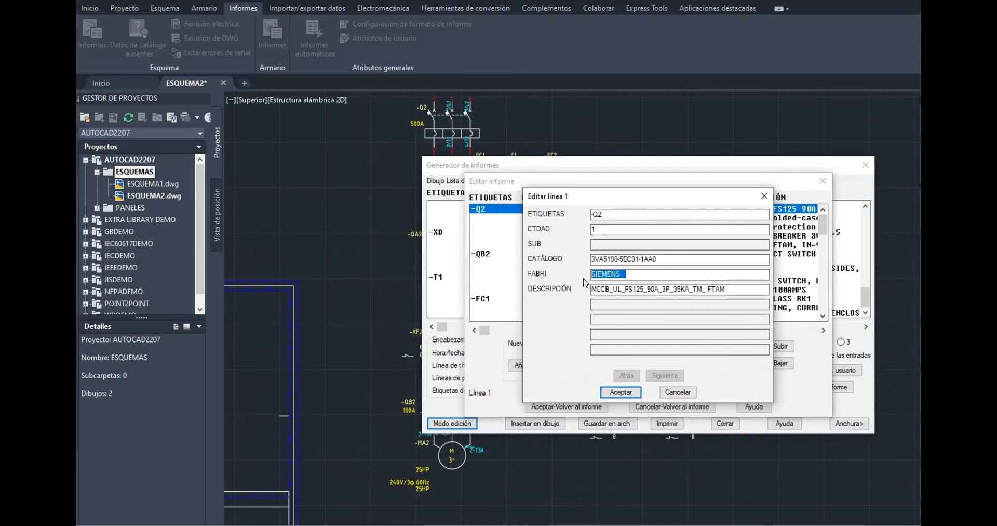
{"action": "left_click", "coordinate": [675, 256]}
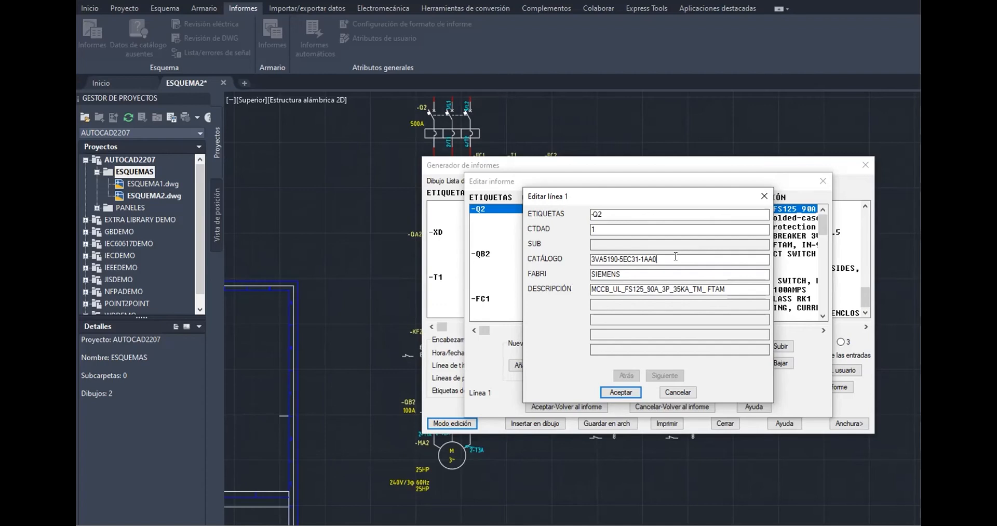
{"action": "left_click", "coordinate": [620, 392]}
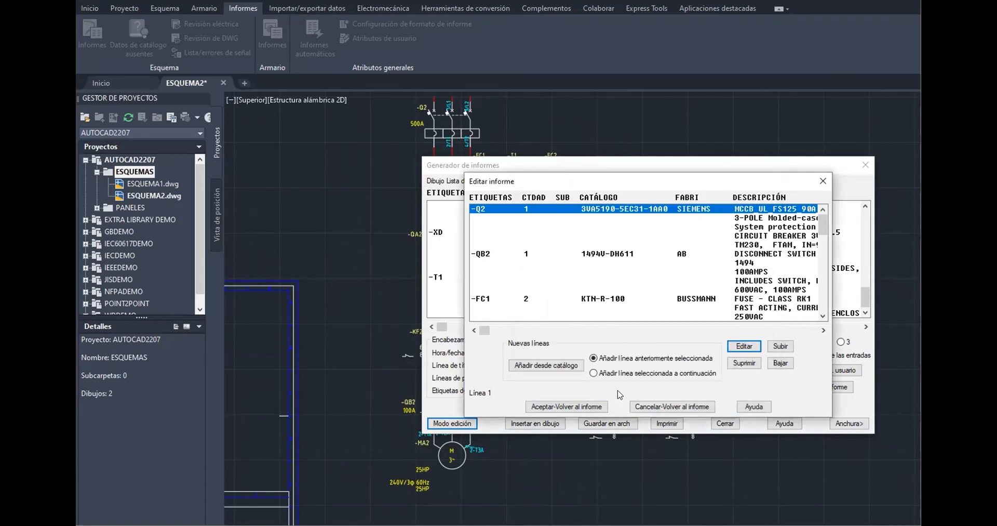
{"action": "left_click", "coordinate": [581, 407]}
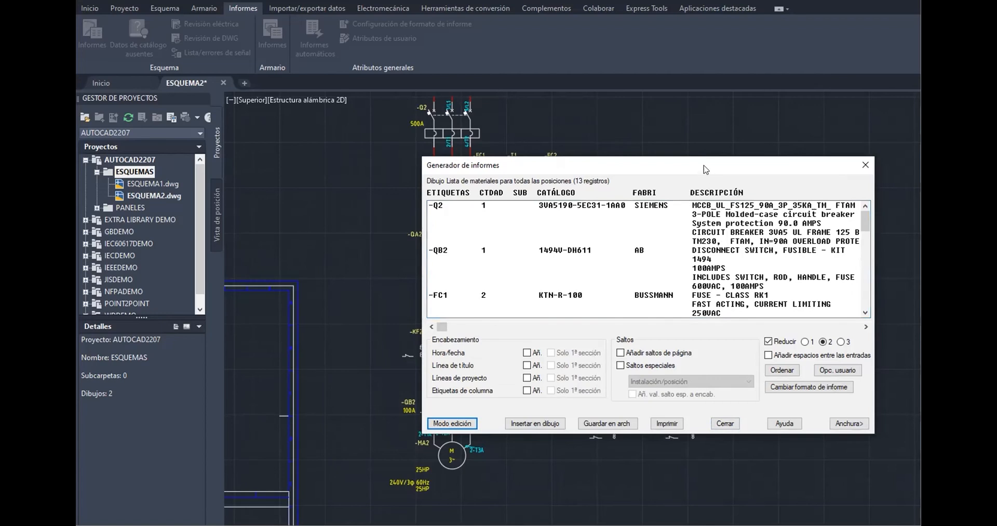
{"action": "left_click_drag", "start_coordinate": [709, 169], "coordinate": [633, 129]}
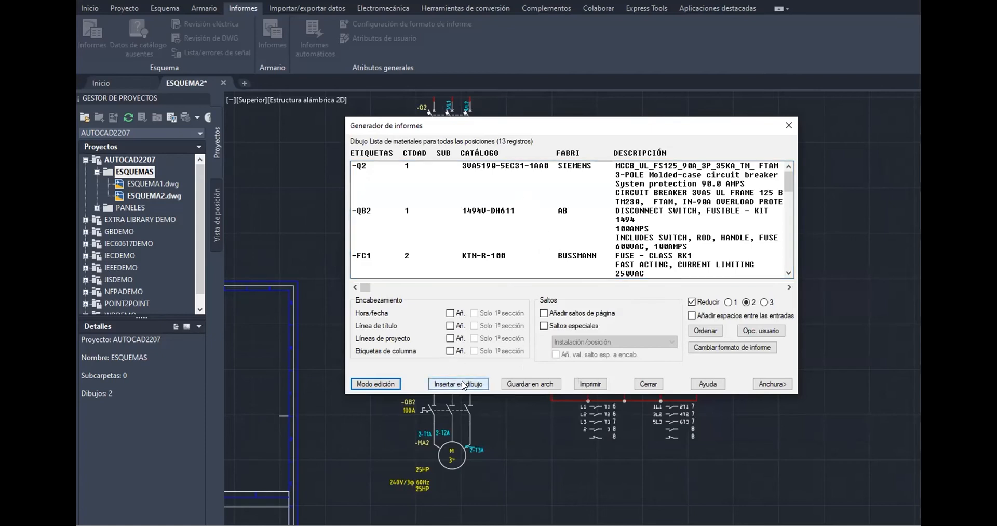
{"action": "left_click", "coordinate": [551, 384]}
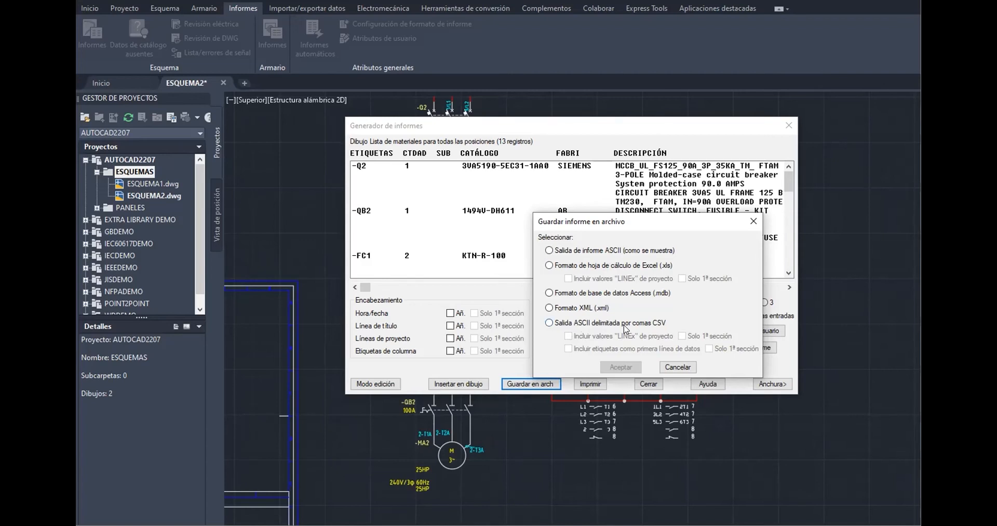
{"action": "left_click", "coordinate": [678, 366]}
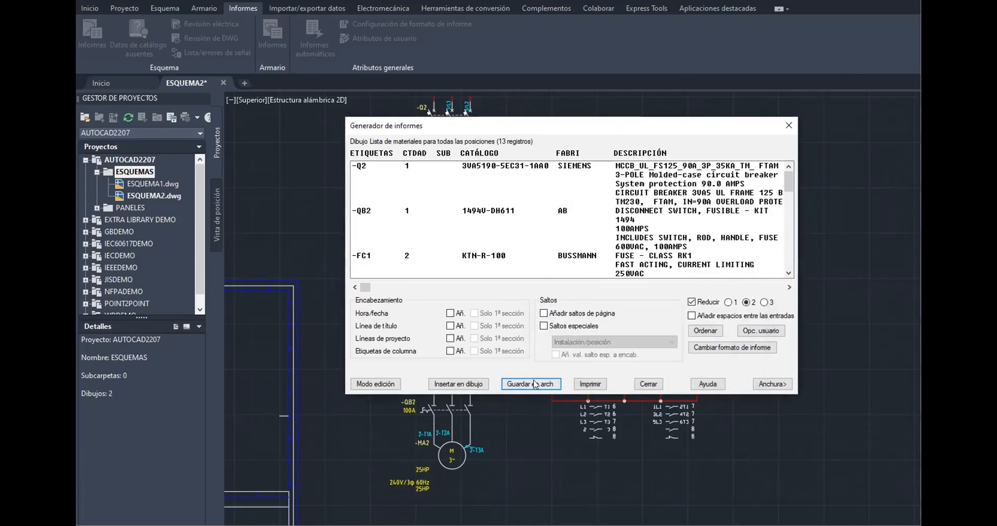
Insert the report into the drawing as a new table including date/time, project information and the title line
{"action": "left_click", "coordinate": [447, 384]}
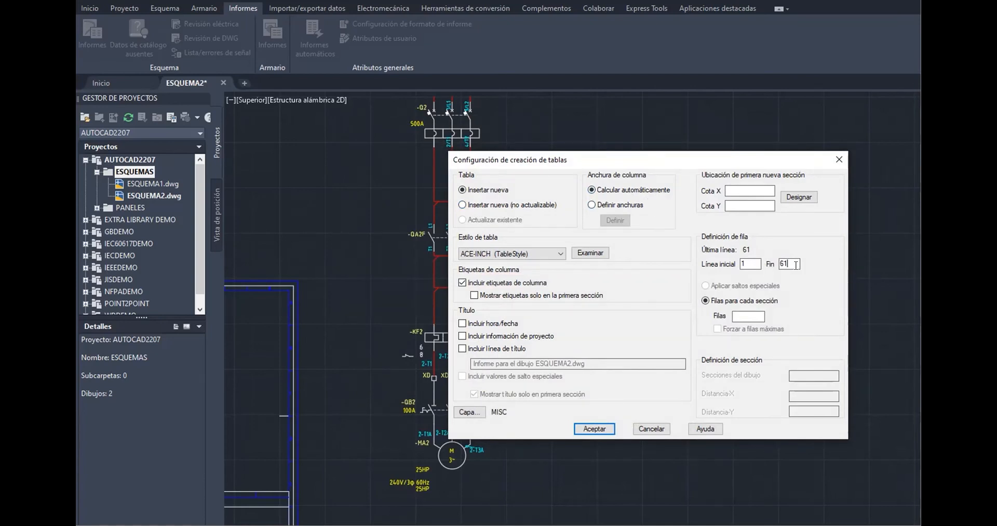
{"action": "key", "text": "BackSpace"}
{"action": "type", "text": "00"}
{"action": "left_click", "coordinate": [499, 324]}
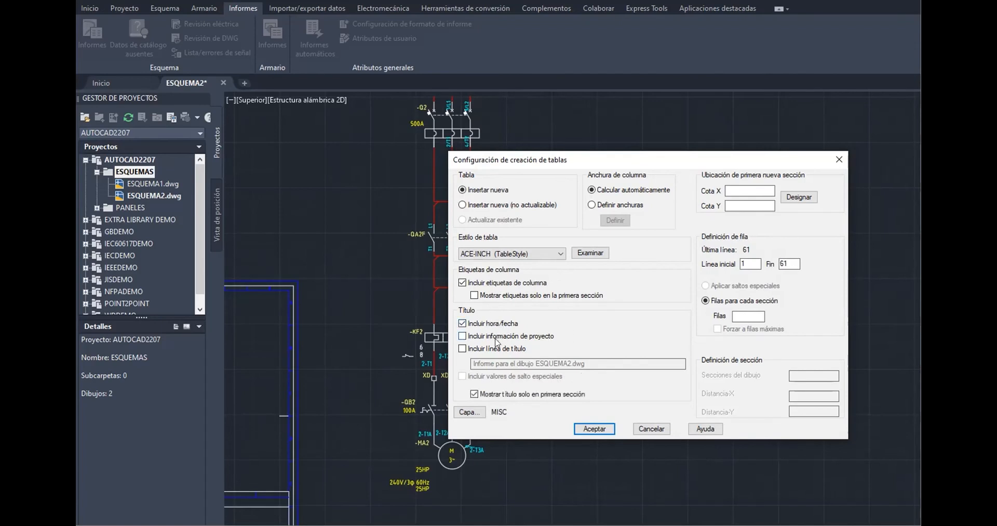
{"action": "left_click", "coordinate": [495, 338]}
{"action": "left_click", "coordinate": [504, 349]}
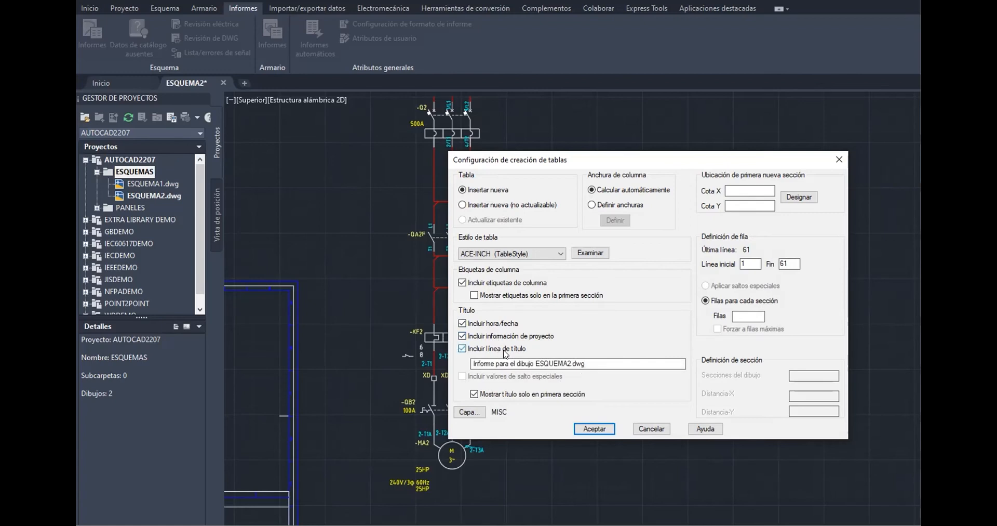
{"action": "left_click", "coordinate": [595, 429]}
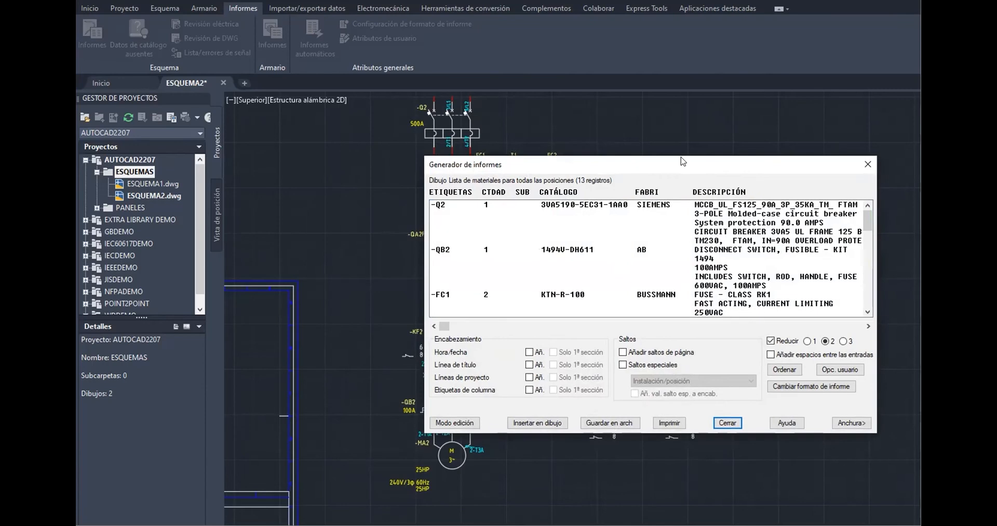
Close the report generator and place the bill of materials table in the drawing beside the schematic
{"action": "left_click", "coordinate": [871, 156]}
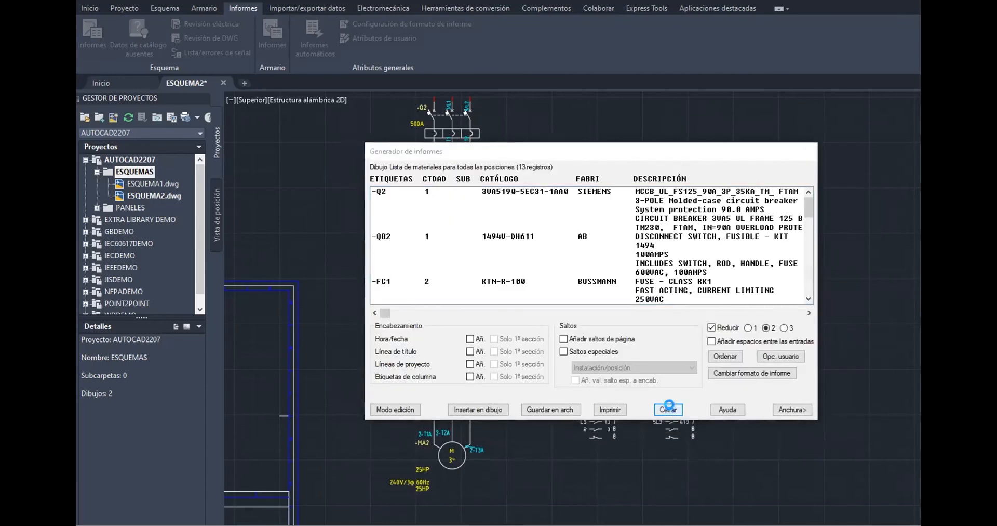
{"action": "left_click", "coordinate": [669, 410]}
{"action": "scroll", "coordinate": [751, 182], "scroll_direction": "up", "scroll_amount": 10}
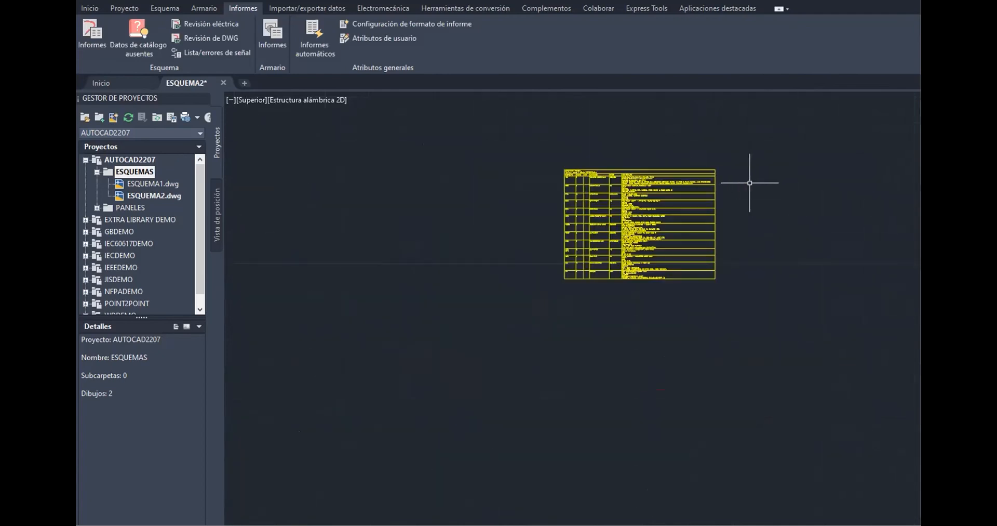
{"action": "scroll", "coordinate": [643, 191], "scroll_direction": "up", "scroll_amount": 8}
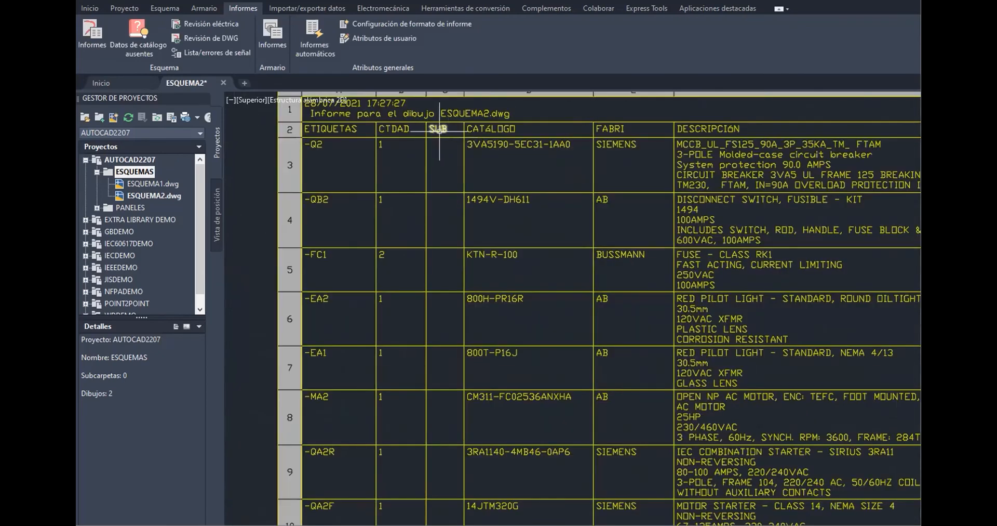
{"action": "scroll", "coordinate": [473, 143], "scroll_direction": "up", "scroll_amount": 5}
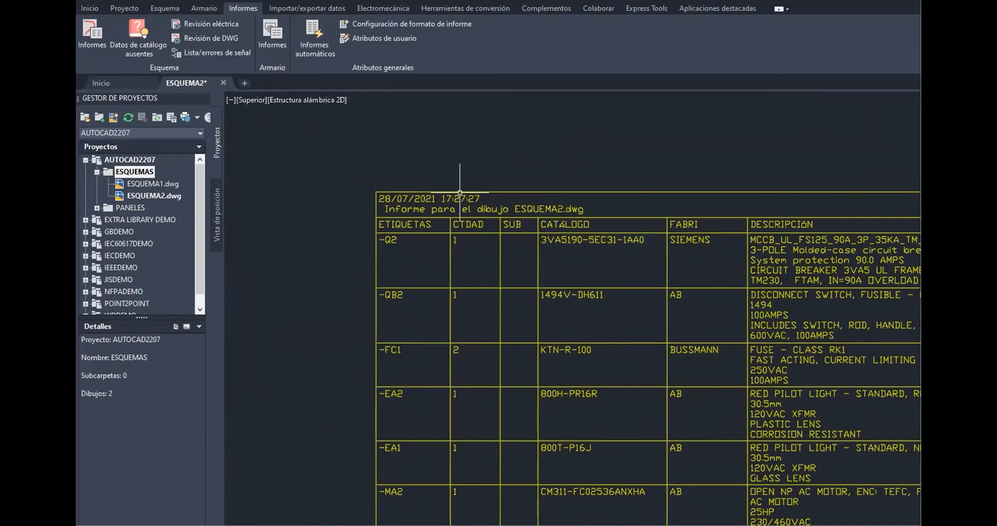
{"action": "scroll", "coordinate": [578, 189], "scroll_direction": "down", "scroll_amount": 4}
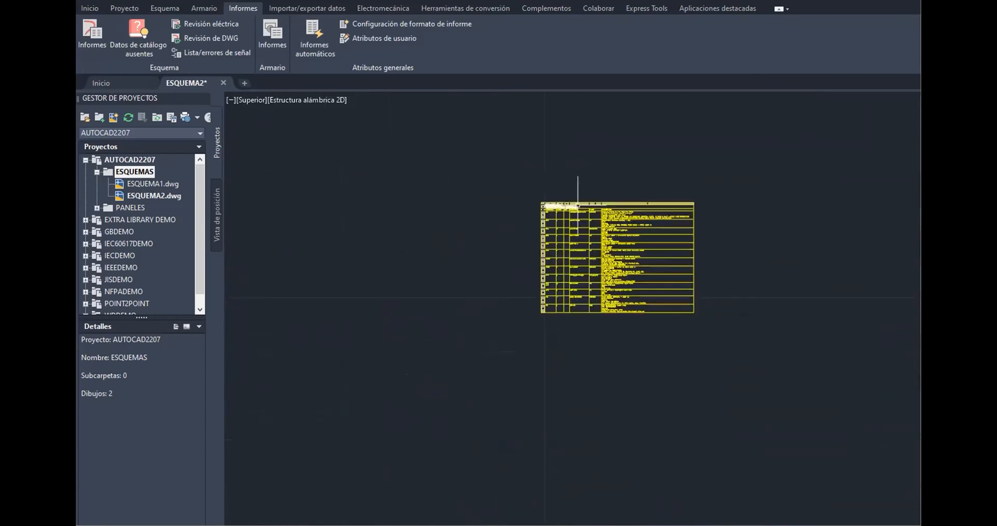
{"action": "scroll", "coordinate": [634, 203], "scroll_direction": "up", "scroll_amount": 6}
{"action": "scroll", "coordinate": [630, 214], "scroll_direction": "down", "scroll_amount": 10}
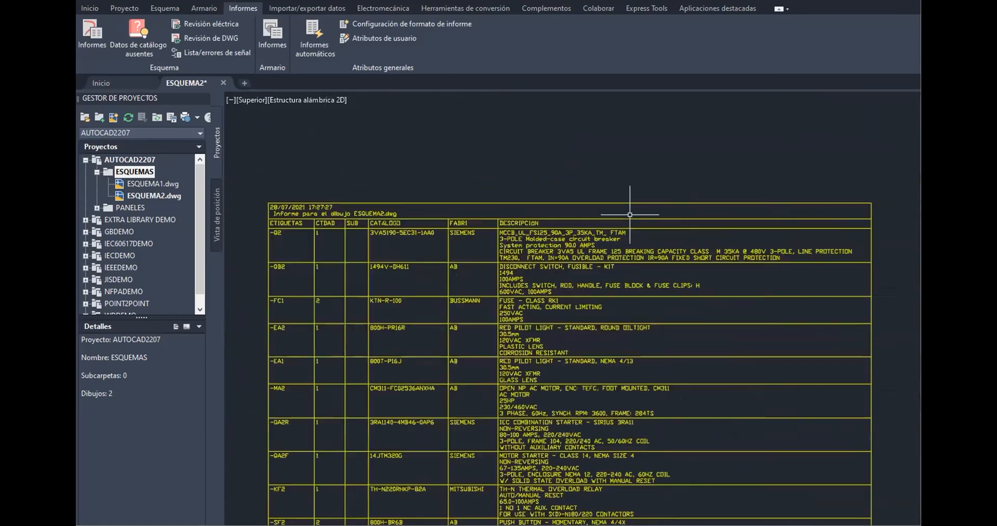
{"action": "scroll", "coordinate": [630, 214], "scroll_direction": "down", "scroll_amount": 4}
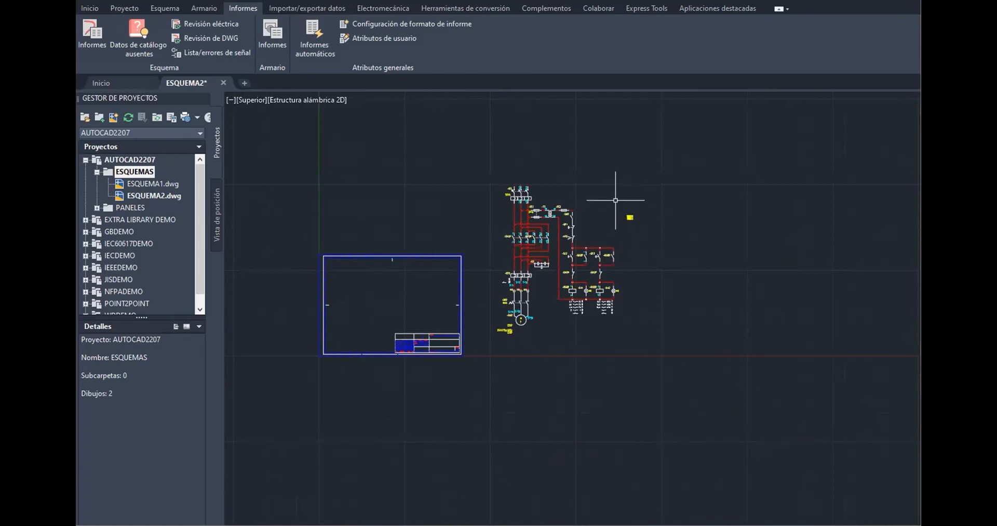
{"action": "left_click", "coordinate": [615, 200]}
Move the bill of materials table so its lower-right corner sits on the title block corner above the SCALE field
{"action": "left_click", "coordinate": [666, 246]}
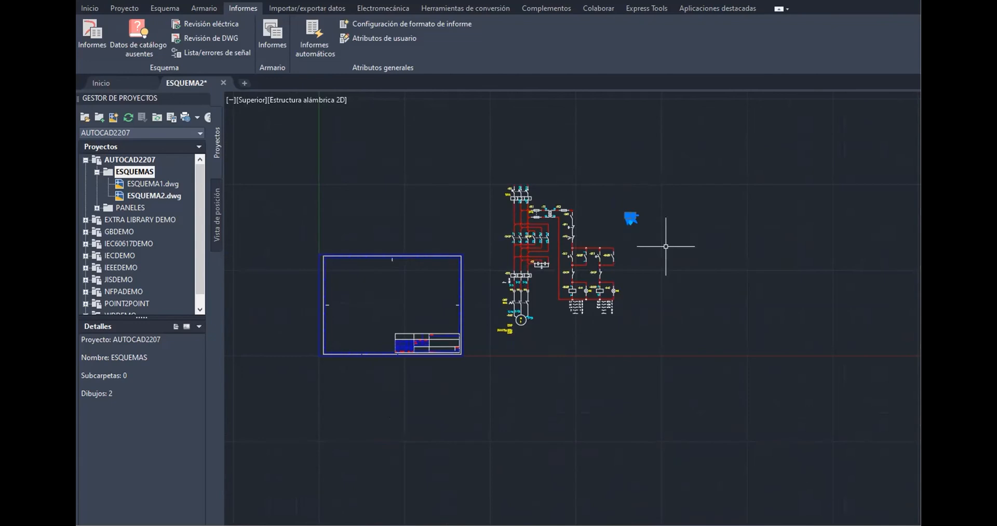
{"action": "left_click", "coordinate": [89, 8]}
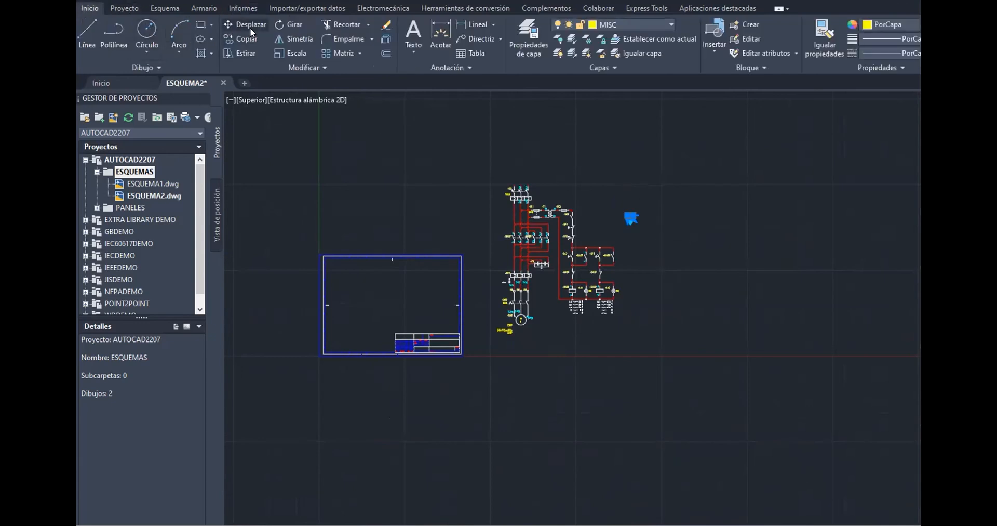
{"action": "key", "text": "Escape"}
{"action": "scroll", "coordinate": [654, 227], "scroll_direction": "up", "scroll_amount": 5}
{"action": "scroll", "coordinate": [654, 228], "scroll_direction": "up", "scroll_amount": 2}
{"action": "middle_click_drag", "start_coordinate": [455, 146], "coordinate": [567, 249]}
{"action": "scroll", "coordinate": [543, 242], "scroll_direction": "up", "scroll_amount": 10}
{"action": "middle_click_drag", "start_coordinate": [511, 276], "coordinate": [423, 162]}
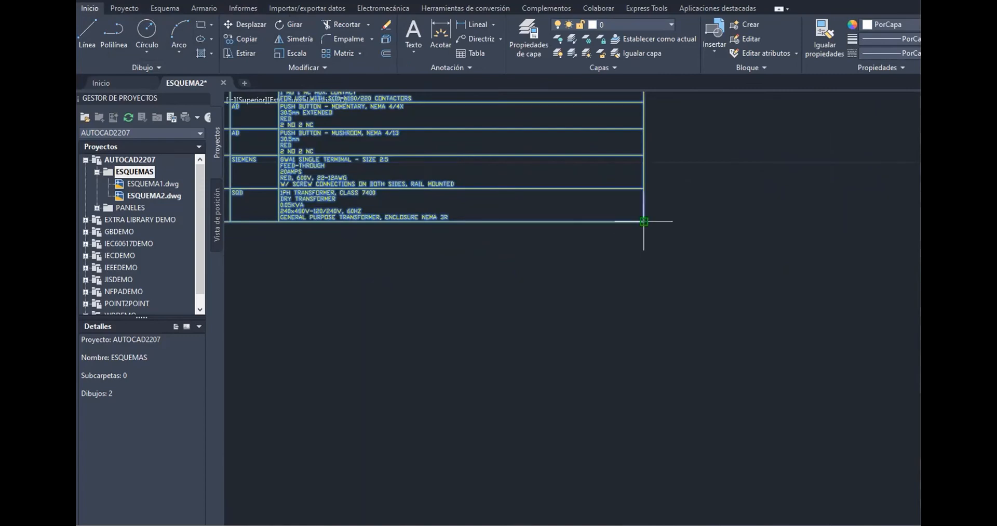
{"action": "scroll", "coordinate": [644, 222], "scroll_direction": "down", "scroll_amount": 6}
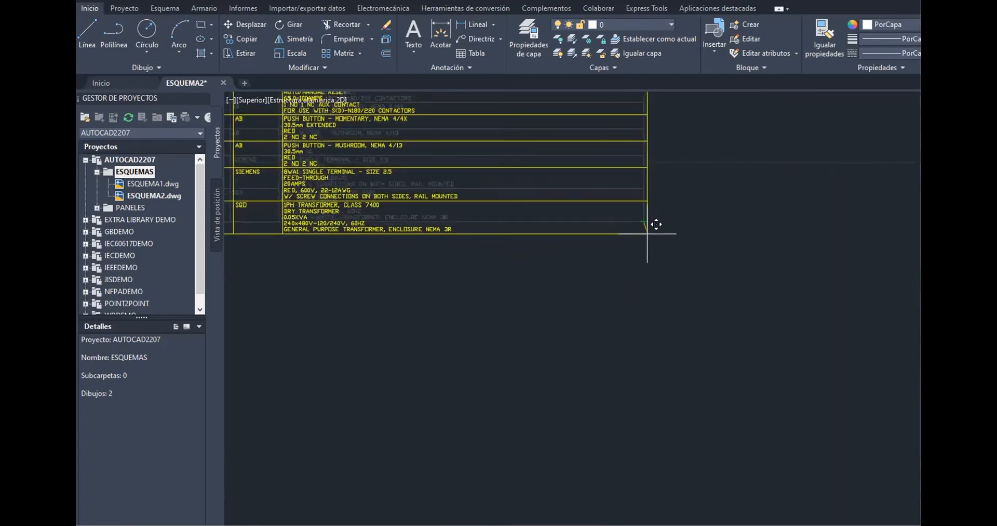
{"action": "middle_click_drag", "start_coordinate": [645, 229], "coordinate": [810, 232]}
{"action": "scroll", "coordinate": [489, 308], "scroll_direction": "down", "scroll_amount": 2}
{"action": "scroll", "coordinate": [514, 265], "scroll_direction": "up", "scroll_amount": 4}
{"action": "scroll", "coordinate": [491, 312], "scroll_direction": "up", "scroll_amount": 8}
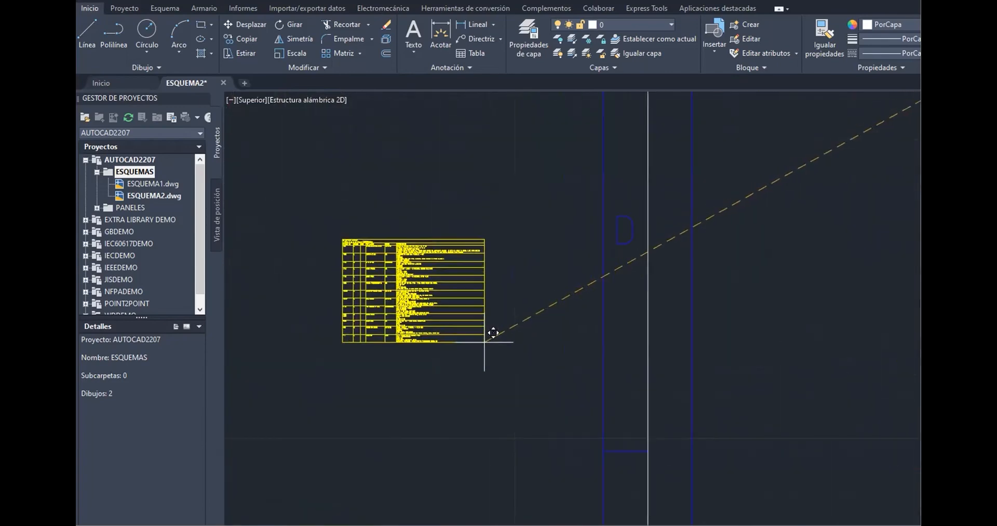
{"action": "scroll", "coordinate": [488, 259], "scroll_direction": "down", "scroll_amount": 5}
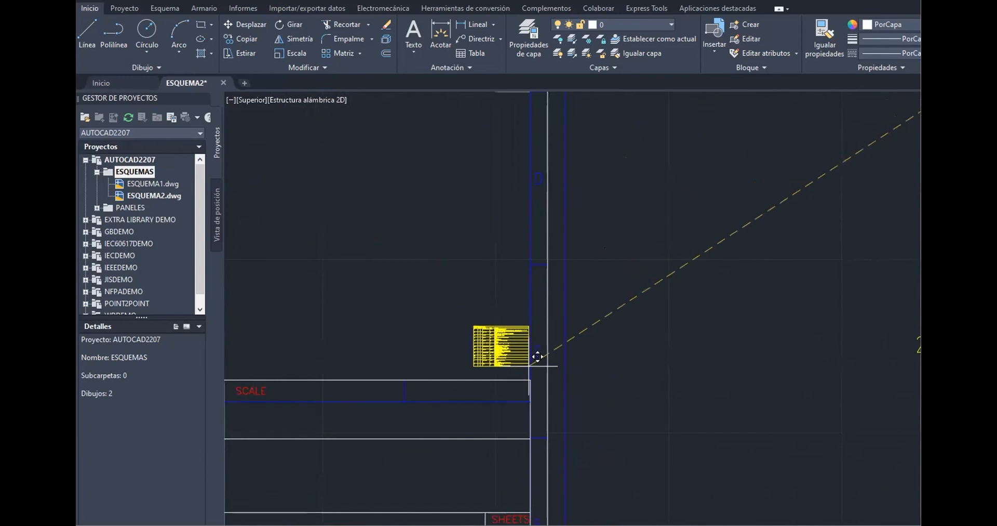
{"action": "left_click", "coordinate": [530, 379]}
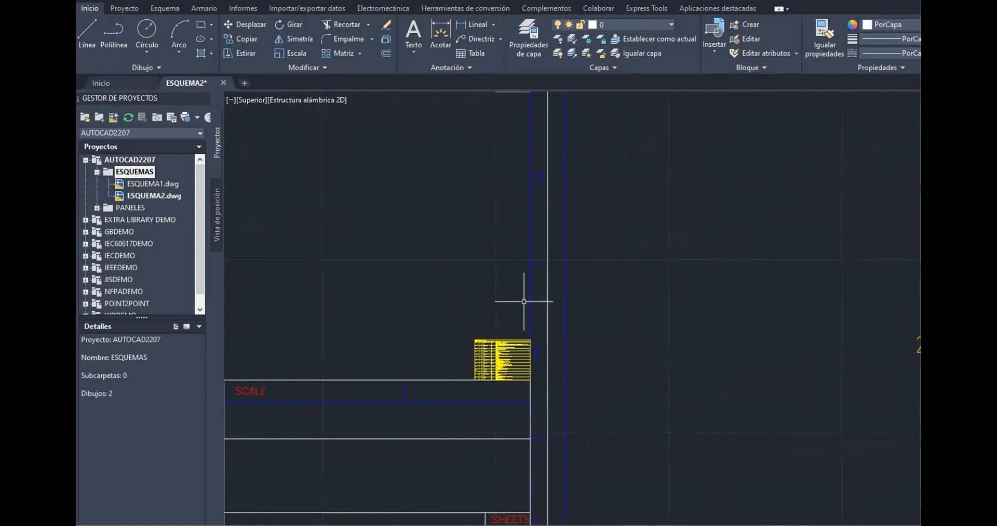
Scale the bill of materials table up from its lower-right corner so it fills the space above the title block
{"action": "left_click", "coordinate": [460, 327]}
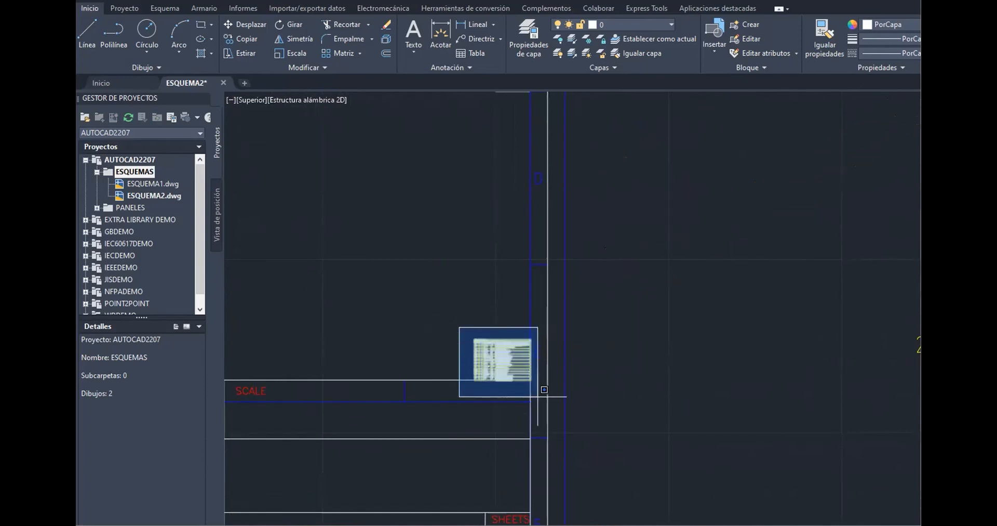
{"action": "left_click", "coordinate": [540, 393]}
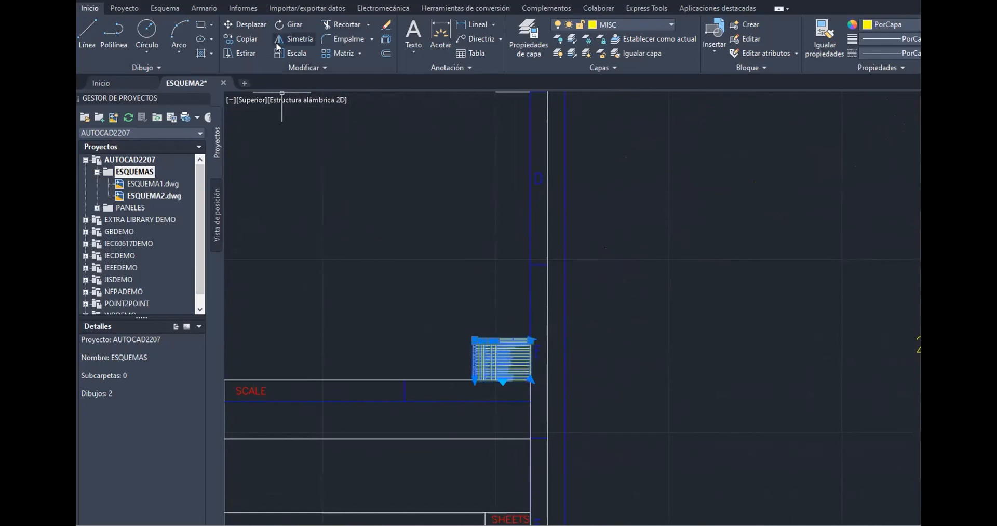
{"action": "left_click", "coordinate": [291, 52]}
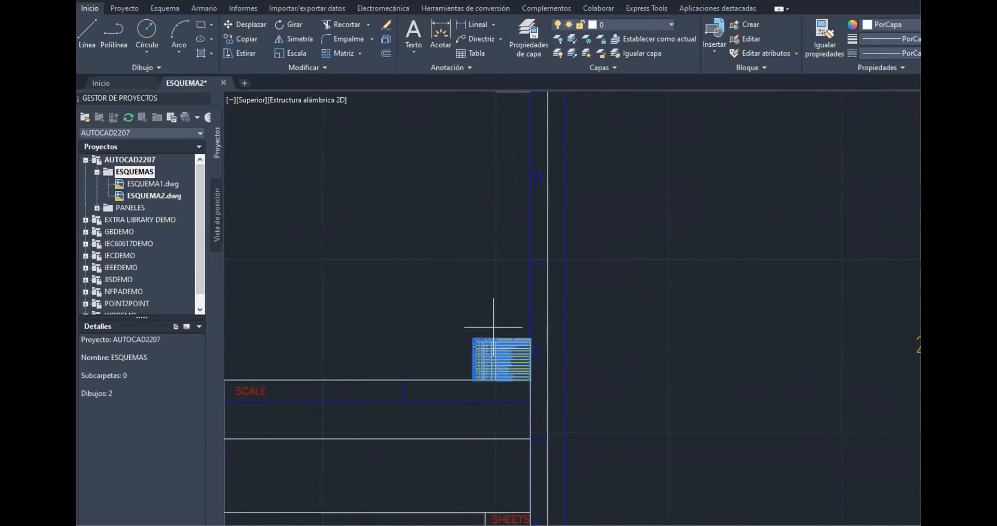
{"action": "scroll", "coordinate": [535, 410], "scroll_direction": "up", "scroll_amount": 4}
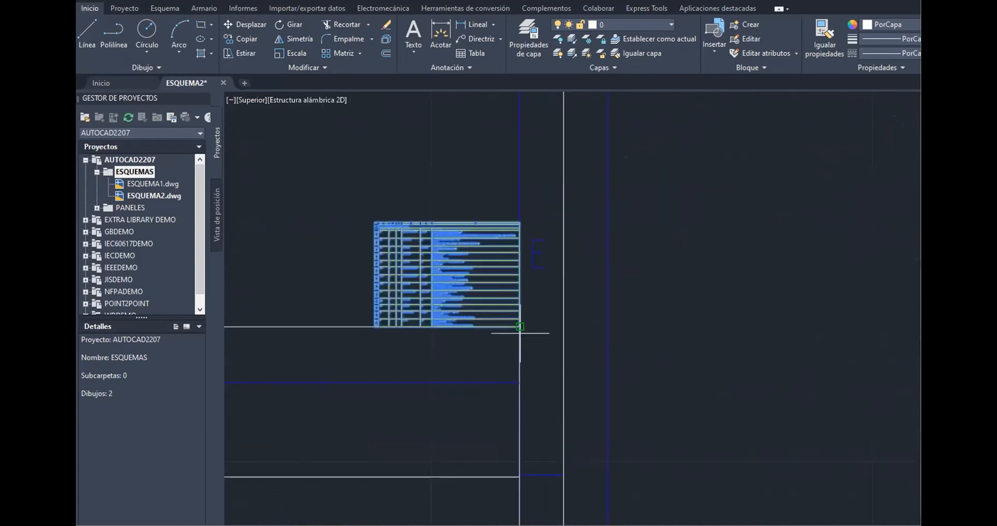
{"action": "scroll", "coordinate": [514, 323], "scroll_direction": "down", "scroll_amount": 4}
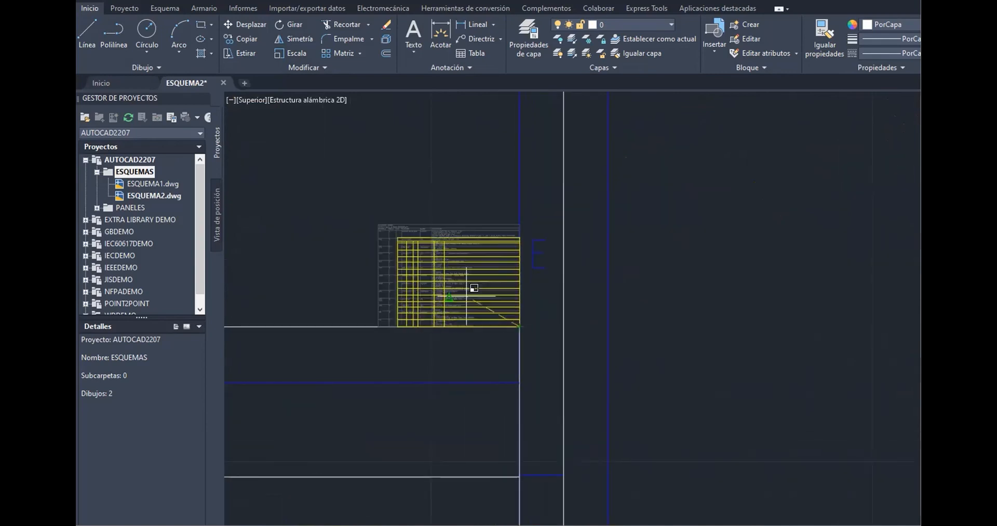
{"action": "middle_click_drag", "start_coordinate": [429, 258], "coordinate": [686, 358]}
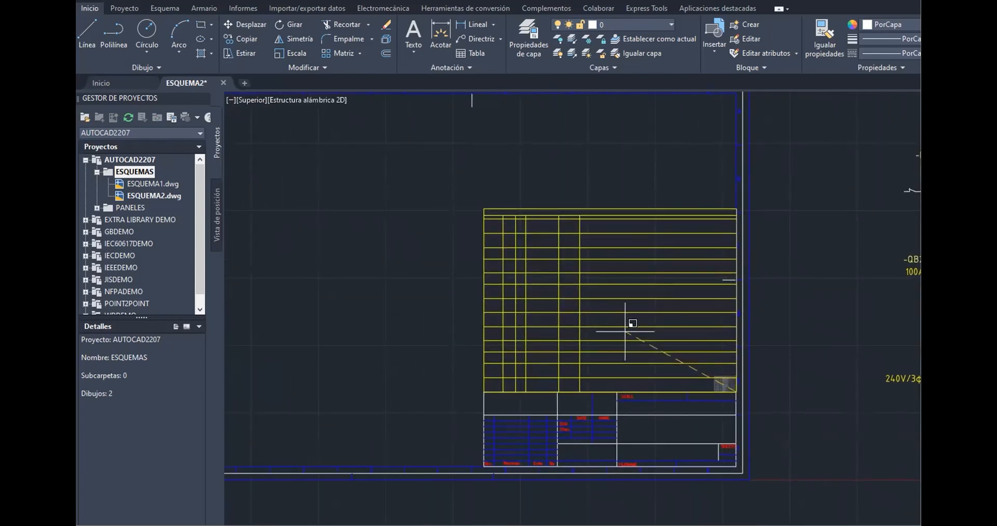
{"action": "left_click", "coordinate": [626, 331]}
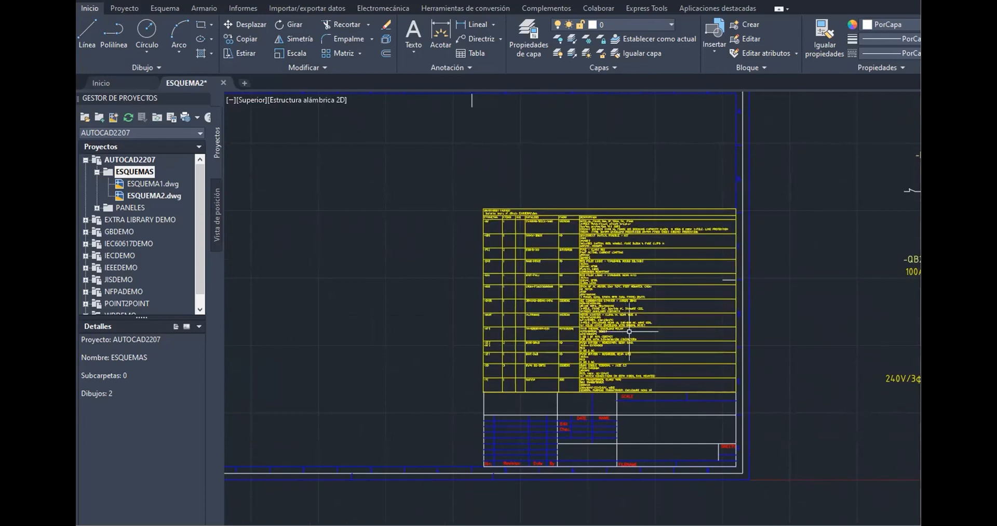
Zoom and pan across the enlarged table to examine its rows and descriptions
{"action": "scroll", "coordinate": [650, 322], "scroll_direction": "down", "scroll_amount": 2}
{"action": "scroll", "coordinate": [657, 327], "scroll_direction": "up", "scroll_amount": 2}
{"action": "scroll", "coordinate": [657, 327], "scroll_direction": "up", "scroll_amount": 5}
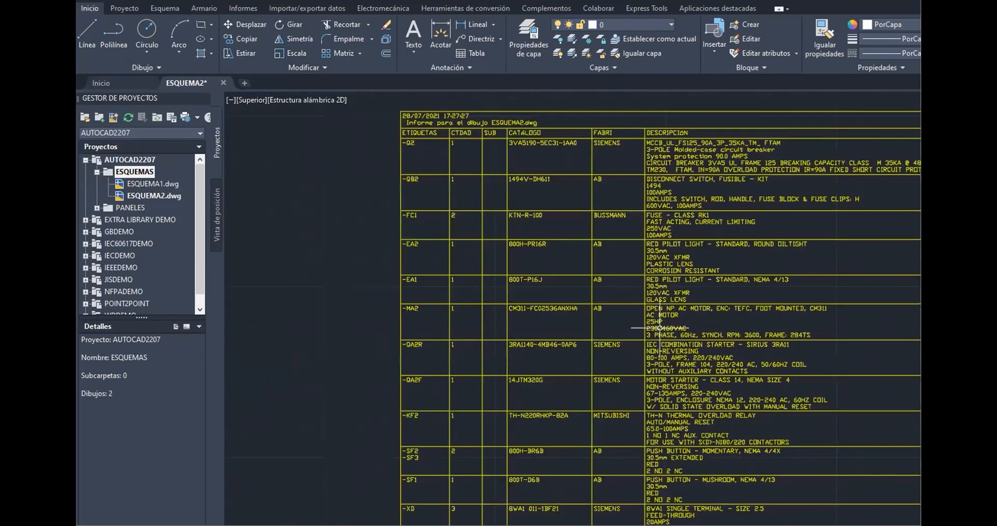
{"action": "scroll", "coordinate": [676, 328], "scroll_direction": "down", "scroll_amount": 4}
{"action": "middle_click_drag", "start_coordinate": [696, 328], "coordinate": [660, 244]}
{"action": "scroll", "coordinate": [614, 231], "scroll_direction": "up", "scroll_amount": 5}
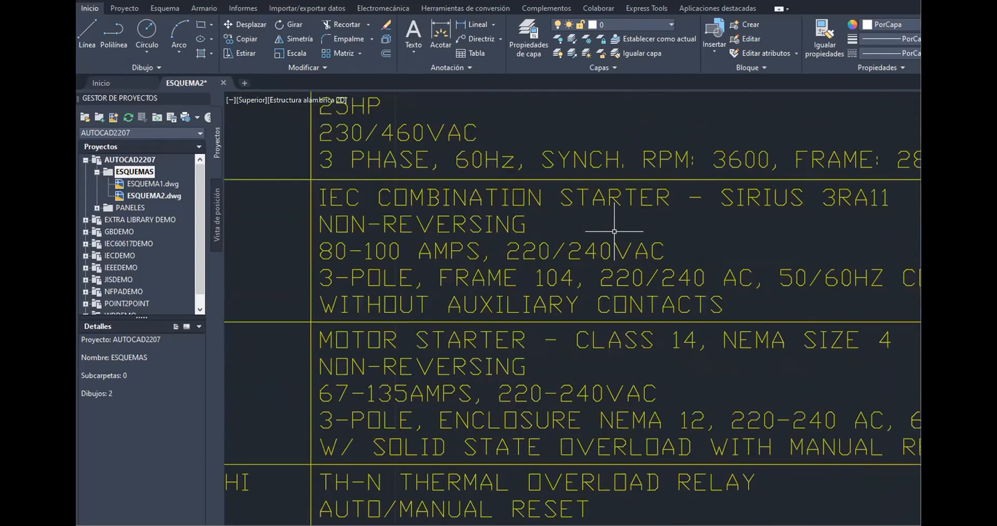
{"action": "scroll", "coordinate": [614, 231], "scroll_direction": "down", "scroll_amount": 5}
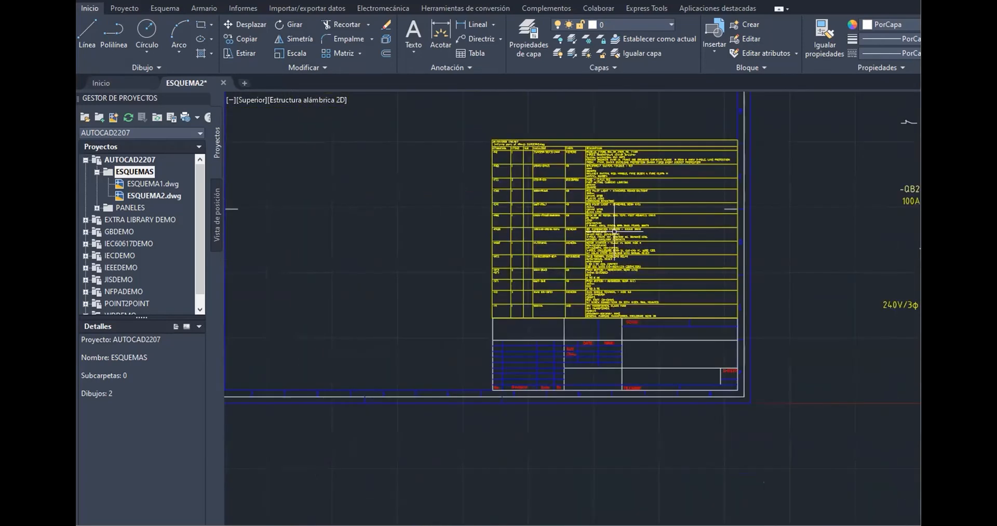
{"action": "scroll", "coordinate": [615, 231], "scroll_direction": "down", "scroll_amount": 4}
Scale the whole schematic down about its lower-left area so it fits inside the drawing frame
{"action": "middle_click_drag", "start_coordinate": [737, 205], "coordinate": [732, 314]}
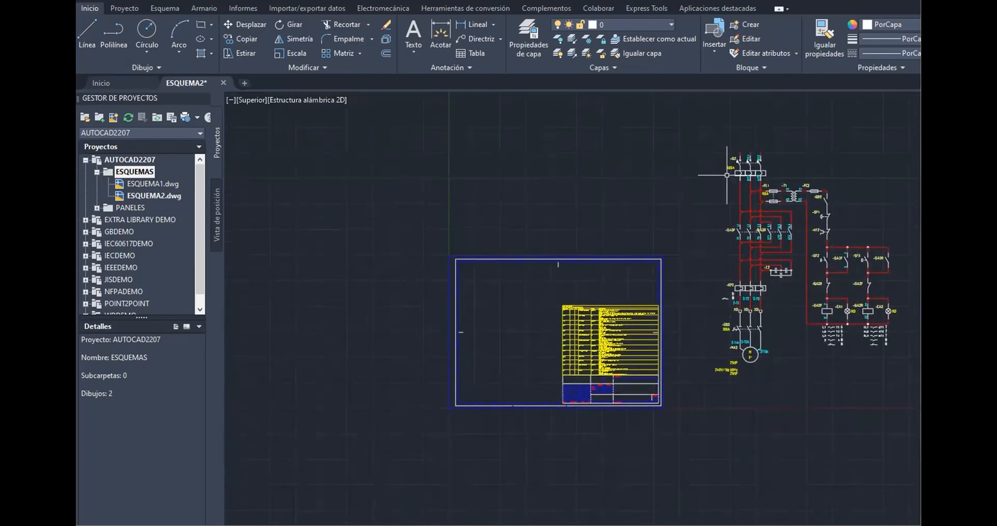
{"action": "left_click", "coordinate": [691, 127]}
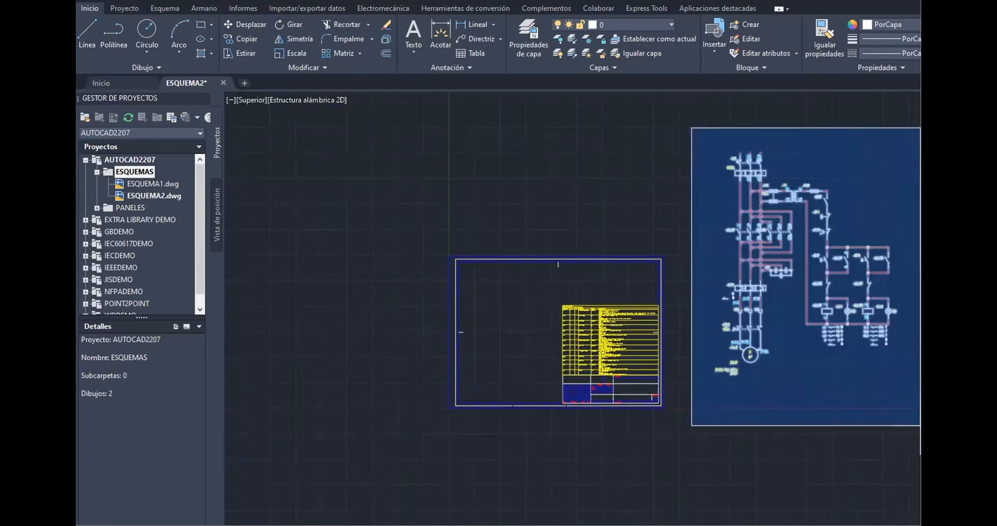
{"action": "left_click", "coordinate": [910, 405]}
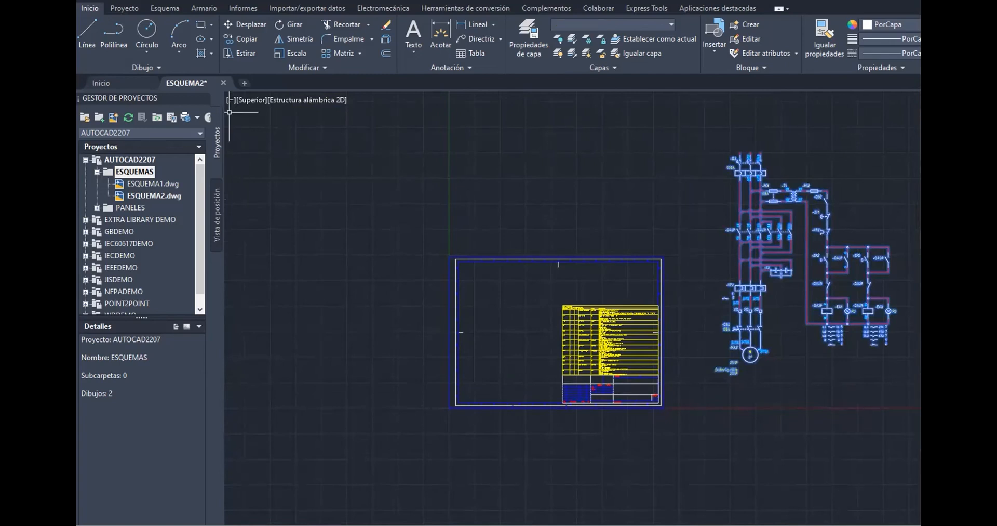
{"action": "left_click", "coordinate": [293, 55]}
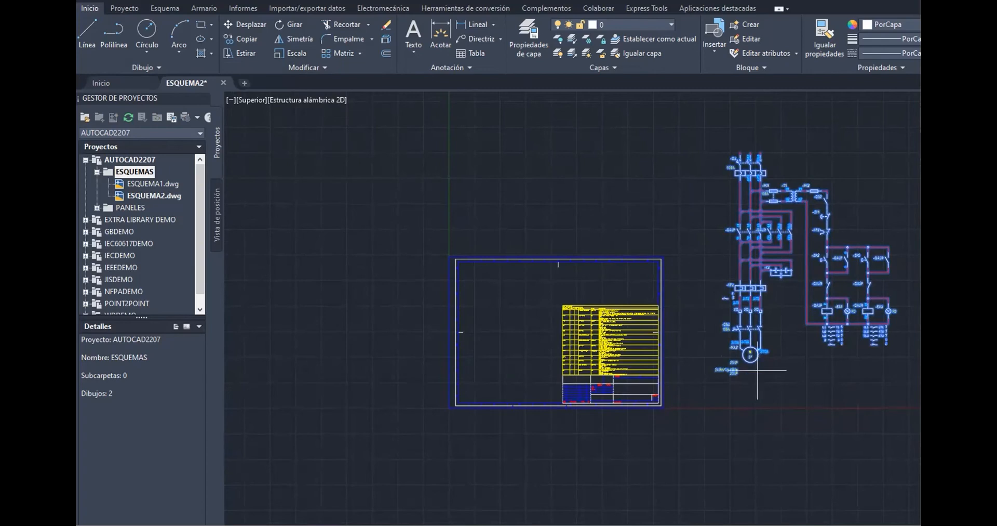
{"action": "left_click", "coordinate": [719, 382]}
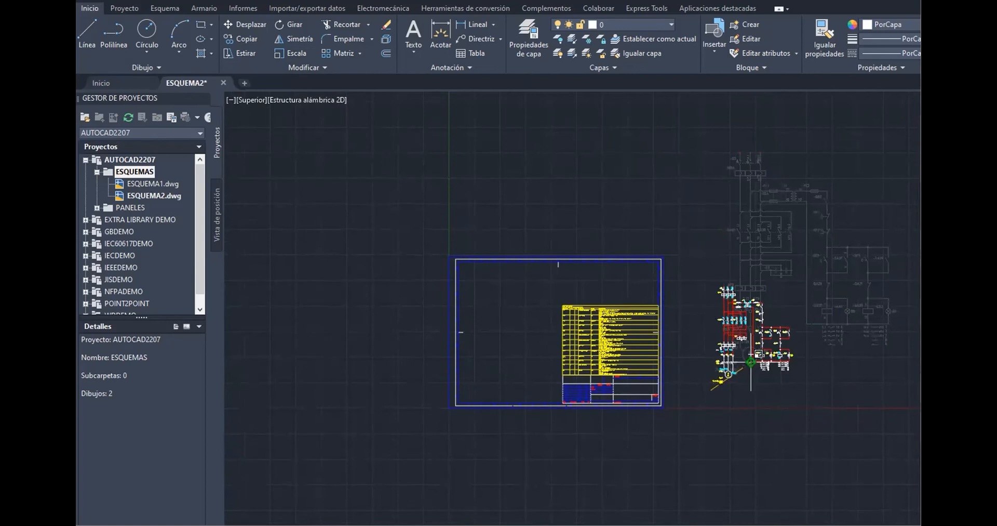
{"action": "left_click", "coordinate": [751, 362]}
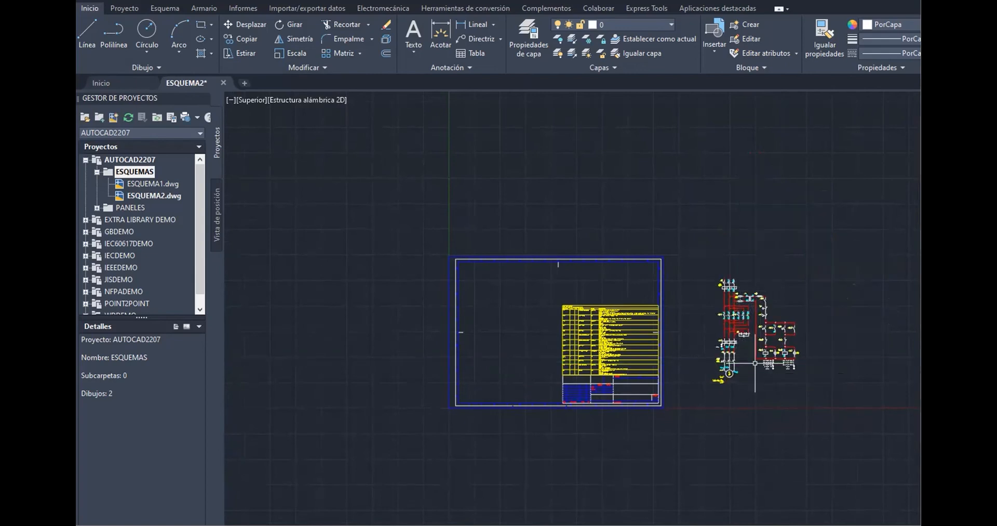
Move the scaled schematic into the drawing frame, to the left of the bill of materials table
{"action": "left_click", "coordinate": [697, 260]}
{"action": "left_click", "coordinate": [803, 384]}
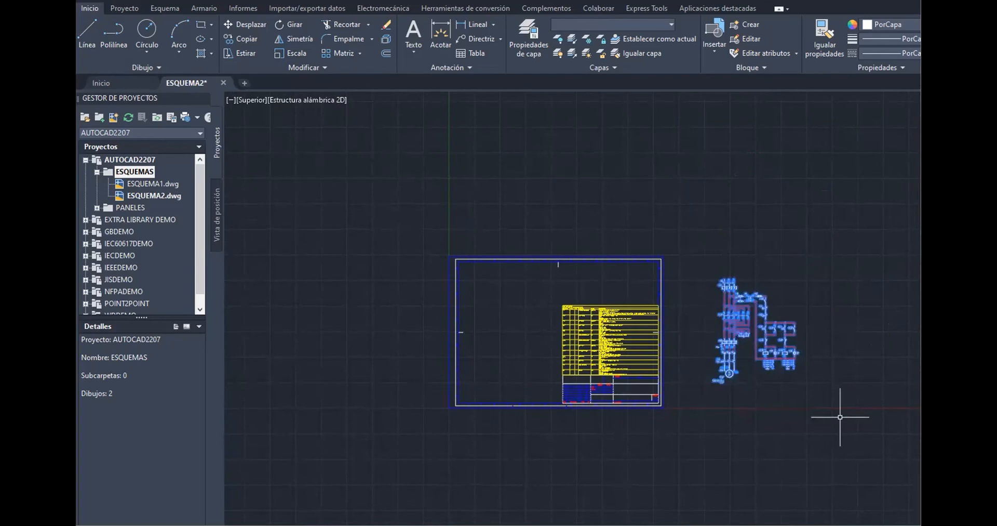
{"action": "type", "text": "m"}
{"action": "left_click", "coordinate": [236, 24]}
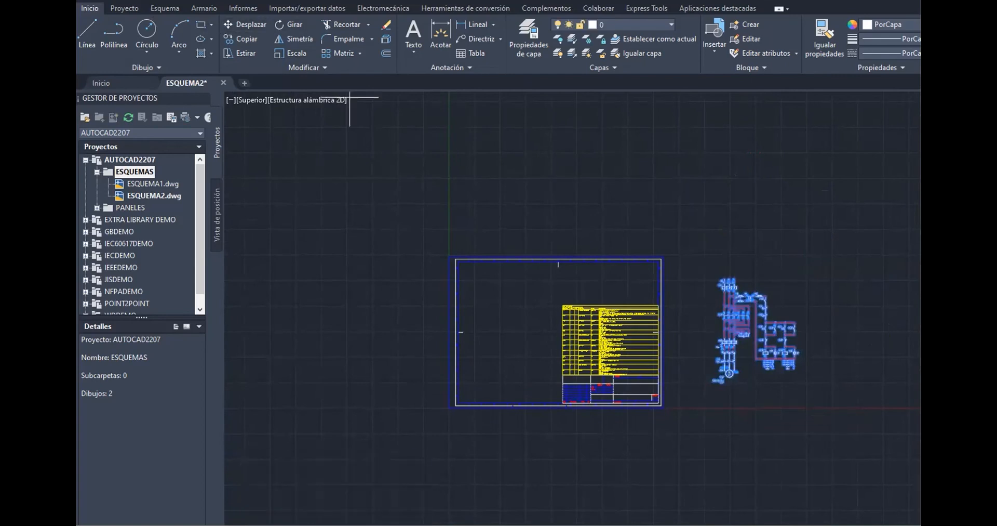
{"action": "left_click", "coordinate": [829, 374]}
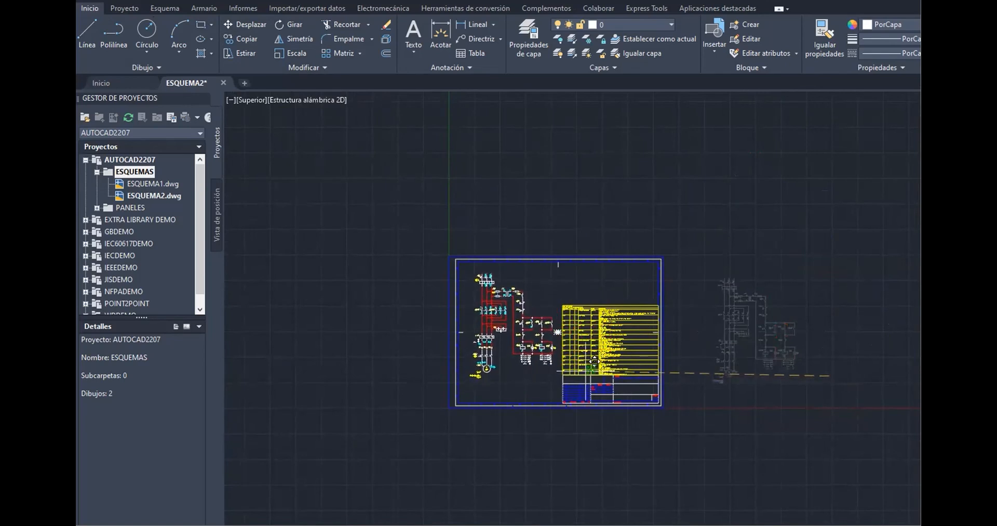
{"action": "left_click", "coordinate": [592, 365]}
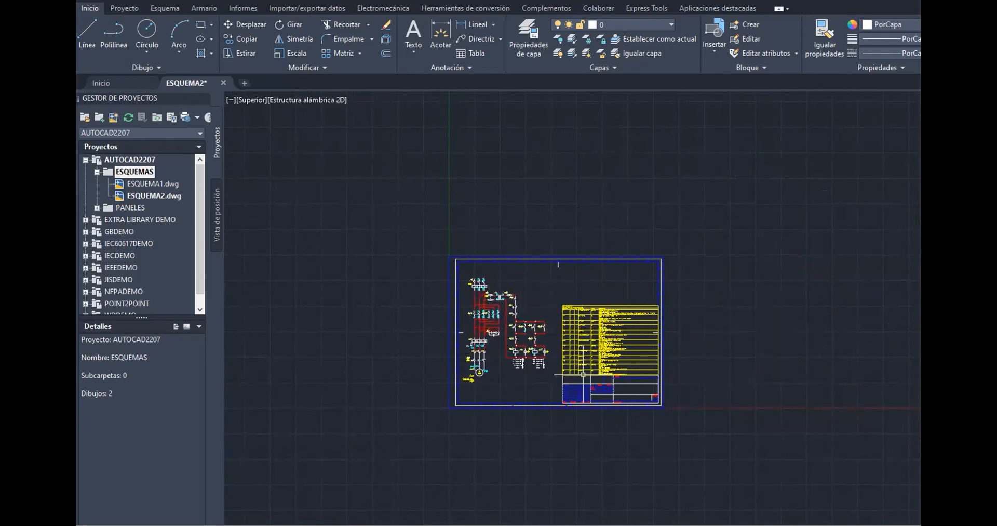
{"action": "scroll", "coordinate": [519, 307], "scroll_direction": "up", "scroll_amount": 4}
{"action": "scroll", "coordinate": [518, 307], "scroll_direction": "up", "scroll_amount": 4}
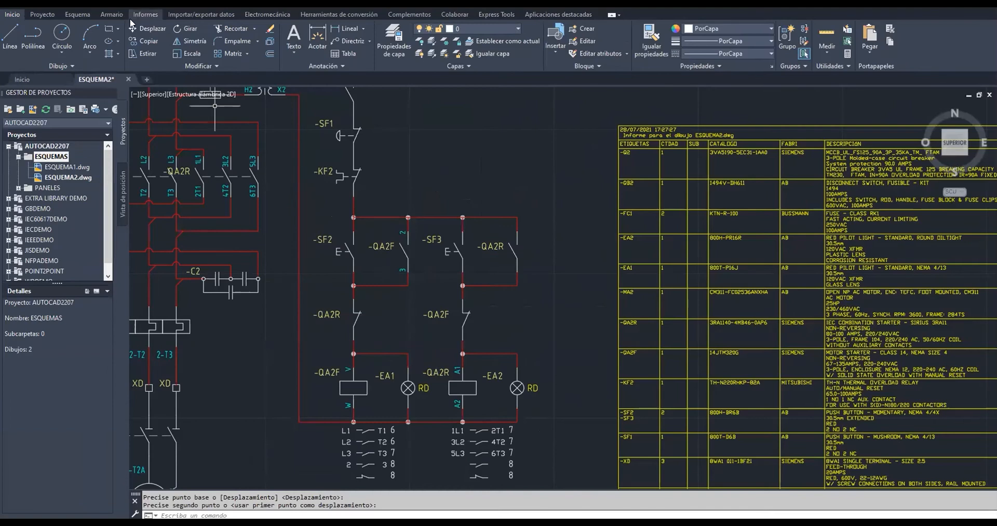
{"action": "left_click", "coordinate": [84, 19]}
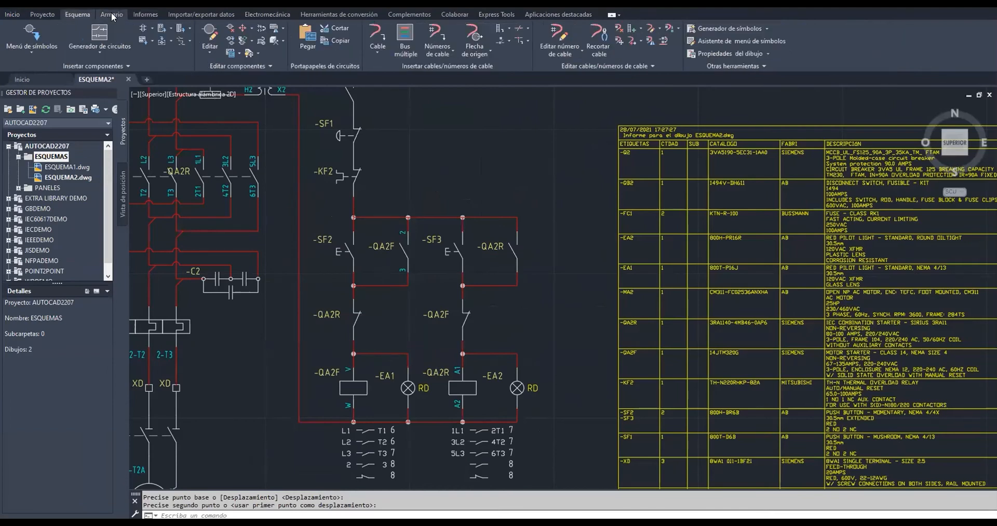
{"action": "left_click", "coordinate": [113, 16]}
{"action": "left_click", "coordinate": [146, 16]}
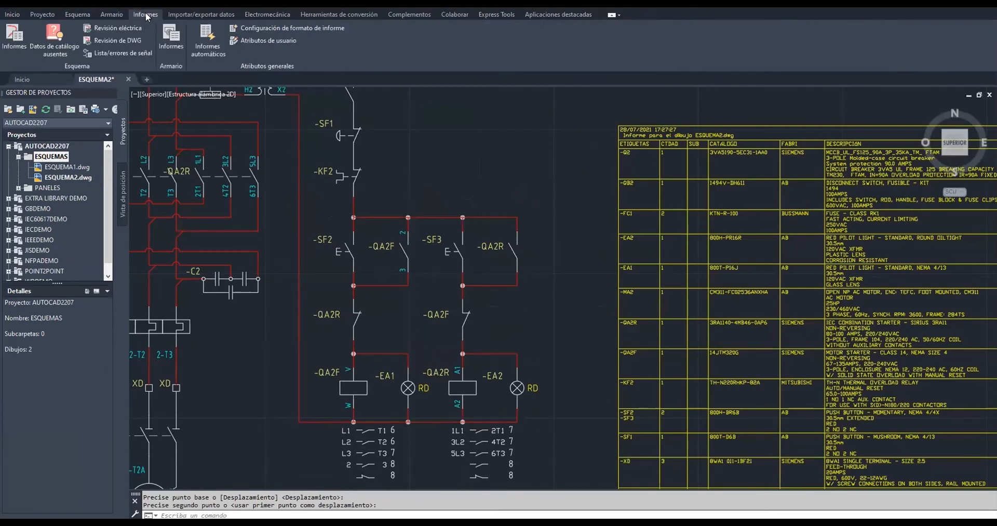
{"action": "scroll", "coordinate": [241, 163], "scroll_direction": "down", "scroll_amount": 8}
{"action": "scroll", "coordinate": [337, 166], "scroll_direction": "up", "scroll_amount": 4}
{"action": "mouse_move", "coordinate": [344, 163]}
{"action": "middle_mouse_down"}
{"action": "mouse_move", "coordinate": [583, 206]}
{"action": "mouse_move", "coordinate": [645, 228]}
{"action": "middle_mouse_up"}
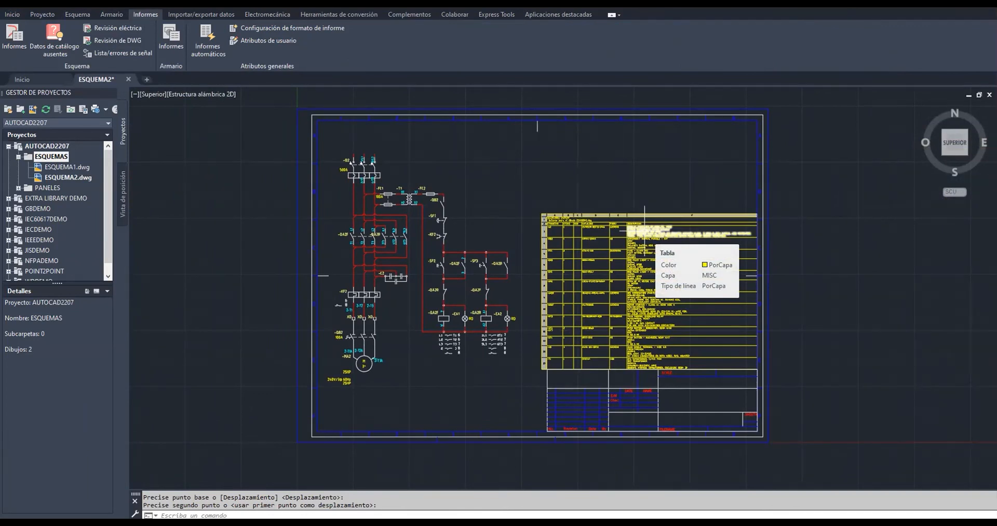
{"action": "left_click", "coordinate": [650, 233]}
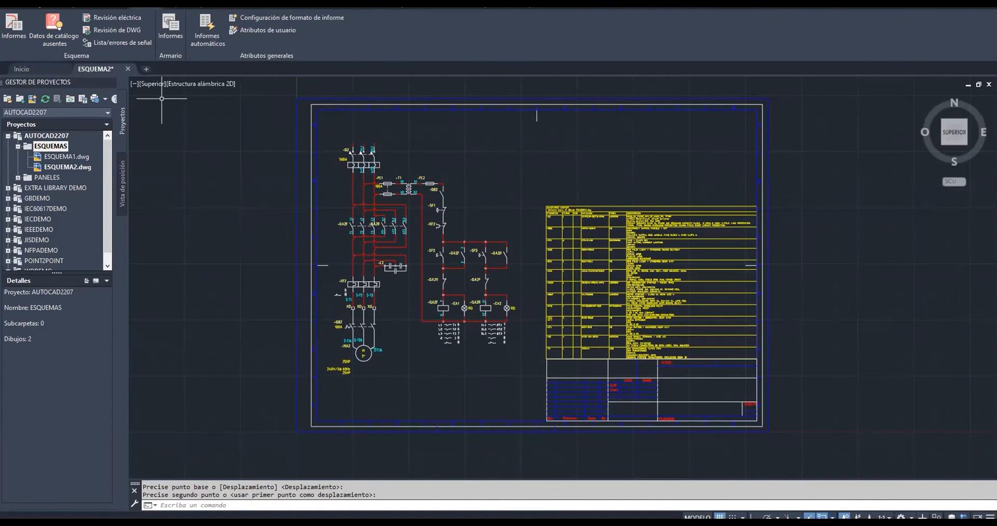
Open the Plot dialog and choose Microsoft Print to PDF as the printer
{"action": "left_click", "coordinate": [8, 3]}
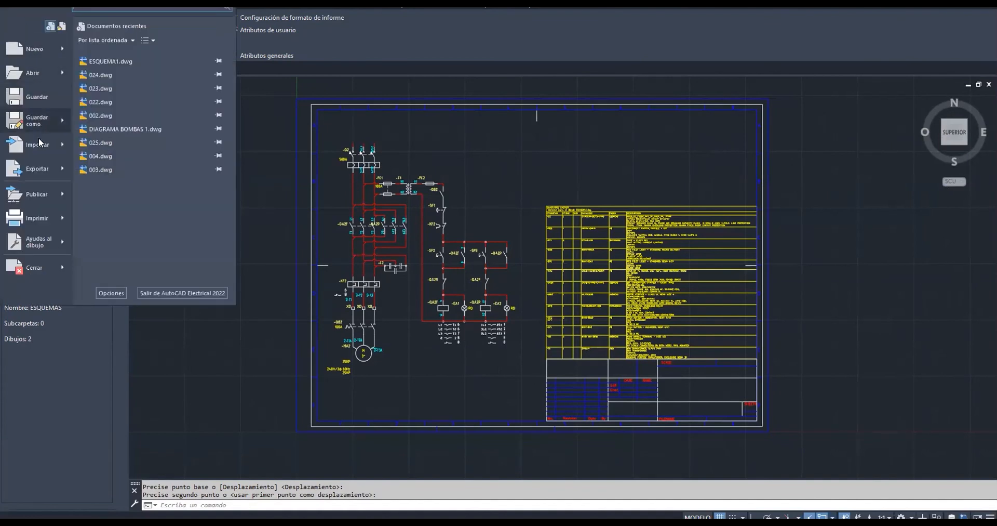
{"action": "mouse_move", "coordinate": [41, 221]}
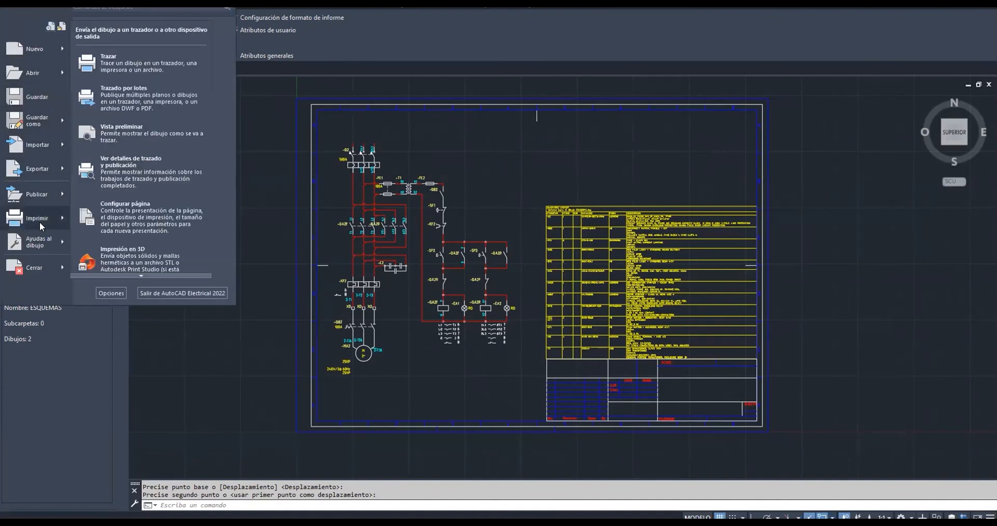
{"action": "mouse_move", "coordinate": [37, 195]}
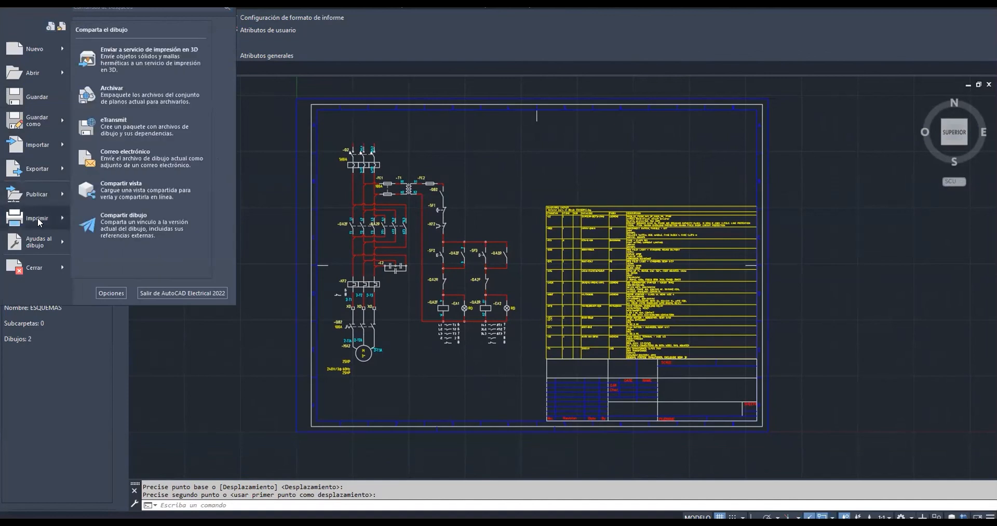
{"action": "key", "text": "Escape"}
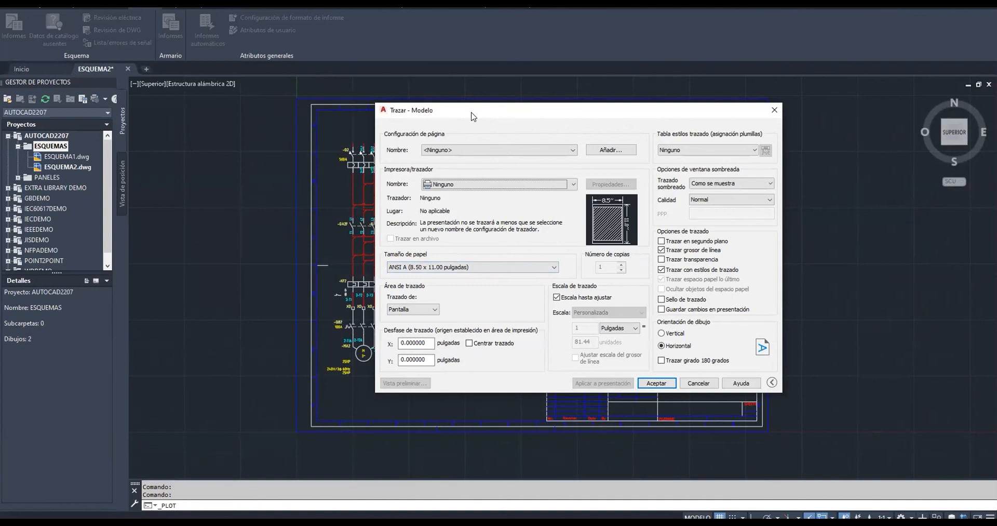
{"action": "left_click_drag", "start_coordinate": [473, 116], "coordinate": [544, 134]}
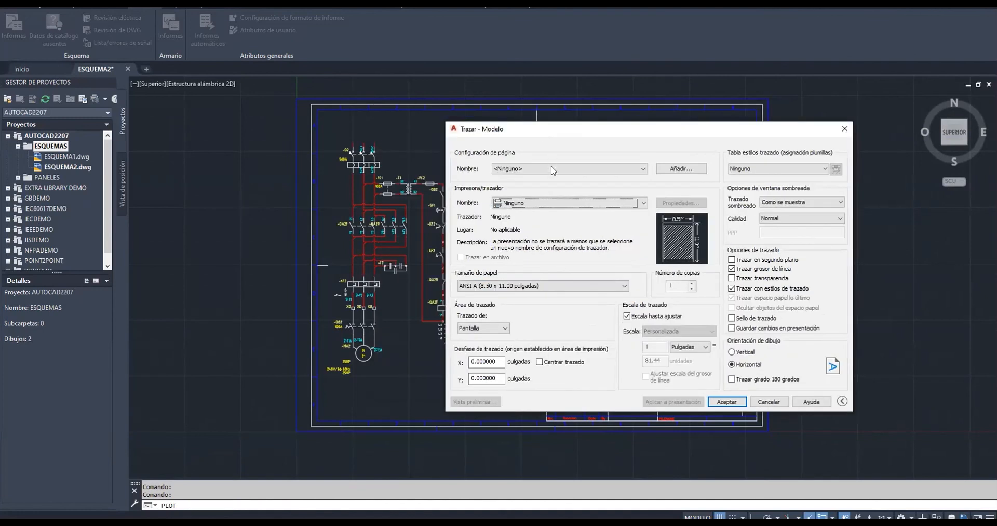
{"action": "left_click", "coordinate": [520, 204]}
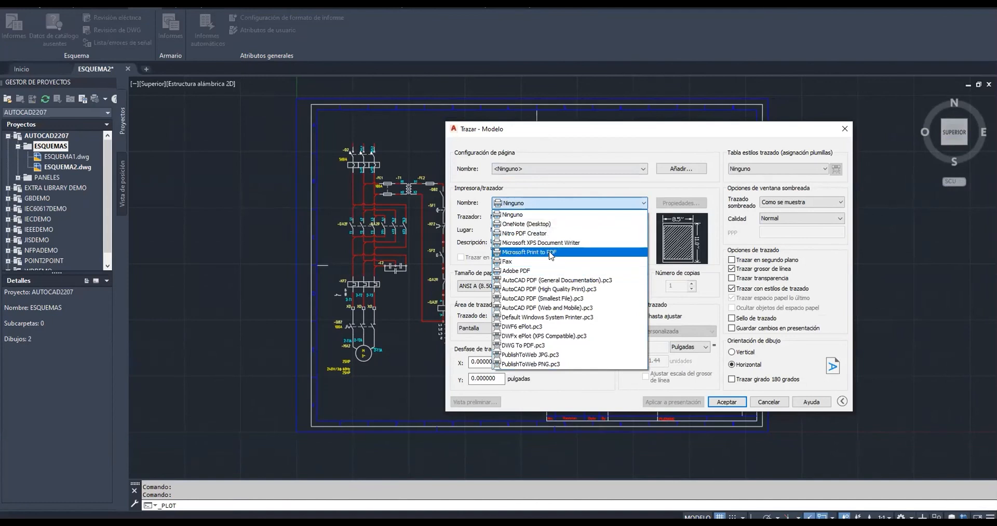
{"action": "left_click", "coordinate": [550, 252]}
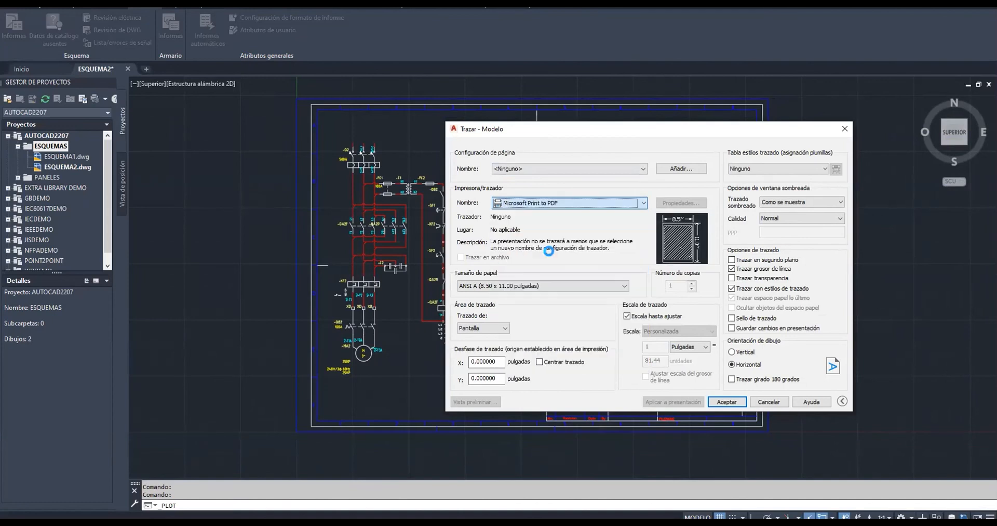
Set the paper size to A3 and the plot area to Ventana (window)
{"action": "left_click", "coordinate": [514, 286]}
{"action": "left_click", "coordinate": [504, 330]}
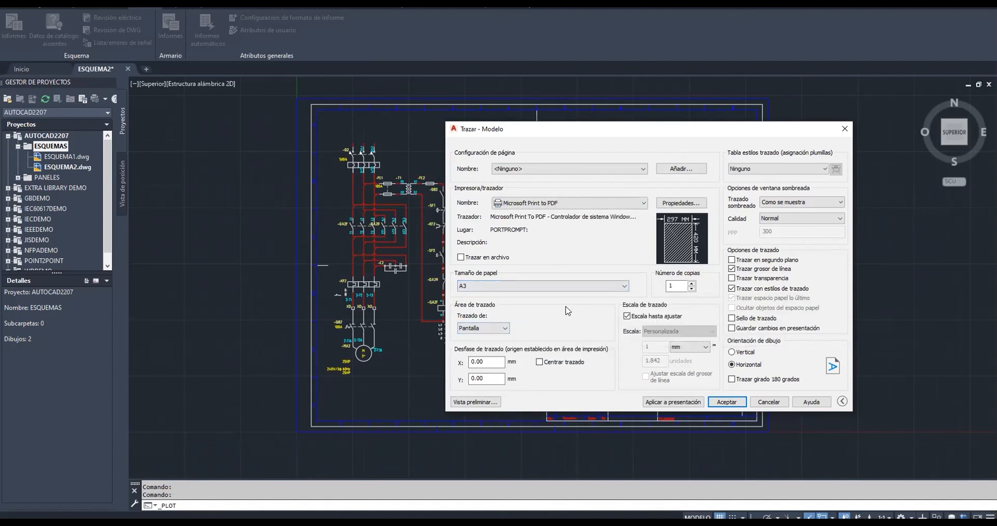
{"action": "left_click", "coordinate": [488, 329]}
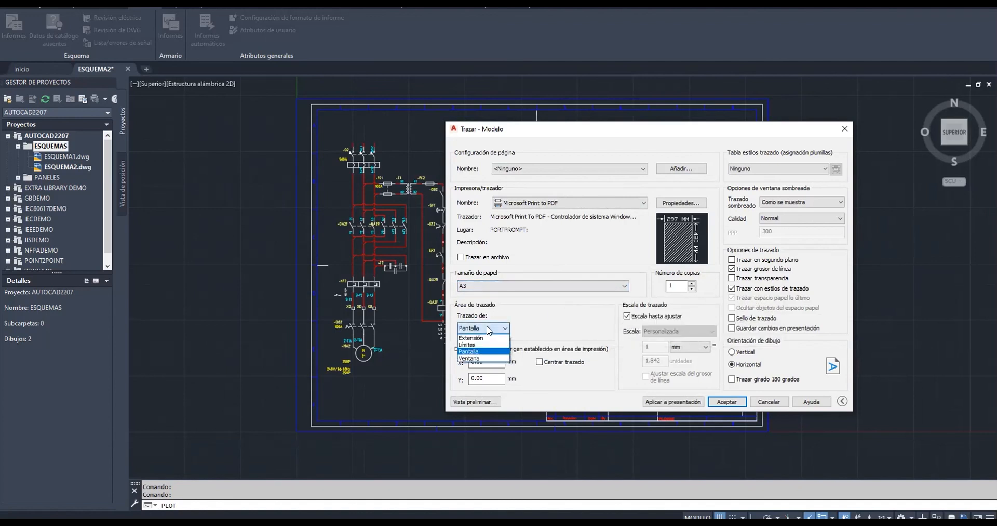
{"action": "left_click", "coordinate": [473, 358]}
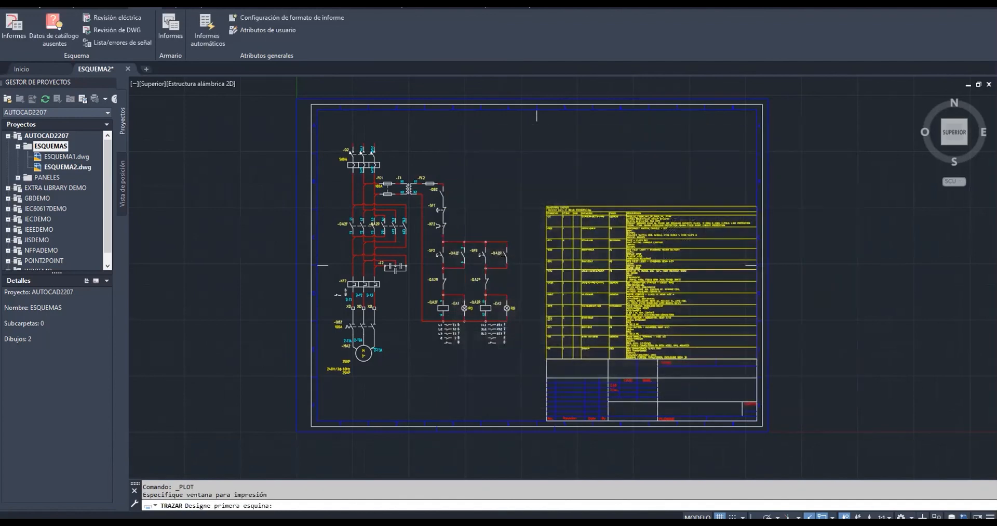
Pick the plot window around the drawing frame, keep landscape orientation, and start the plot
{"action": "left_click", "coordinate": [286, 437]}
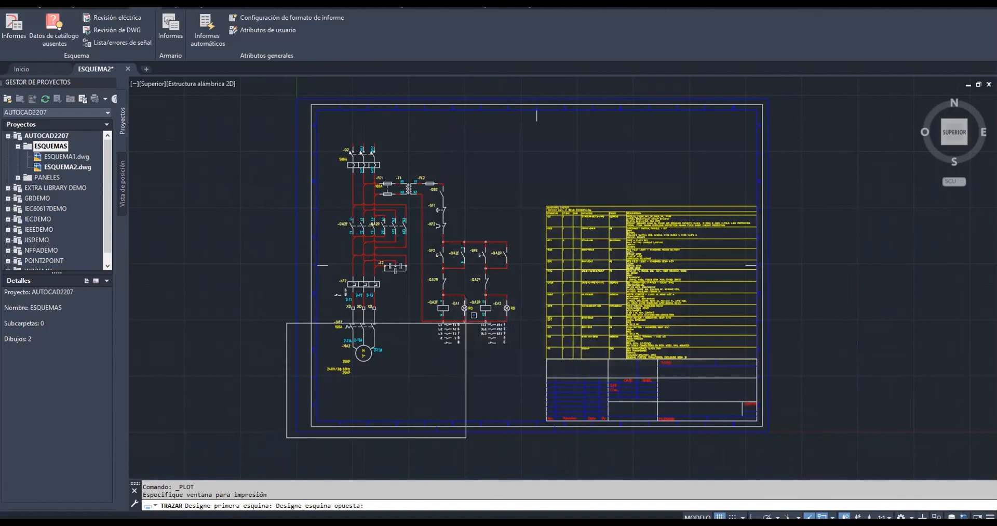
{"action": "left_click", "coordinate": [793, 88]}
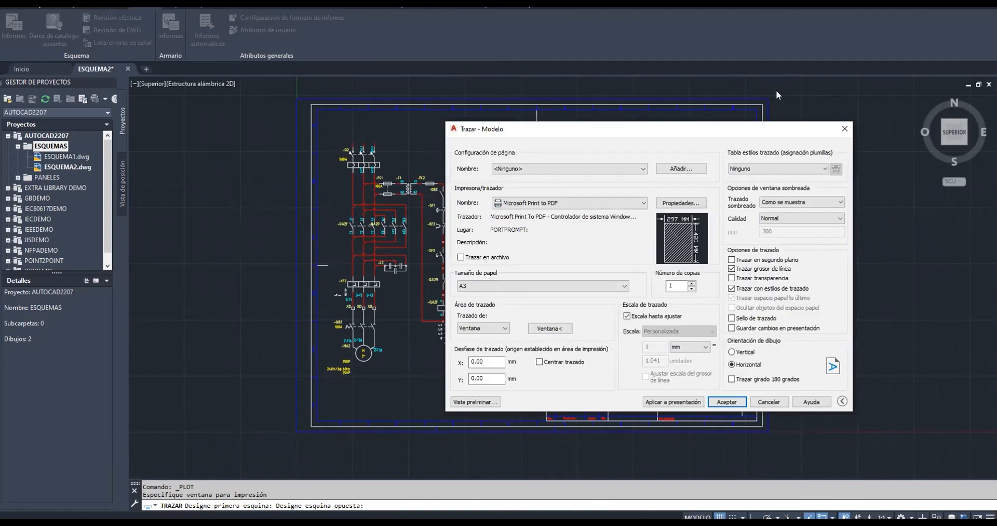
{"action": "left_click", "coordinate": [747, 354]}
{"action": "left_click", "coordinate": [743, 365]}
{"action": "left_click", "coordinate": [716, 403]}
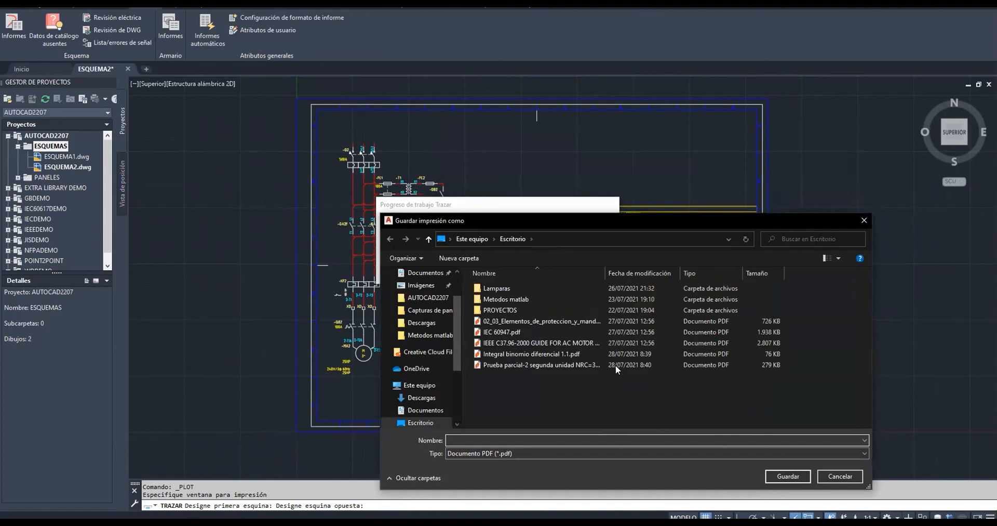
Save the plotted PDF on the desktop as reporte
{"action": "scroll", "coordinate": [422, 359], "scroll_direction": "up", "scroll_amount": 3}
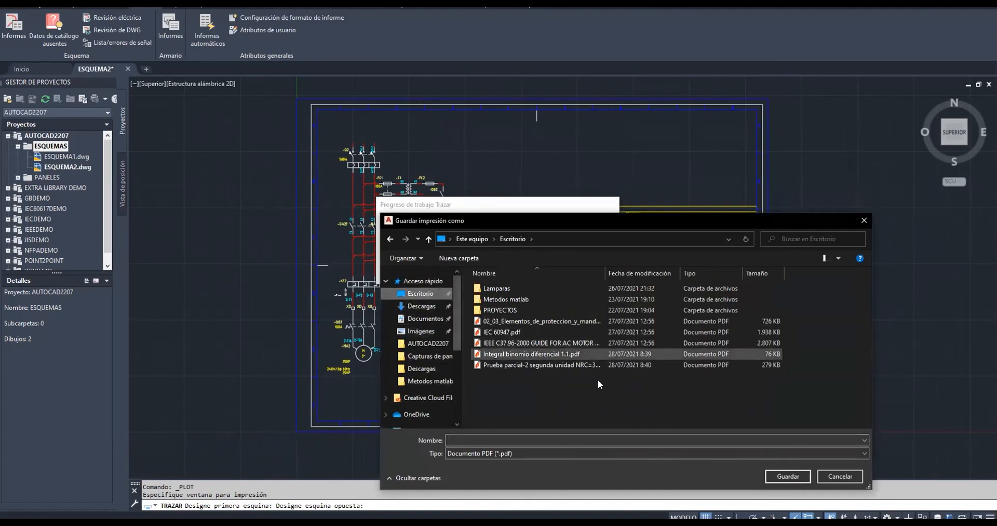
{"action": "left_click", "coordinate": [627, 442]}
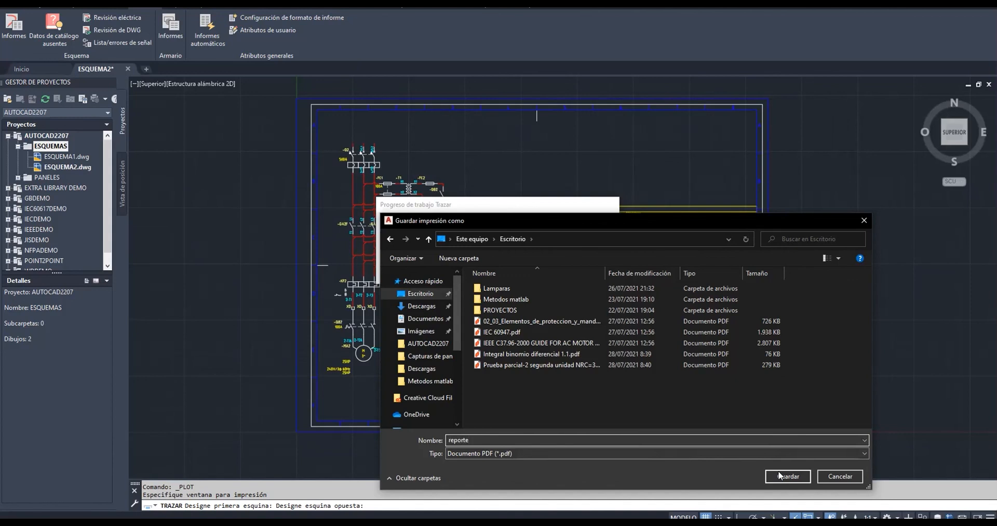
{"action": "left_click", "coordinate": [792, 473]}
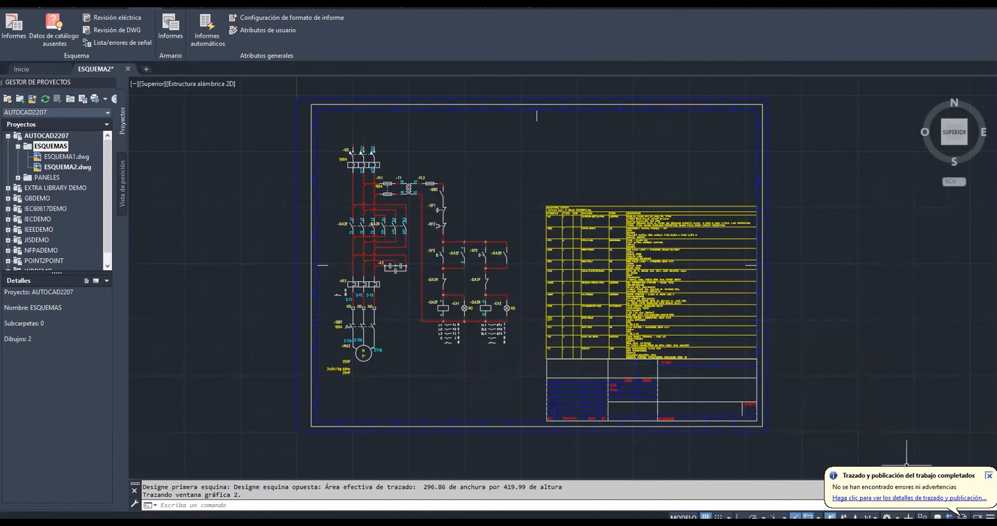
Open reporte.pdf from the desktop and rotate its page so the schematic reads upright
{"action": "left_click", "coordinate": [989, 475]}
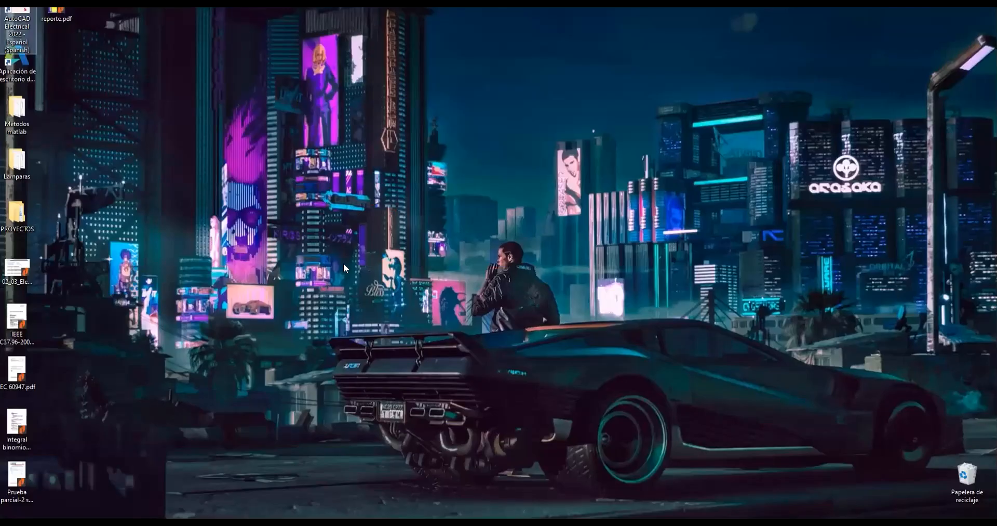
{"action": "double_click", "coordinate": [67, 20]}
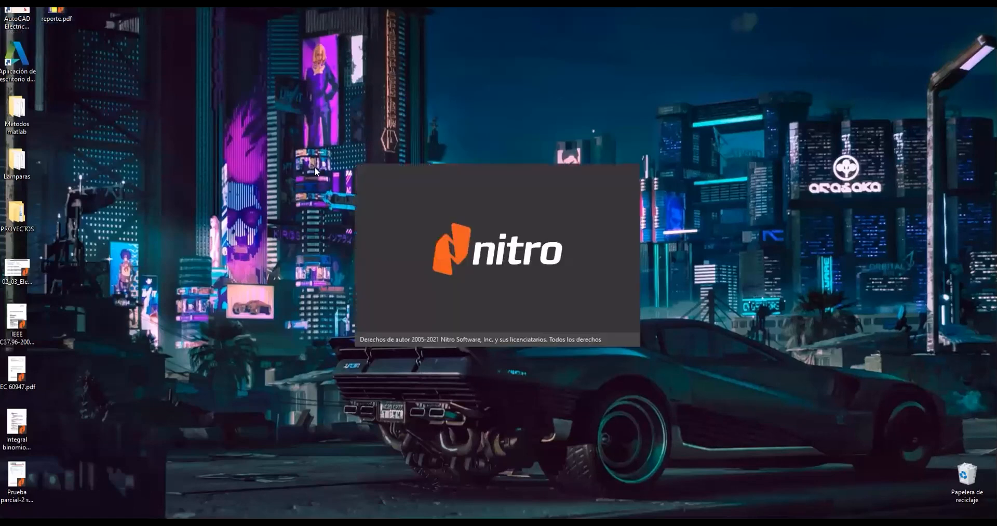
{"action": "scroll", "coordinate": [614, 331], "scroll_direction": "down", "scroll_amount": 8}
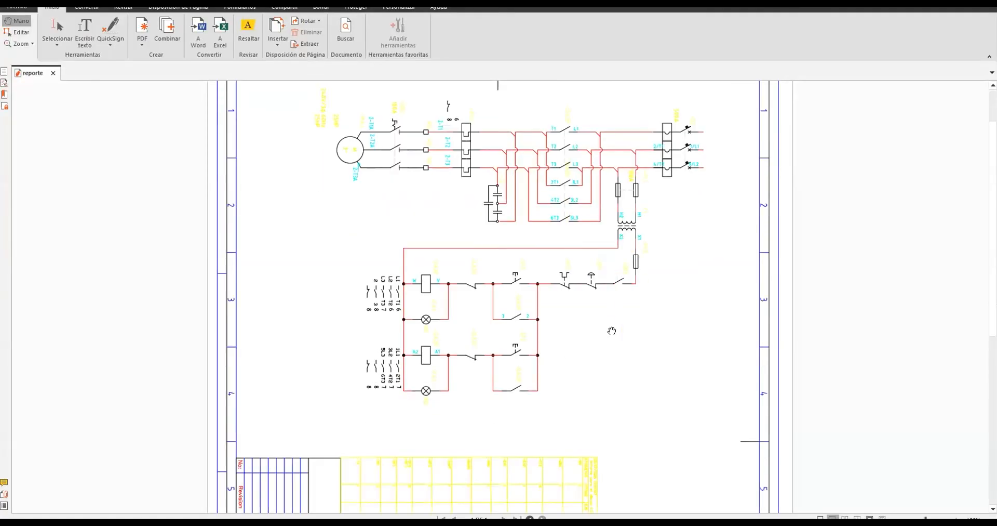
{"action": "scroll", "coordinate": [611, 329], "scroll_direction": "up", "scroll_amount": 8}
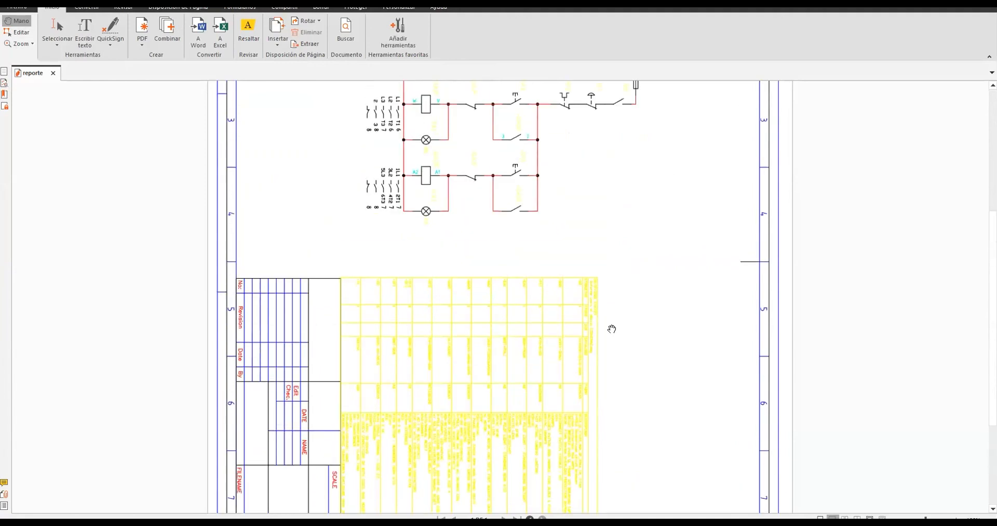
{"action": "left_click", "coordinate": [307, 21]}
{"action": "left_click", "coordinate": [318, 34]}
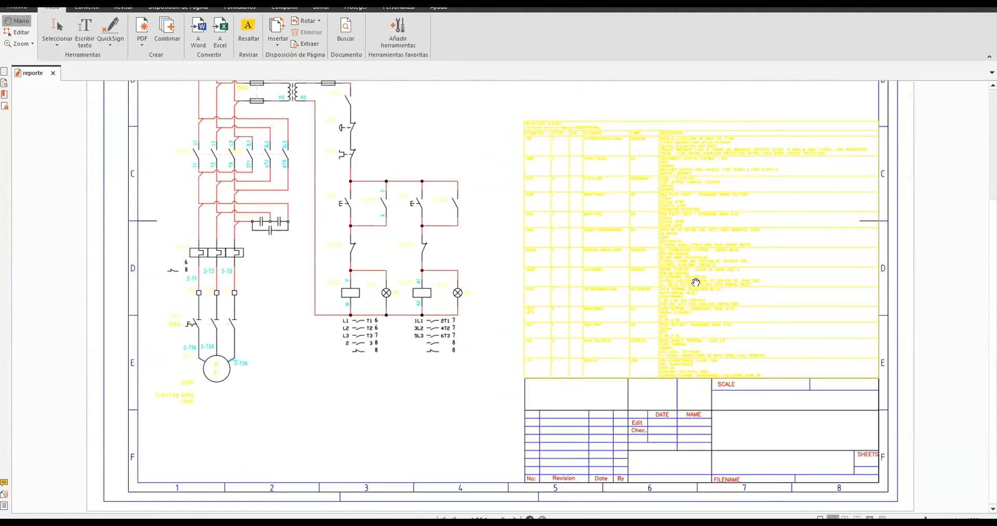
Zoom and scroll through the PDF to inspect the schematic and the bill of materials table
{"action": "scroll", "coordinate": [702, 232], "scroll_direction": "up", "scroll_amount": 5, "text": "ctrl"}
{"action": "scroll", "coordinate": [702, 236], "scroll_direction": "down", "scroll_amount": 8, "text": "ctrl"}
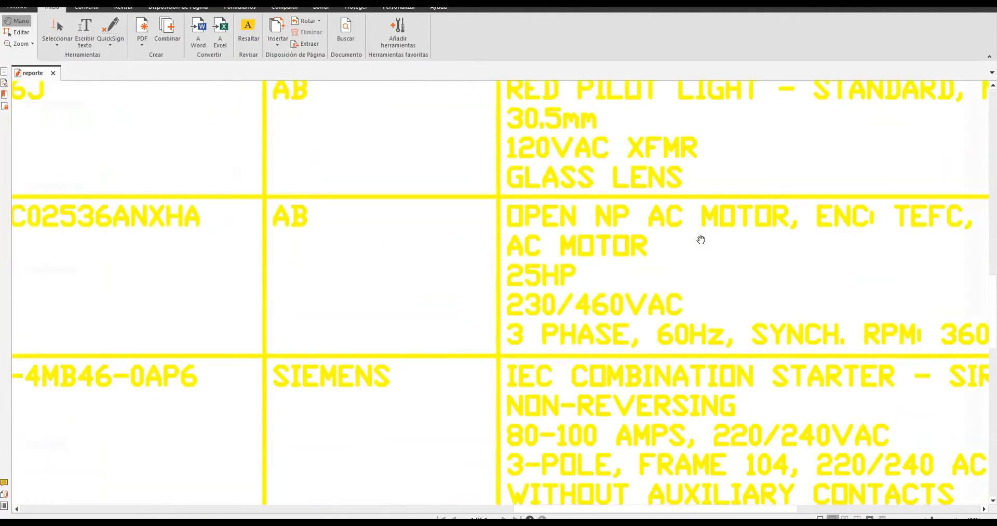
{"action": "scroll", "coordinate": [312, 208], "scroll_direction": "up", "scroll_amount": 6, "text": "ctrl"}
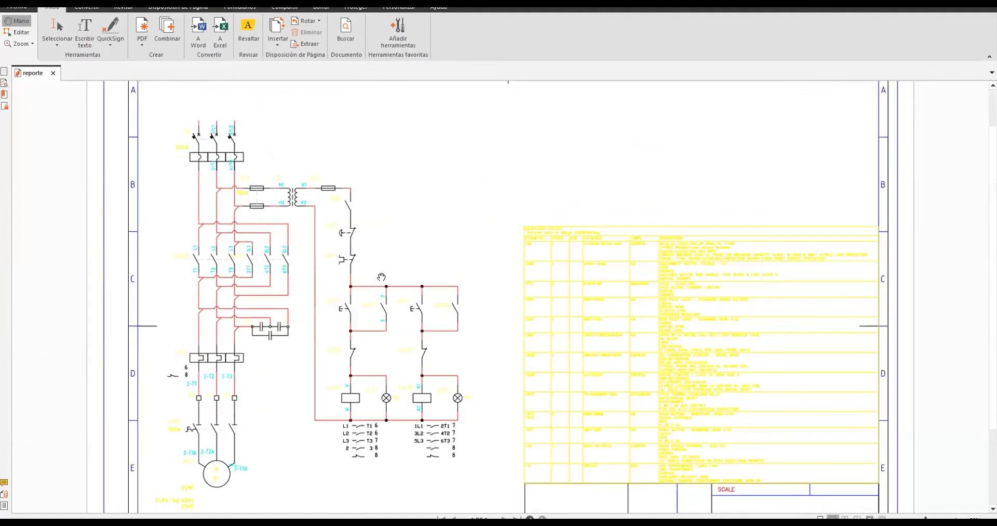
{"action": "scroll", "coordinate": [258, 203], "scroll_direction": "down", "scroll_amount": 3, "text": "ctrl"}
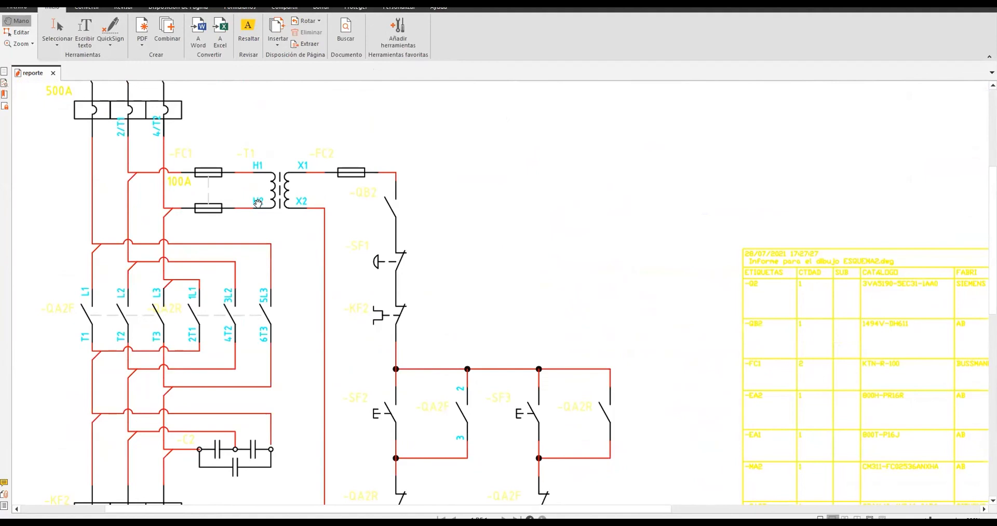
{"action": "scroll", "coordinate": [258, 203], "scroll_direction": "down", "scroll_amount": 10}
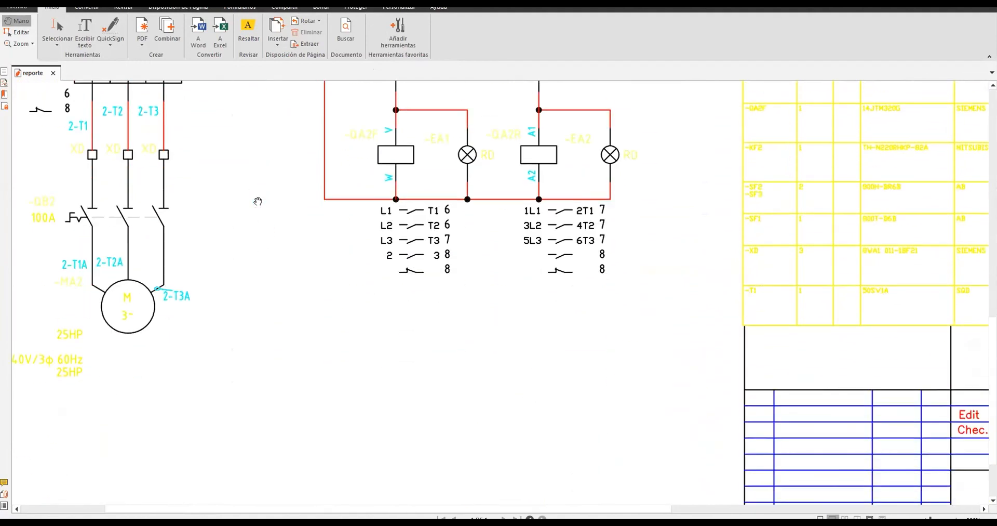
{"action": "scroll", "coordinate": [257, 202], "scroll_direction": "up", "scroll_amount": 10}
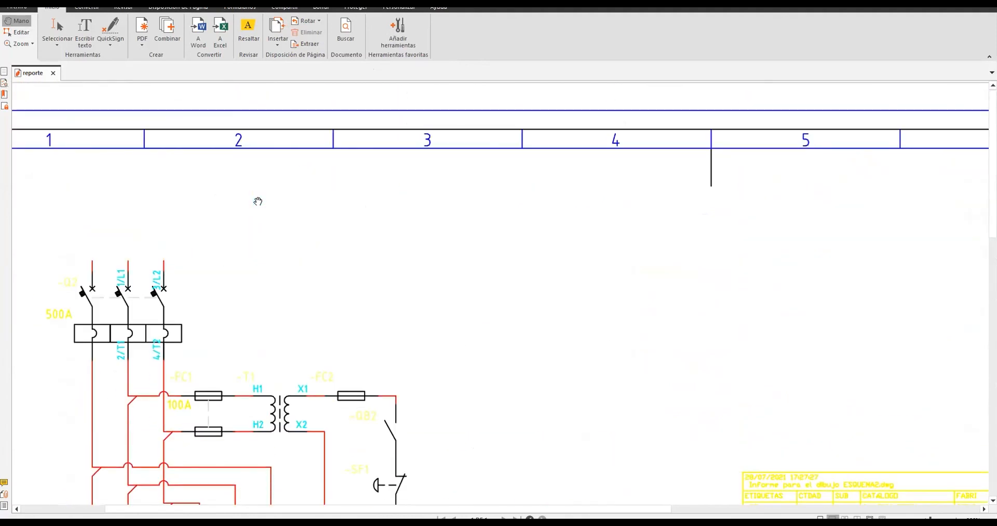
{"action": "scroll", "coordinate": [255, 192], "scroll_direction": "down", "scroll_amount": 13}
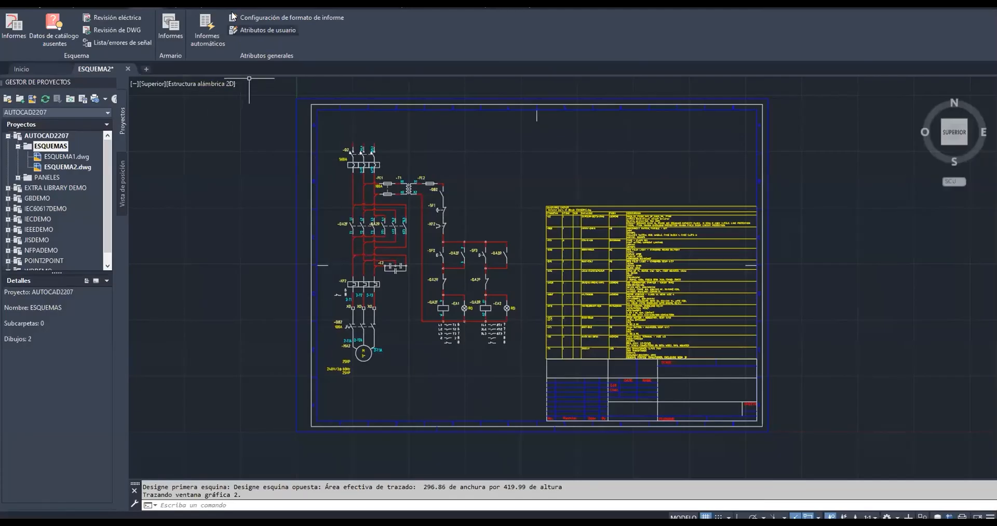
Return to the drawing and make MISC the current layer
{"action": "left_click", "coordinate": [12, 8]}
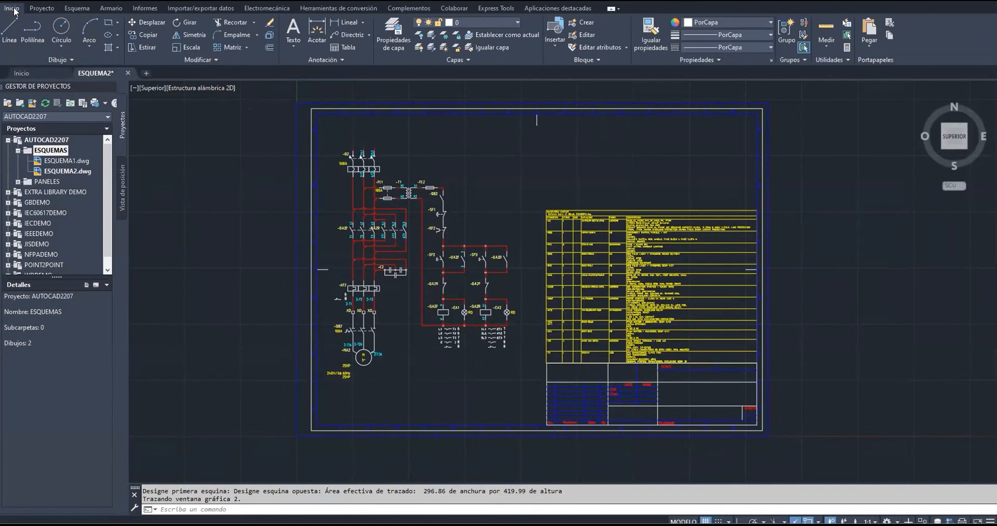
{"action": "left_click", "coordinate": [515, 22]}
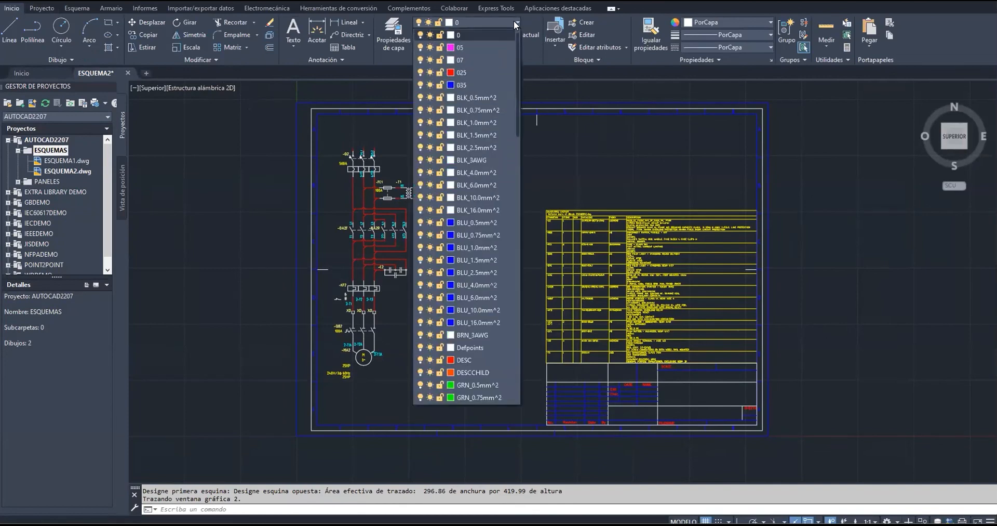
{"action": "scroll", "coordinate": [482, 245], "scroll_direction": "down", "scroll_amount": 15}
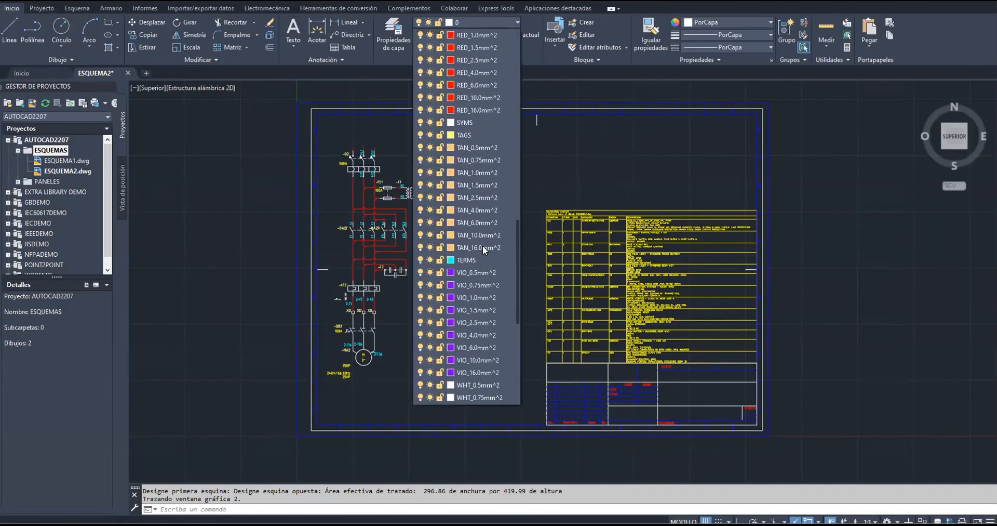
{"action": "scroll", "coordinate": [482, 245], "scroll_direction": "down", "scroll_amount": 8}
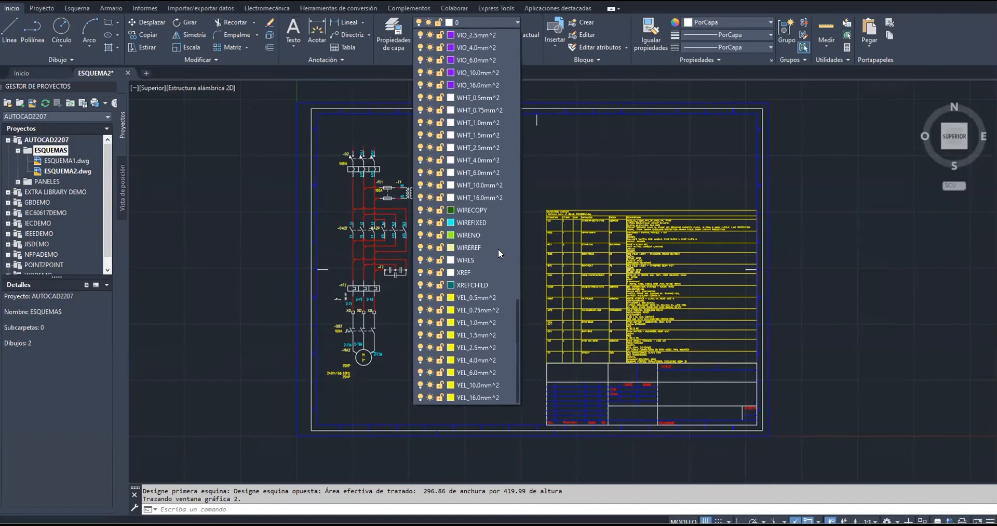
{"action": "scroll", "coordinate": [478, 235], "scroll_direction": "up", "scroll_amount": 11}
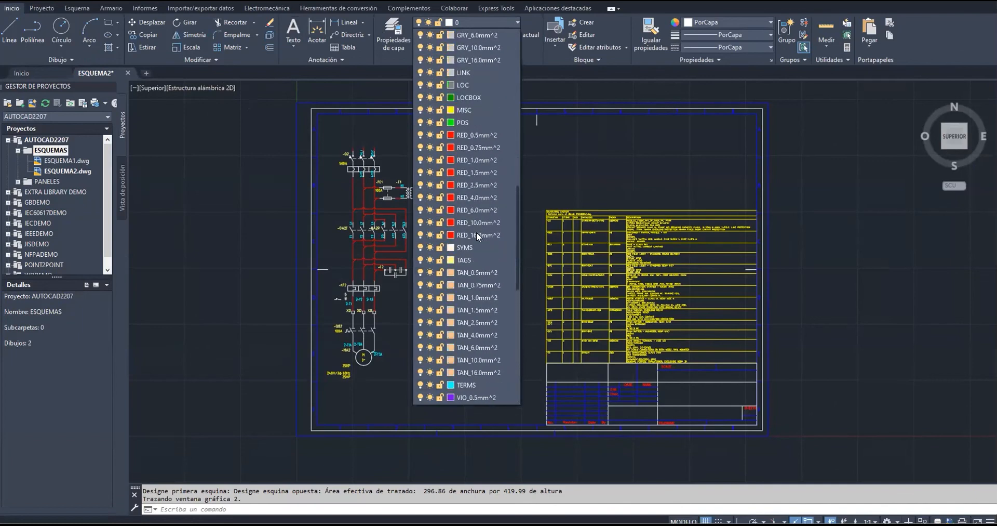
{"action": "left_click", "coordinate": [460, 110]}
{"action": "left_click", "coordinate": [464, 110]}
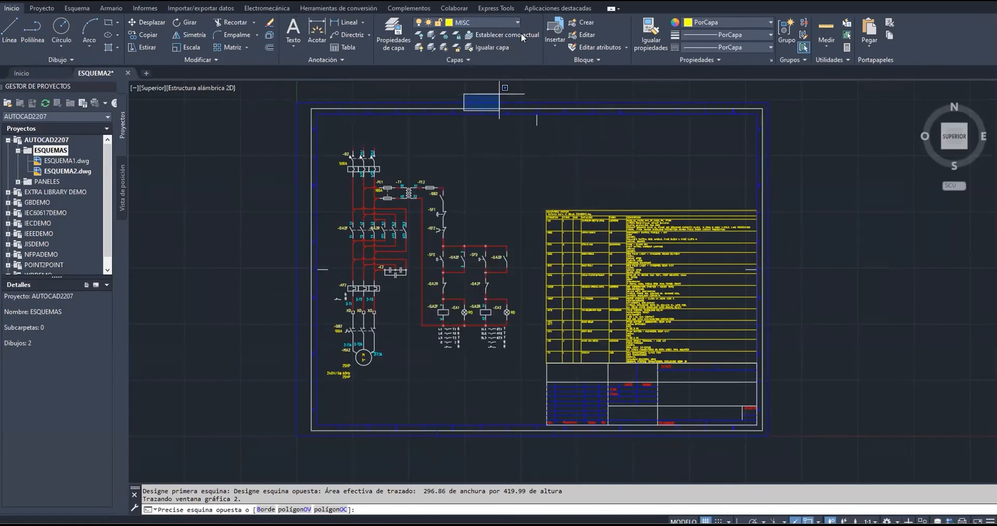
{"action": "left_click", "coordinate": [592, 156]}
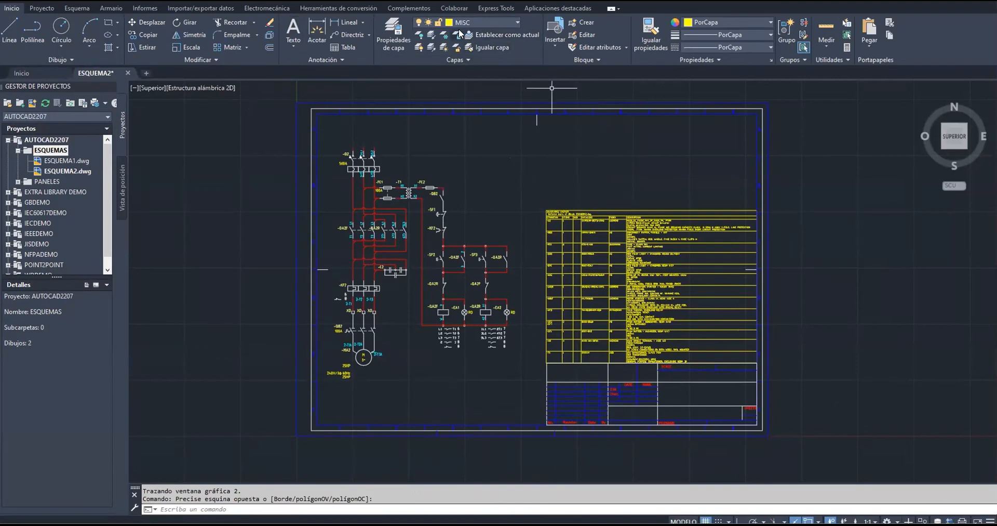
Change the MISC layer's colour to blue, index 172, in the layer properties
{"action": "left_click", "coordinate": [394, 37]}
{"action": "scroll", "coordinate": [190, 91], "scroll_direction": "down", "scroll_amount": 15}
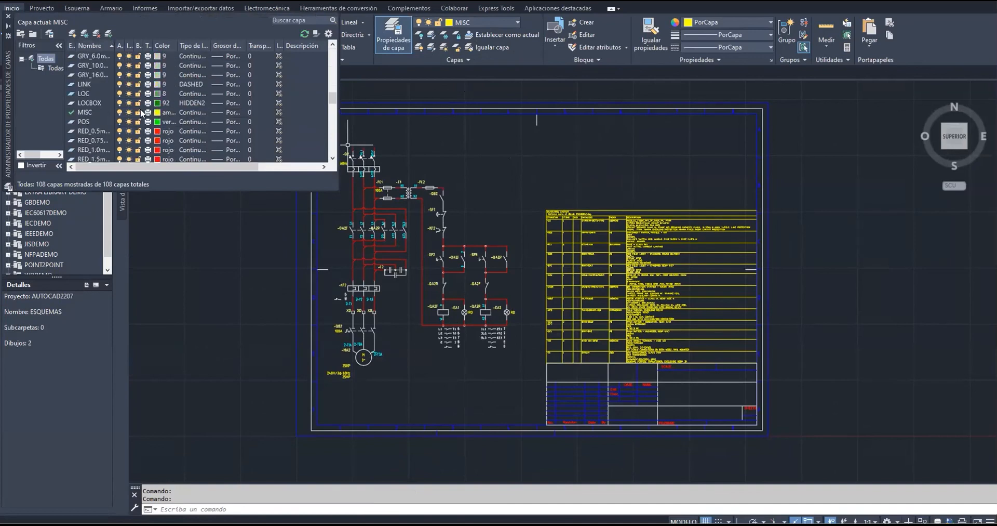
{"action": "left_click", "coordinate": [167, 113]}
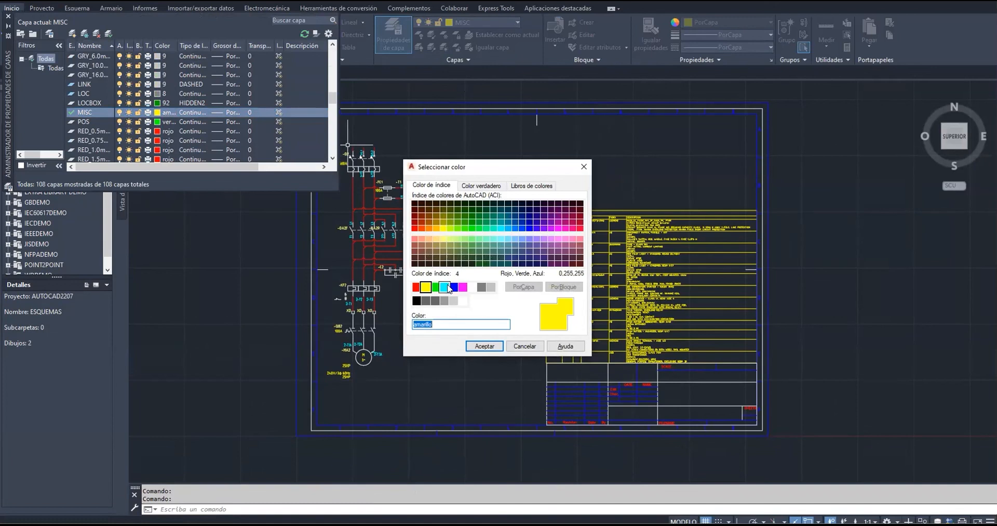
{"action": "left_click", "coordinate": [530, 223]}
{"action": "left_click", "coordinate": [485, 346]}
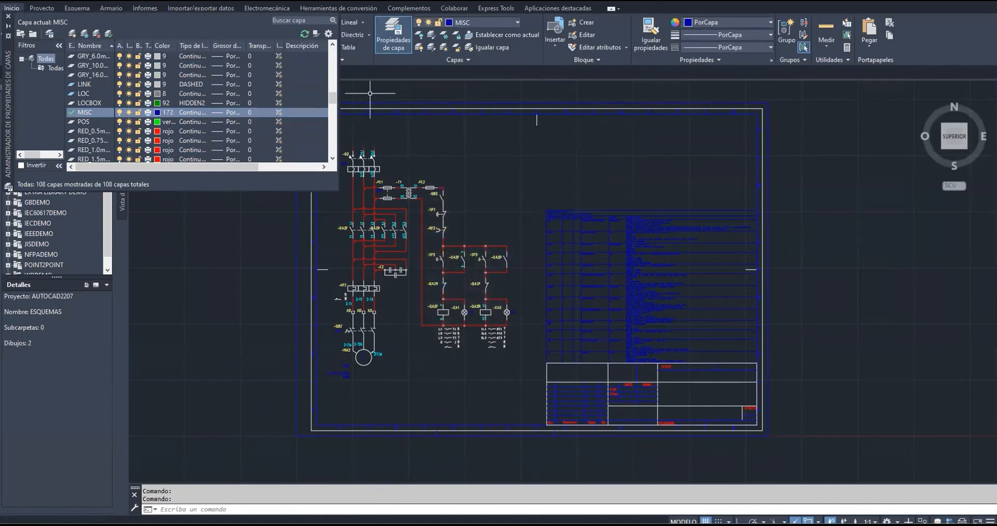
{"action": "key", "text": "Escape"}
{"action": "key", "text": "Escape"}
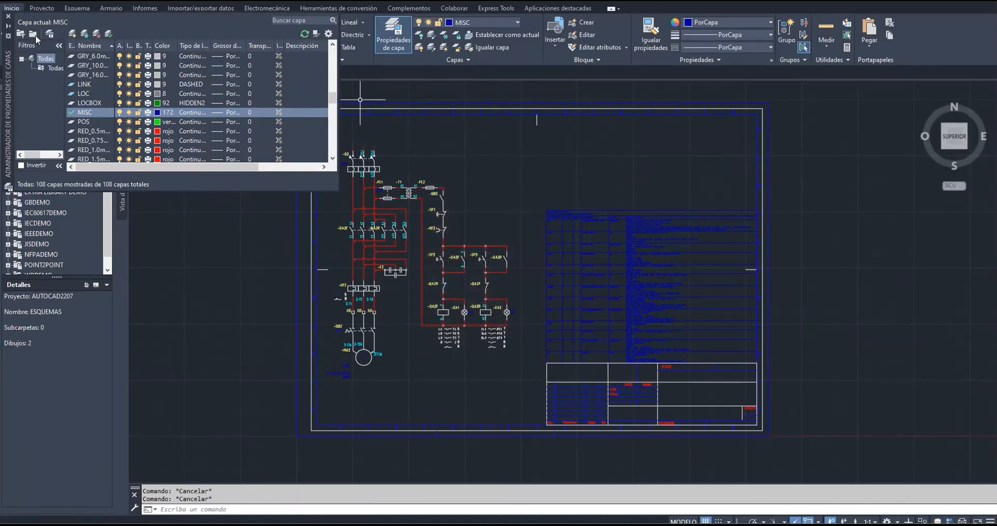
Close the PDF without saving changes
{"action": "left_click", "coordinate": [8, 19]}
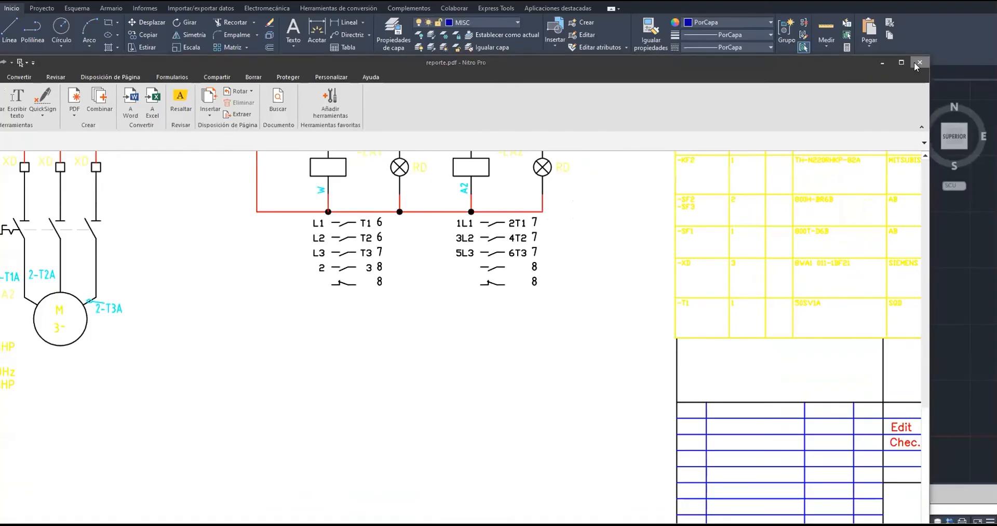
{"action": "left_click", "coordinate": [920, 62]}
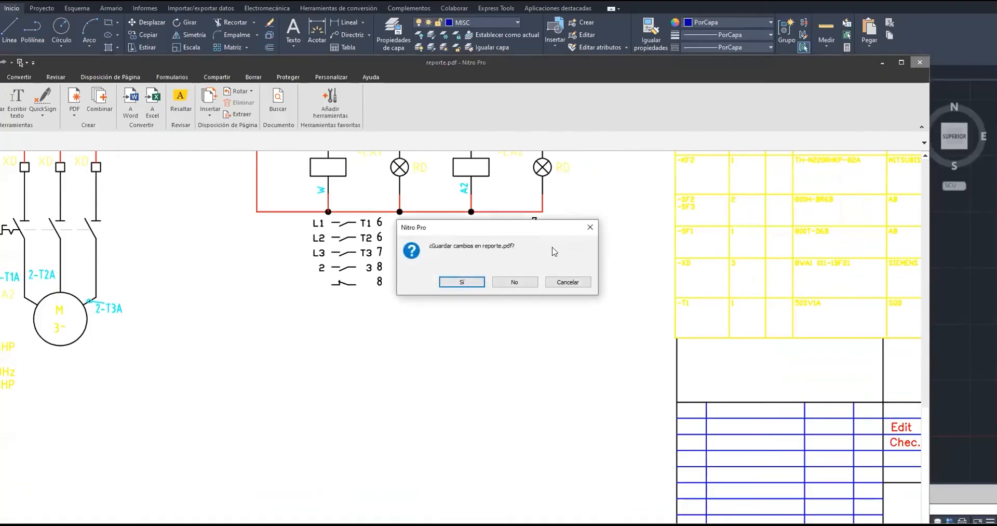
{"action": "left_click", "coordinate": [514, 282]}
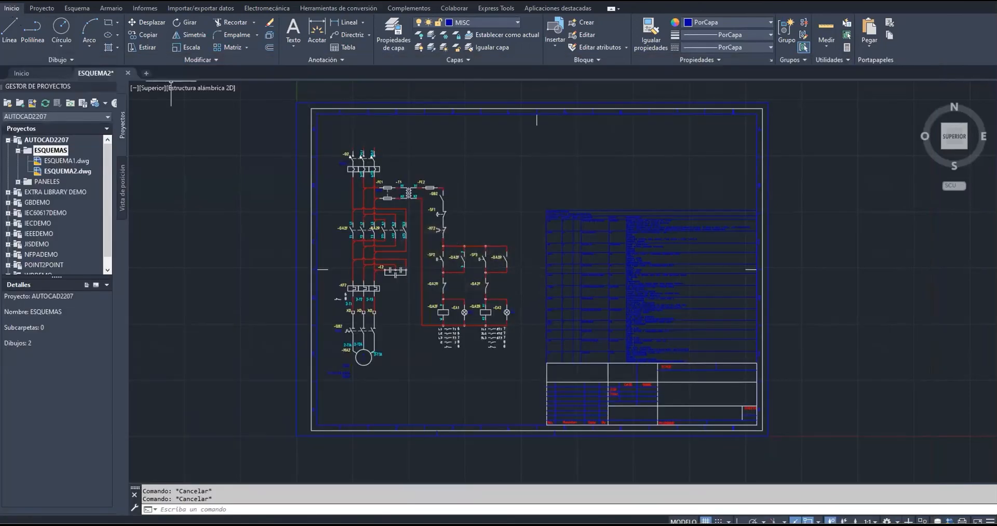
Open the Plot dialog and choose the Microsoft Print to PDF printer with A3 paper size
{"action": "left_click", "coordinate": [7, 1]}
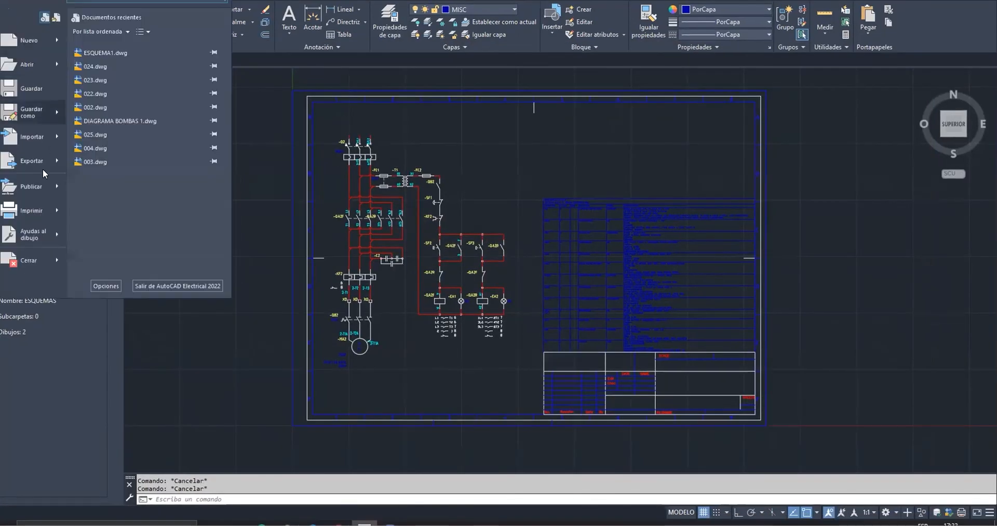
{"action": "left_click", "coordinate": [44, 215]}
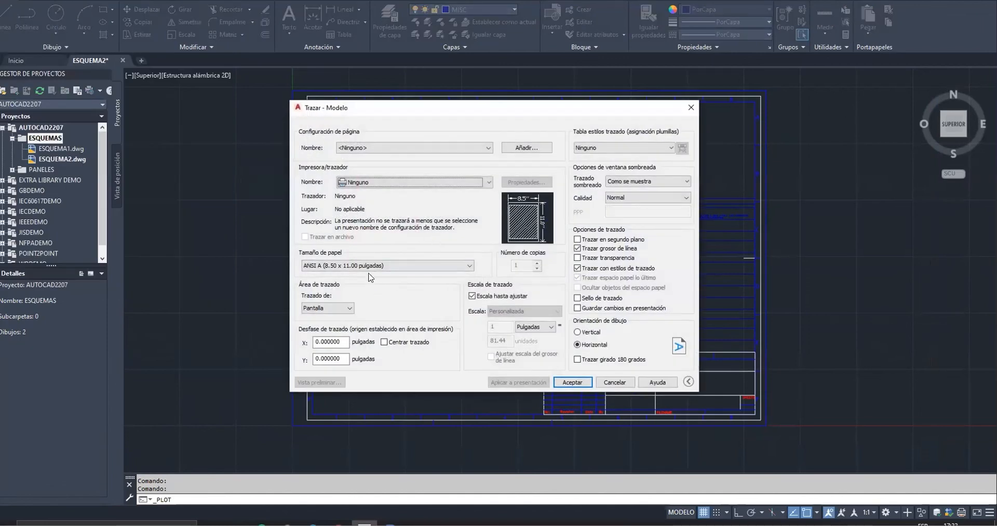
{"action": "left_click", "coordinate": [378, 183]}
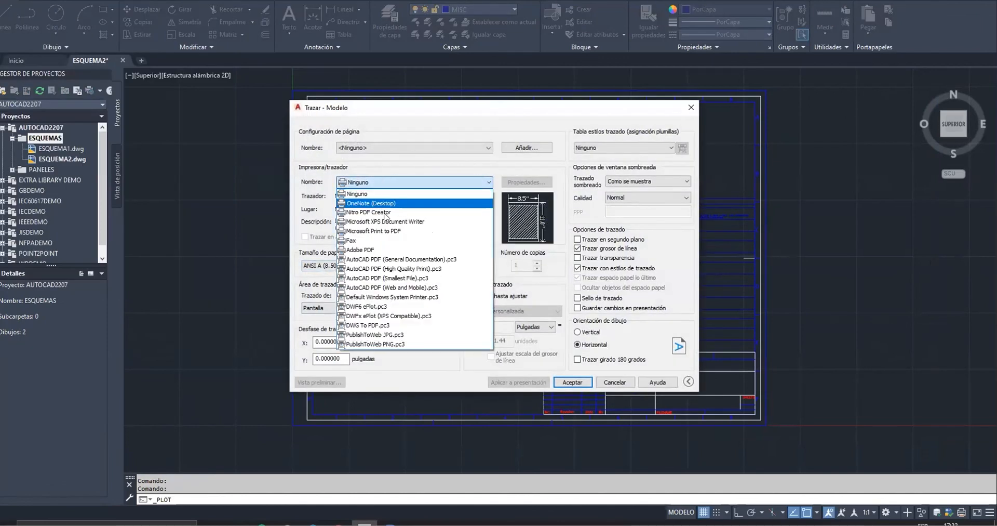
{"action": "left_click", "coordinate": [409, 231]}
{"action": "left_click", "coordinate": [348, 266]}
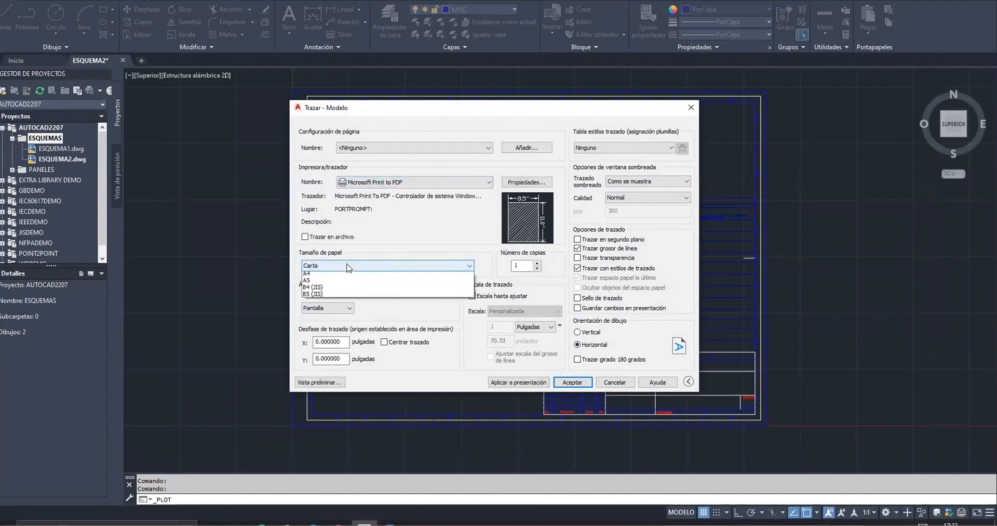
{"action": "left_click", "coordinate": [376, 315]}
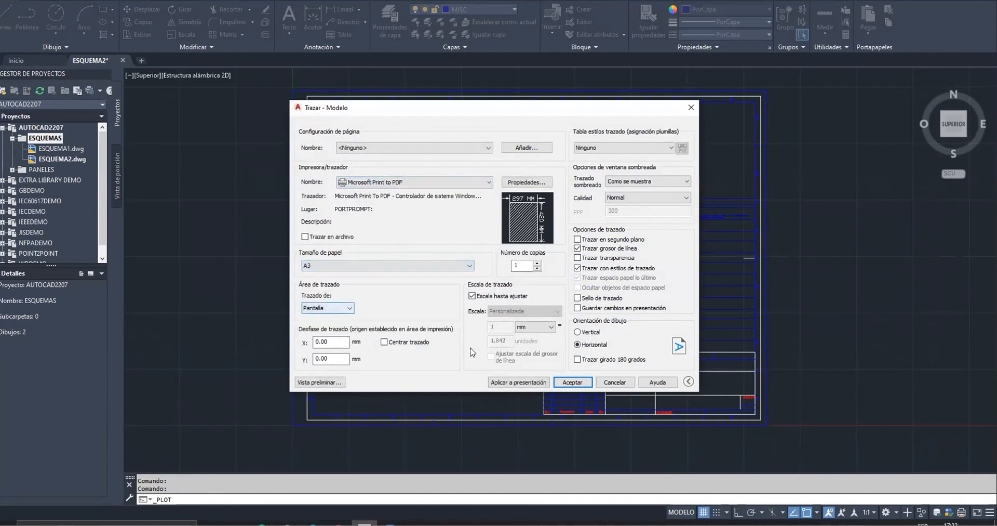
Set the plot area to Window, pick the drawing frame's opposite corners, and start the plot
{"action": "left_click", "coordinate": [337, 308]}
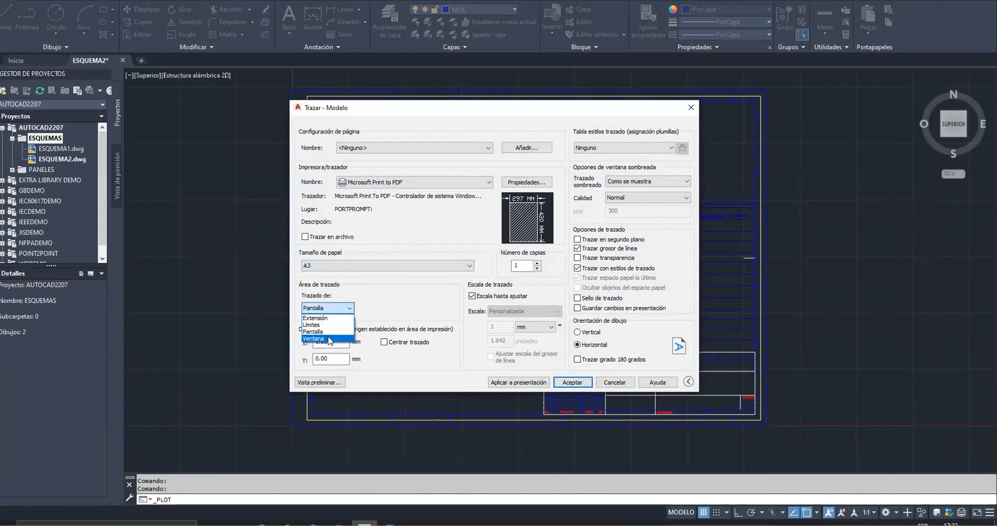
{"action": "left_click", "coordinate": [328, 339]}
{"action": "left_click", "coordinate": [288, 429]}
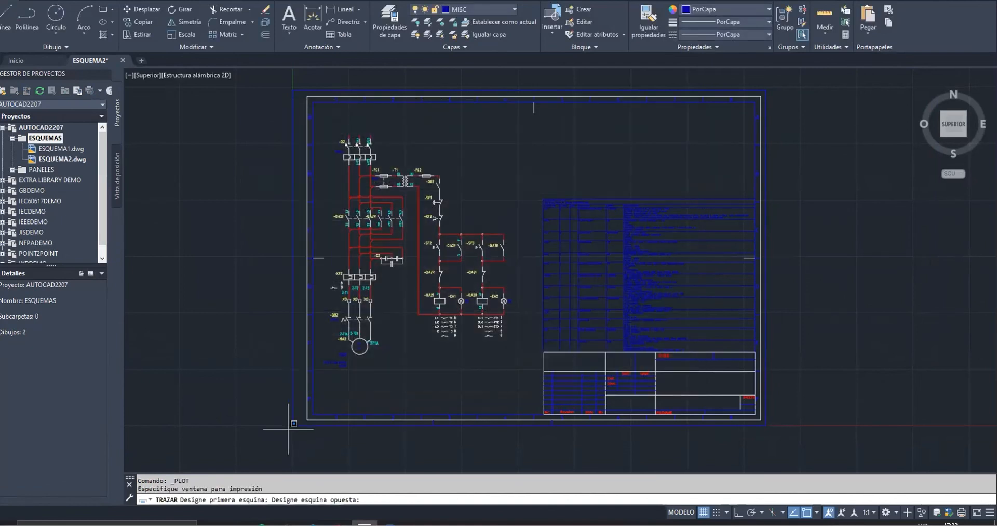
{"action": "left_click", "coordinate": [767, 89]}
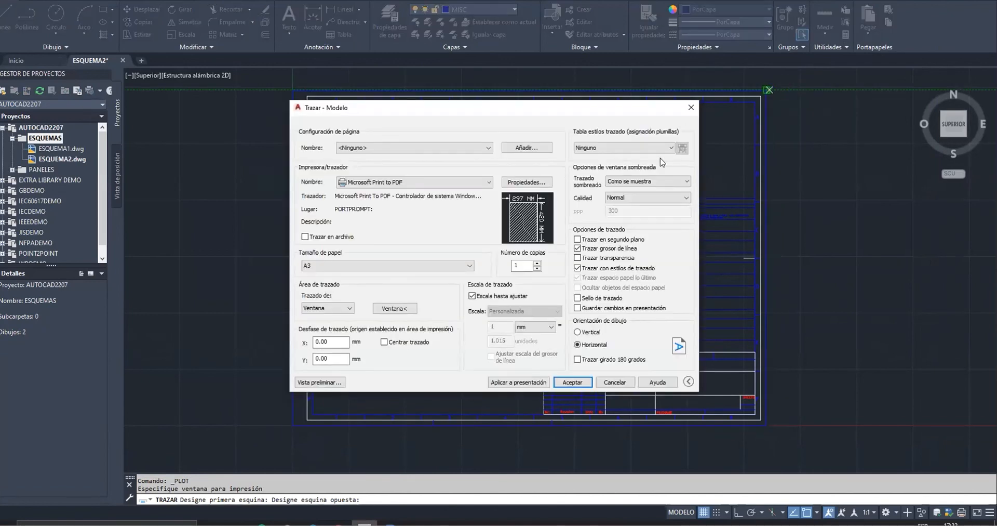
{"action": "left_click", "coordinate": [569, 382]}
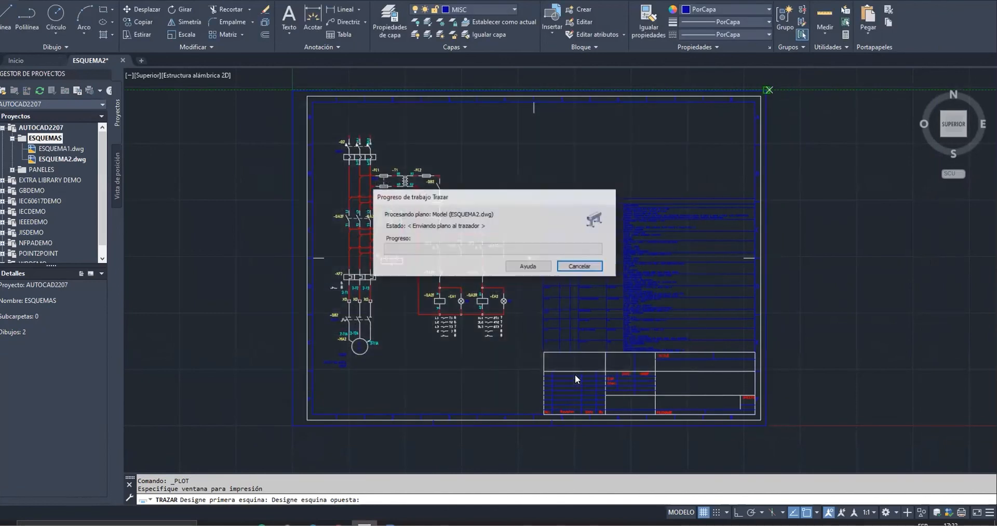
Save the plotted file as reporte.pdf, replacing the existing file
{"action": "left_click", "coordinate": [516, 367]}
{"action": "left_click", "coordinate": [773, 471]}
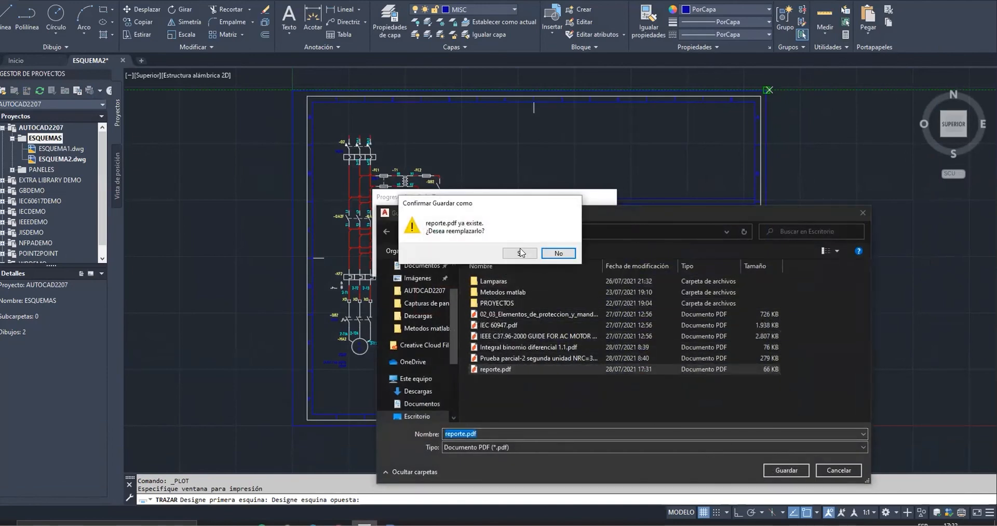
{"action": "left_click", "coordinate": [520, 253]}
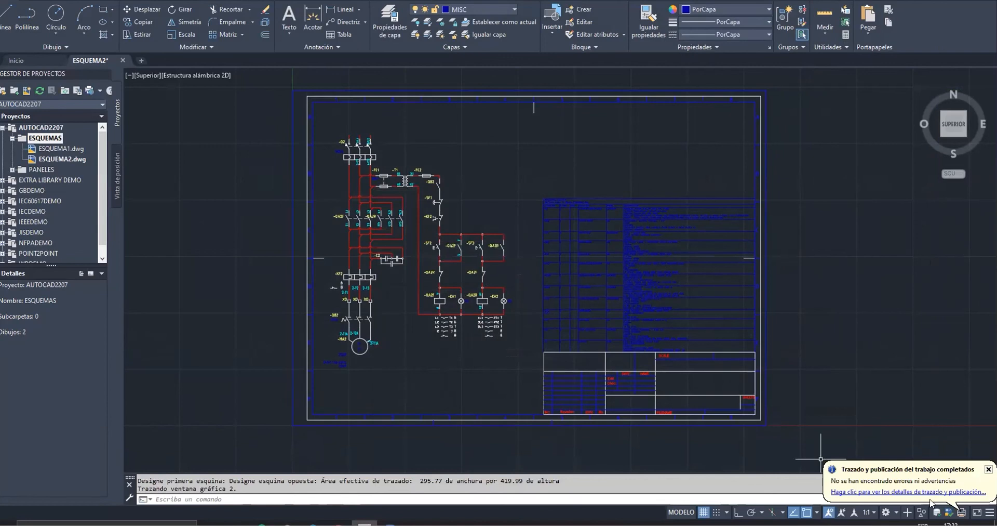
Dismiss the plot notification and open reporte.pdf from the desktop
{"action": "left_click", "coordinate": [989, 469]}
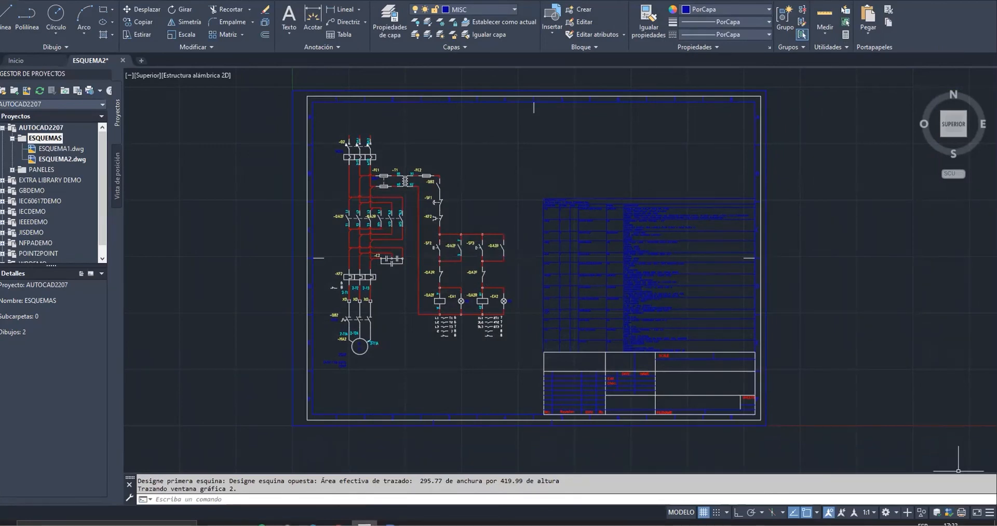
{"action": "left_click", "coordinate": [996, 524]}
{"action": "double_click", "coordinate": [50, 6]}
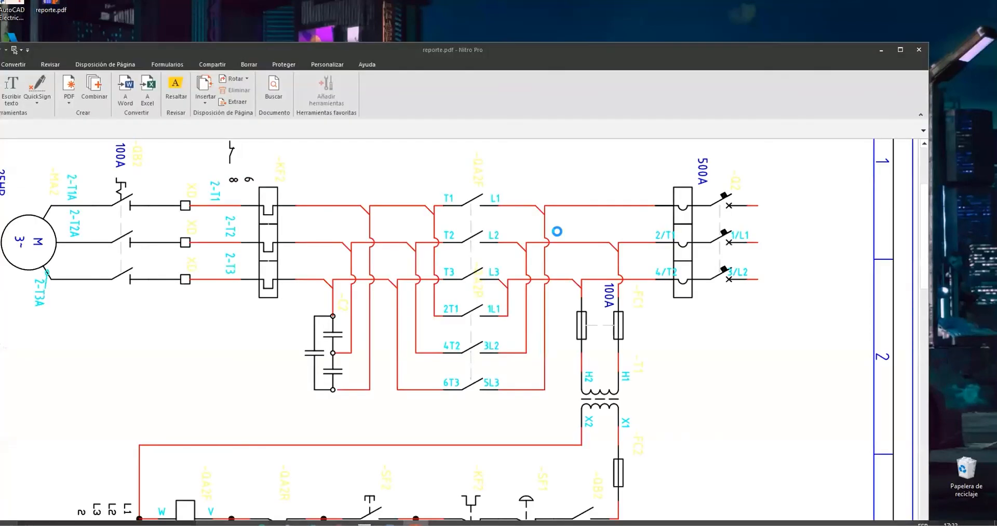
Maximize the PDF viewer window and rotate the page to the right
{"action": "left_click", "coordinate": [900, 49]}
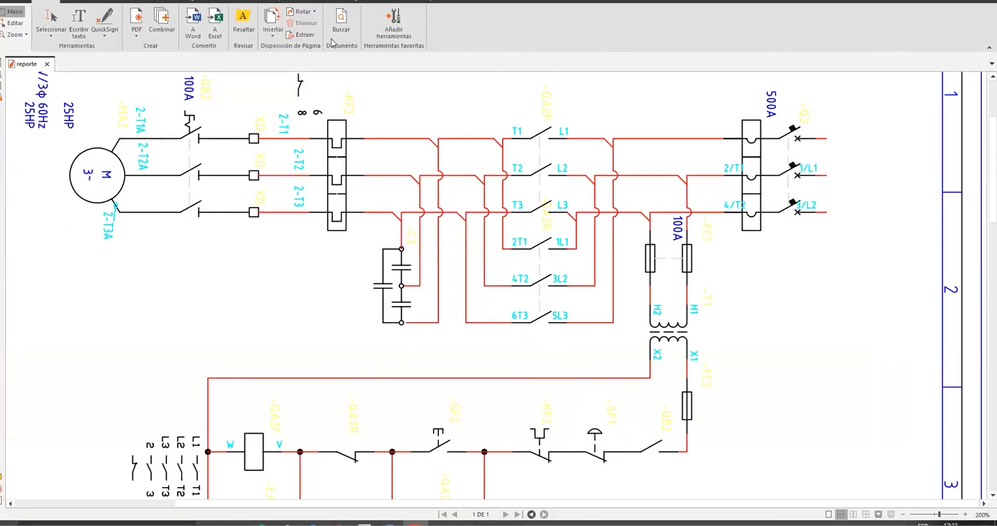
{"action": "left_click", "coordinate": [303, 11]}
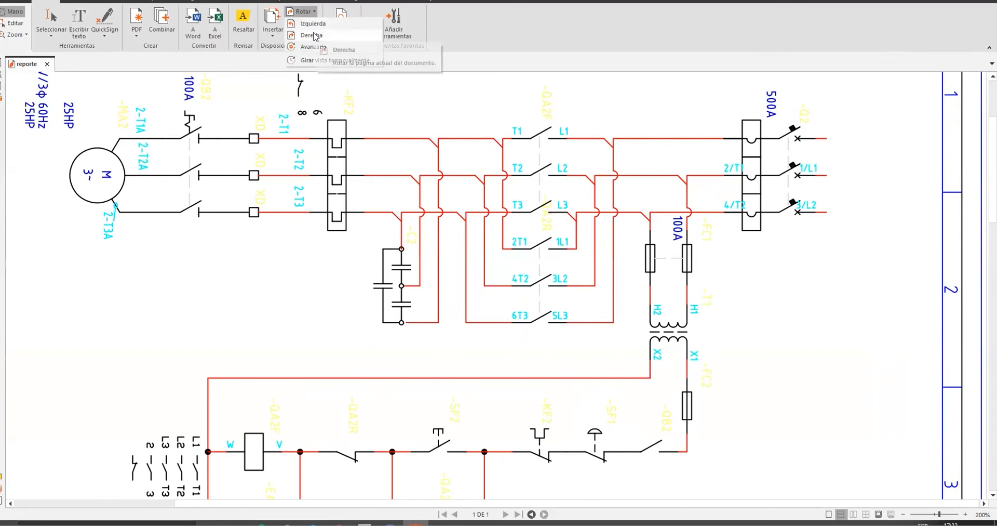
{"action": "left_click", "coordinate": [313, 25]}
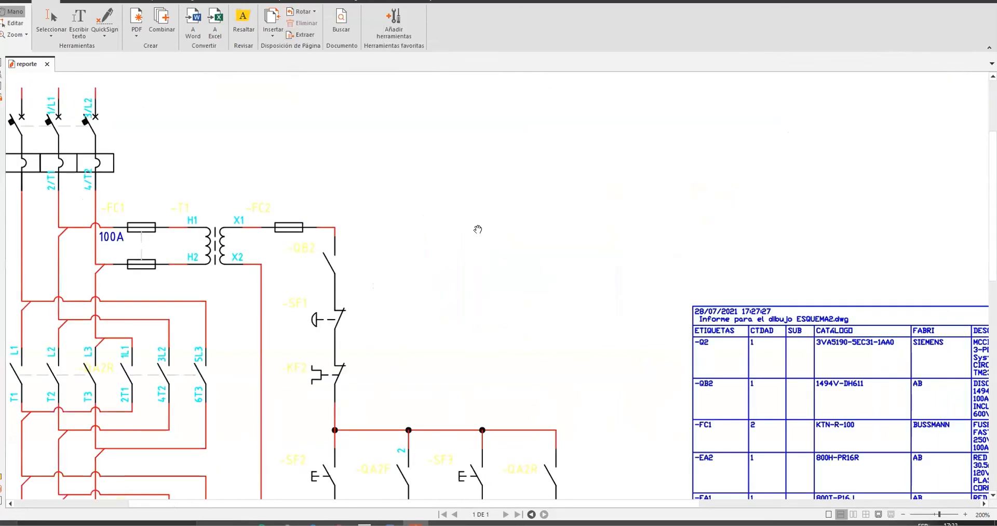
Zoom and scroll around the rotated PDF page to examine the circuit and the bill of materials
{"action": "scroll", "coordinate": [478, 229], "scroll_direction": "down", "scroll_amount": 4, "text": "ctrl"}
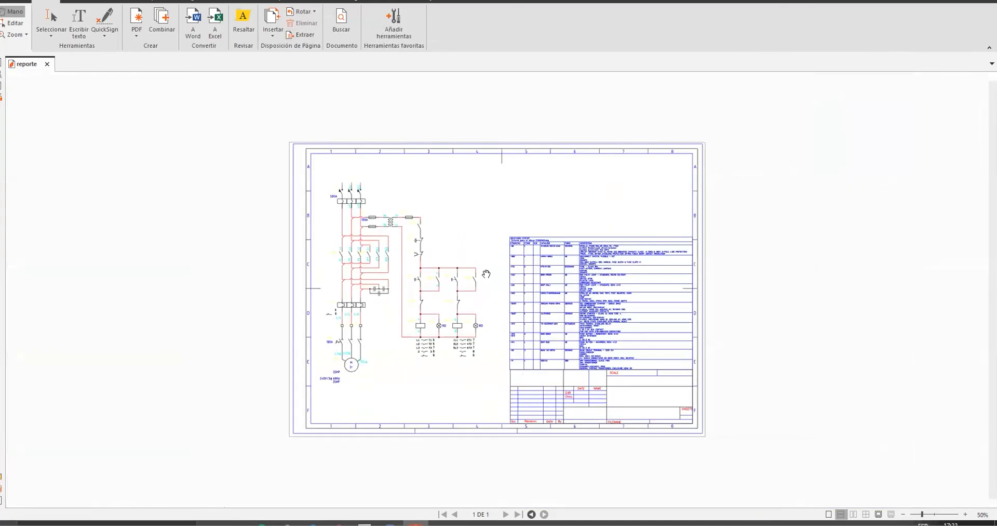
{"action": "scroll", "coordinate": [530, 345], "scroll_direction": "up", "scroll_amount": 1, "text": "ctrl"}
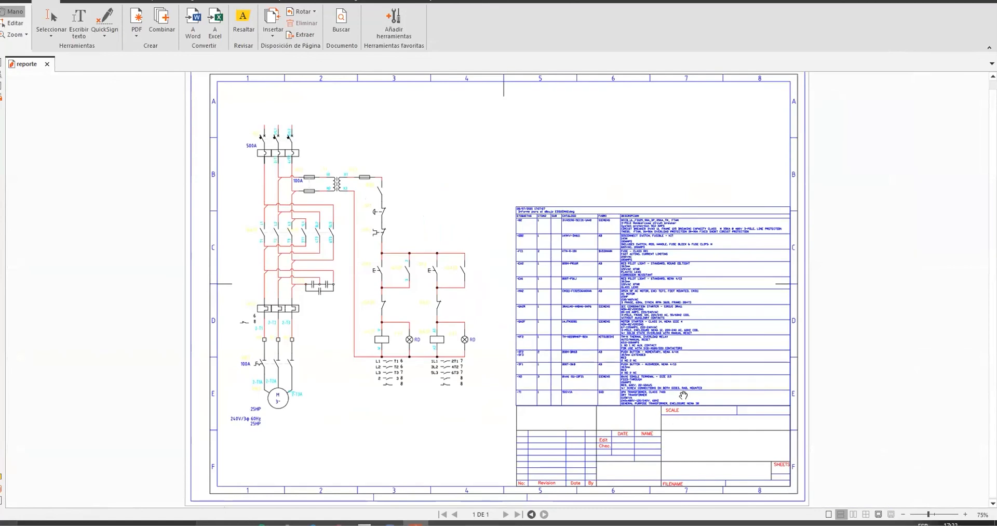
{"action": "scroll", "coordinate": [684, 394], "scroll_direction": "up", "scroll_amount": 1, "text": "ctrl"}
{"action": "scroll", "coordinate": [684, 395], "scroll_direction": "up", "scroll_amount": 1, "text": "ctrl"}
{"action": "scroll", "coordinate": [683, 392], "scroll_direction": "down", "scroll_amount": 3}
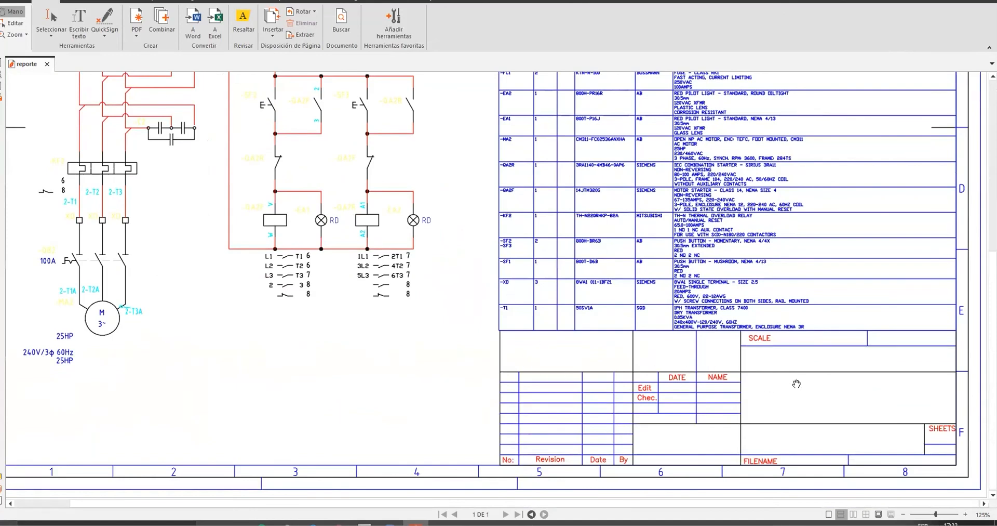
{"action": "scroll", "coordinate": [632, 212], "scroll_direction": "up", "scroll_amount": 3}
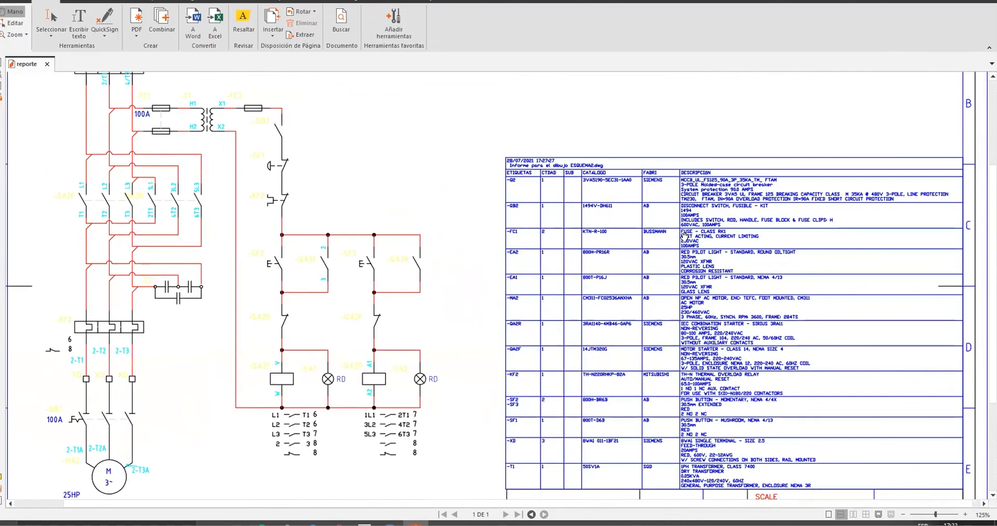
{"action": "scroll", "coordinate": [684, 235], "scroll_direction": "up", "scroll_amount": 3, "text": "ctrl"}
{"action": "scroll", "coordinate": [738, 372], "scroll_direction": "up", "scroll_amount": 2}
{"action": "left_click_drag", "start_coordinate": [739, 372], "coordinate": [610, 227]}
{"action": "left_click_drag", "start_coordinate": [513, 210], "coordinate": [388, 246]}
{"action": "left_click_drag", "start_coordinate": [566, 357], "coordinate": [533, 168]}
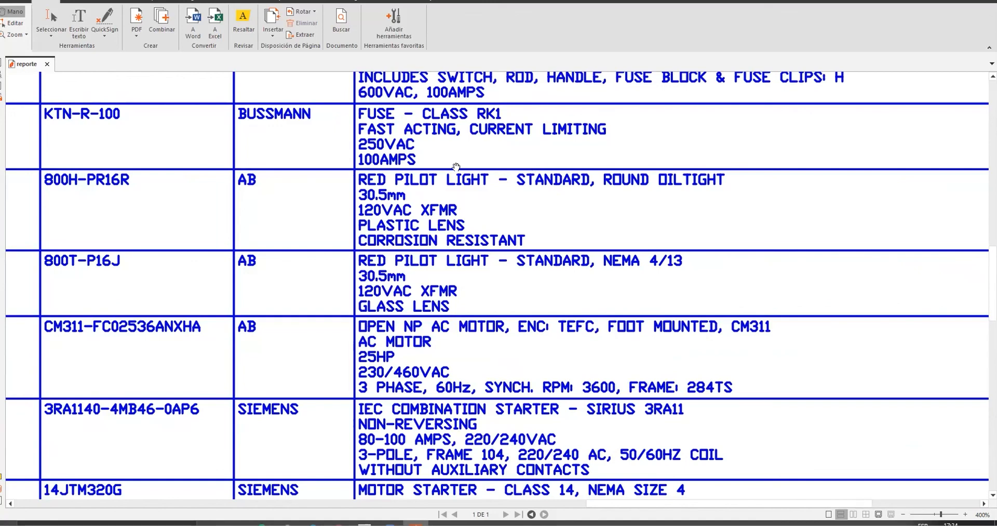
{"action": "scroll", "coordinate": [533, 168], "scroll_direction": "down", "scroll_amount": 4, "text": "ctrl"}
{"action": "scroll", "coordinate": [420, 163], "scroll_direction": "up", "scroll_amount": 3}
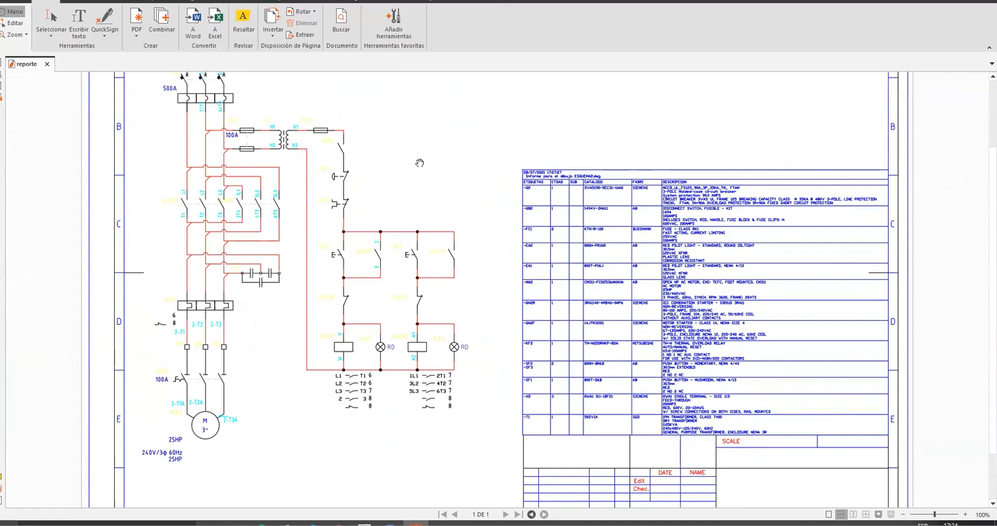